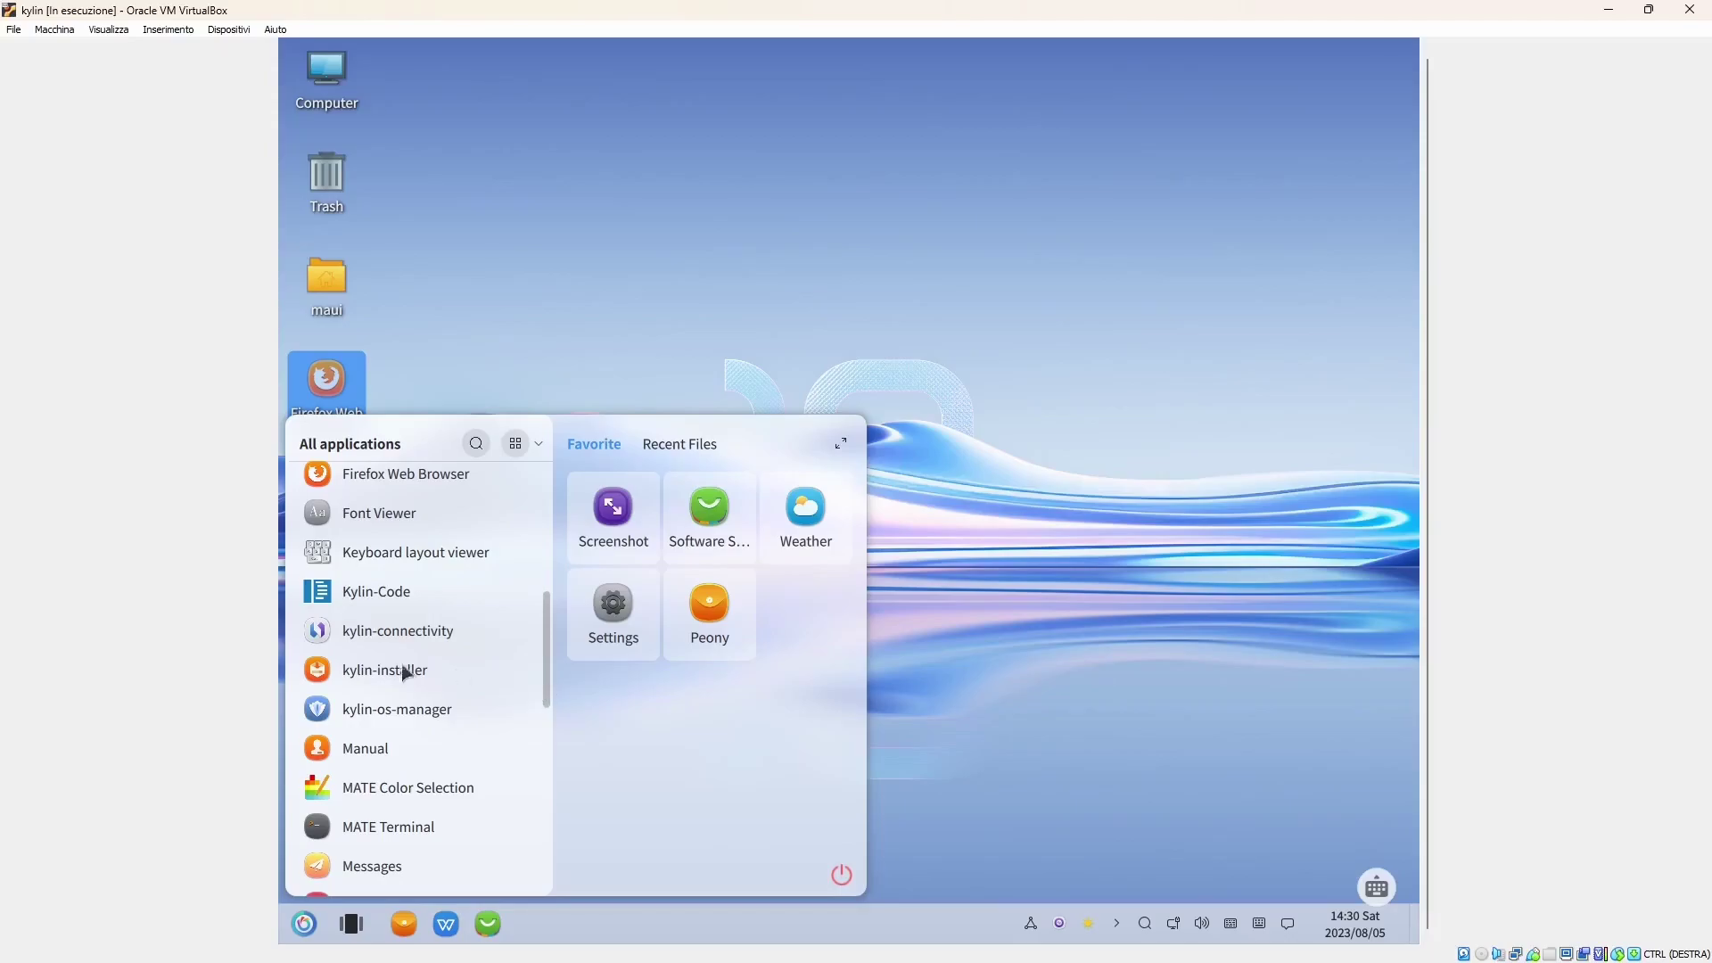
# Open kylin-installer, inspect the package file types in its add-package dialog, and close the installer without adding a package.
pyautogui.click(387, 682)
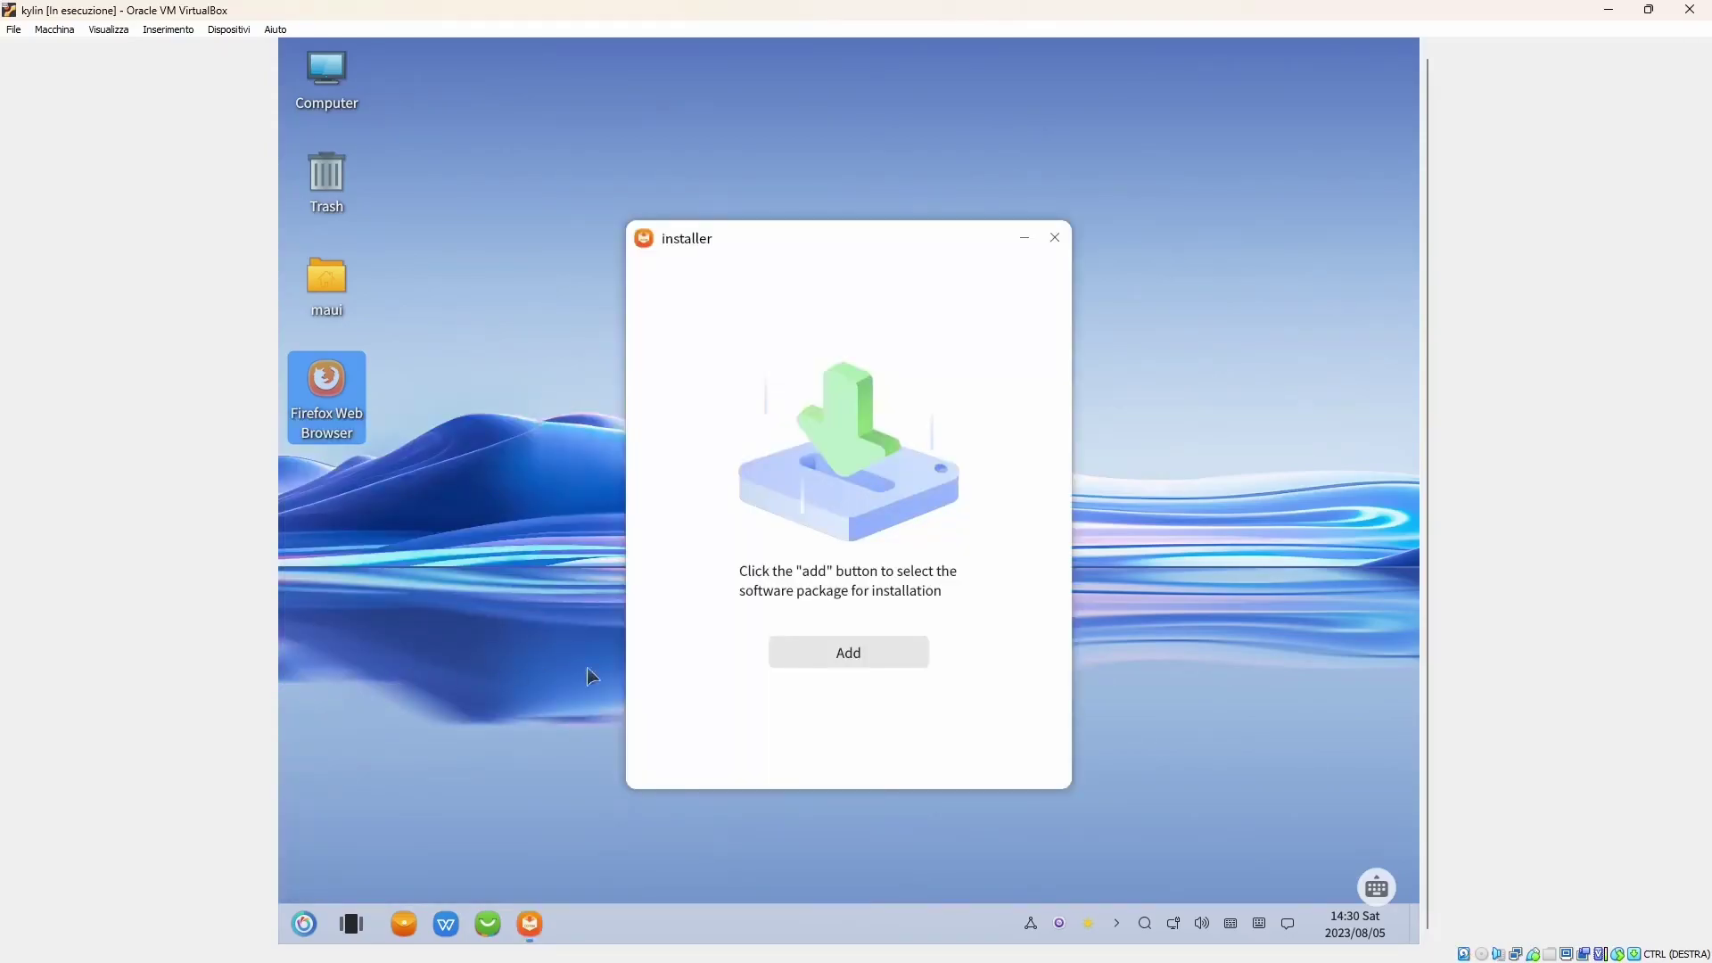
pyautogui.click(874, 659)
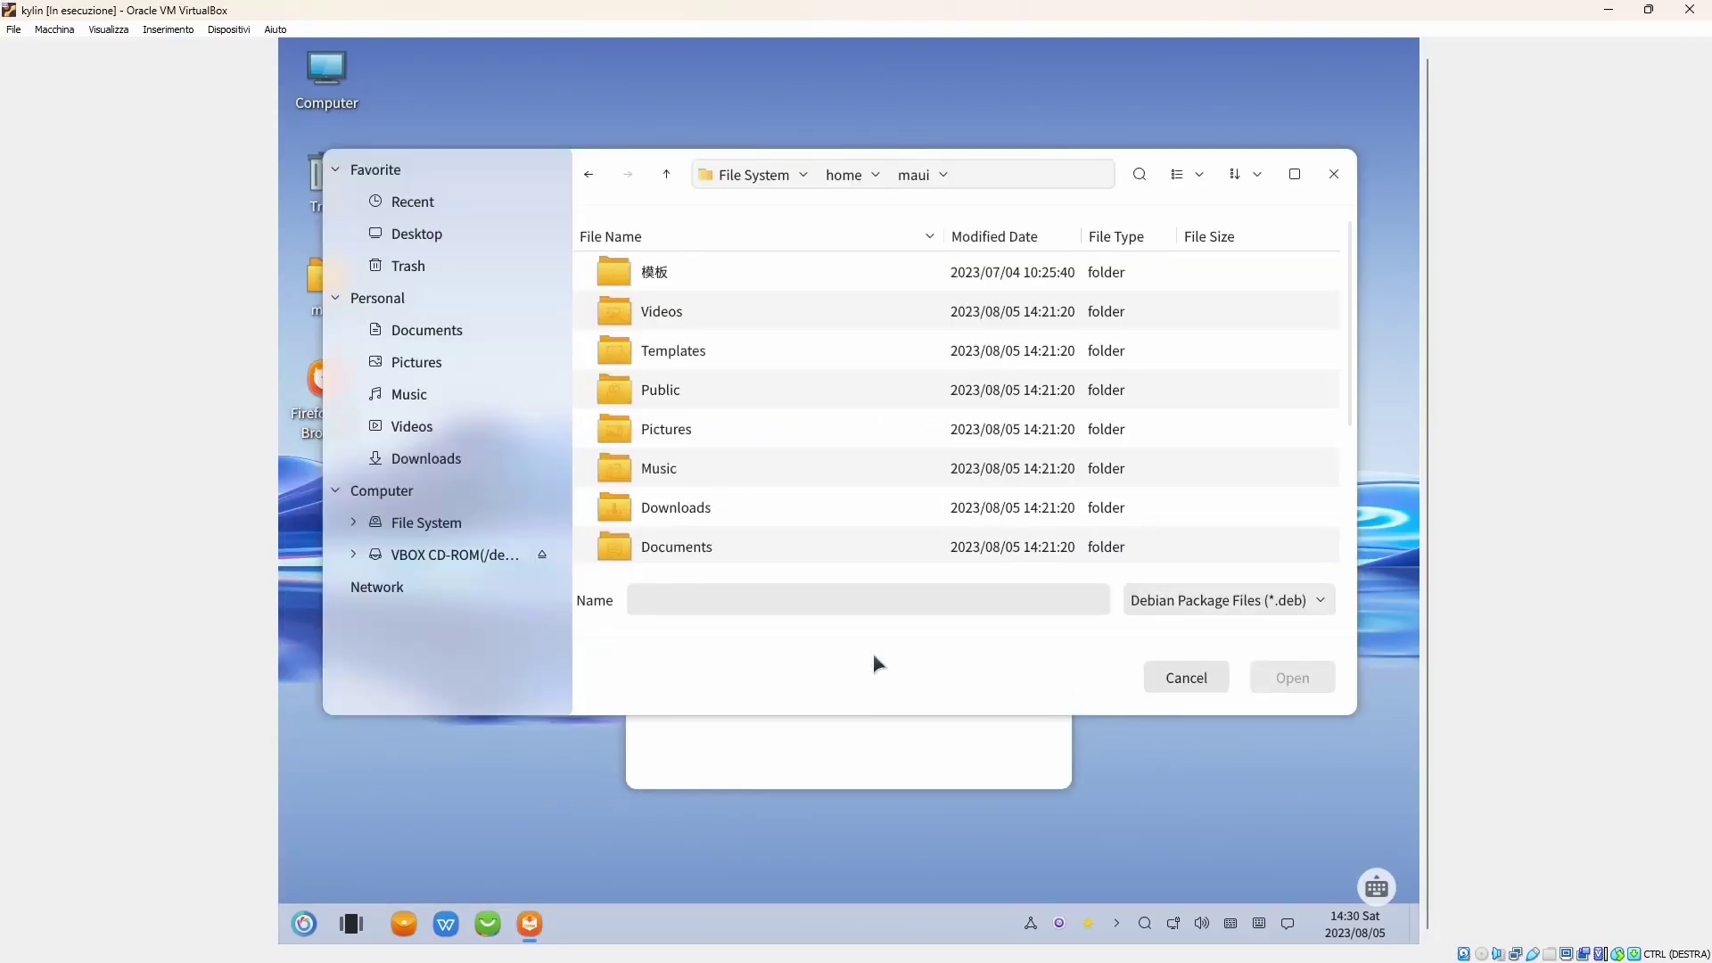
pyautogui.click(1241, 603)
pyautogui.click(1242, 606)
pyautogui.click(1185, 678)
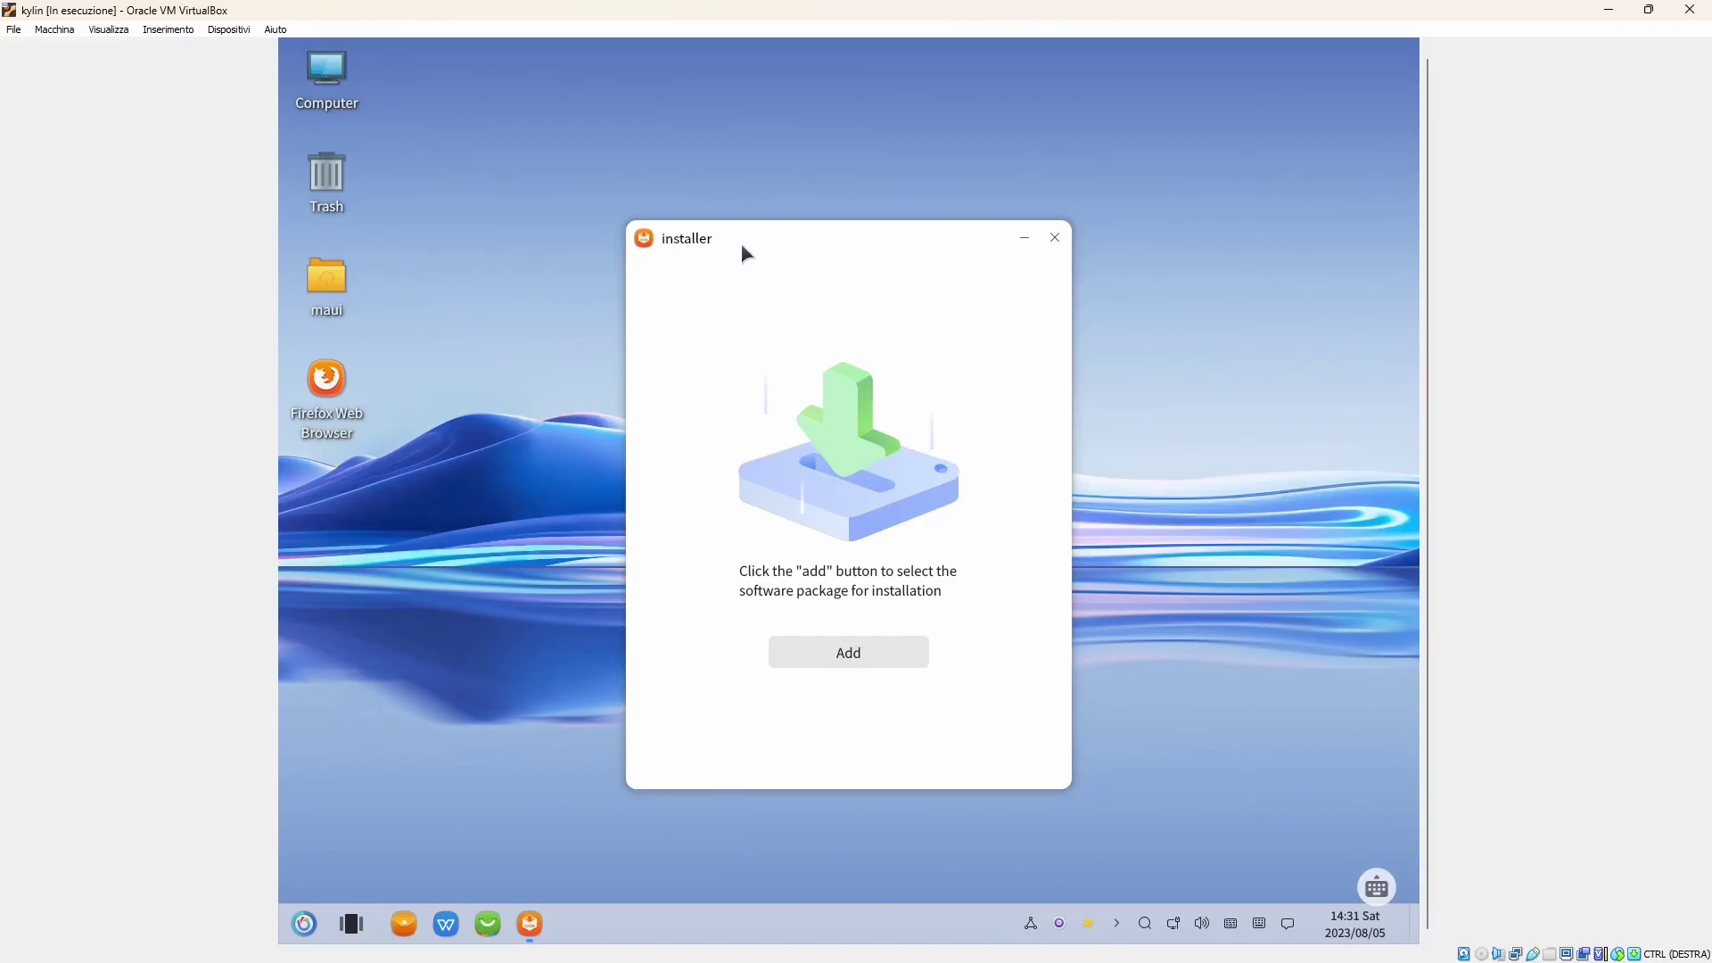
pyautogui.click(1055, 237)
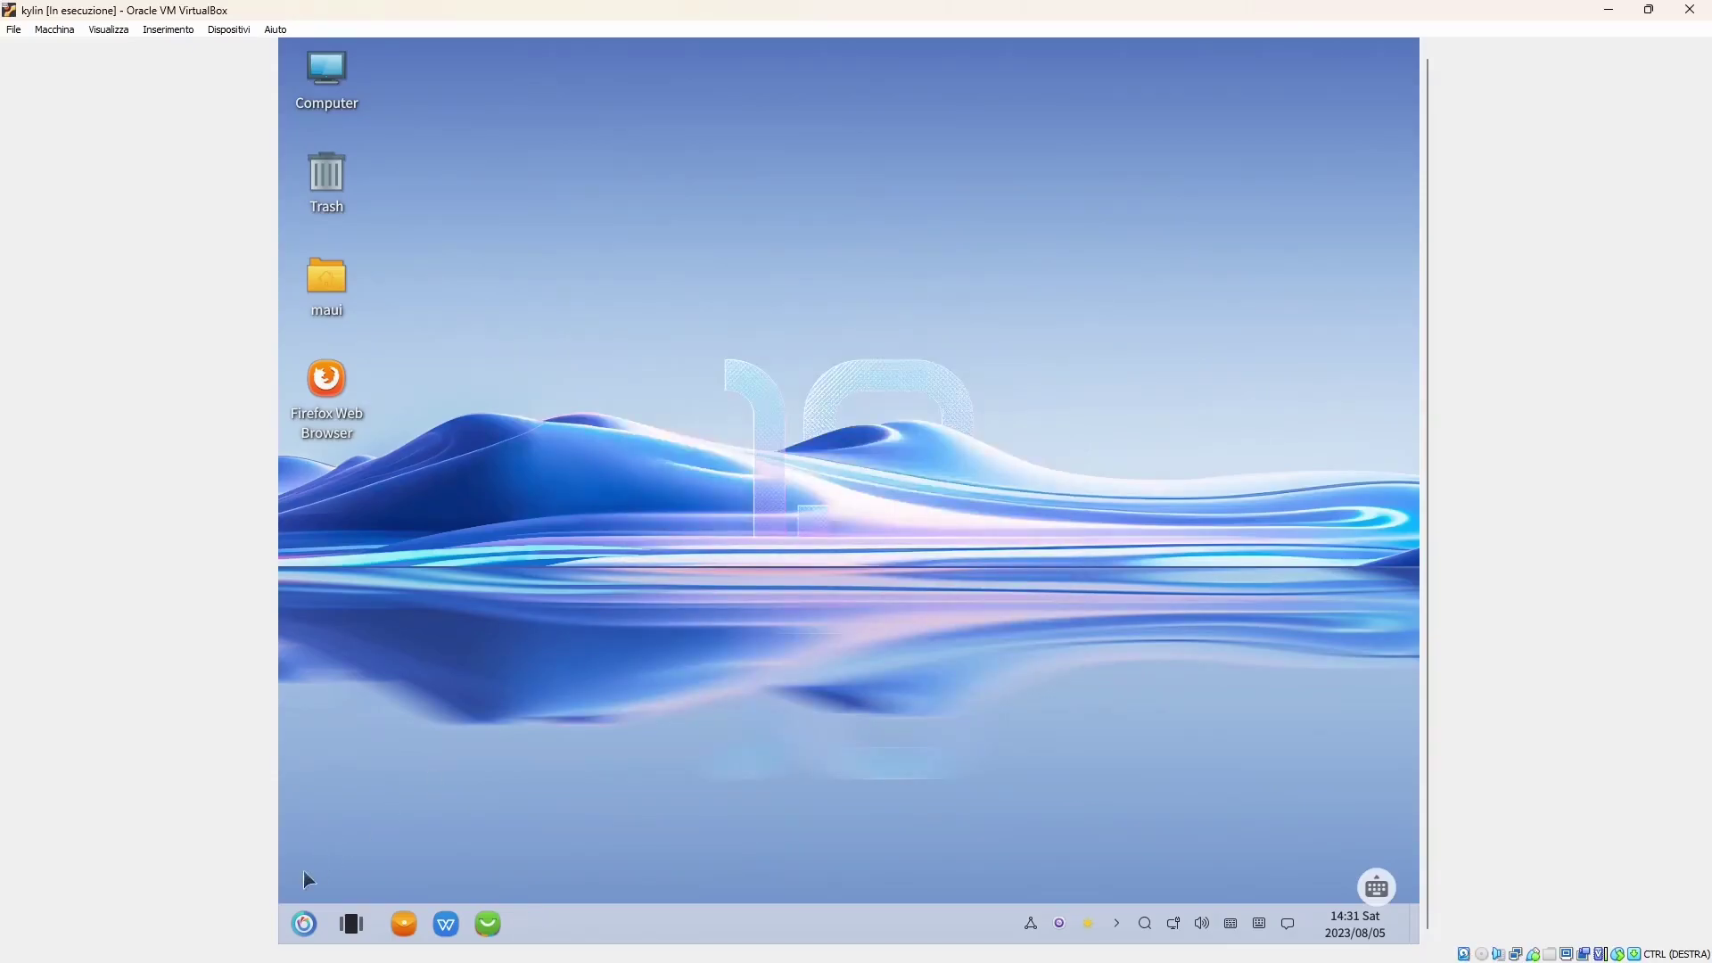
# Search the installed applications for "ter" and open MATE Terminal.
pyautogui.click(302, 923)
pyautogui.scroll(-15, 491, 469)
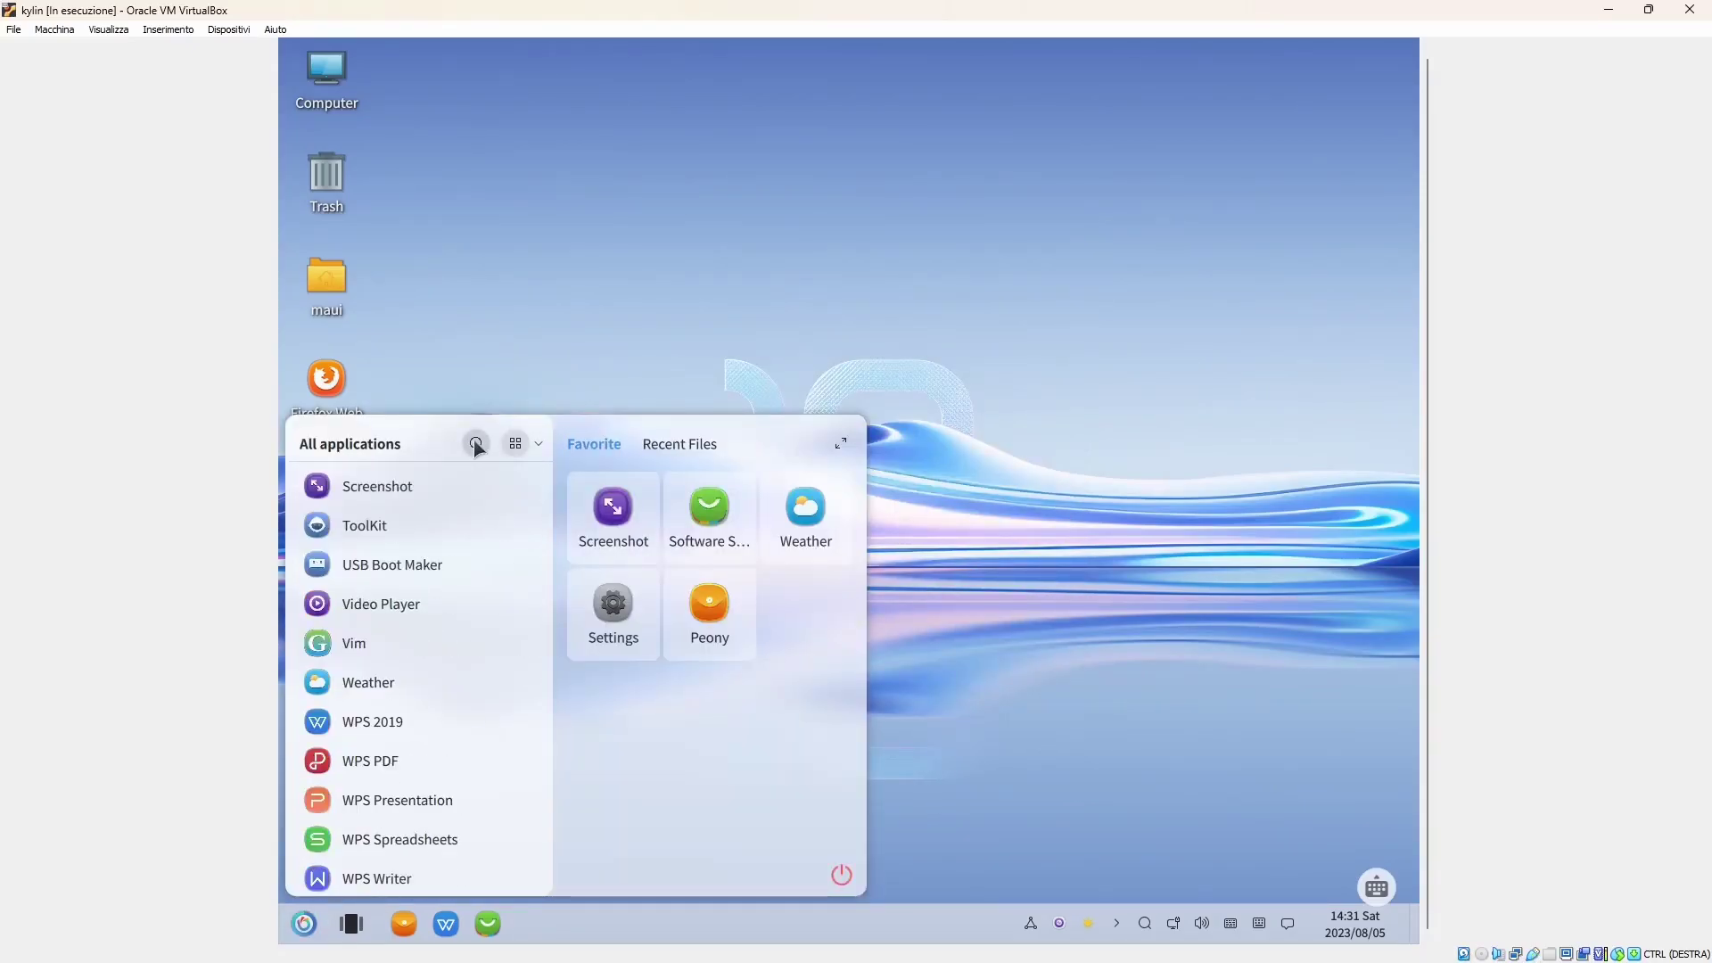
pyautogui.click(475, 444)
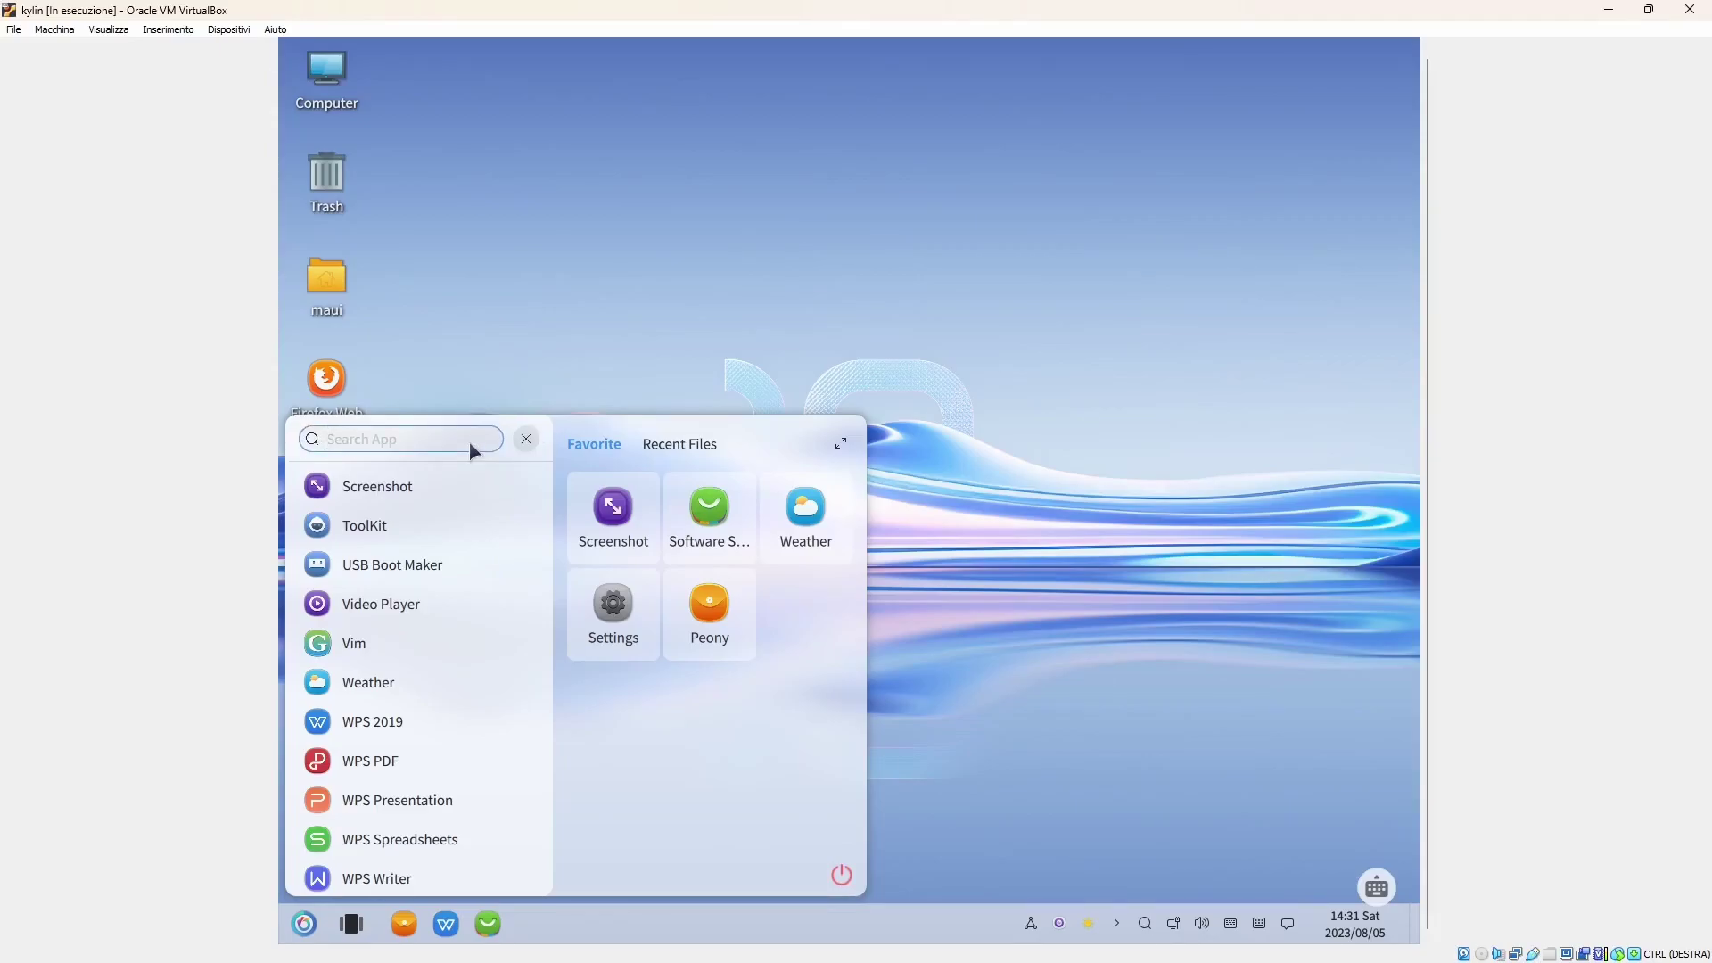
pyautogui.write('ter')
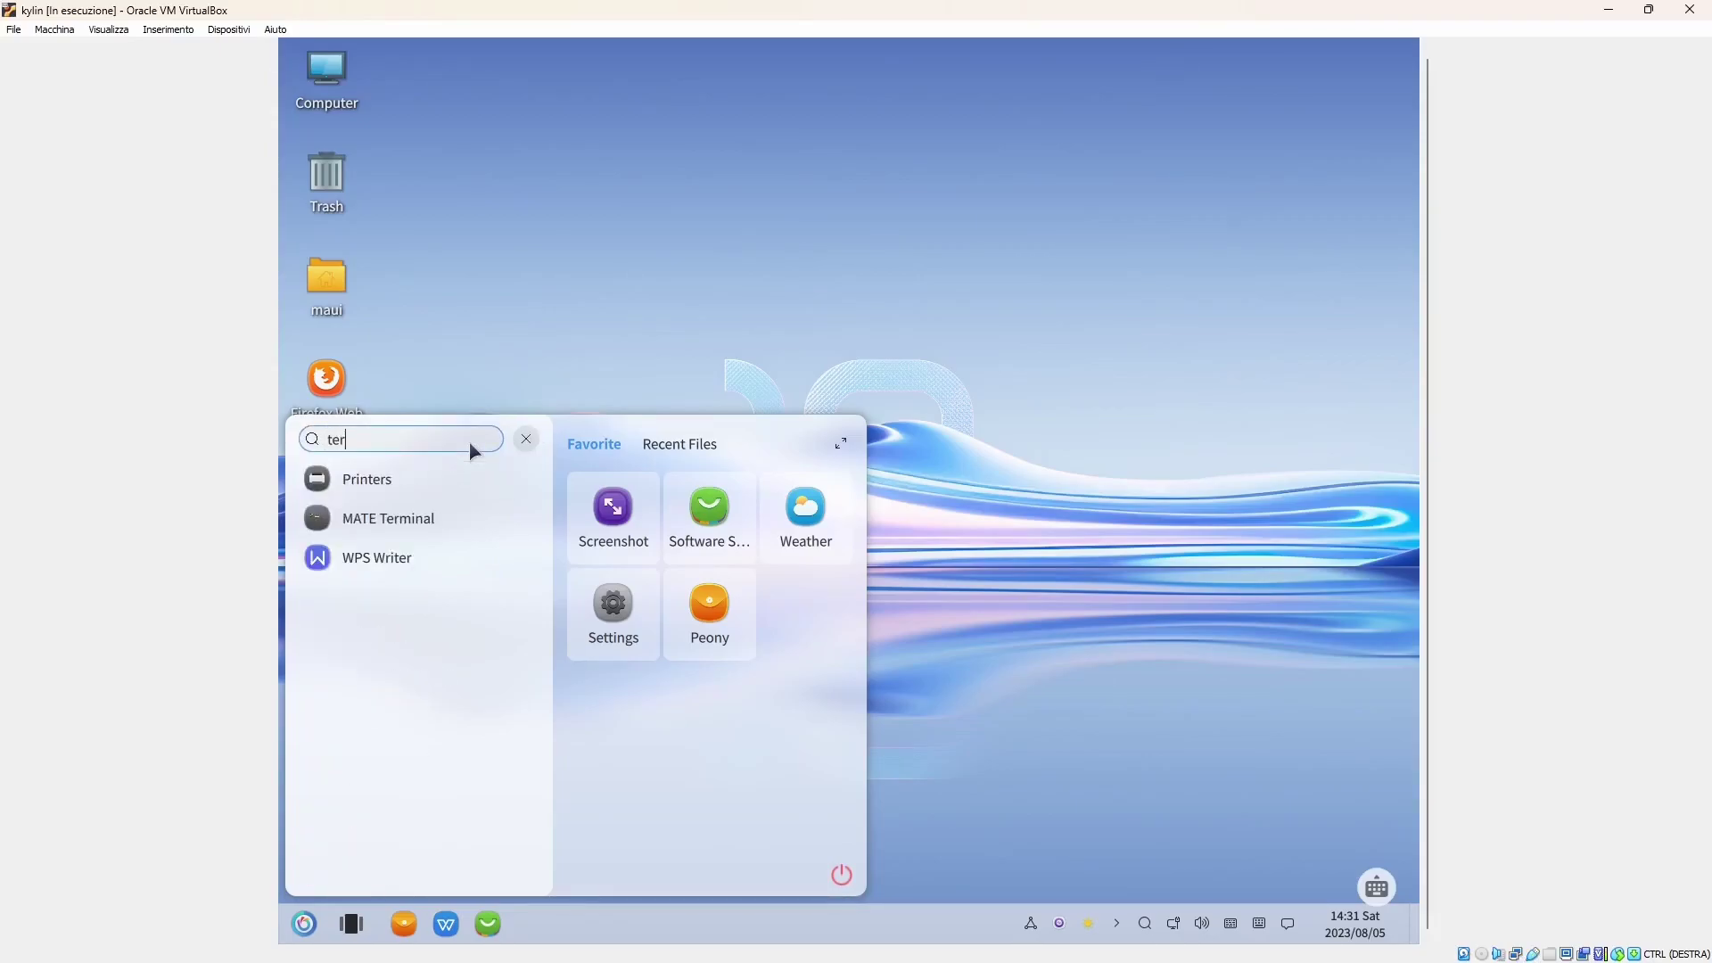
pyautogui.click(419, 517)
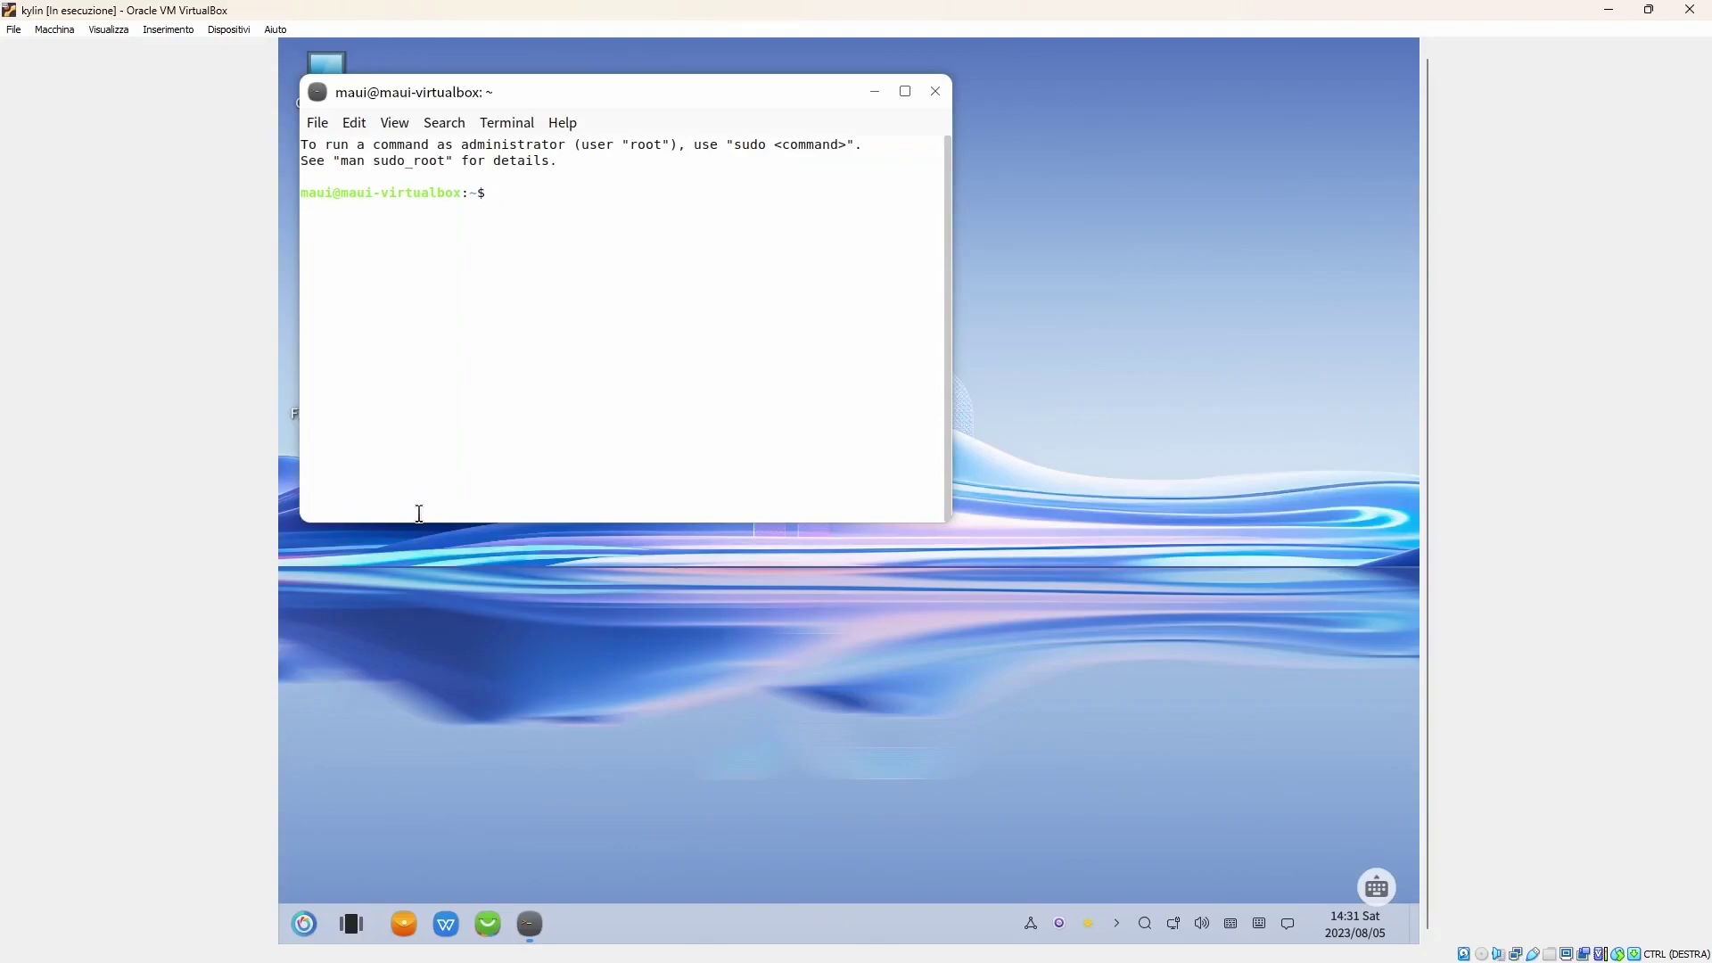
# Try to run "sudo apt get update" in the terminal, authenticating with the account password, and close the terminal.
pyautogui.write('sudo apt ')
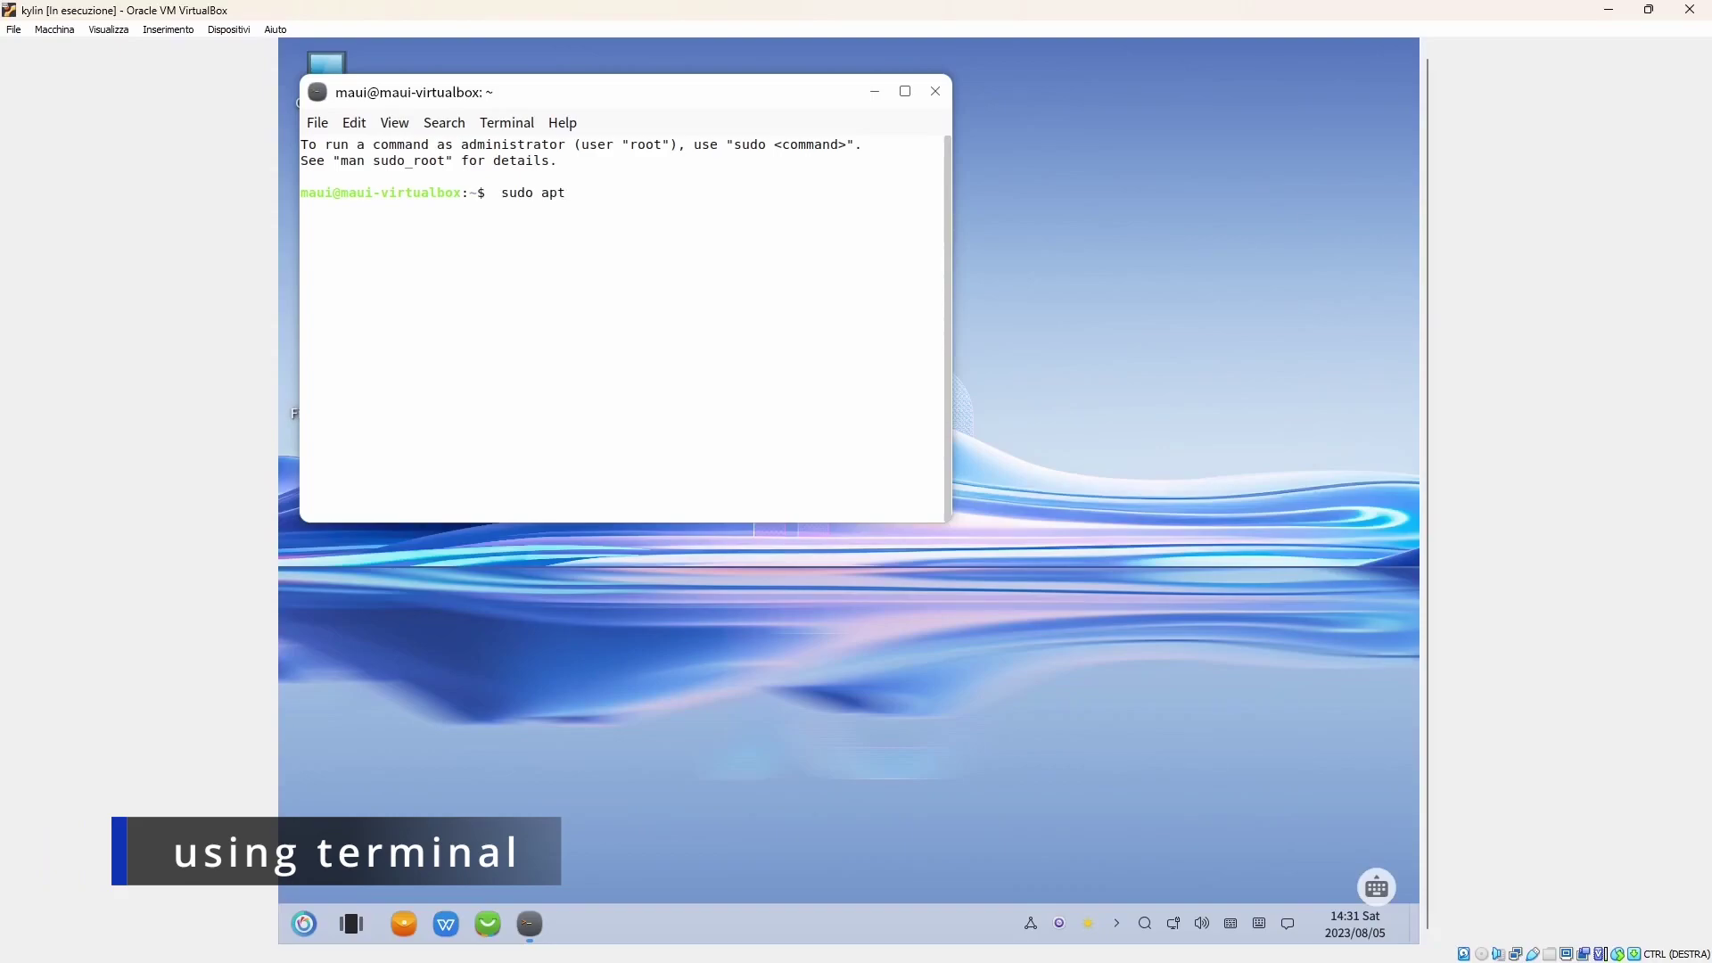
pyautogui.write('get update')
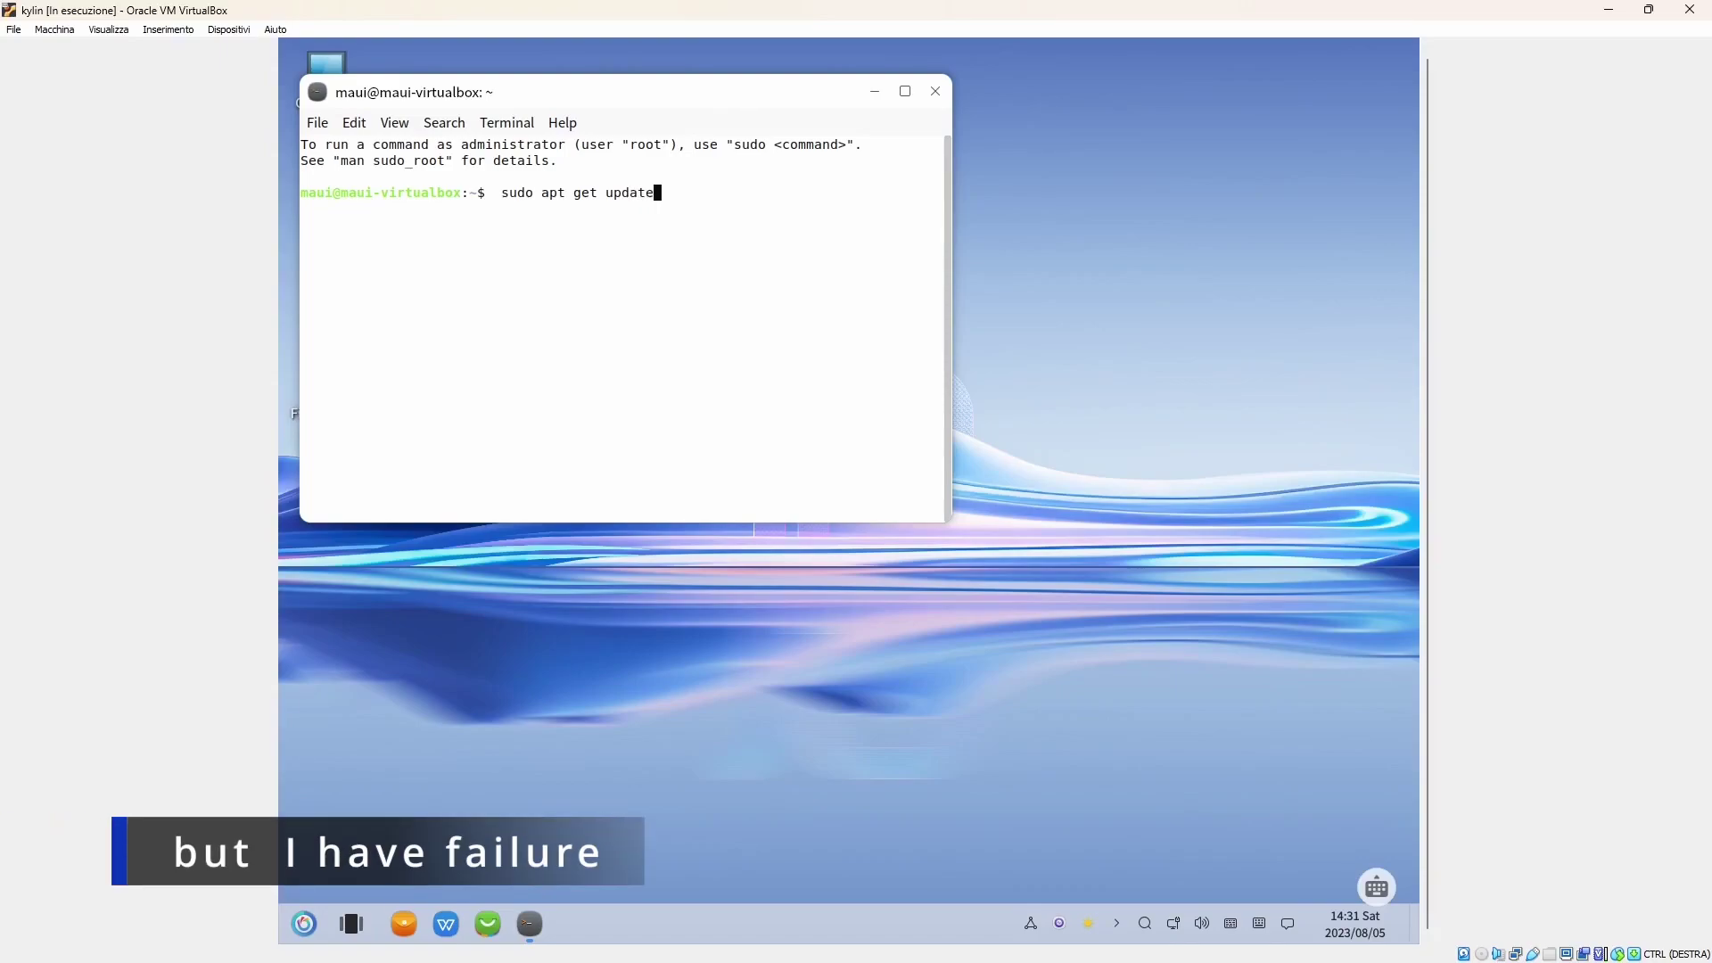
pyautogui.press('Return')
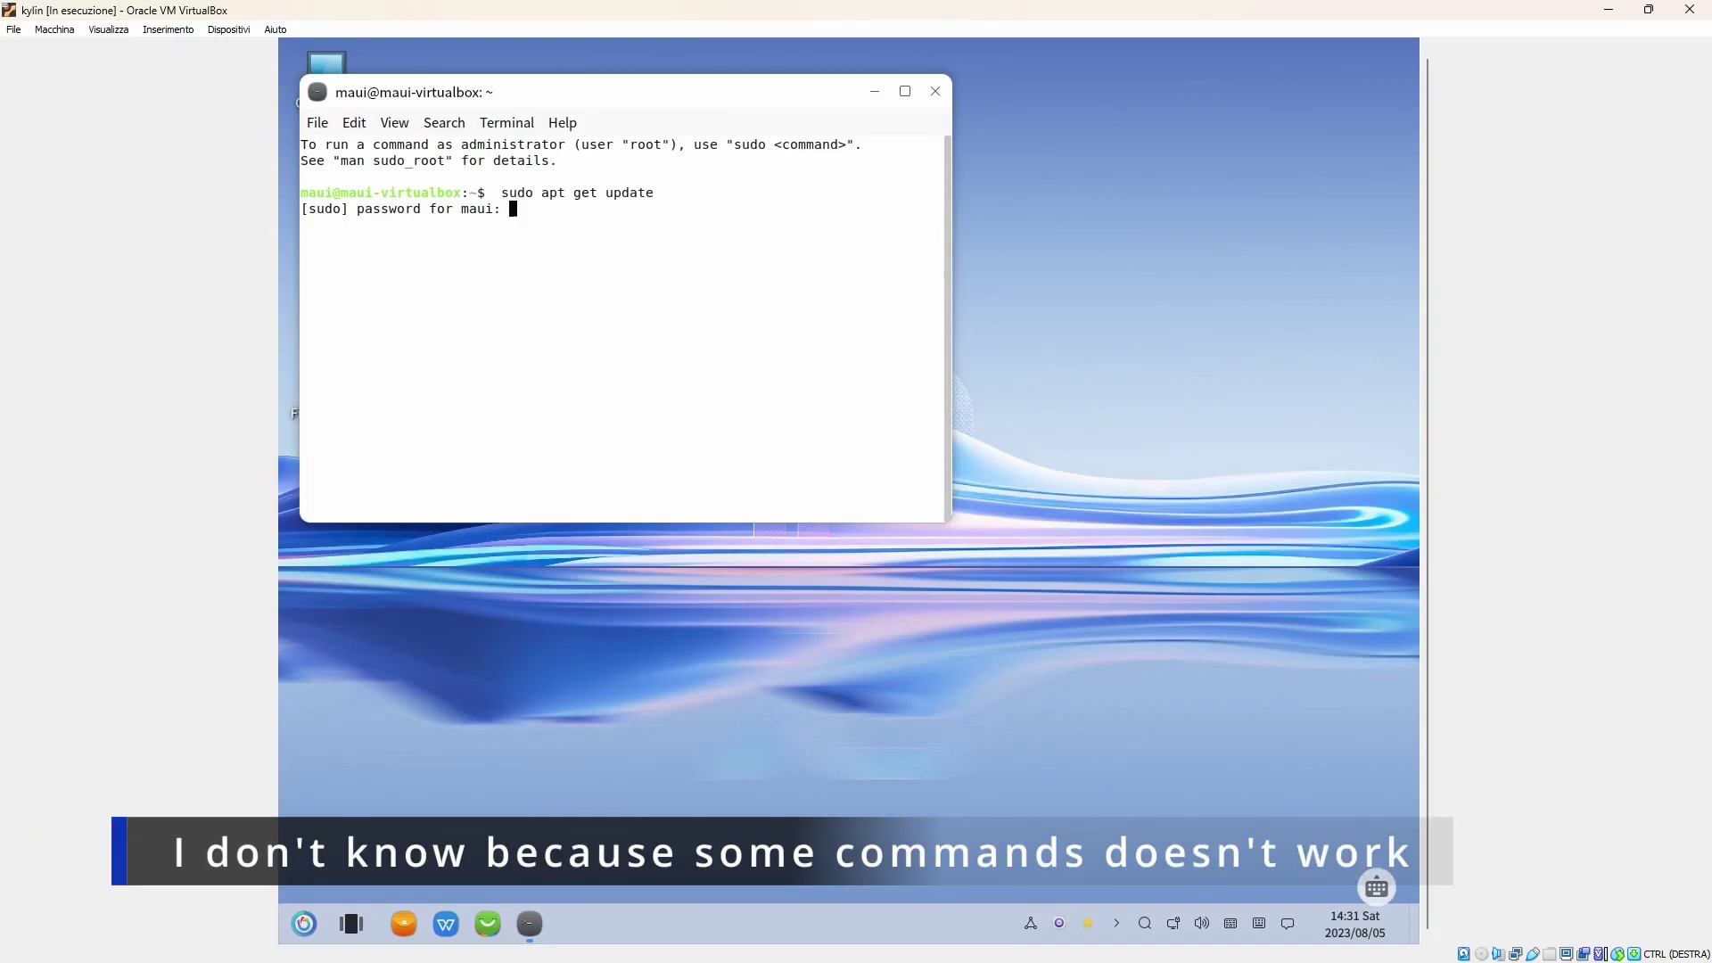
pyautogui.press('Return')
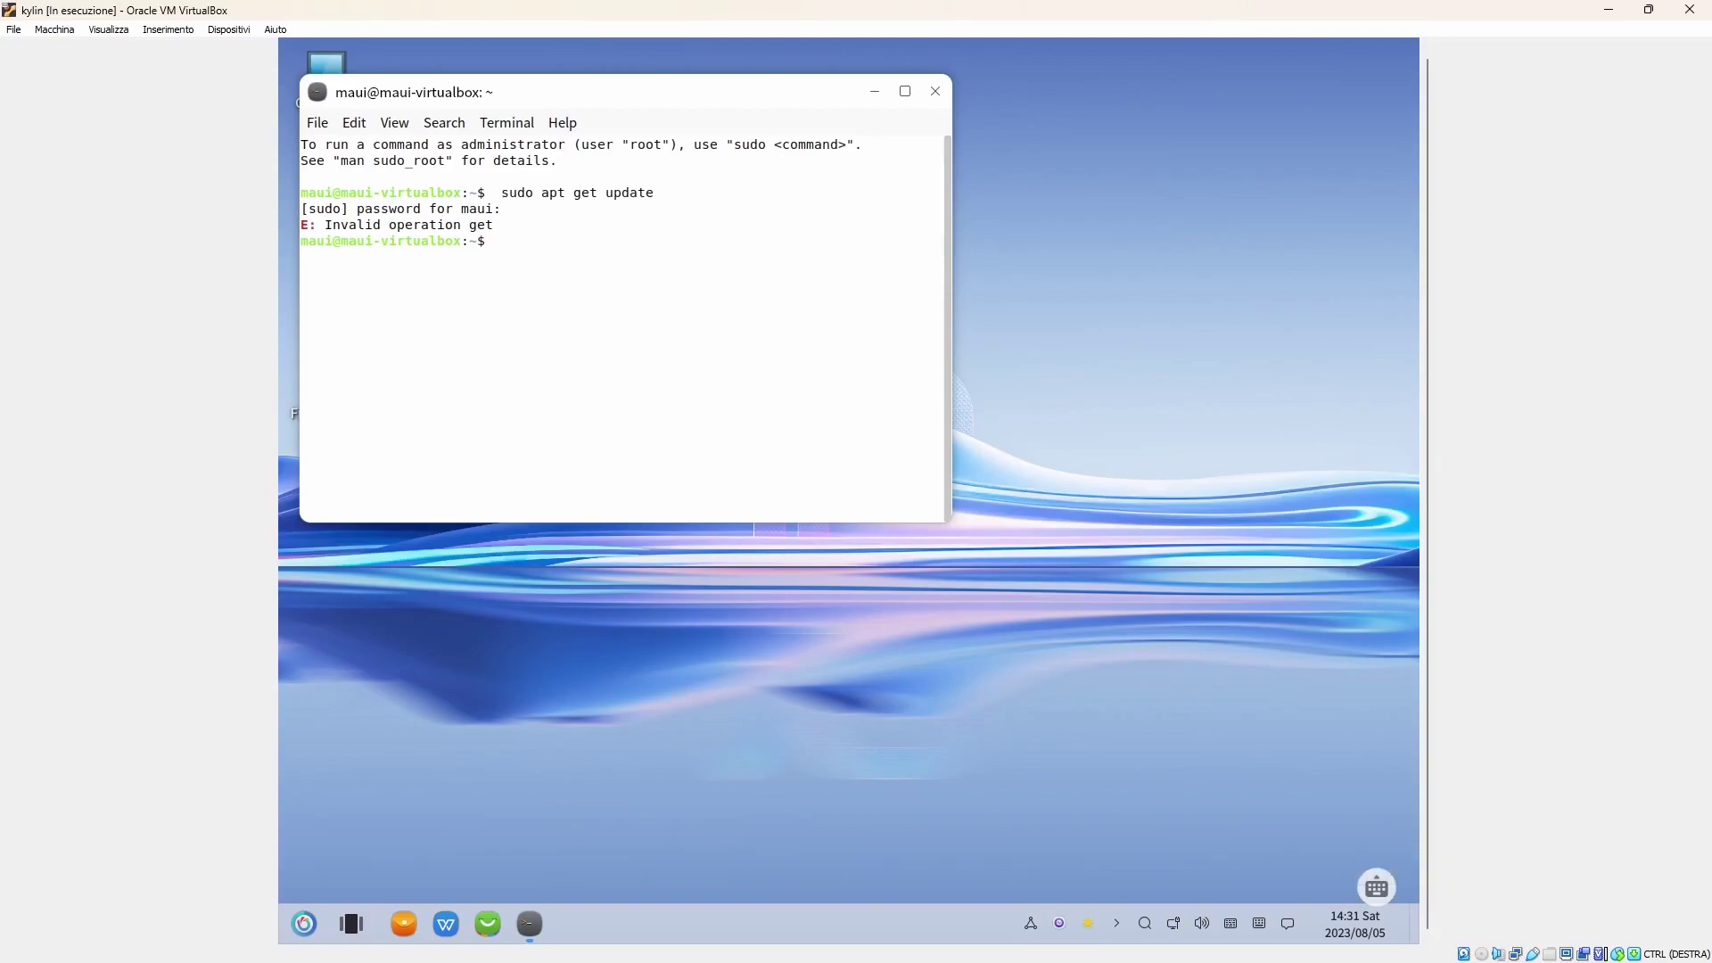
pyautogui.hotkey('ctrl', 'd')
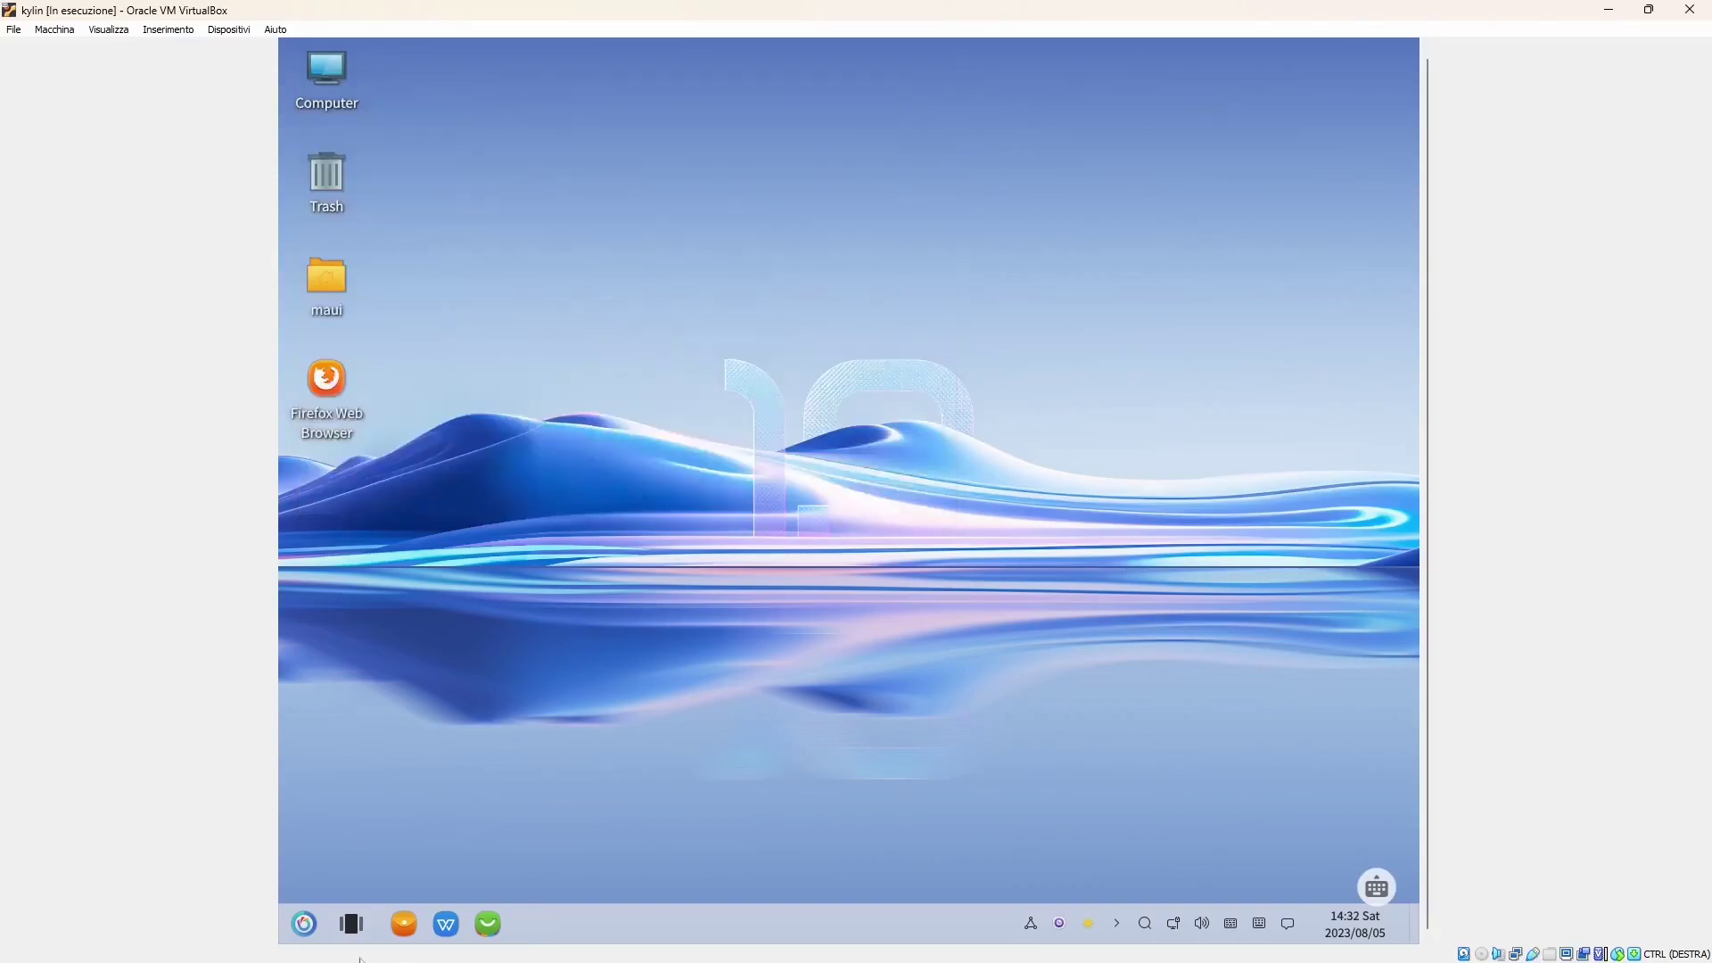
# Open Settings to view its categories and close the window again.
pyautogui.click(304, 924)
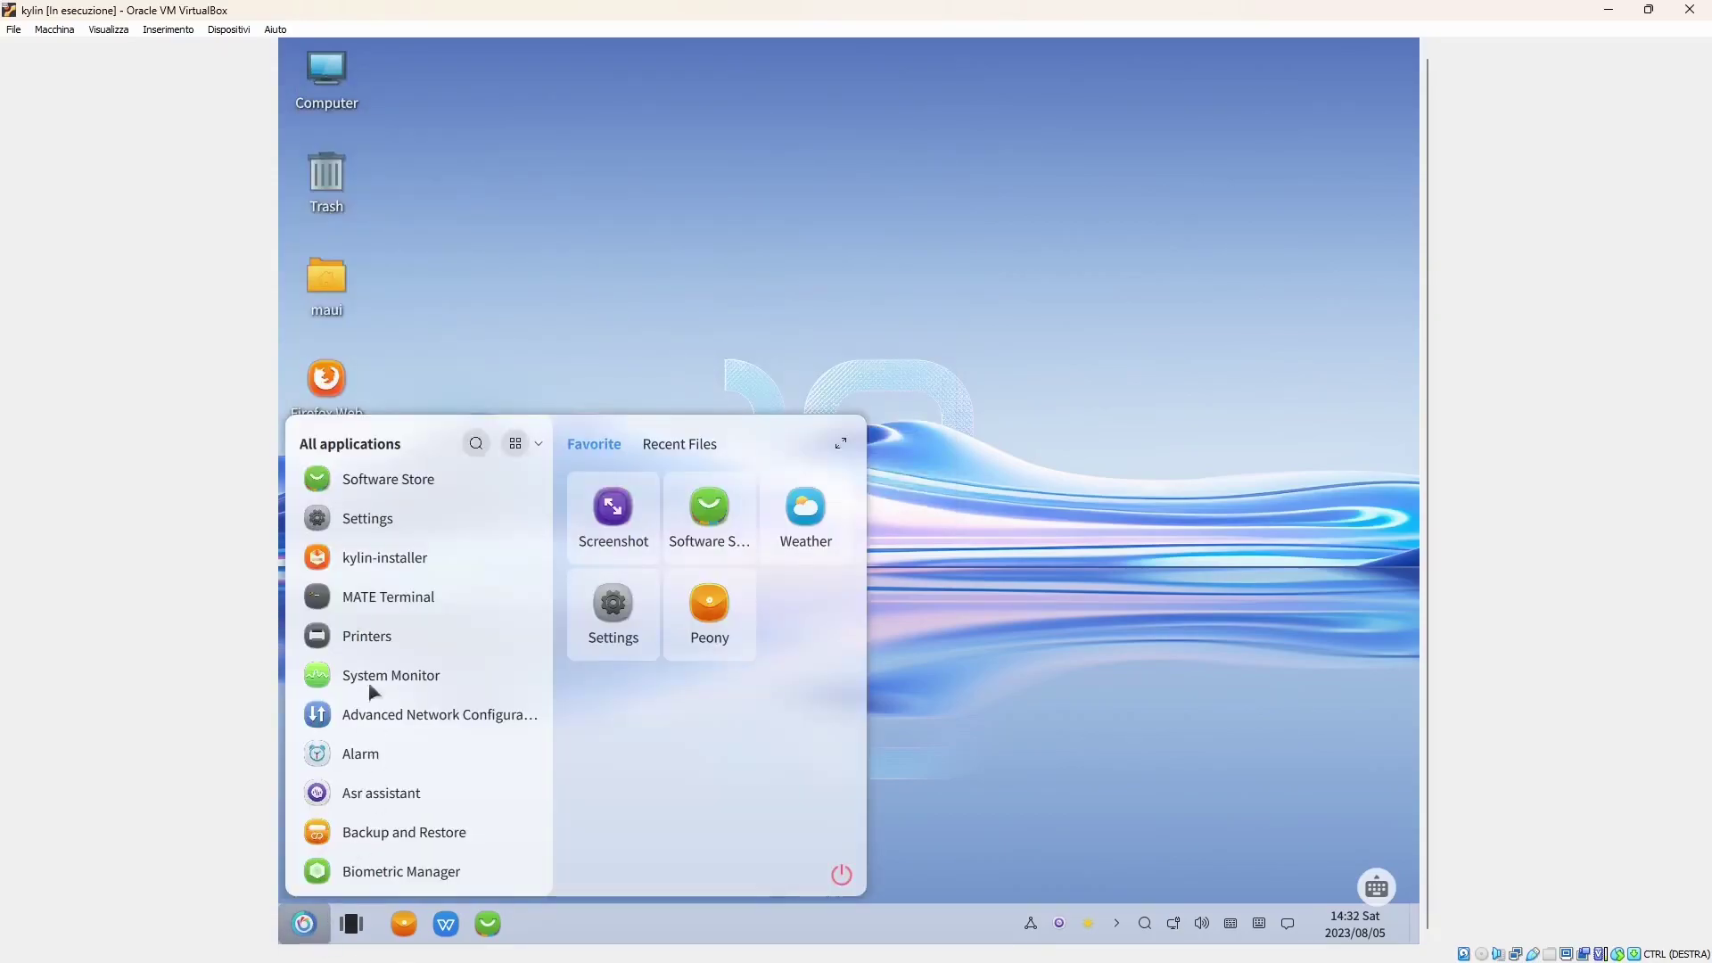
pyautogui.click(367, 526)
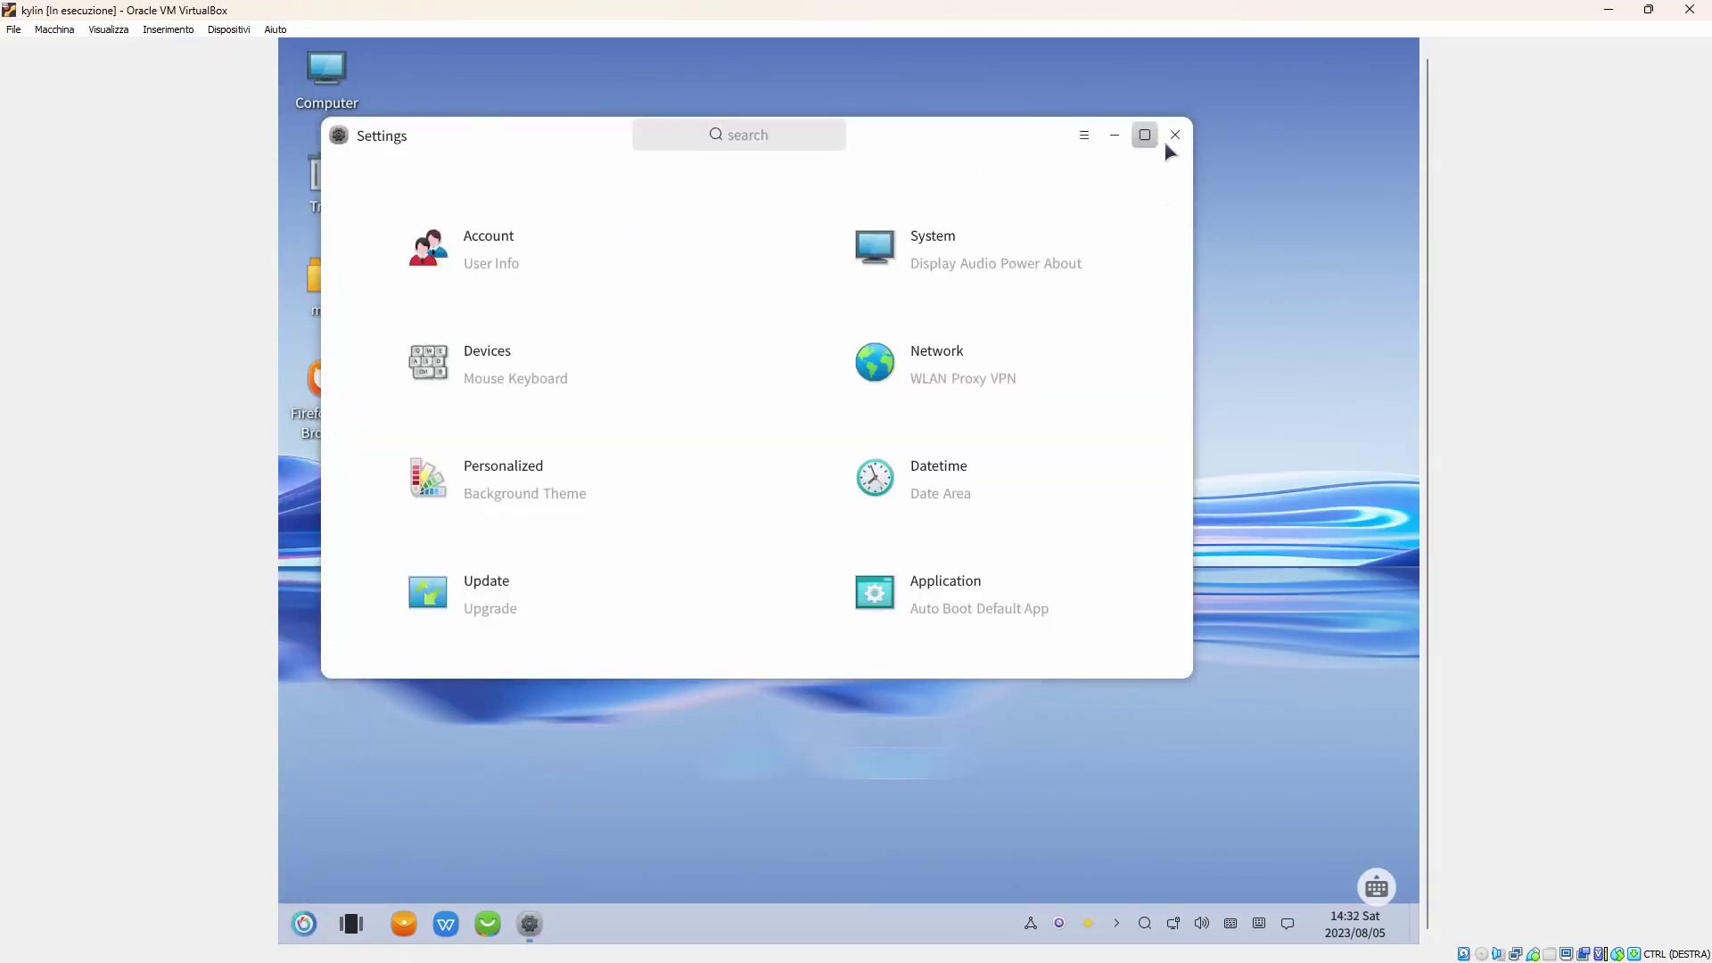
pyautogui.click(1173, 137)
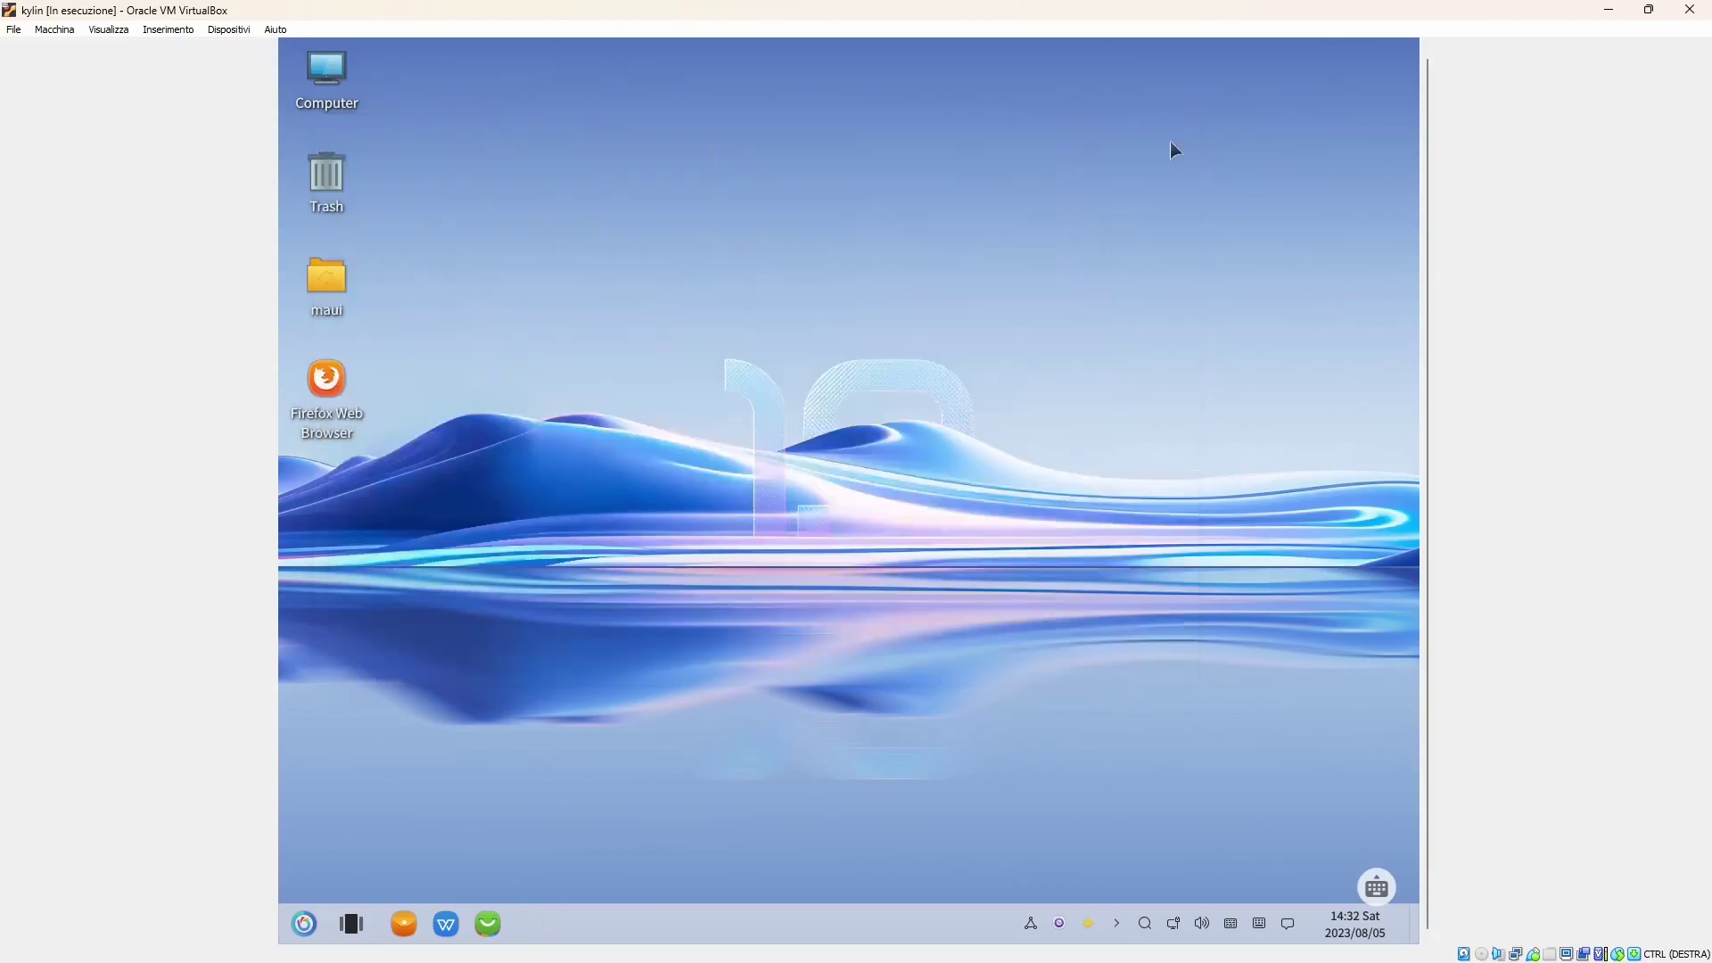
# Browse the full list of installed applications, including Kylin tools such as Kylin-Code and kylin-connectivity, and close the list.
pyautogui.click(304, 924)
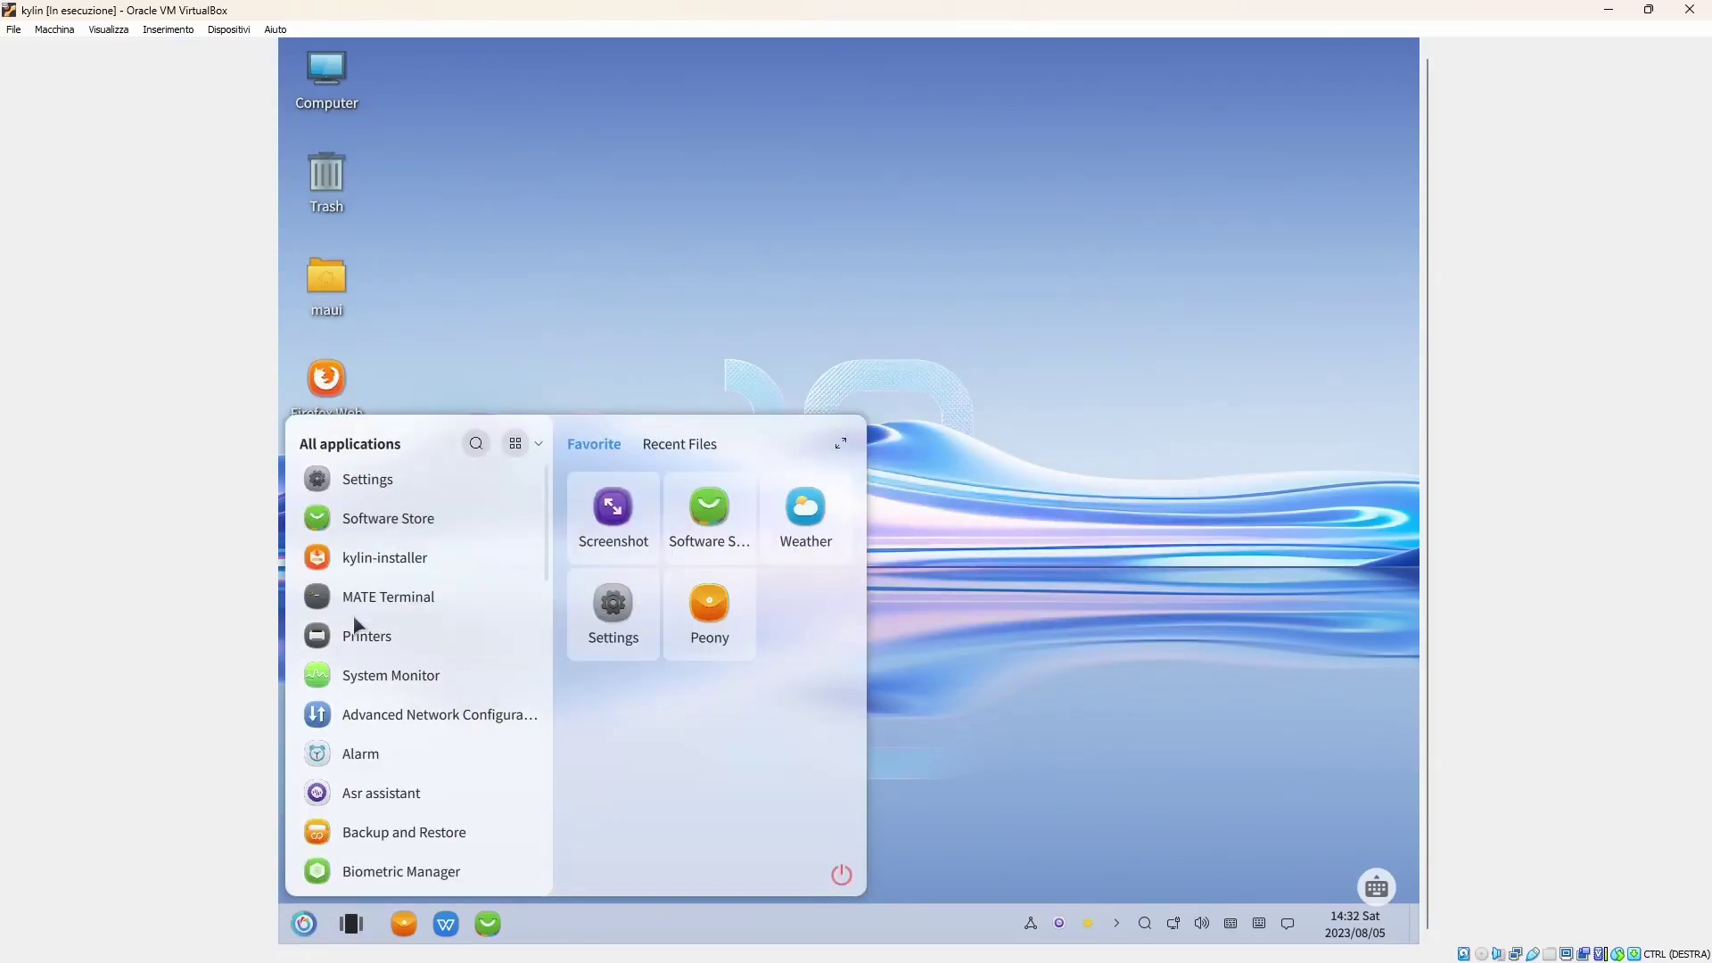
pyautogui.click(475, 445)
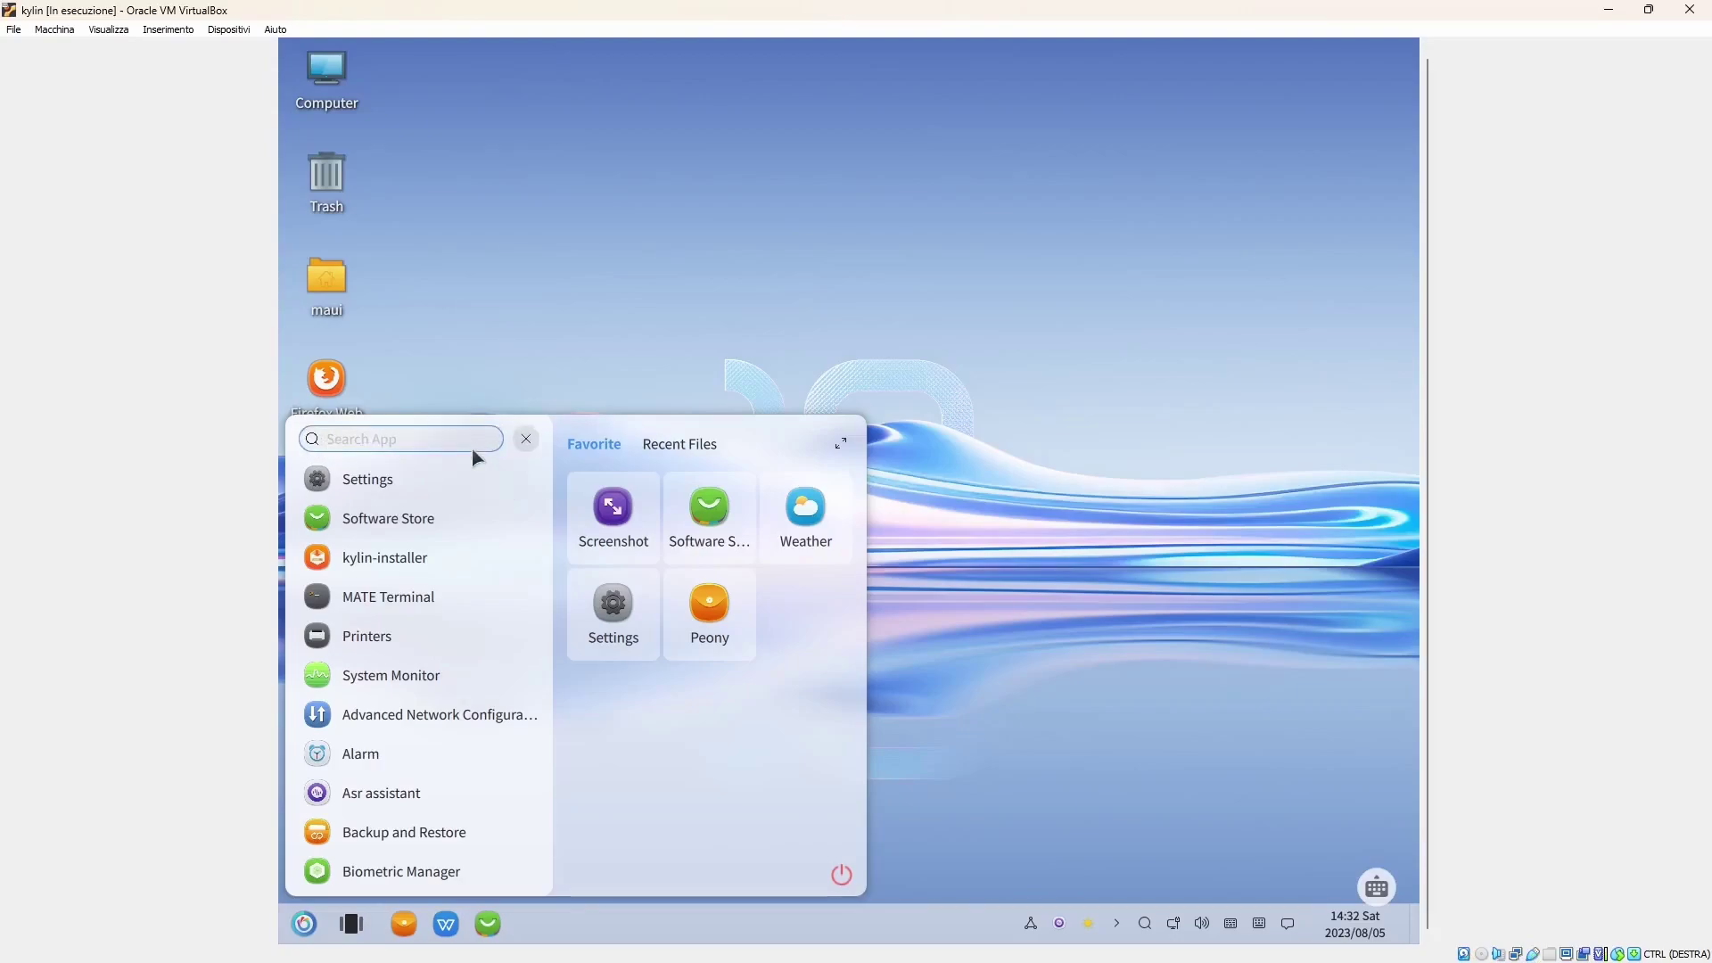
pyautogui.press('Escape')
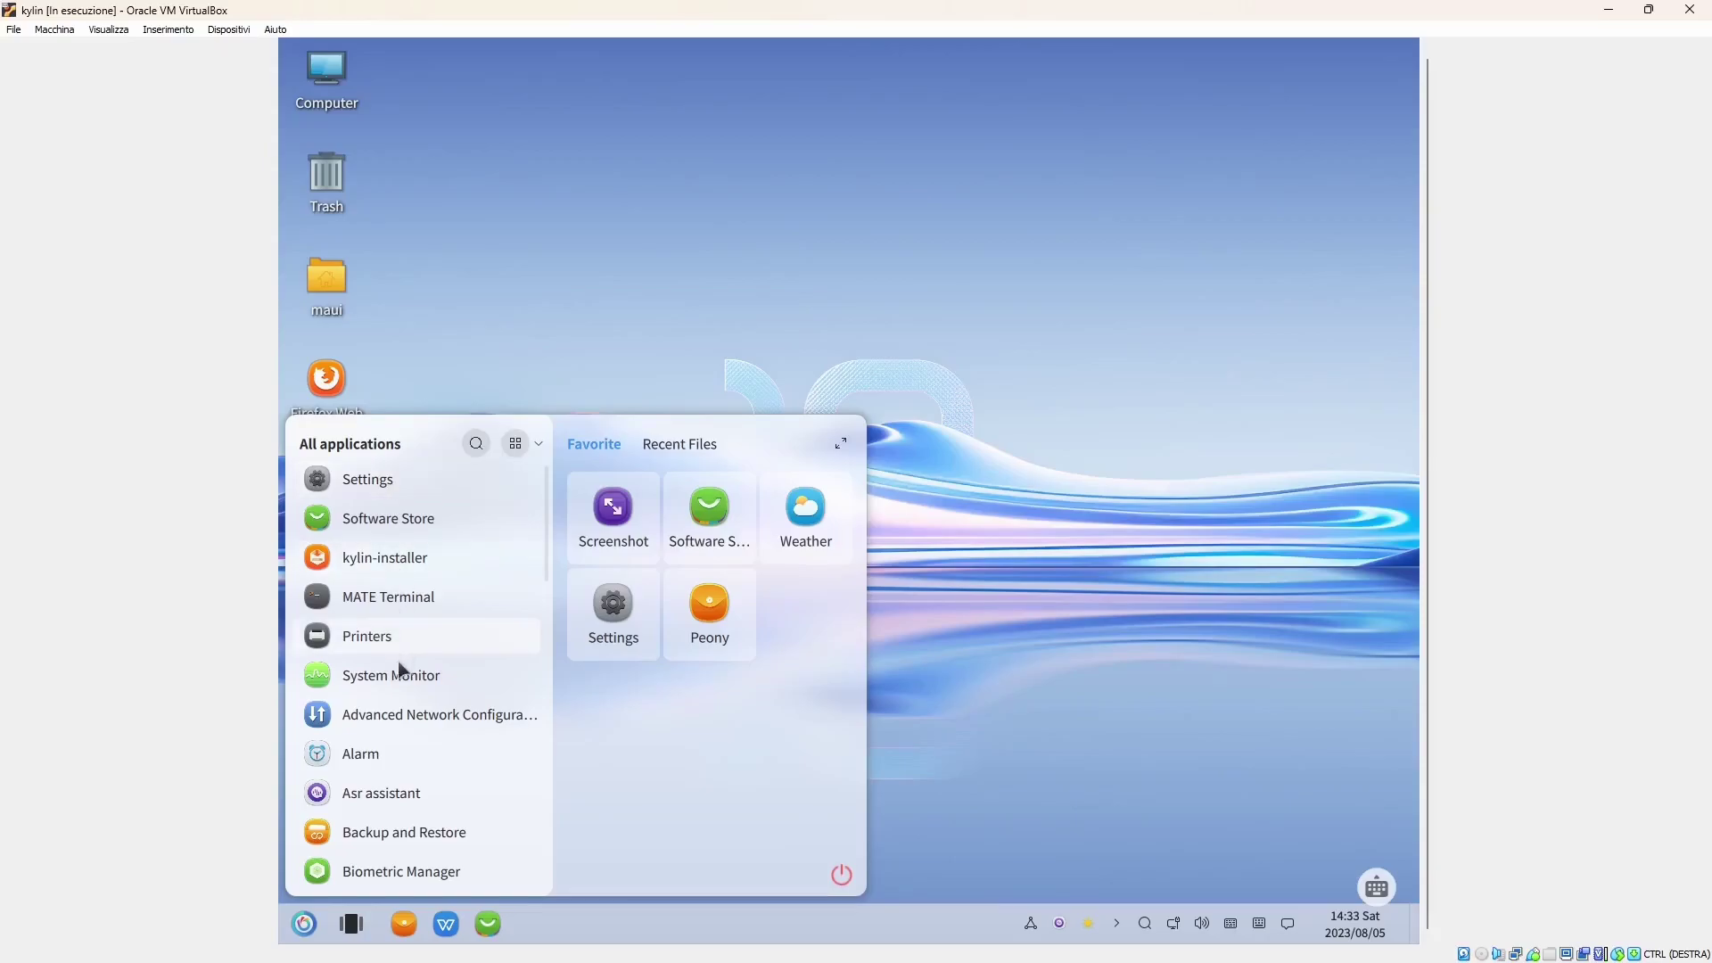
pyautogui.scroll(-5, 546, 588)
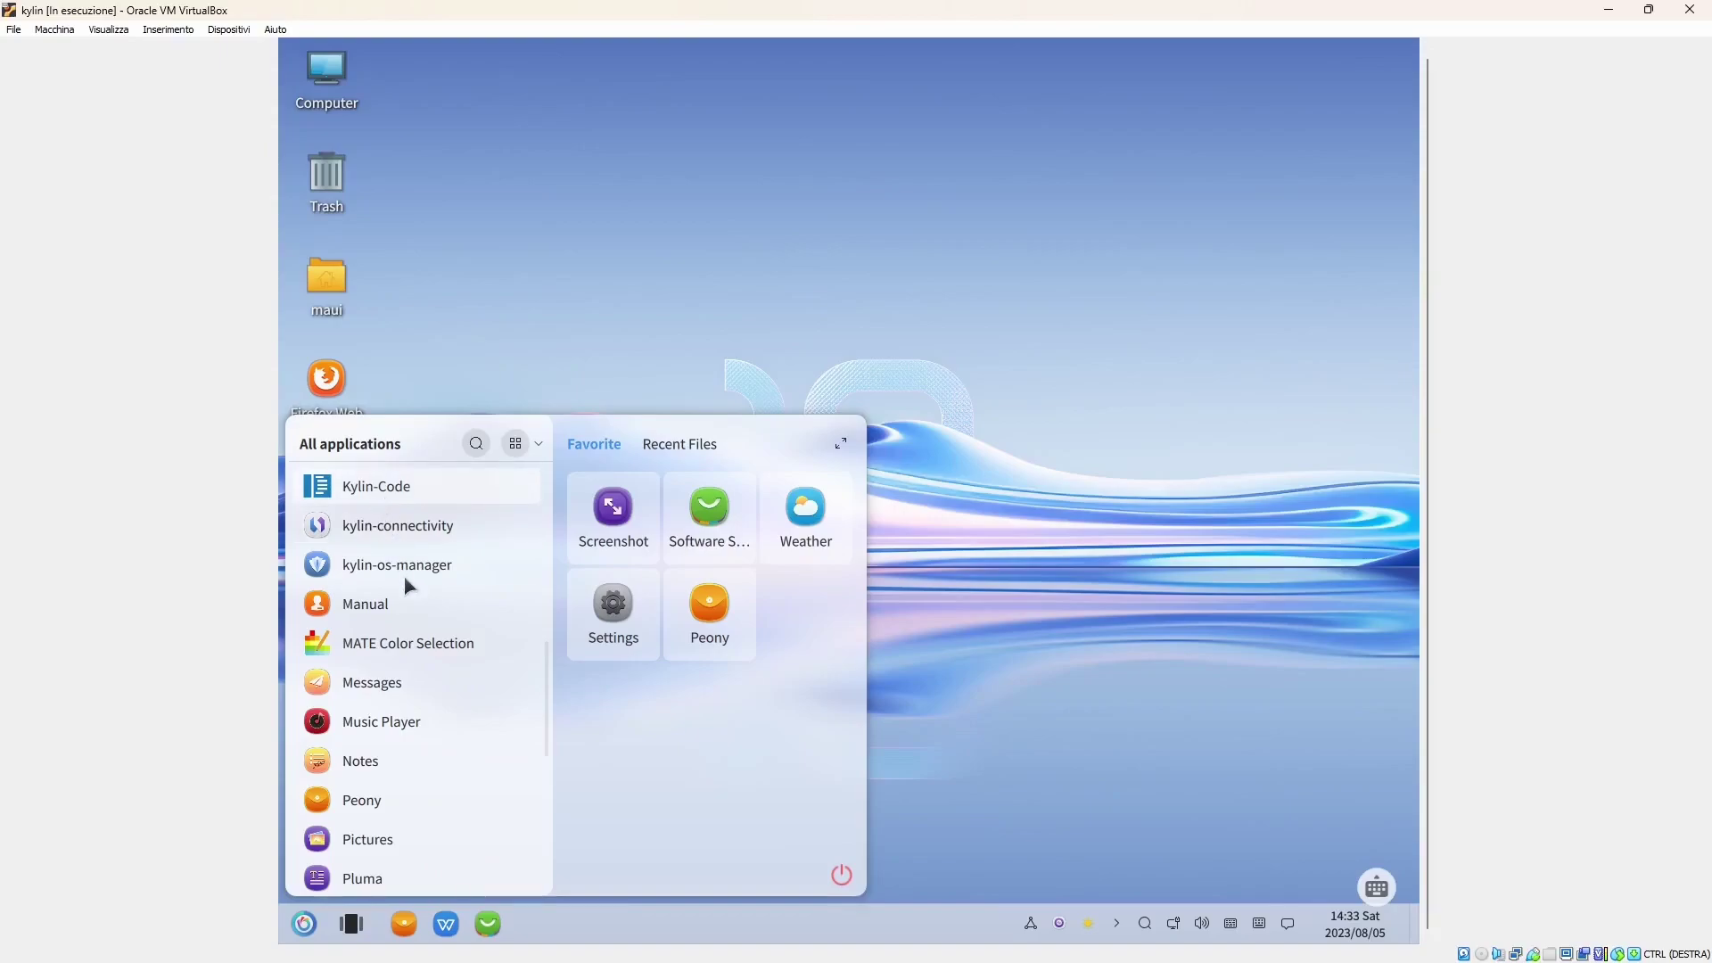
pyautogui.click(388, 487)
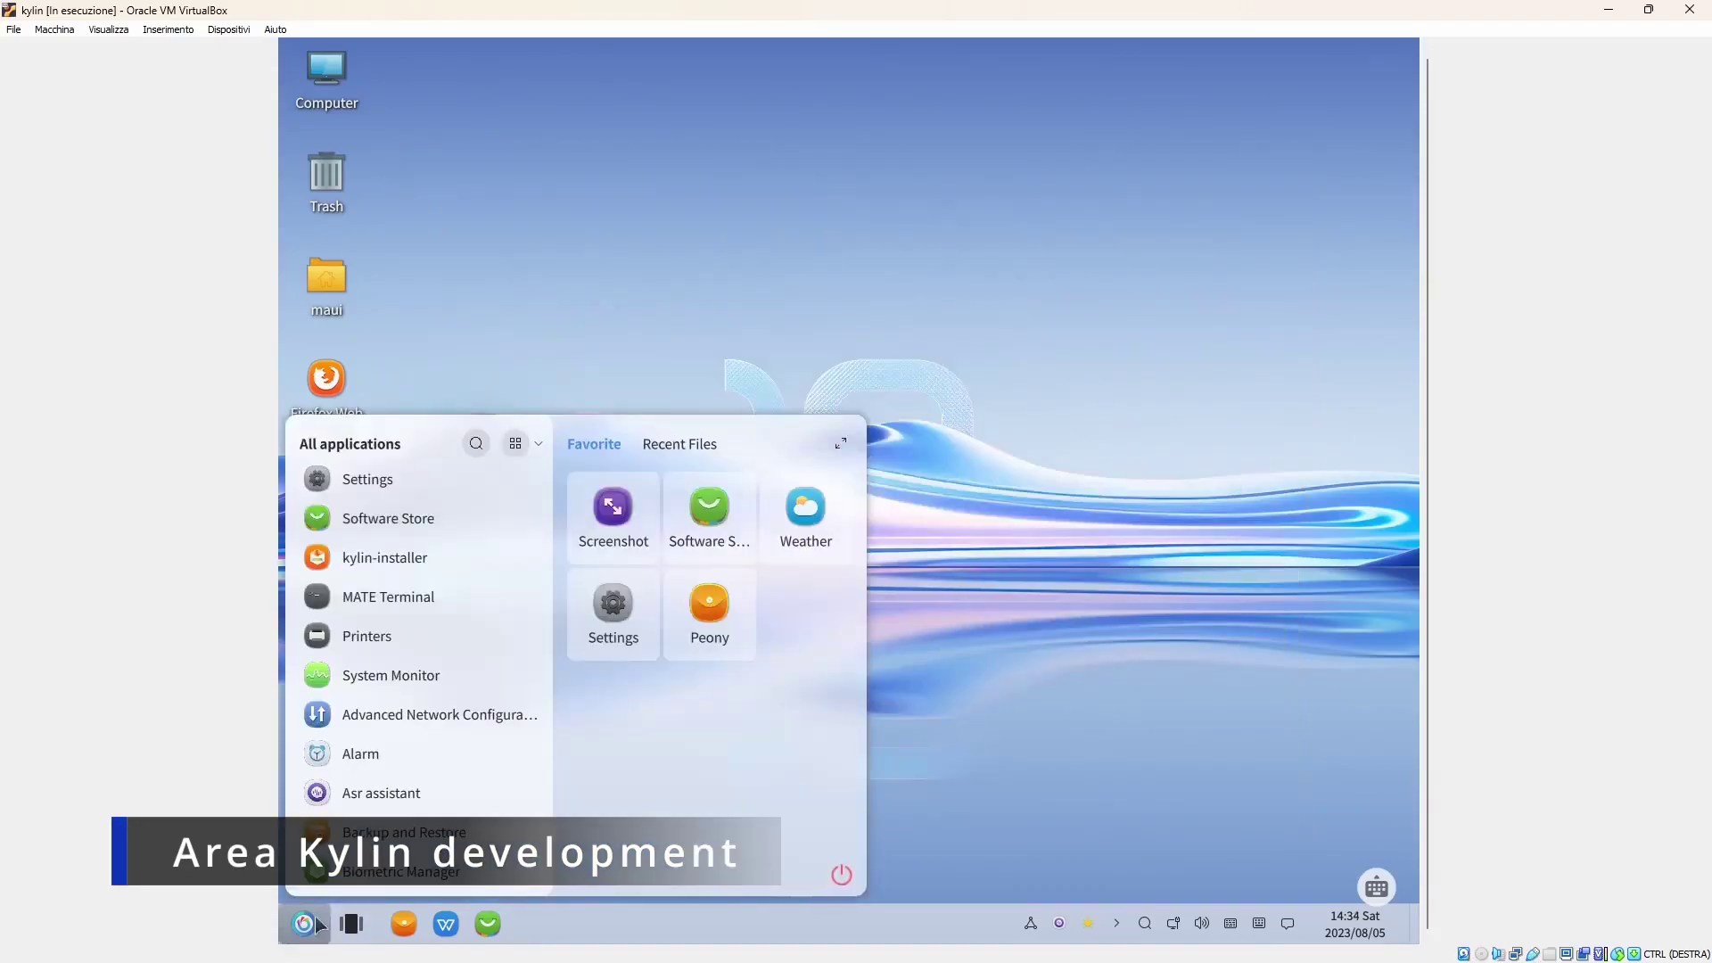
pyautogui.click(986, 222)
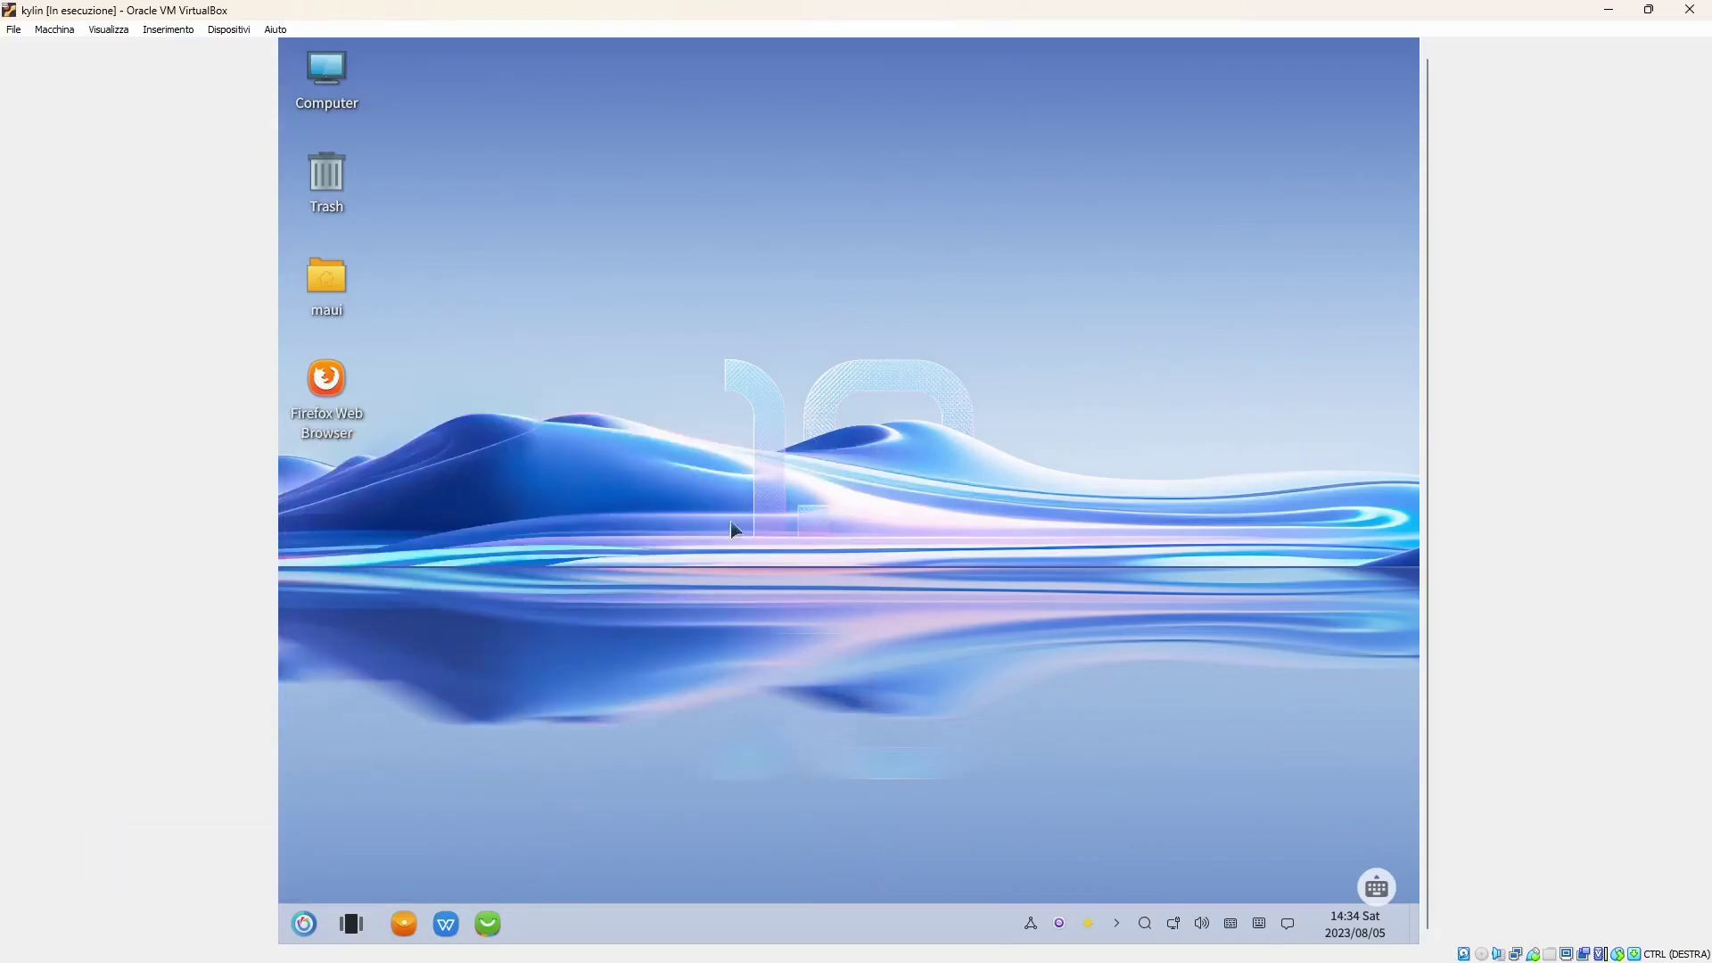
# Start voice recognition in the Asr assistant and check the system volume and audio output devices.
pyautogui.click(303, 924)
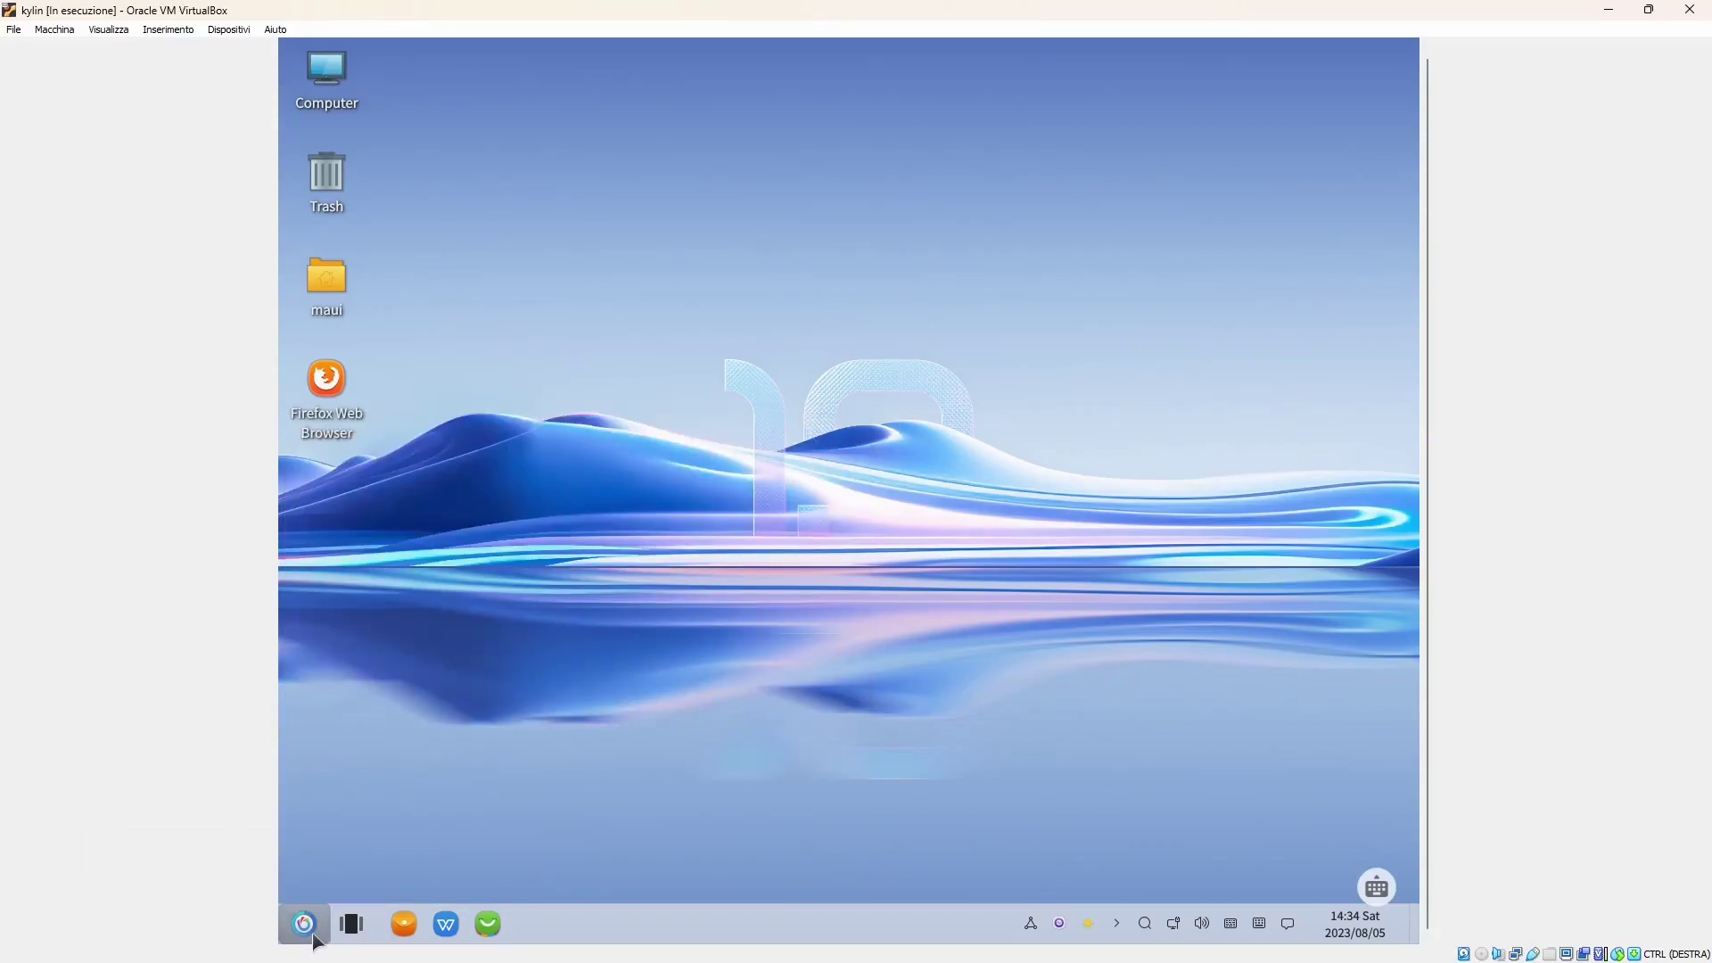
pyautogui.click(360, 793)
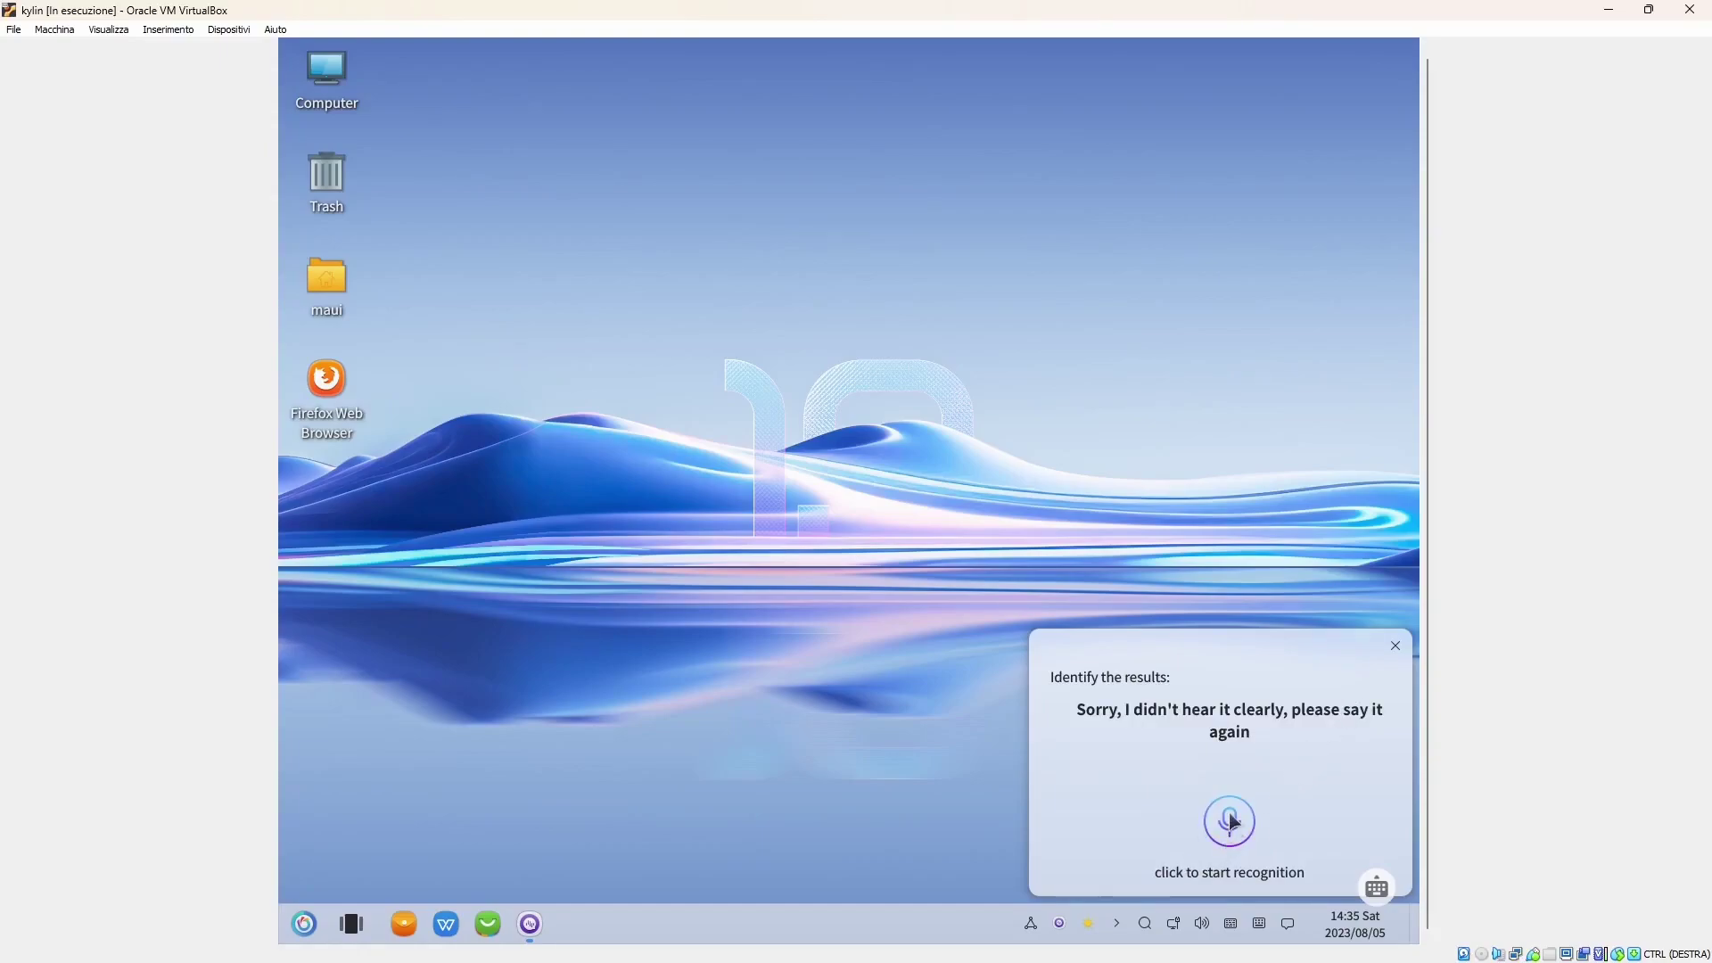
pyautogui.click(1231, 824)
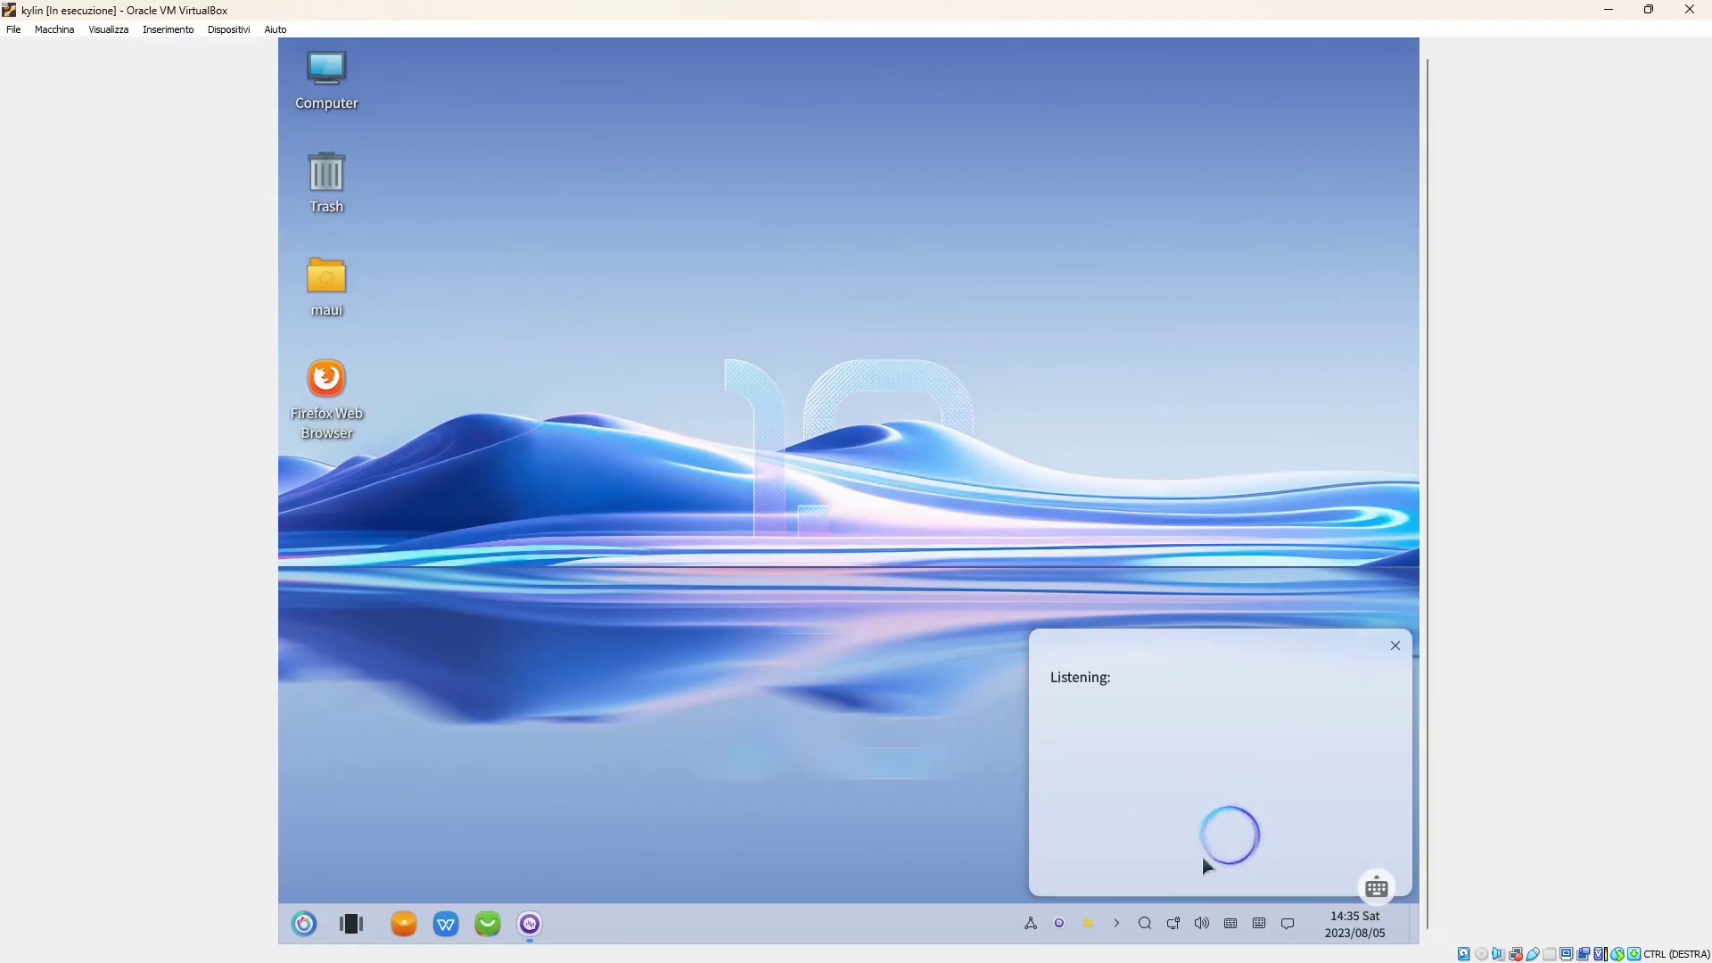
pyautogui.click(1203, 927)
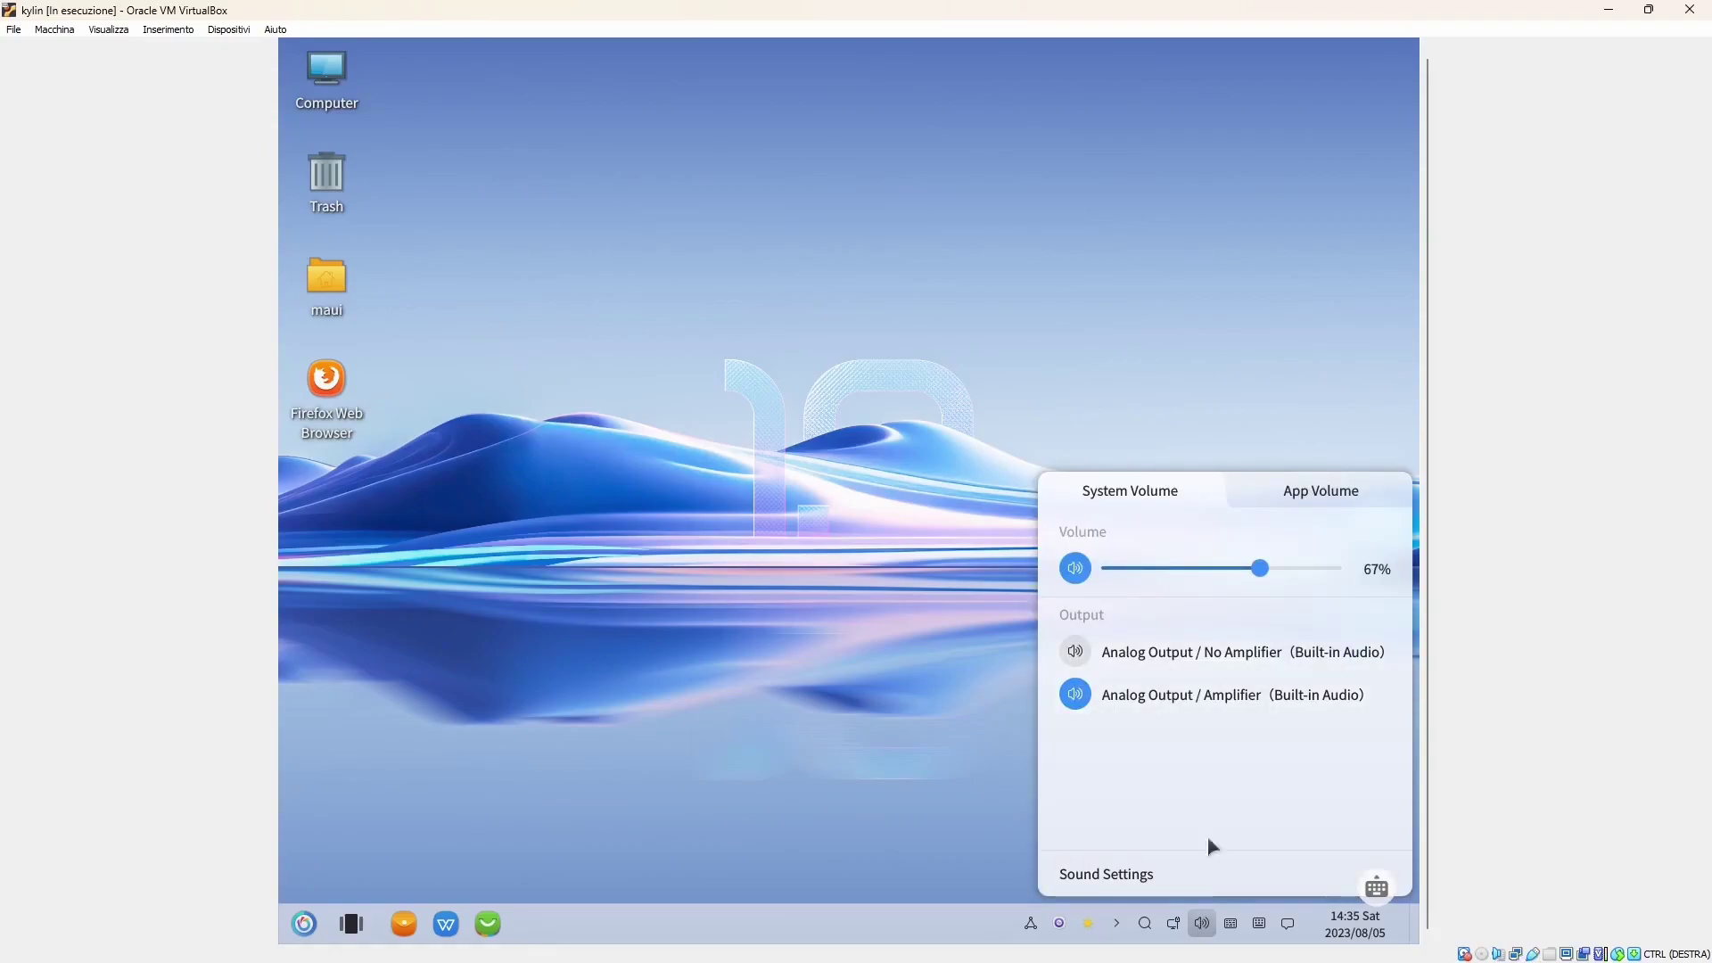
pyautogui.click(903, 709)
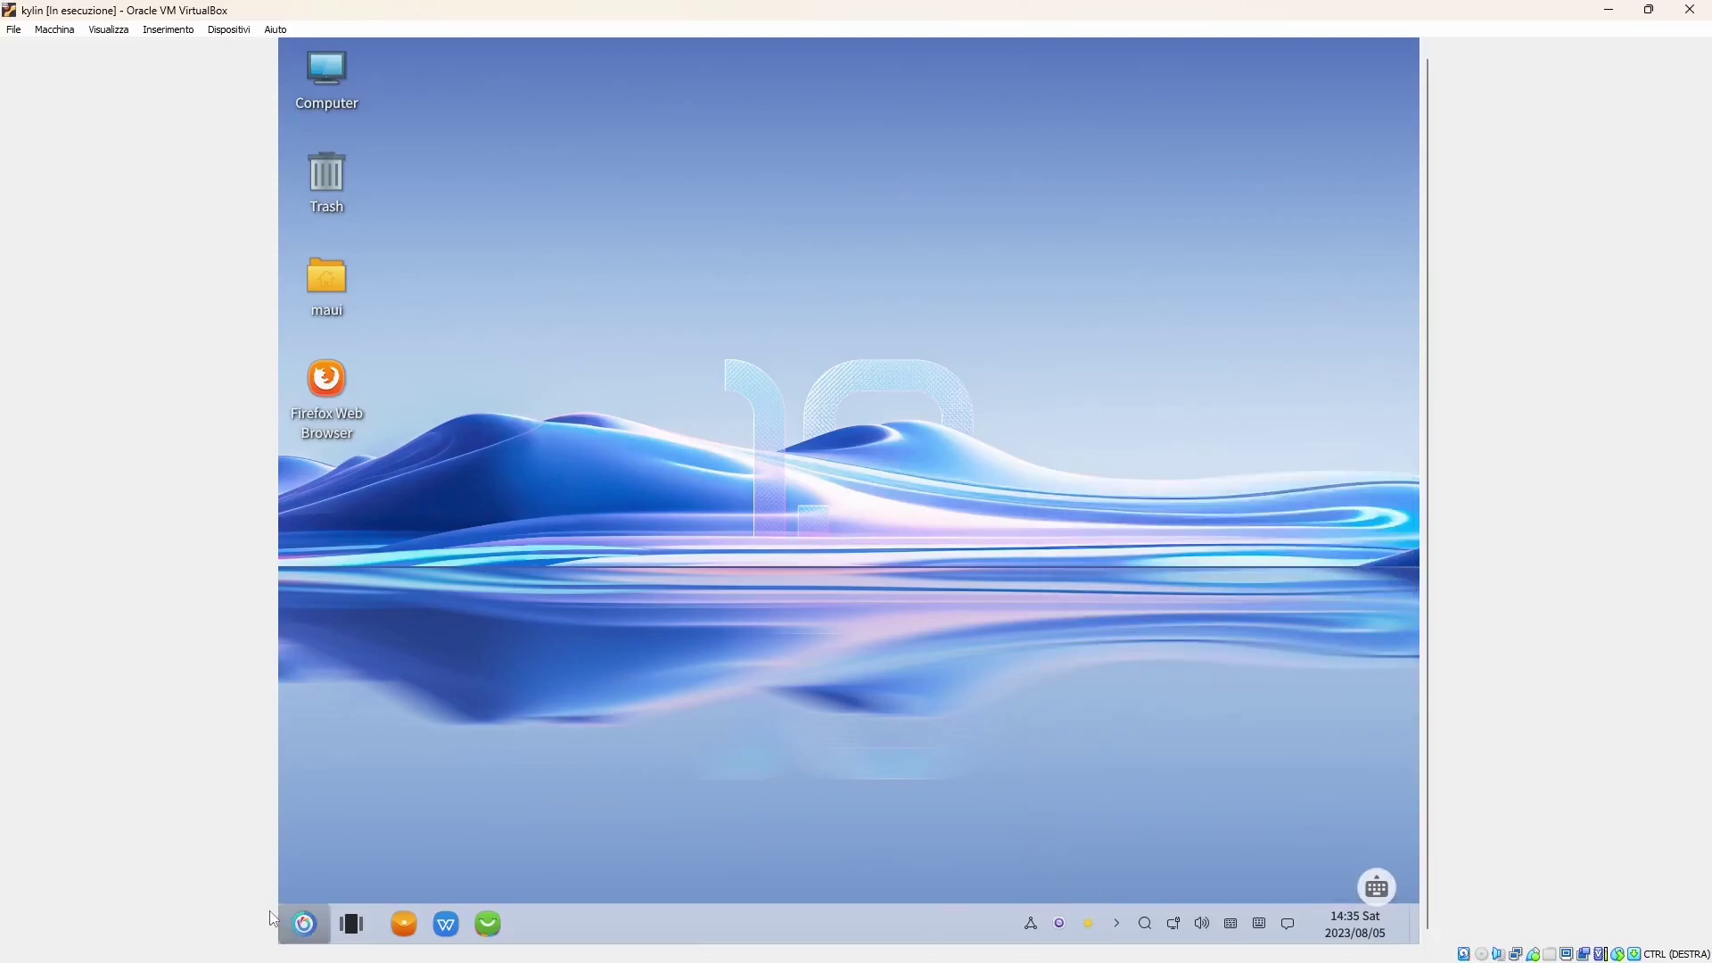
# Review the FingerPrint, Face, FingerVein, Iris and VoicePrint pages in Biometric Manager and close it.
pyautogui.click(303, 923)
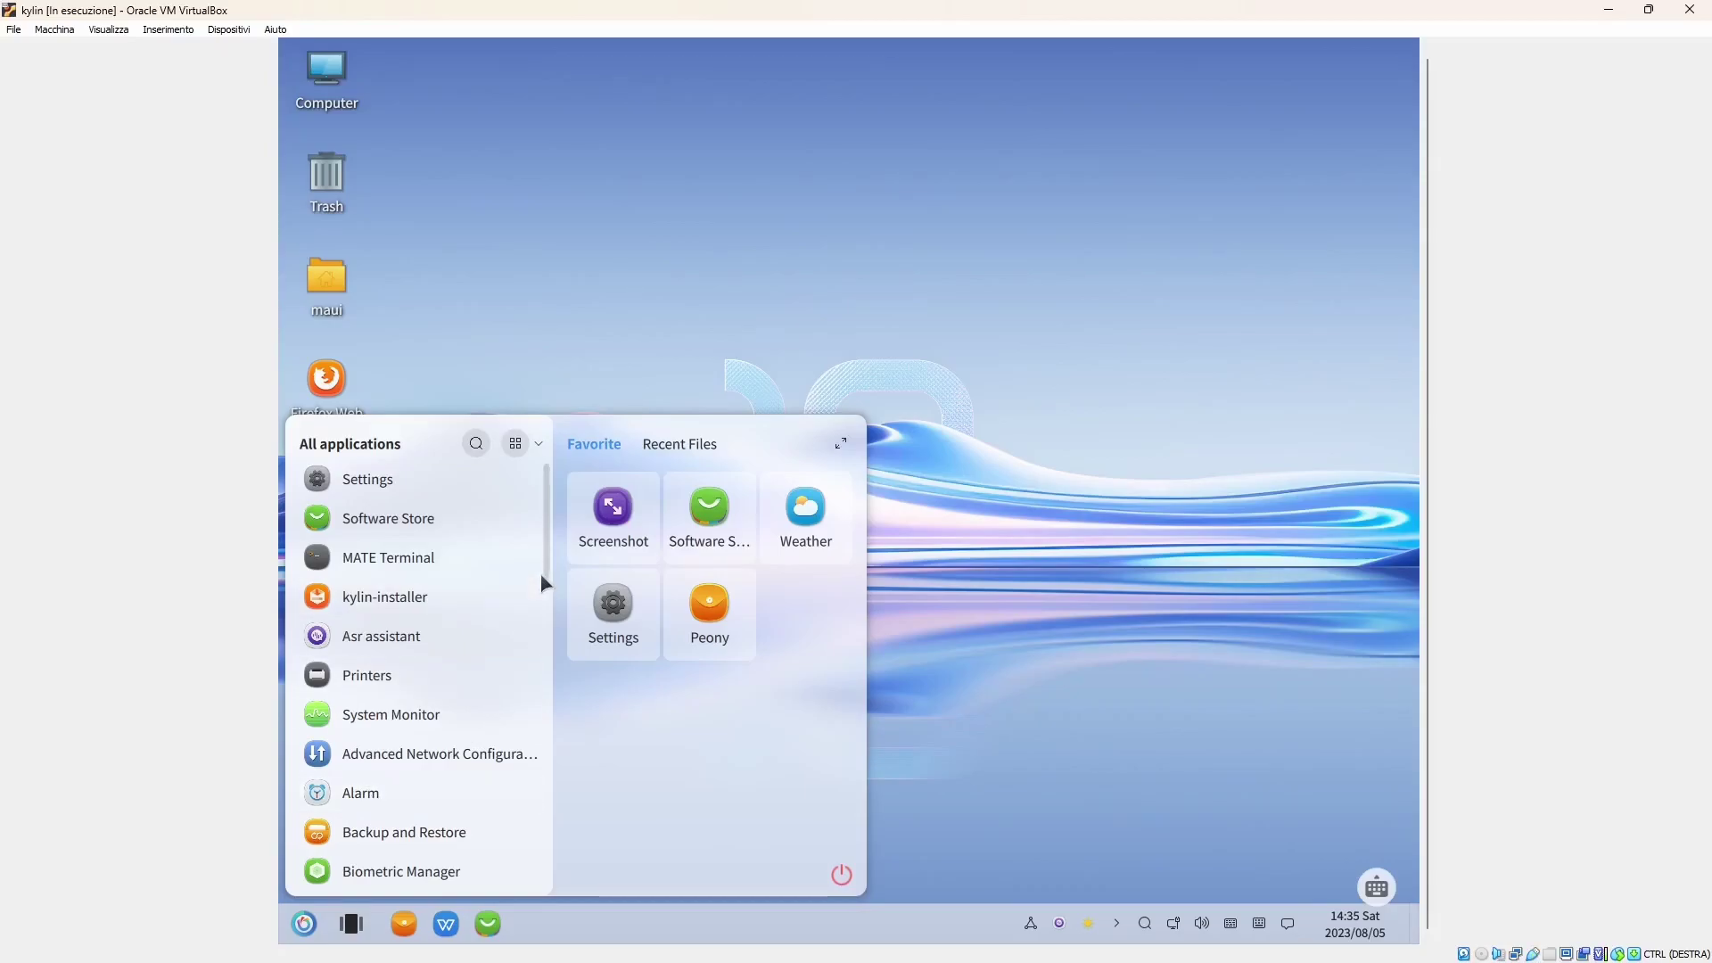
pyautogui.moveTo(546, 570); pyautogui.dragTo(546, 616)
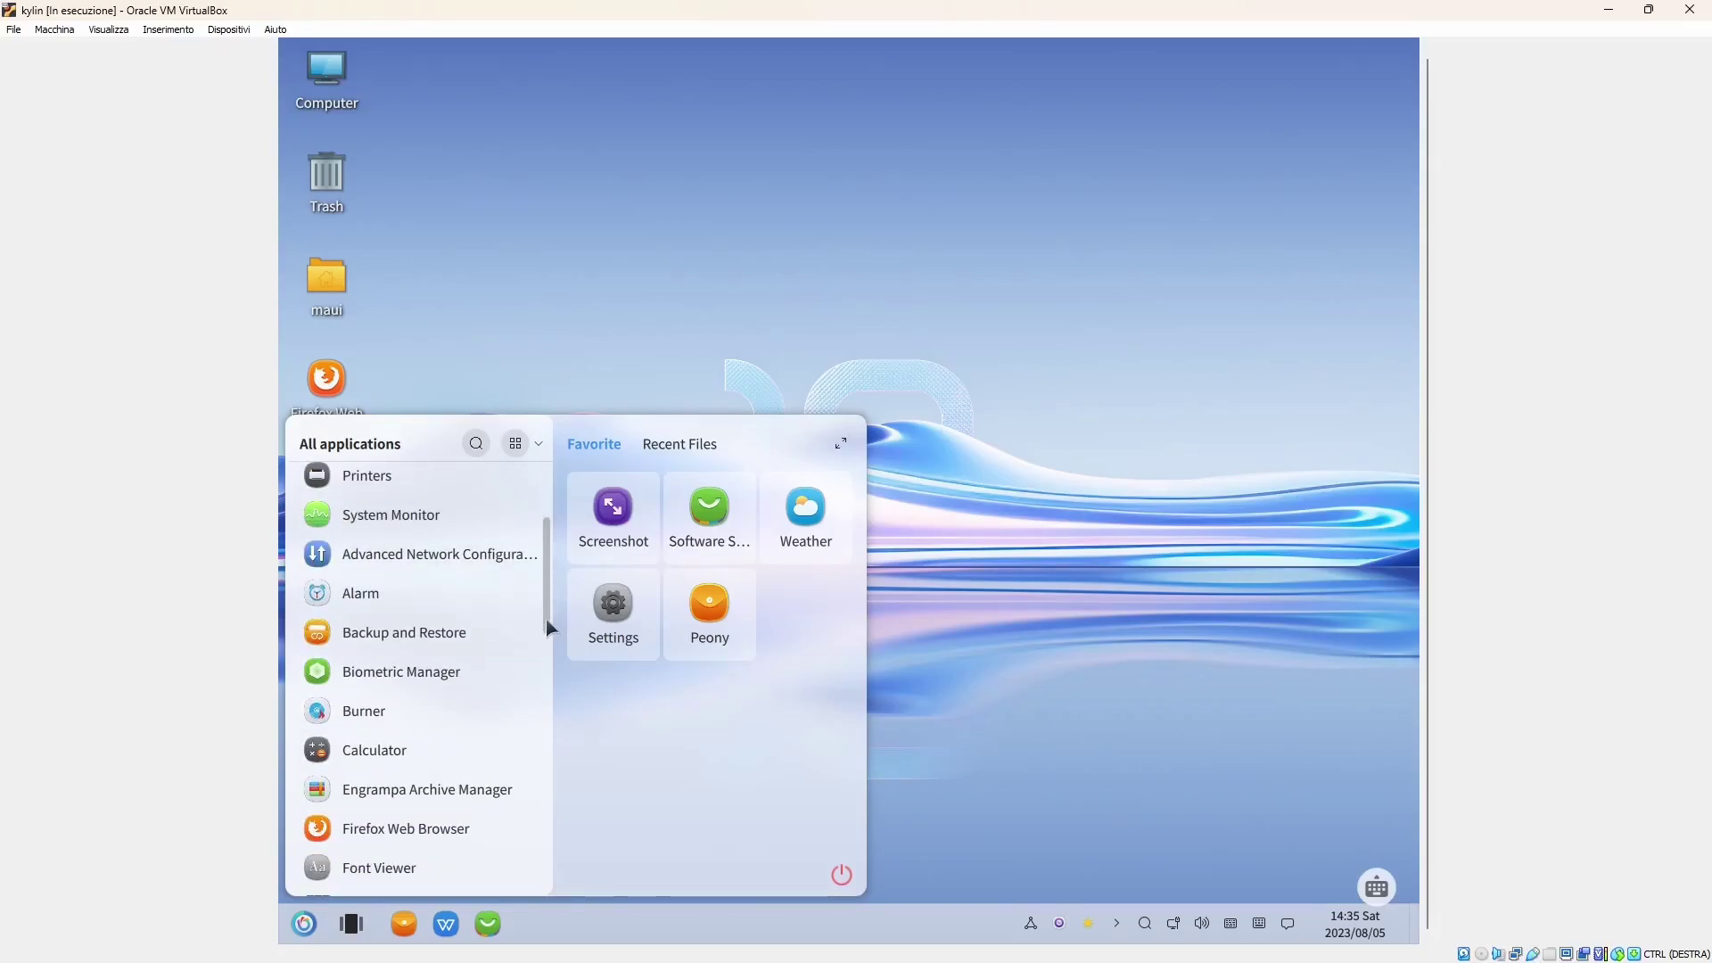
pyautogui.click(440, 677)
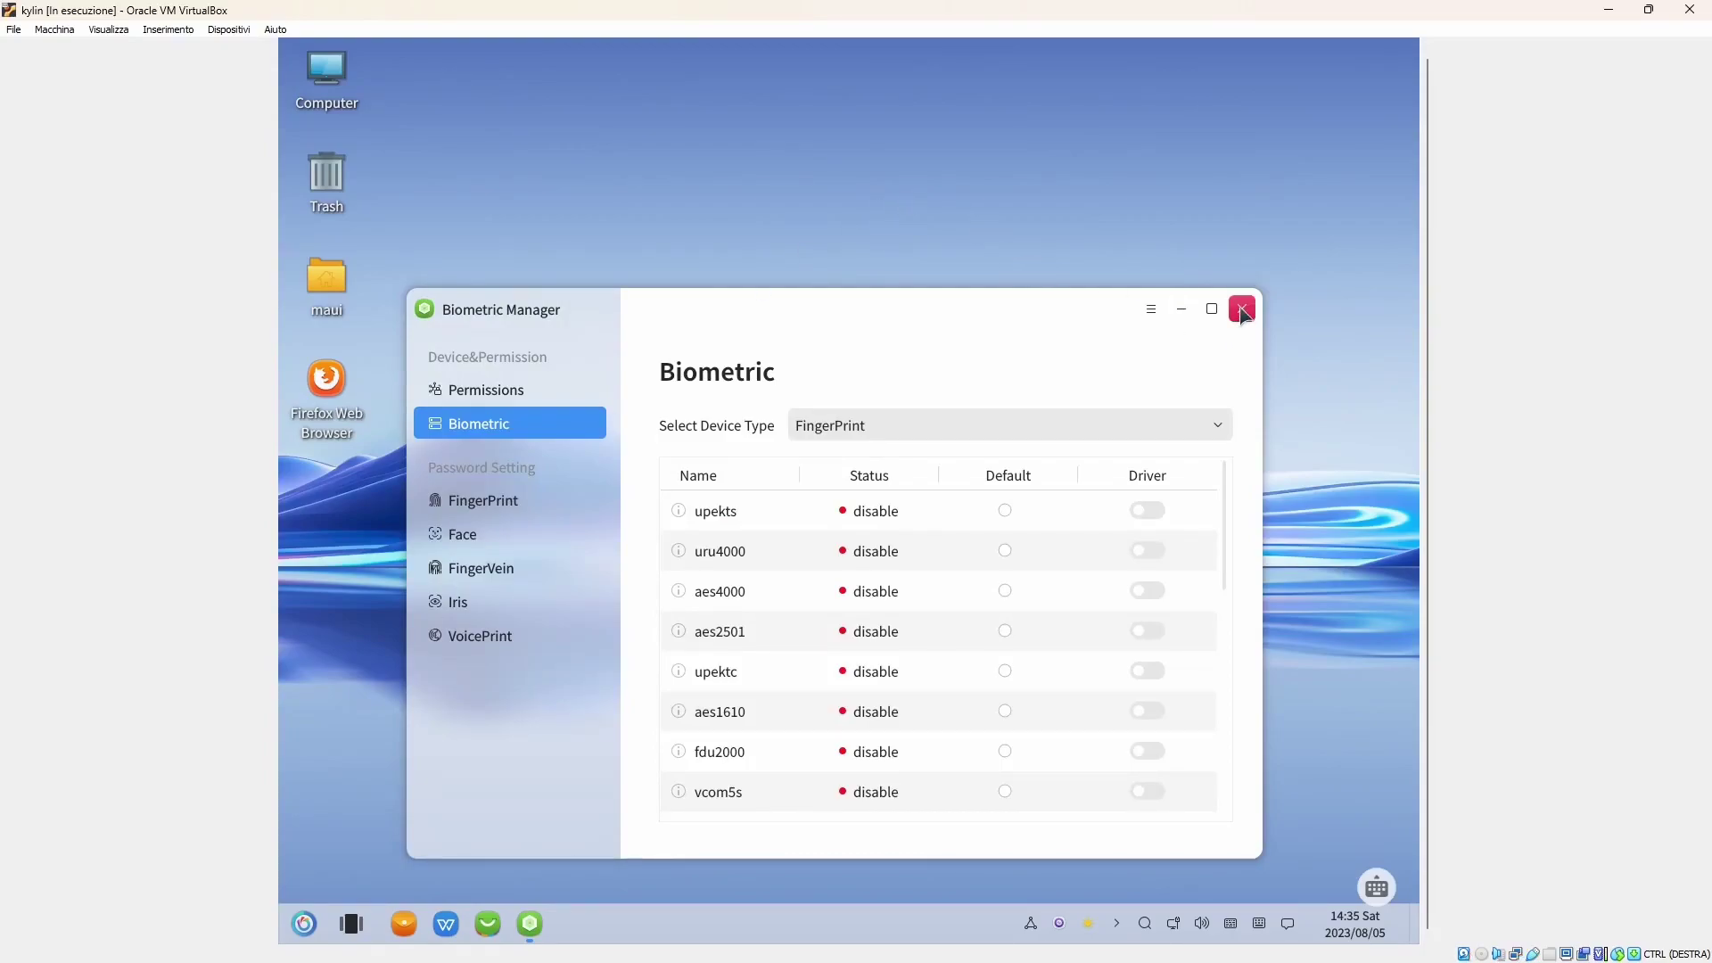
pyautogui.click(462, 508)
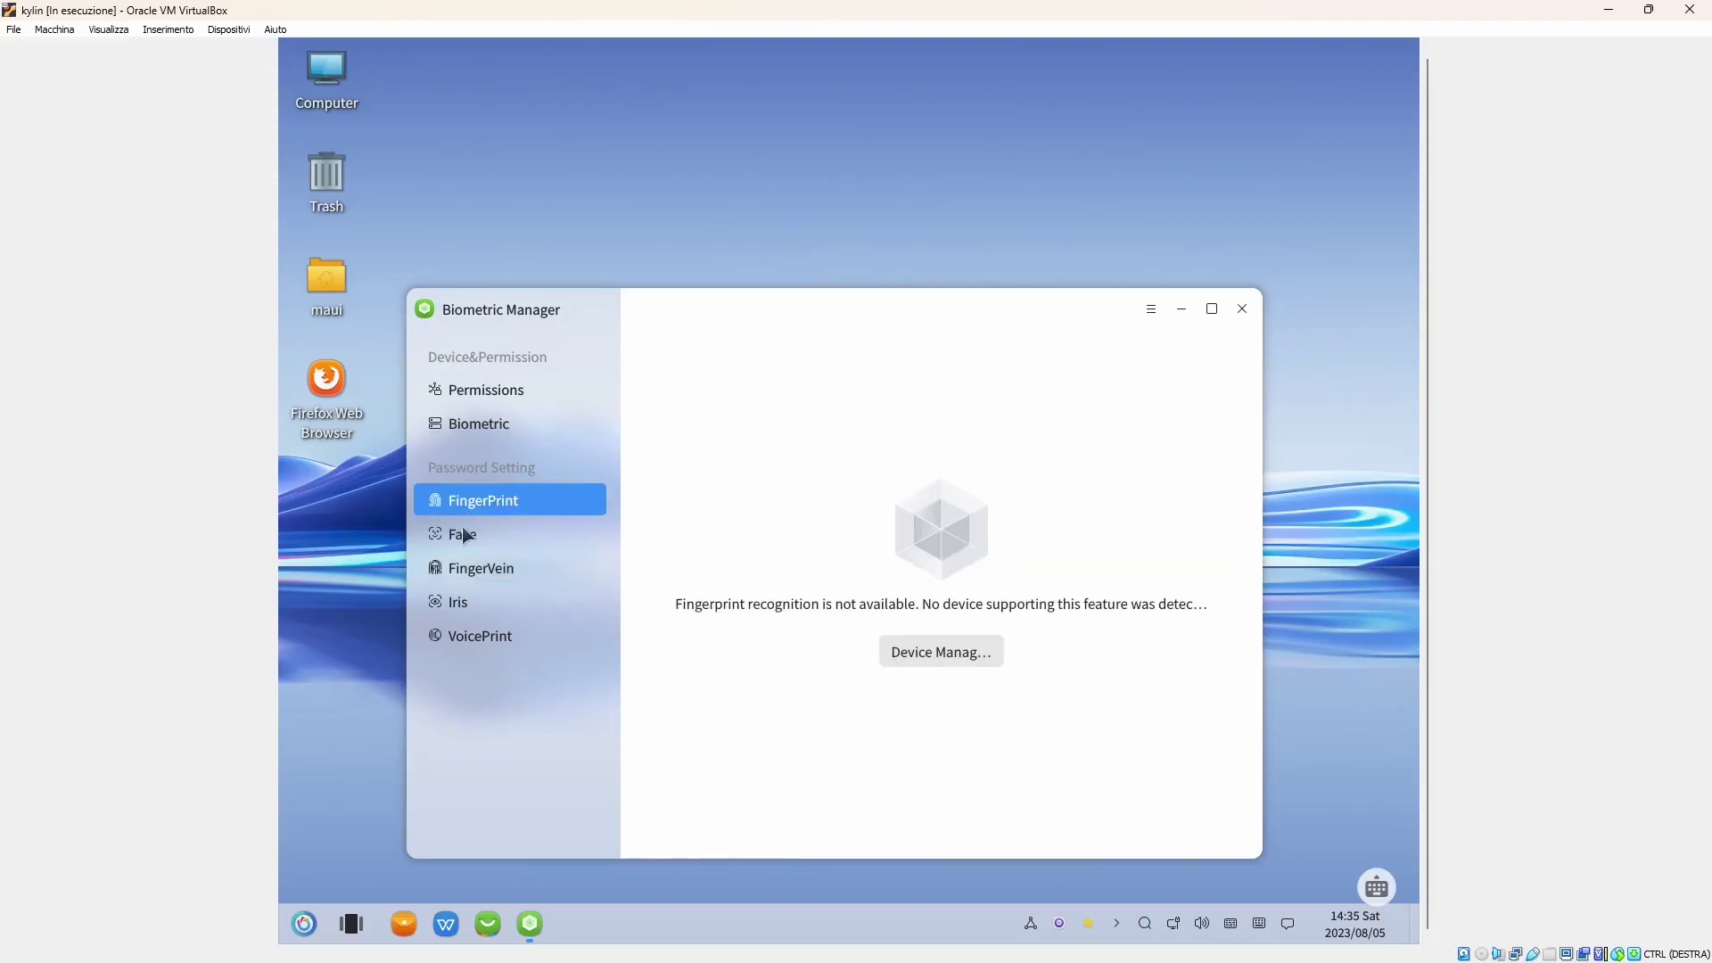
pyautogui.click(463, 534)
pyautogui.click(467, 567)
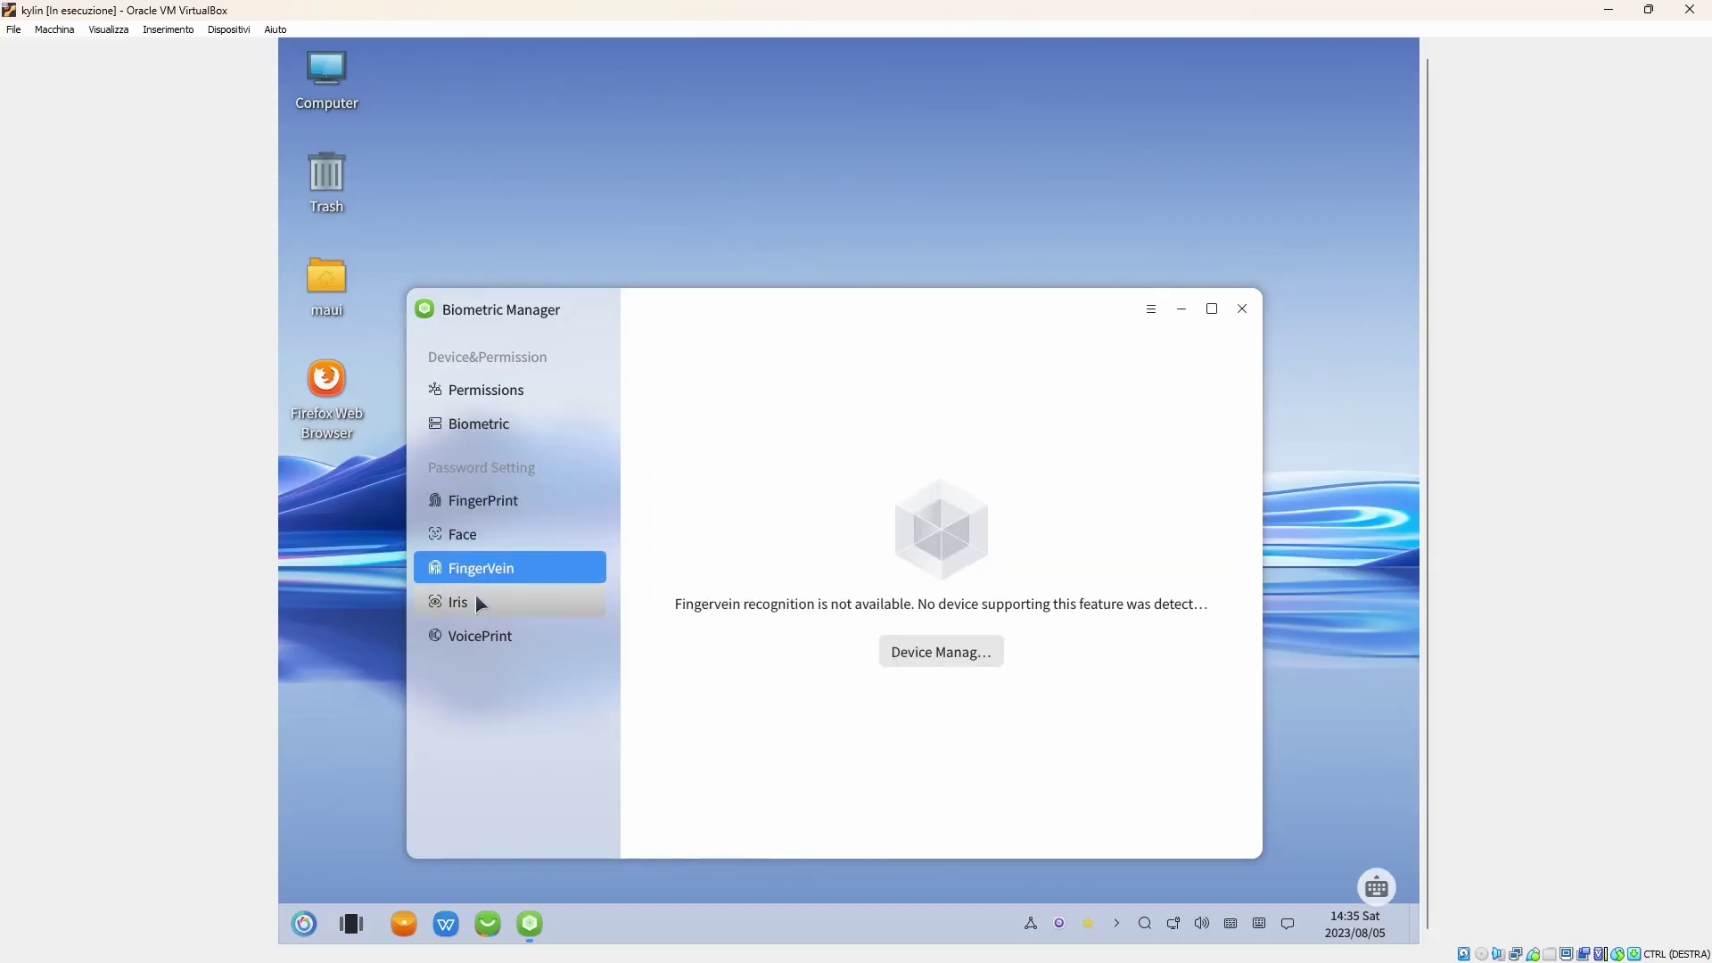
pyautogui.click(478, 604)
pyautogui.click(483, 634)
pyautogui.click(1235, 310)
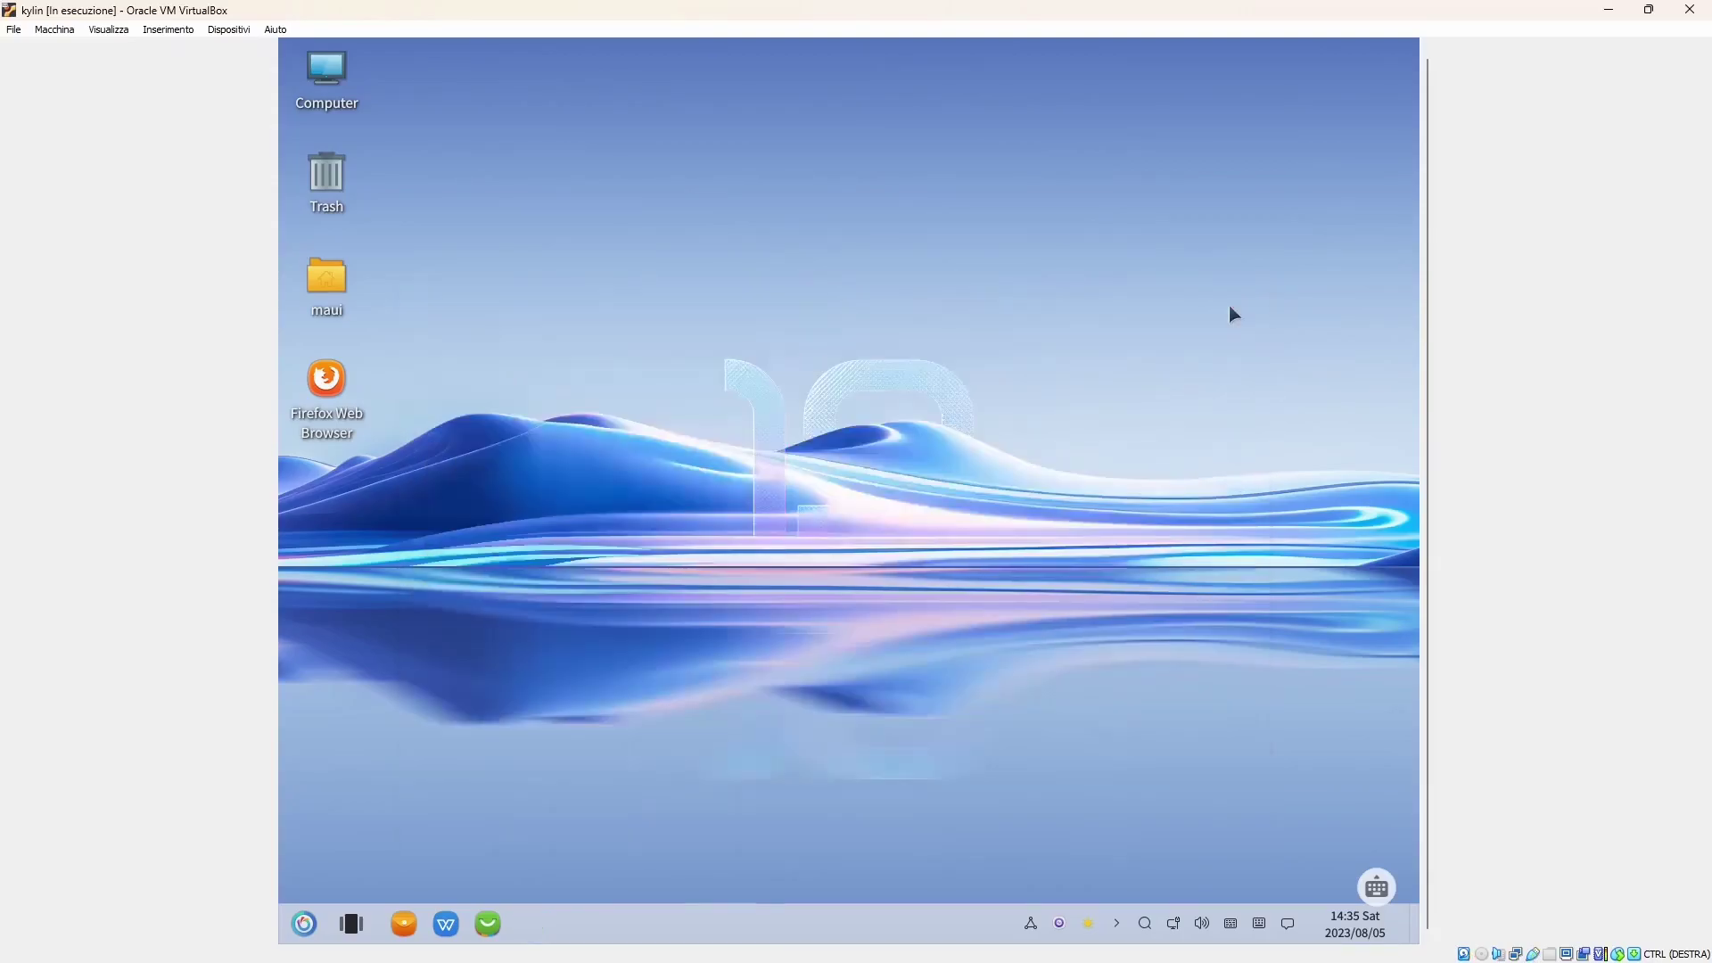
# Launch WPS Writer, accept the Kingsoft license agreement and privacy policy, and dismiss the System Check report.
pyautogui.click(298, 926)
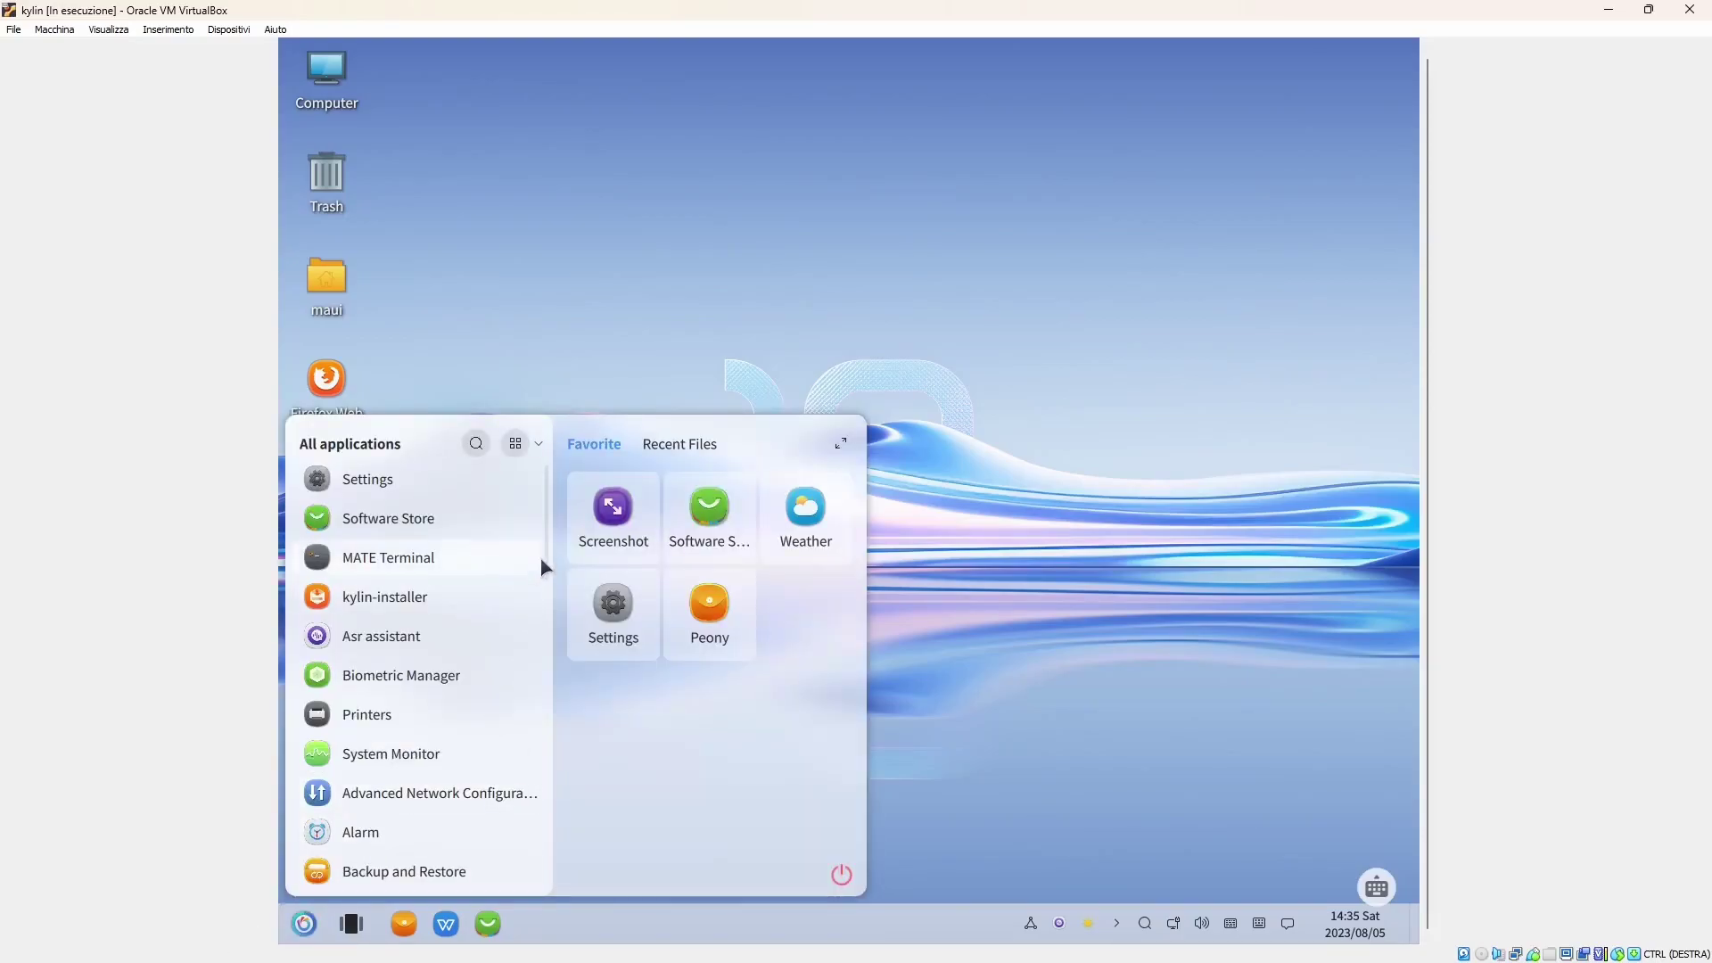
pyautogui.moveTo(541, 556); pyautogui.dragTo(540, 895)
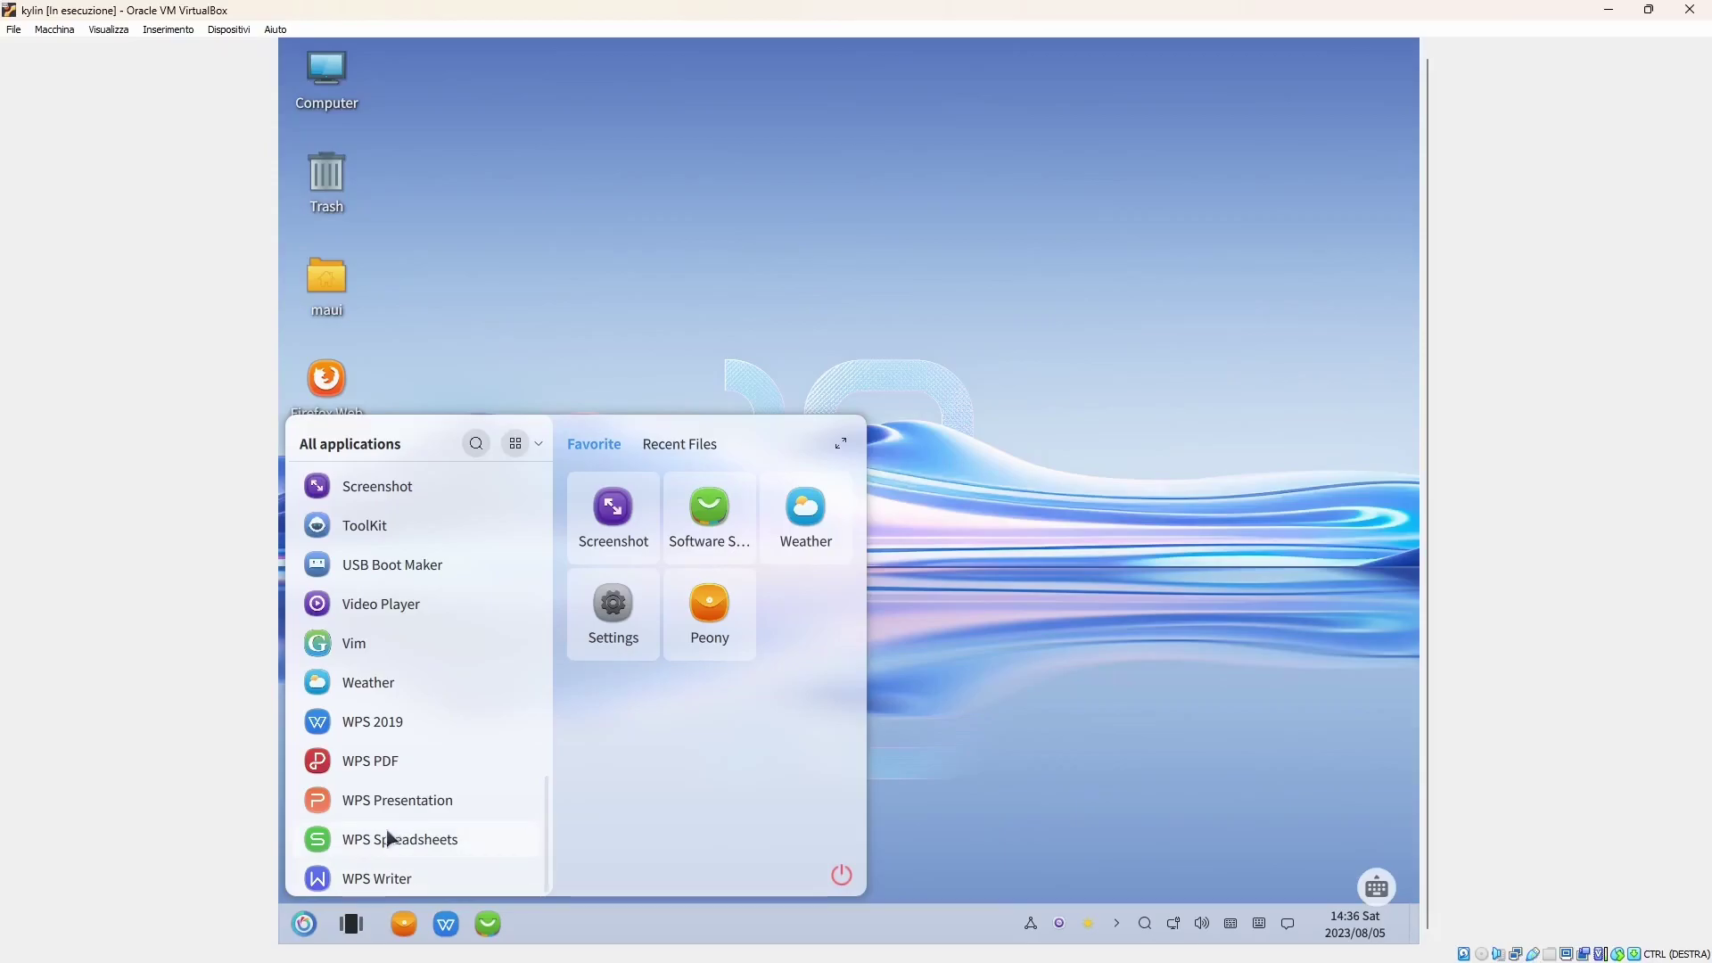
pyautogui.click(384, 879)
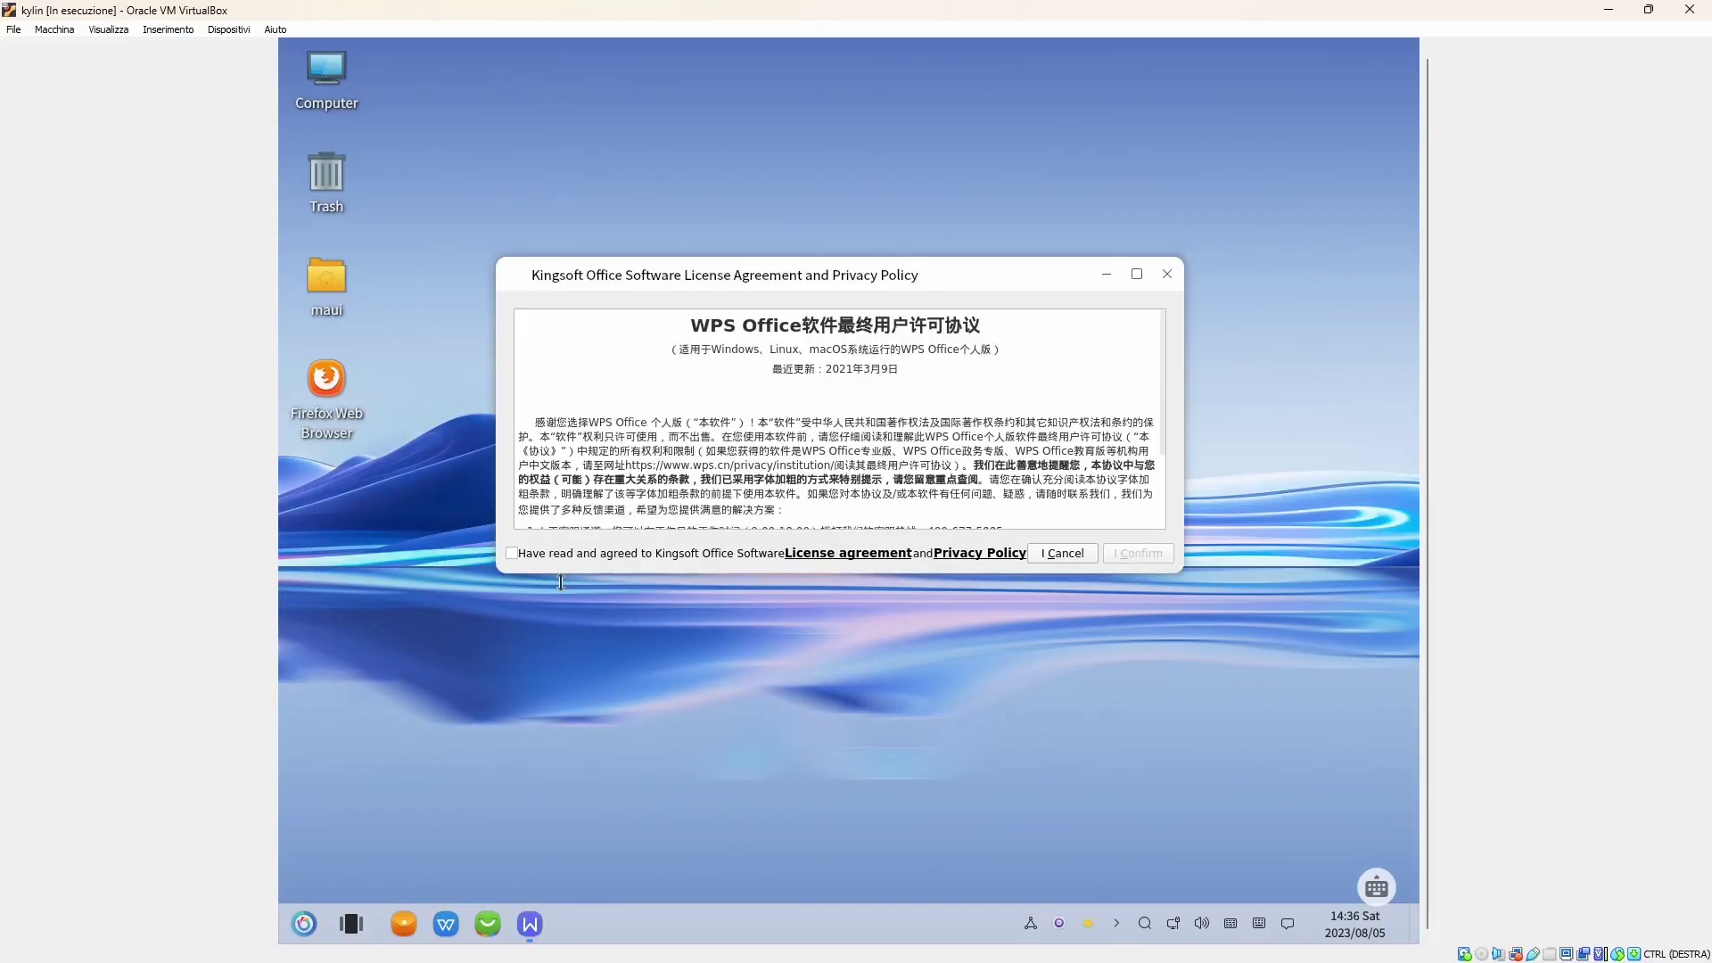
pyautogui.click(512, 554)
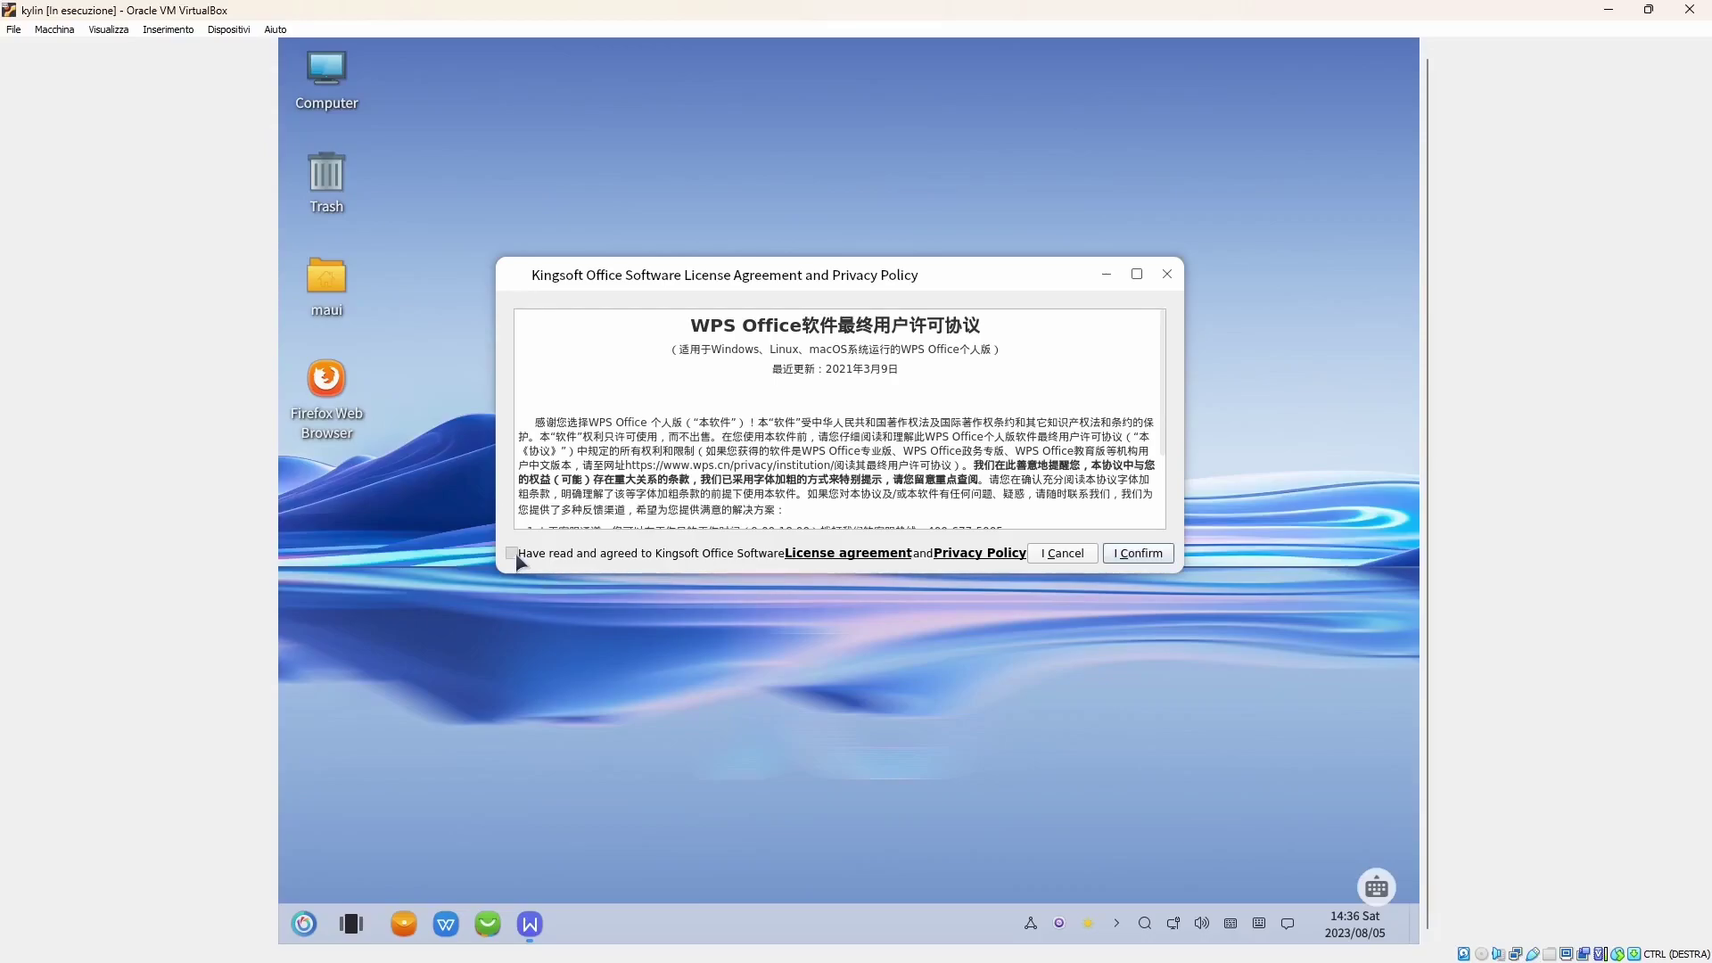
pyautogui.click(1138, 554)
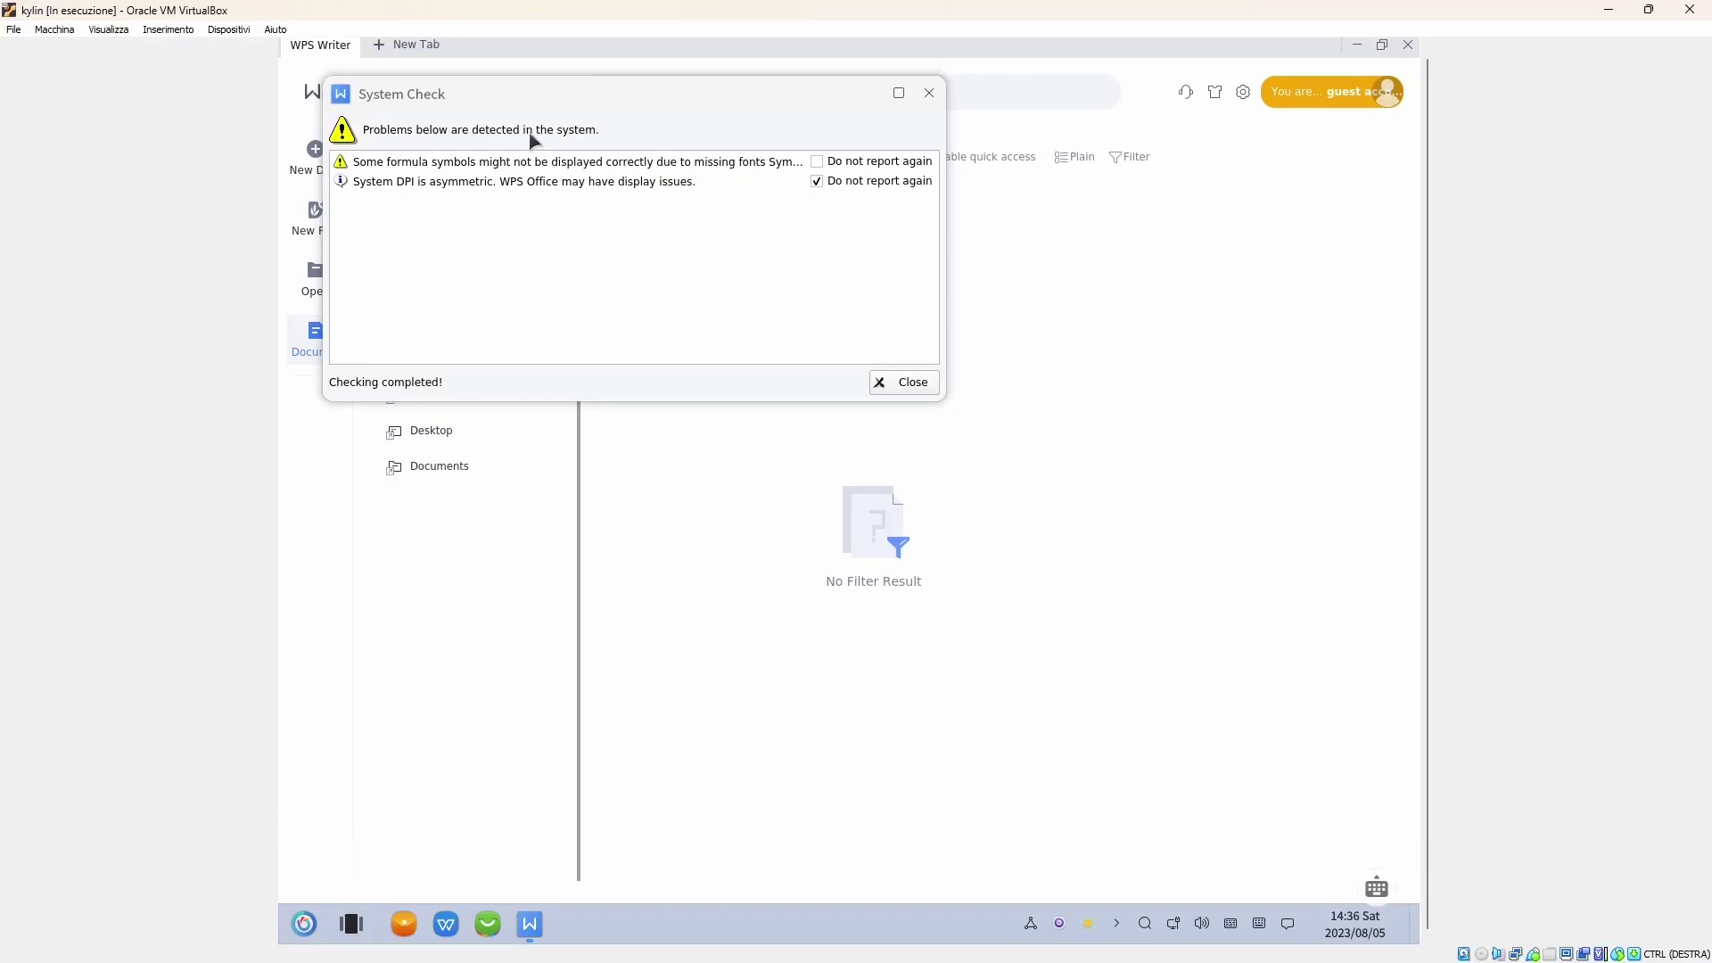
pyautogui.click(908, 382)
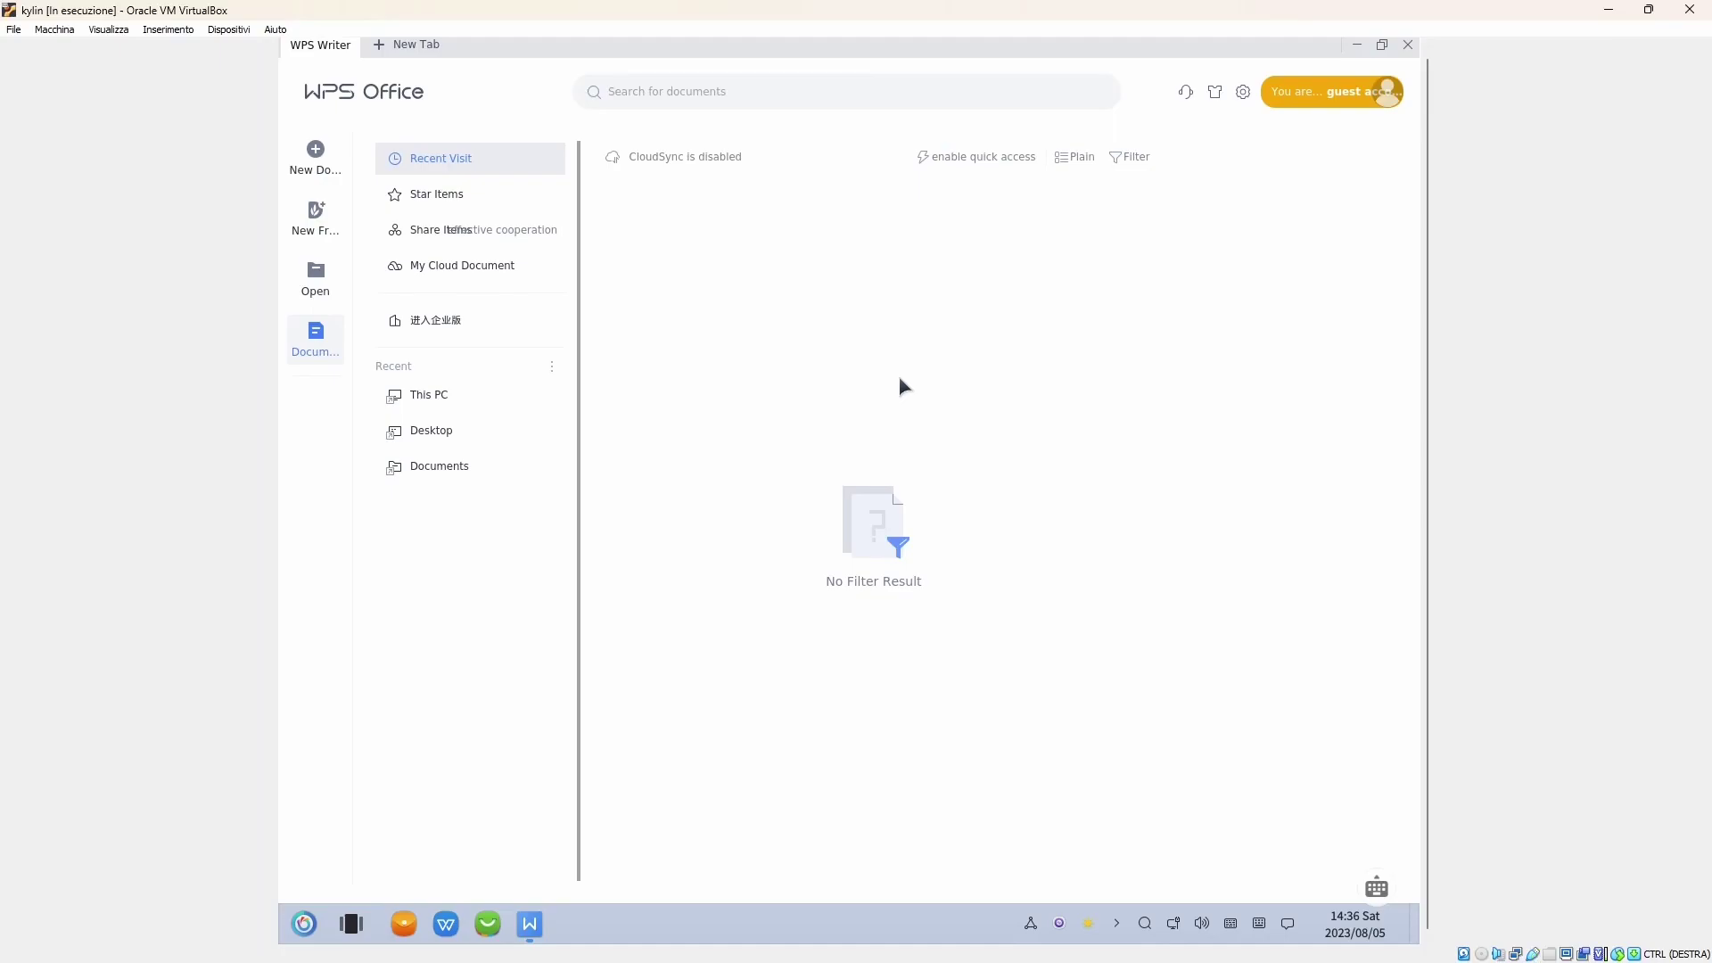
# Write "hello 12345" in a new blank document and exit WPS Writer without saving the changes.
pyautogui.click(315, 159)
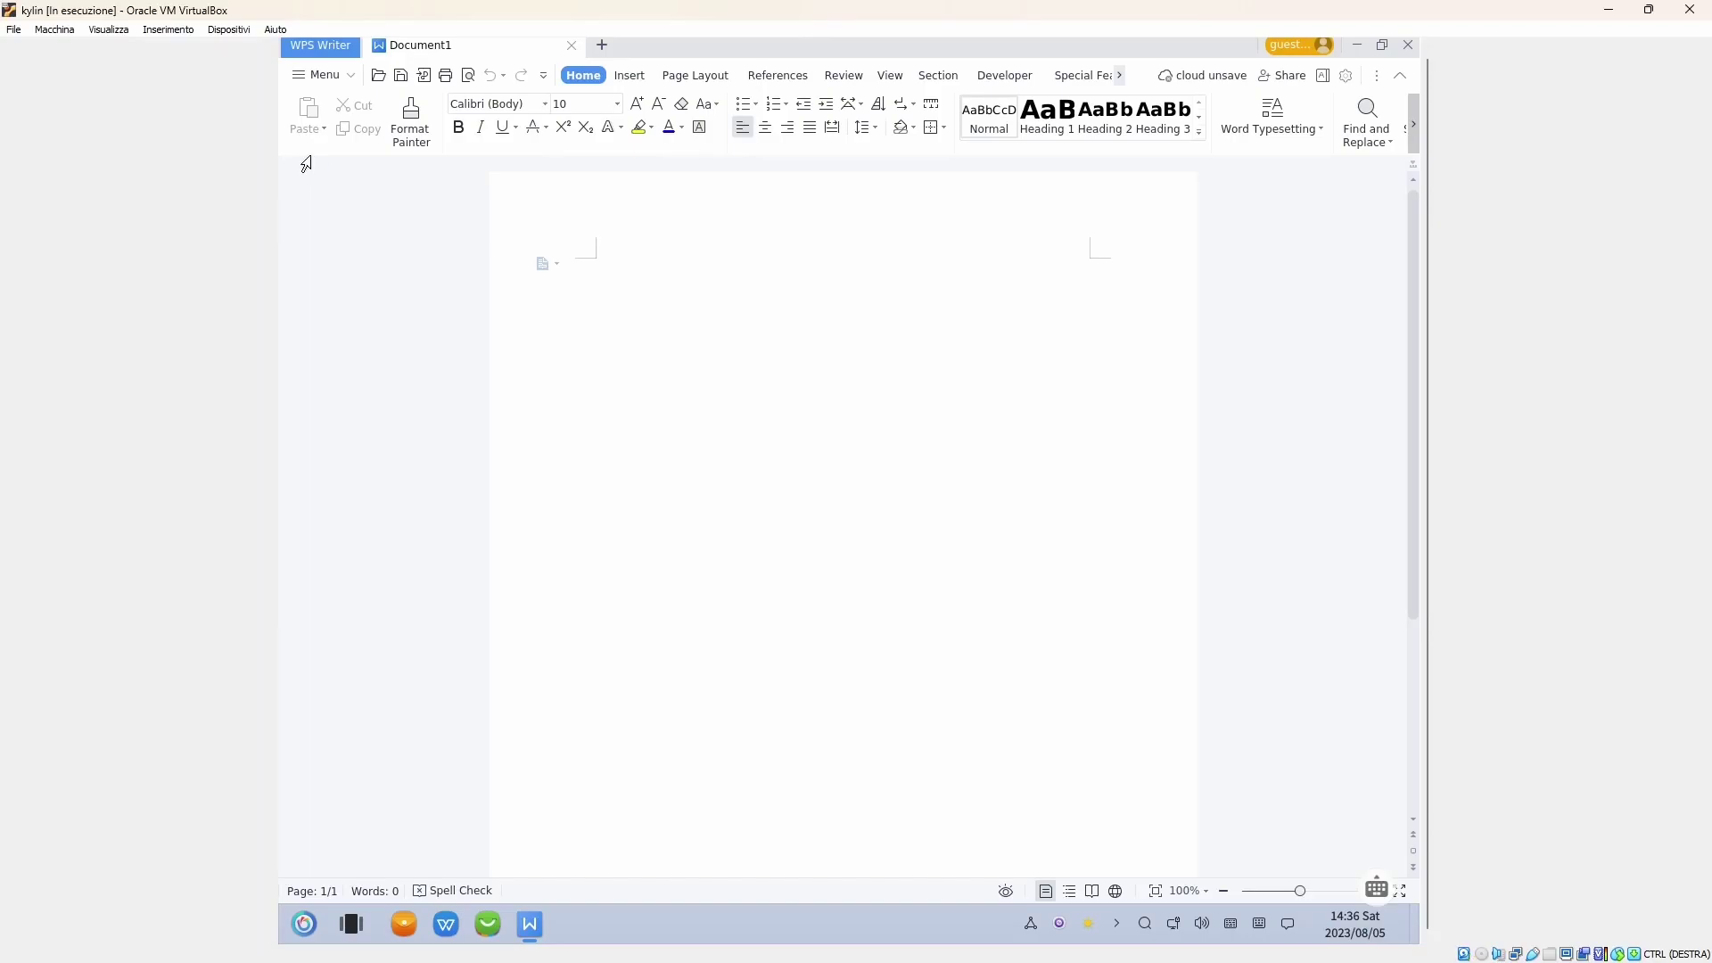
pyautogui.write('hello 12345')
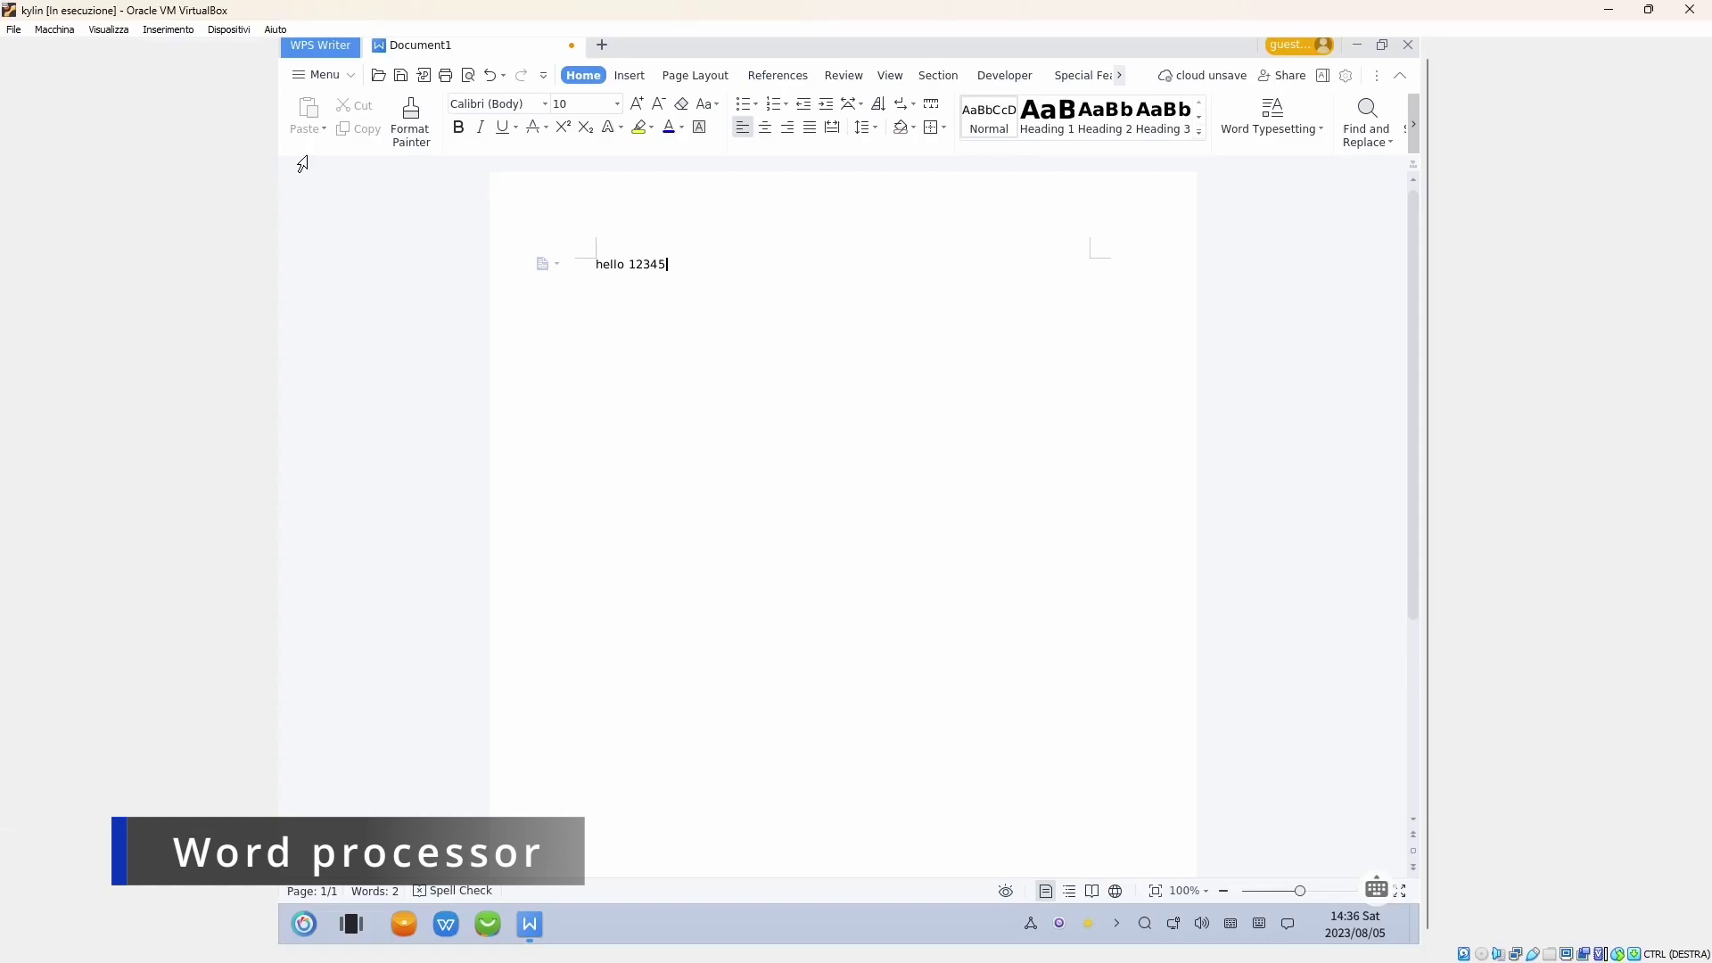
pyautogui.click(311, 77)
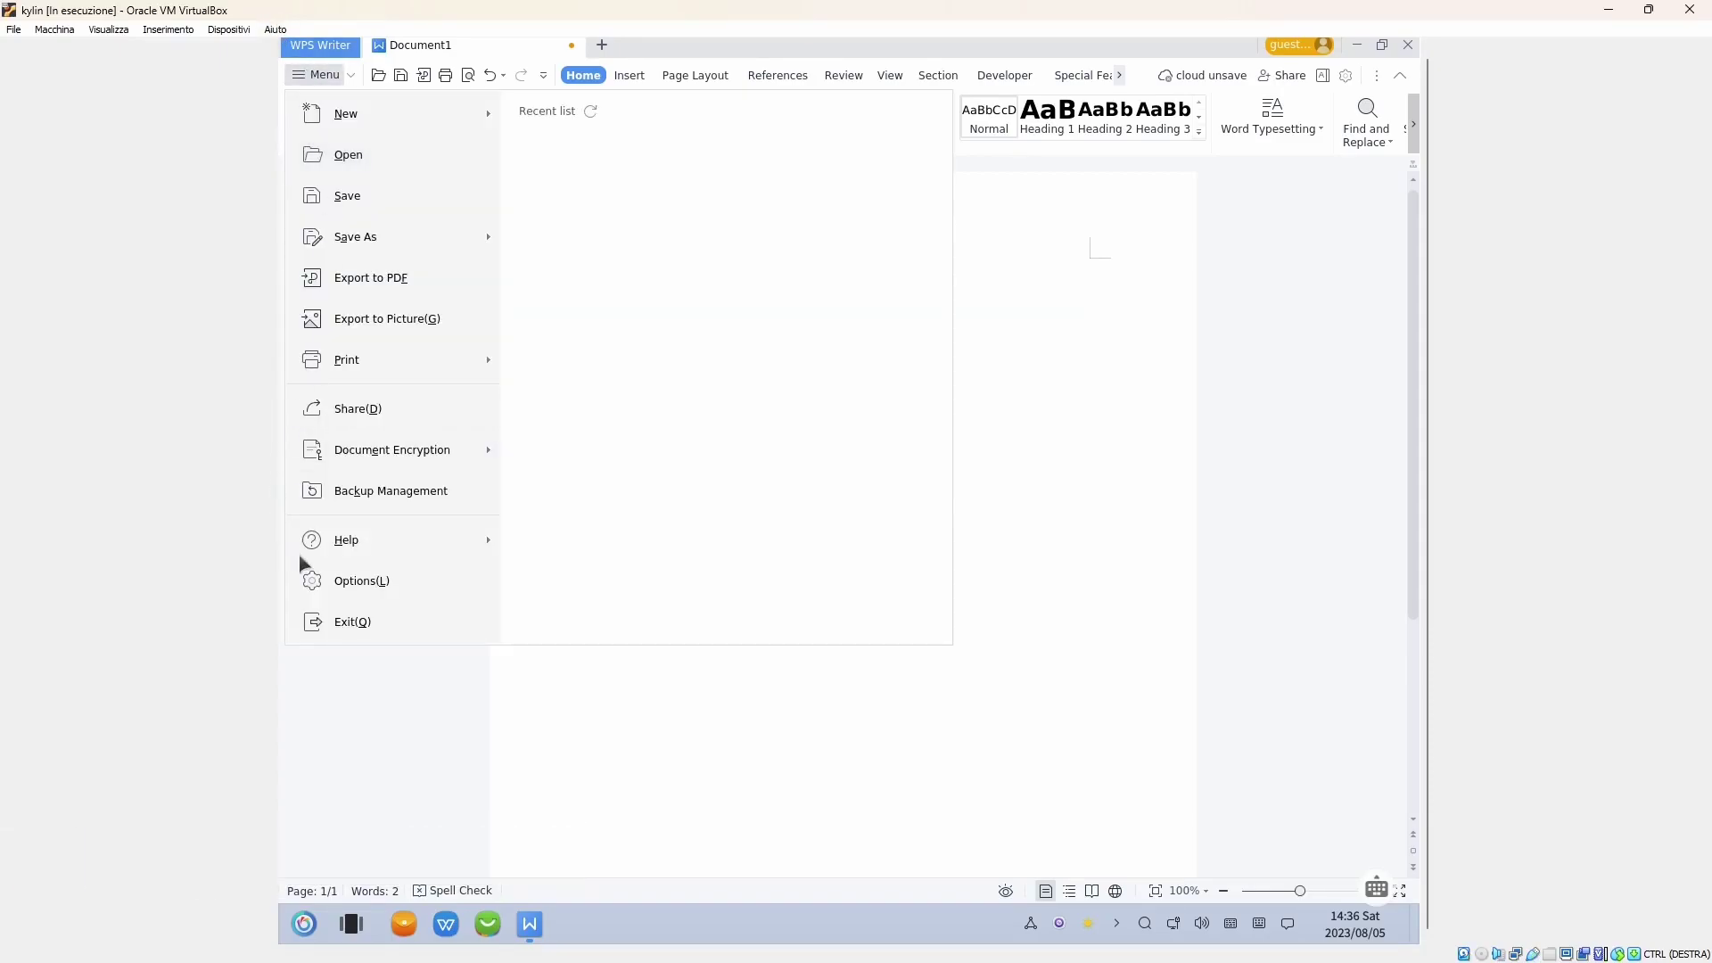
pyautogui.click(331, 620)
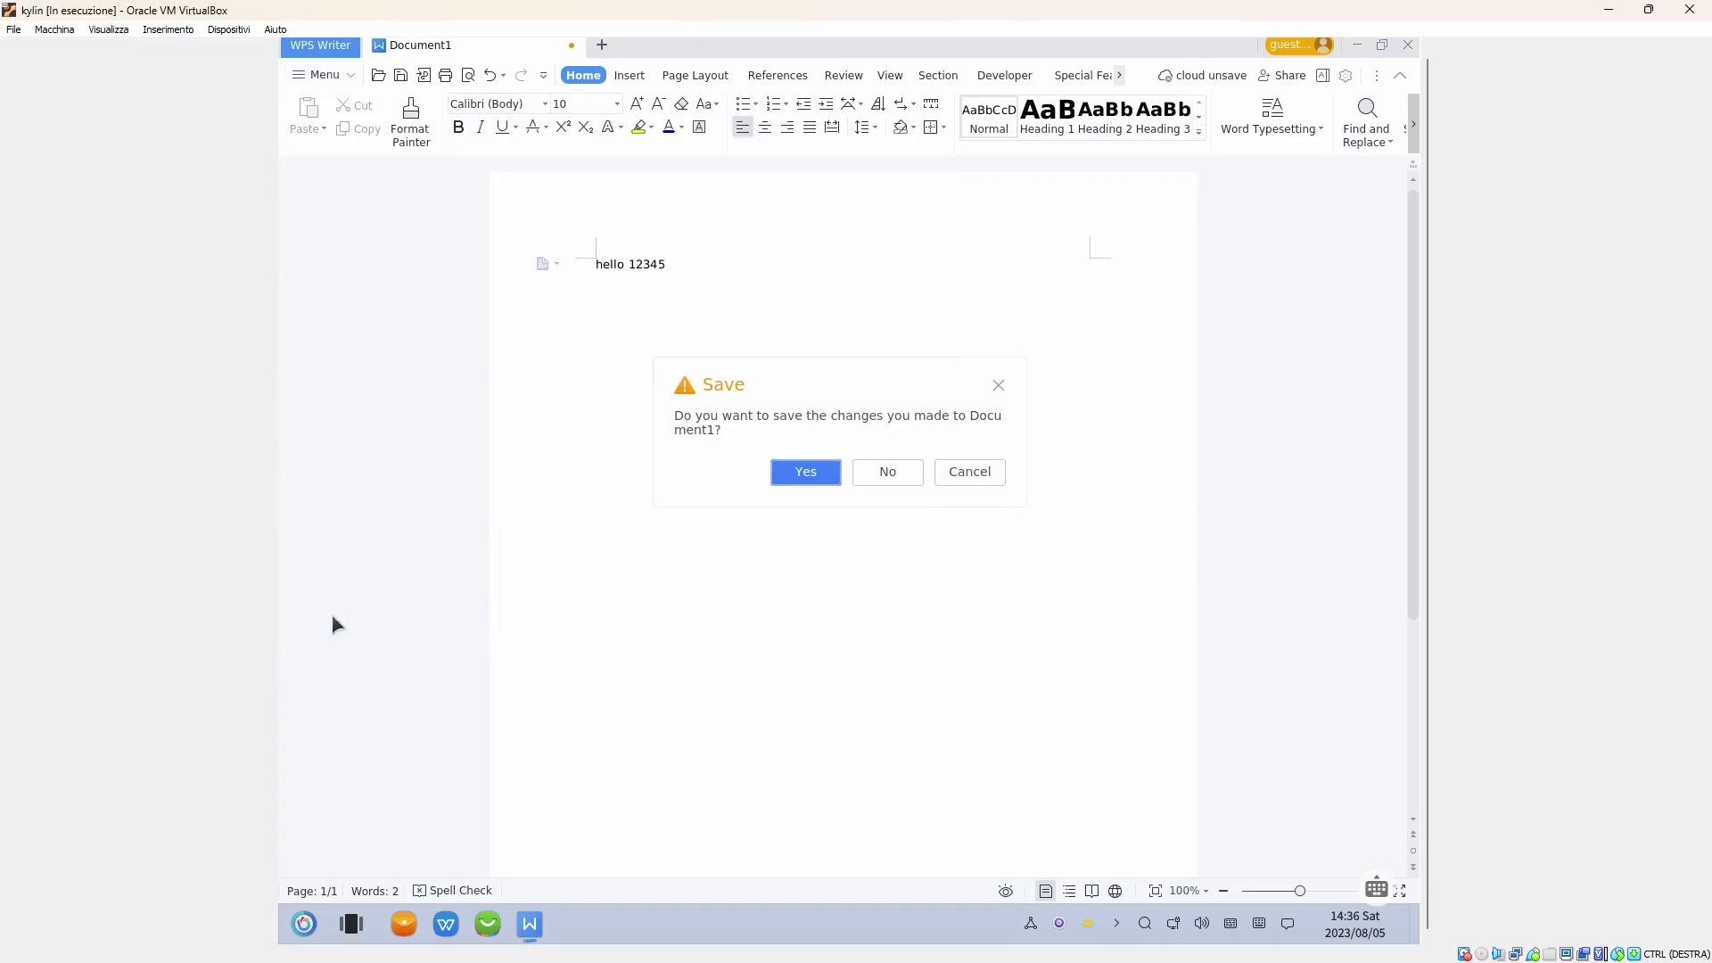
pyautogui.click(863, 474)
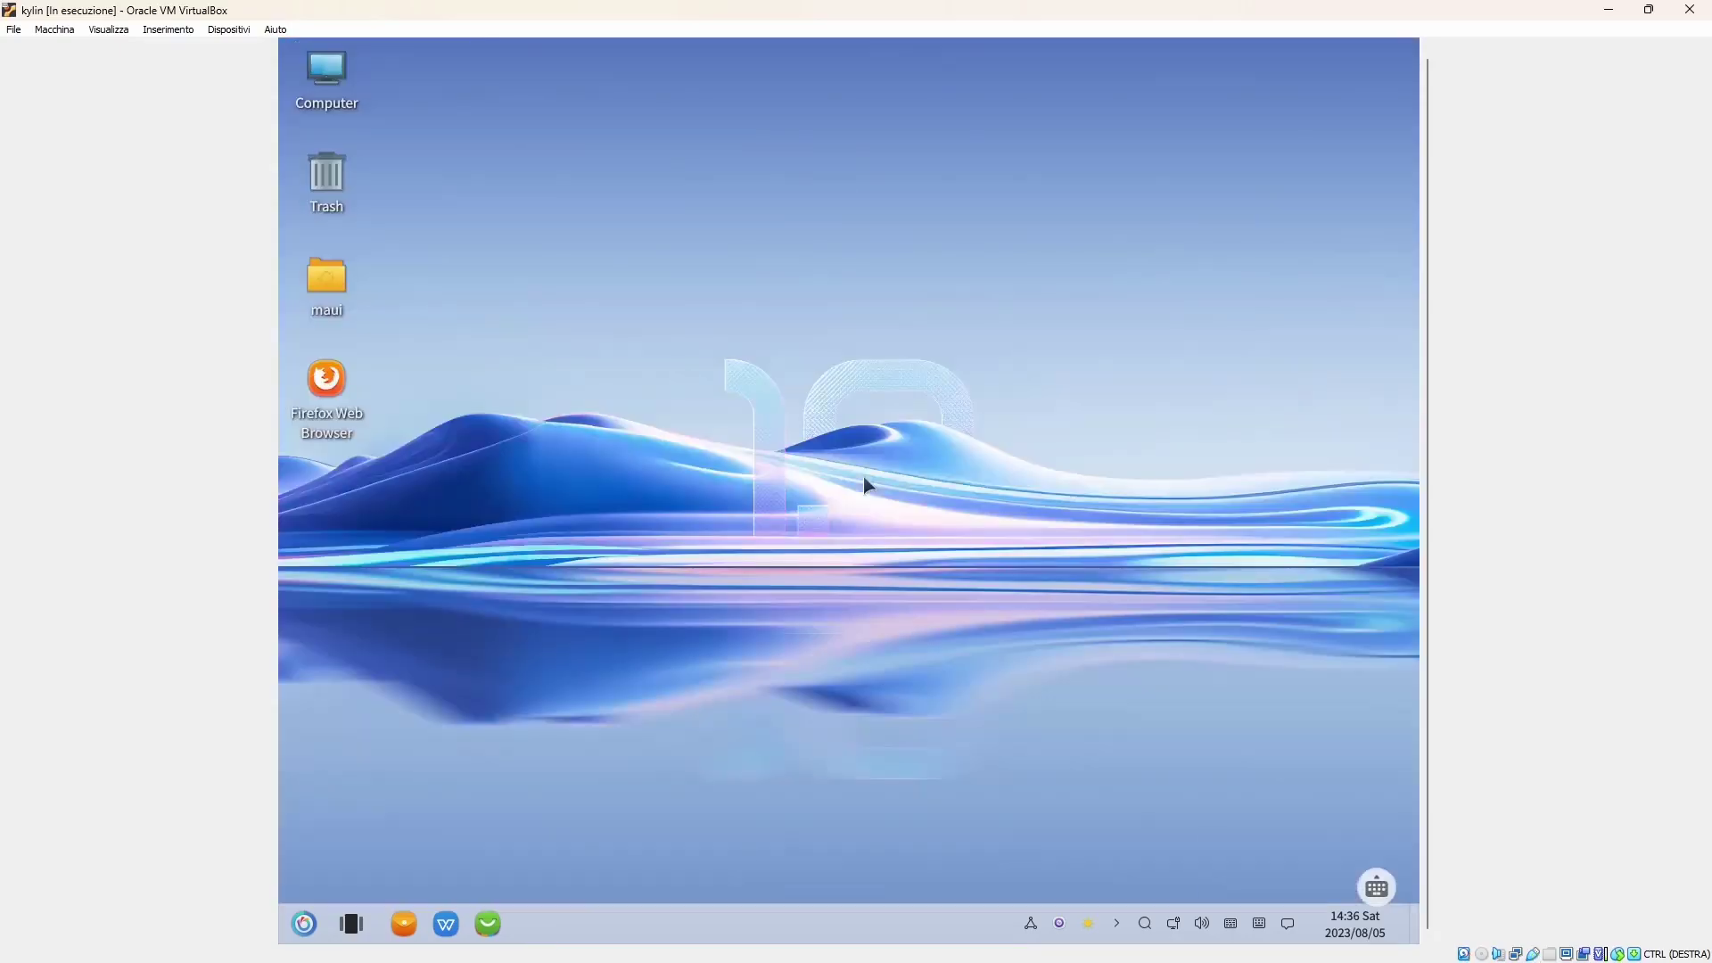
# Launch WPS Spreadsheets, mark the missing formula fonts warning as Do not report again, and dismiss the System Check.
pyautogui.click(323, 926)
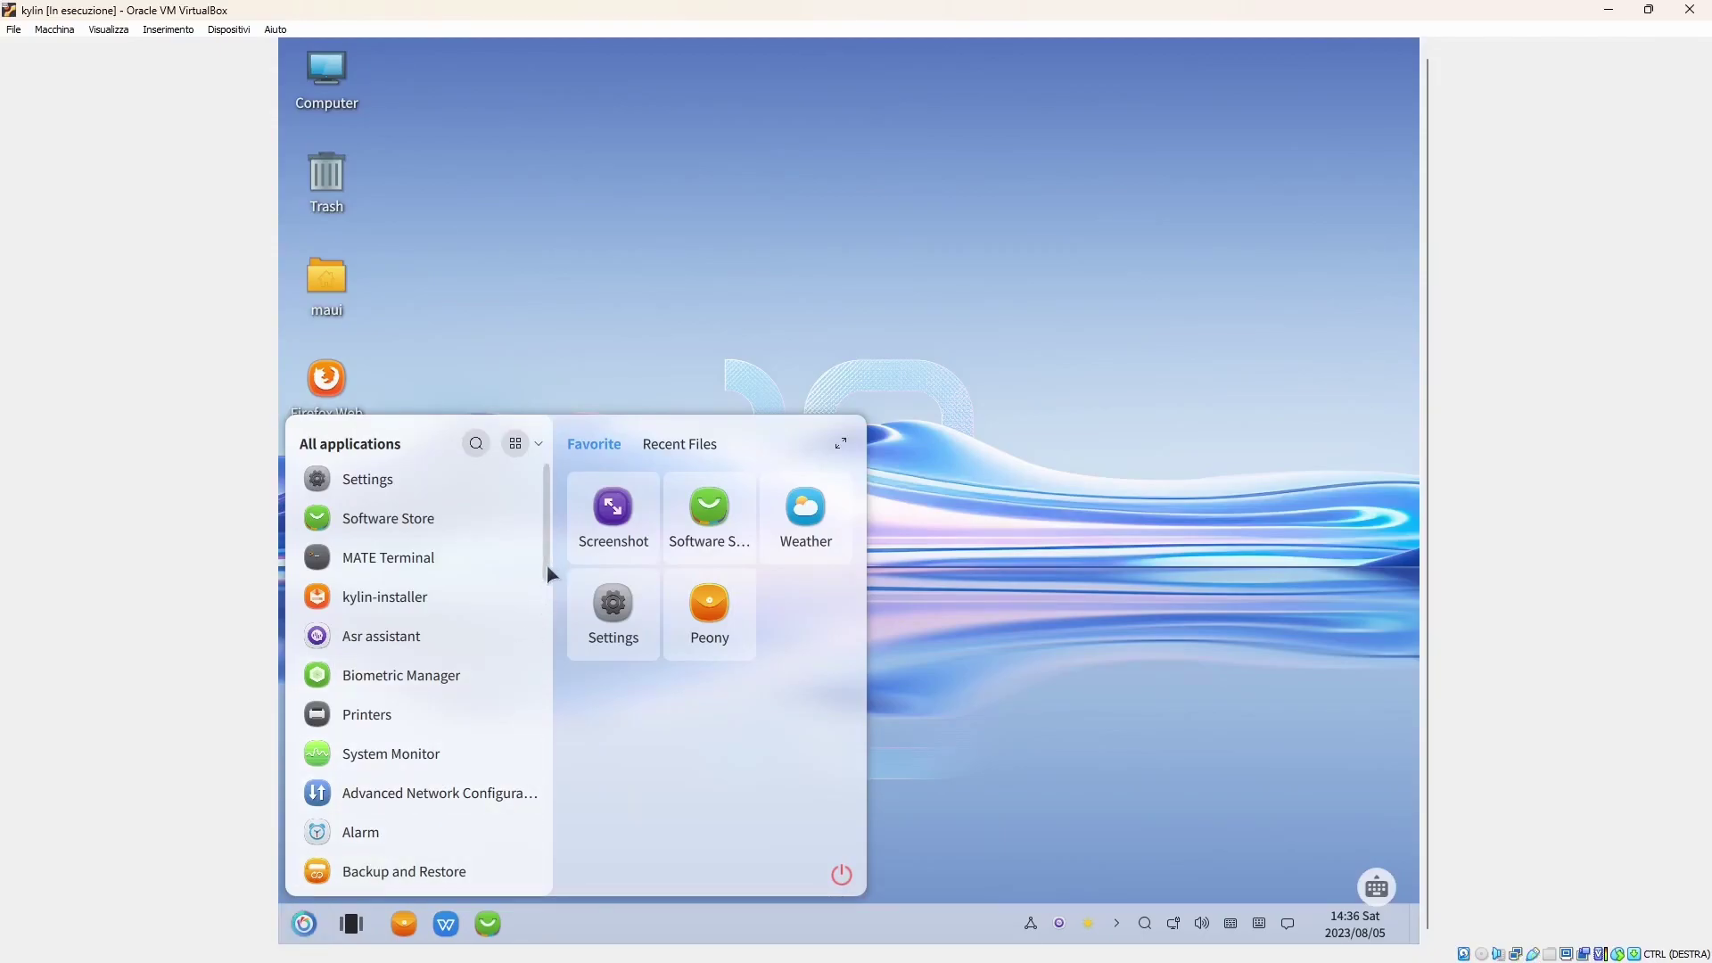
pyautogui.scroll(-10, 526, 670)
pyautogui.scroll(-8, 526, 813)
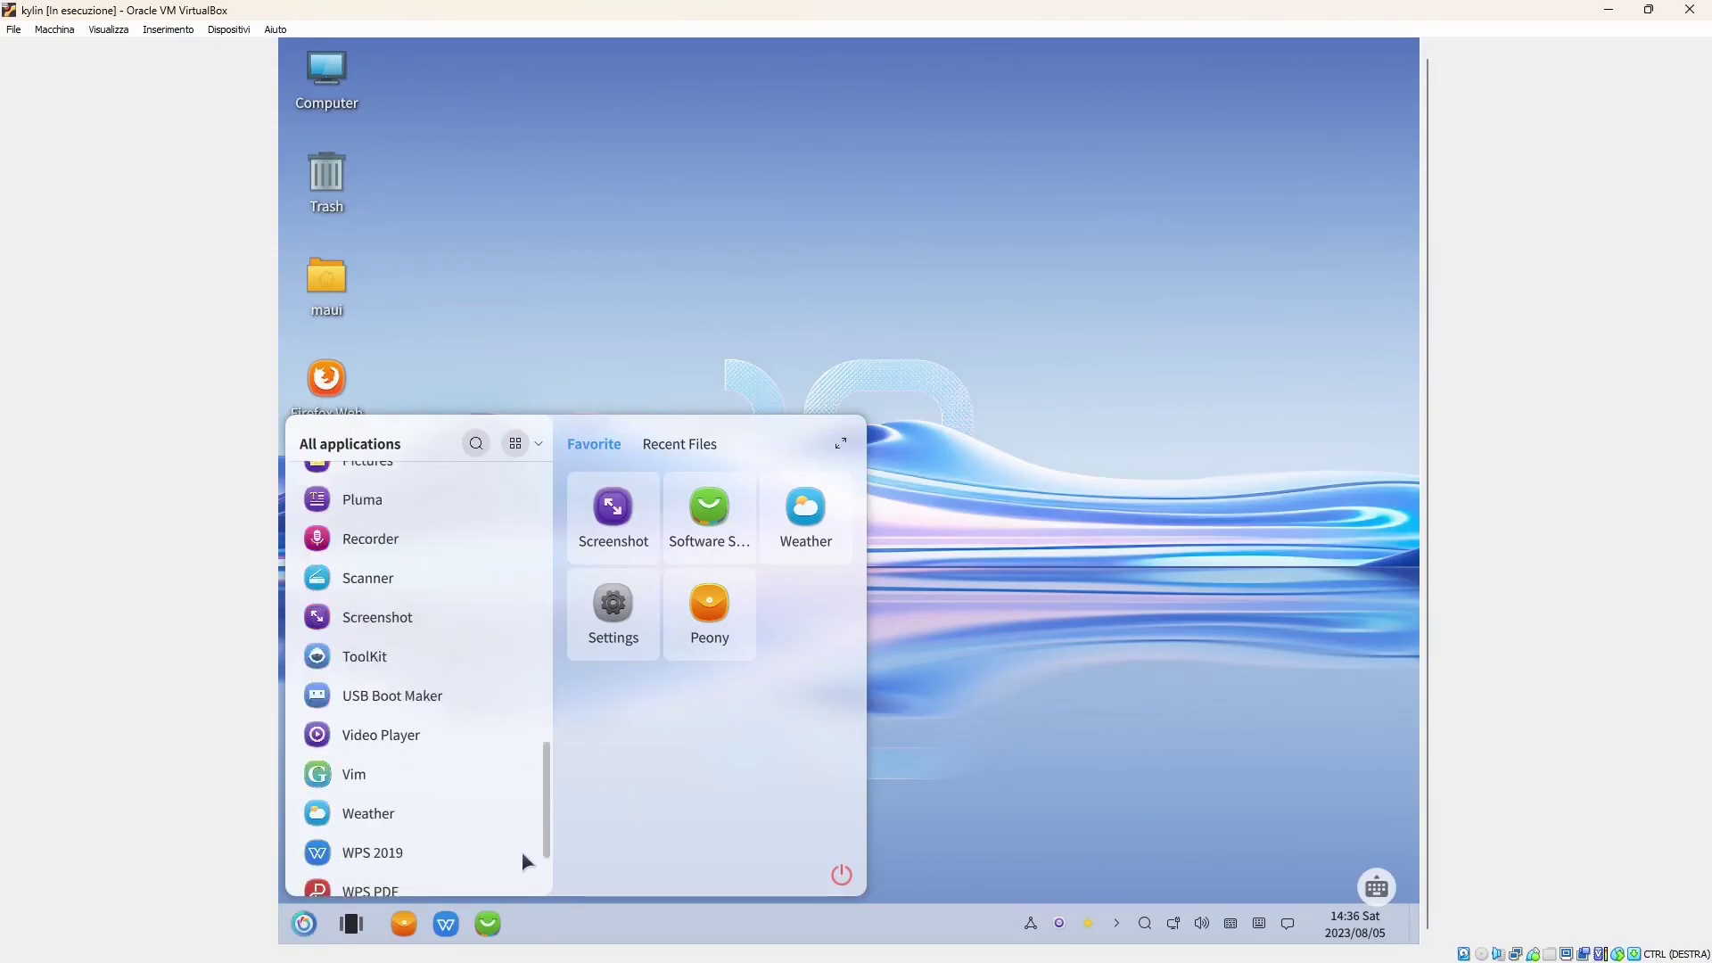
pyautogui.click(451, 861)
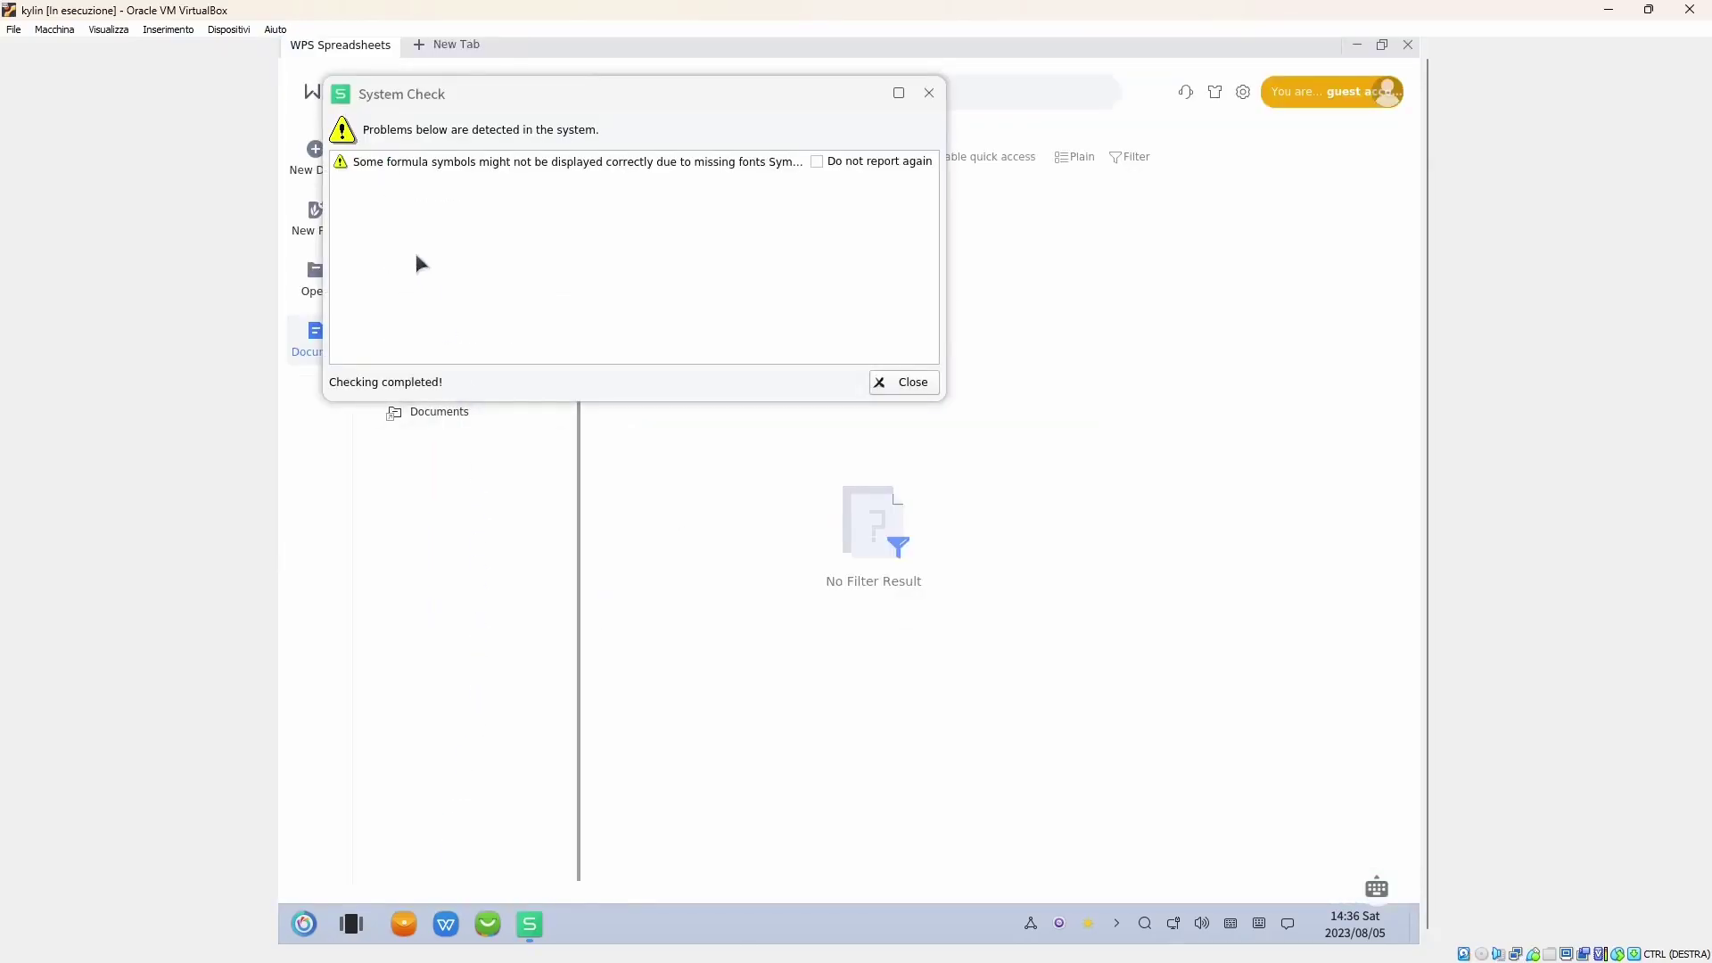
pyautogui.click(818, 162)
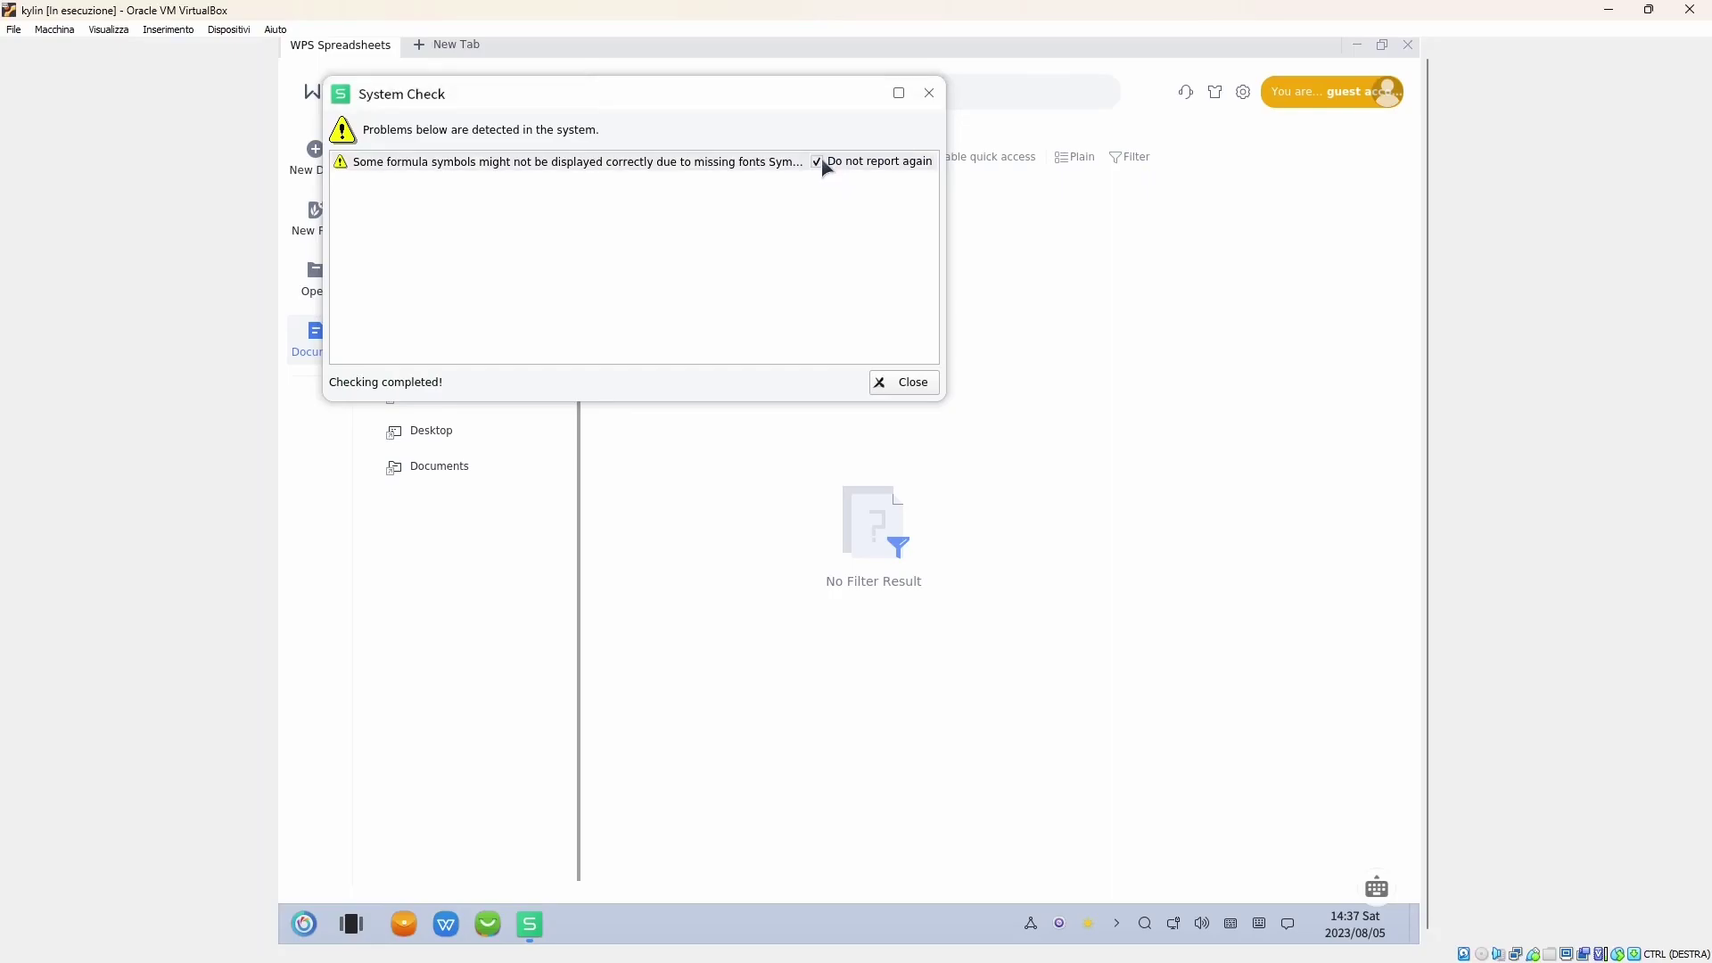
pyautogui.click(917, 379)
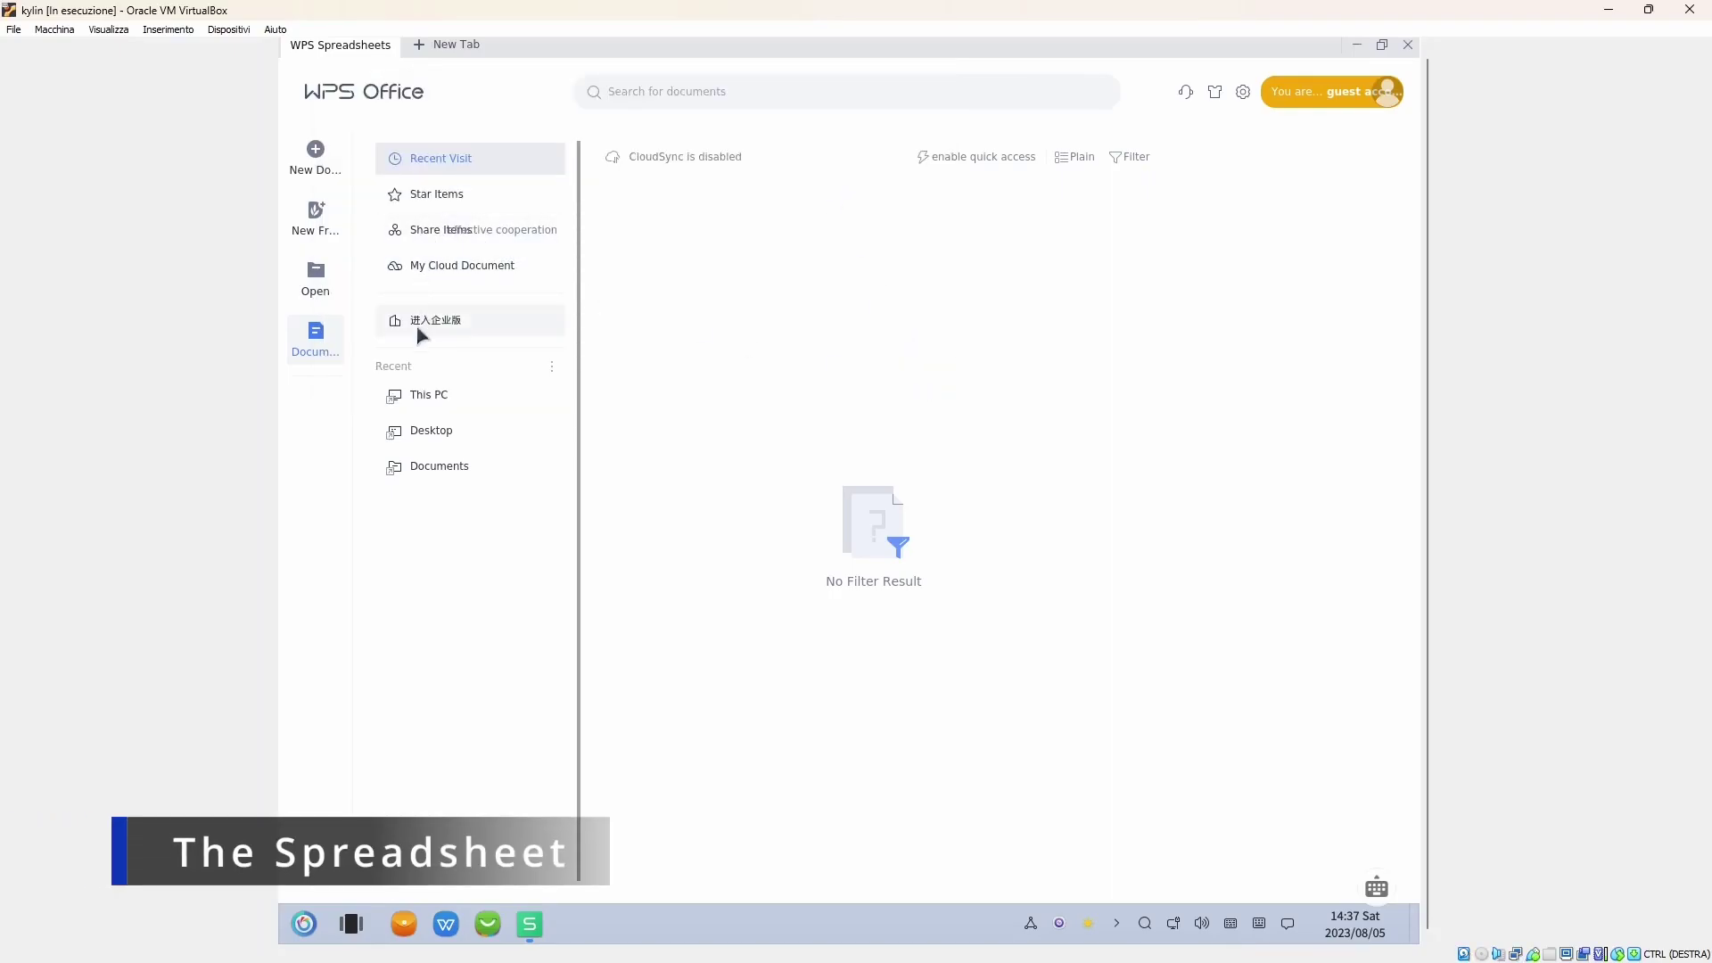
# Create a blank workbook and enter 200 in cell C5 and 300 in cell C6, leaving C7 empty.
pyautogui.click(321, 148)
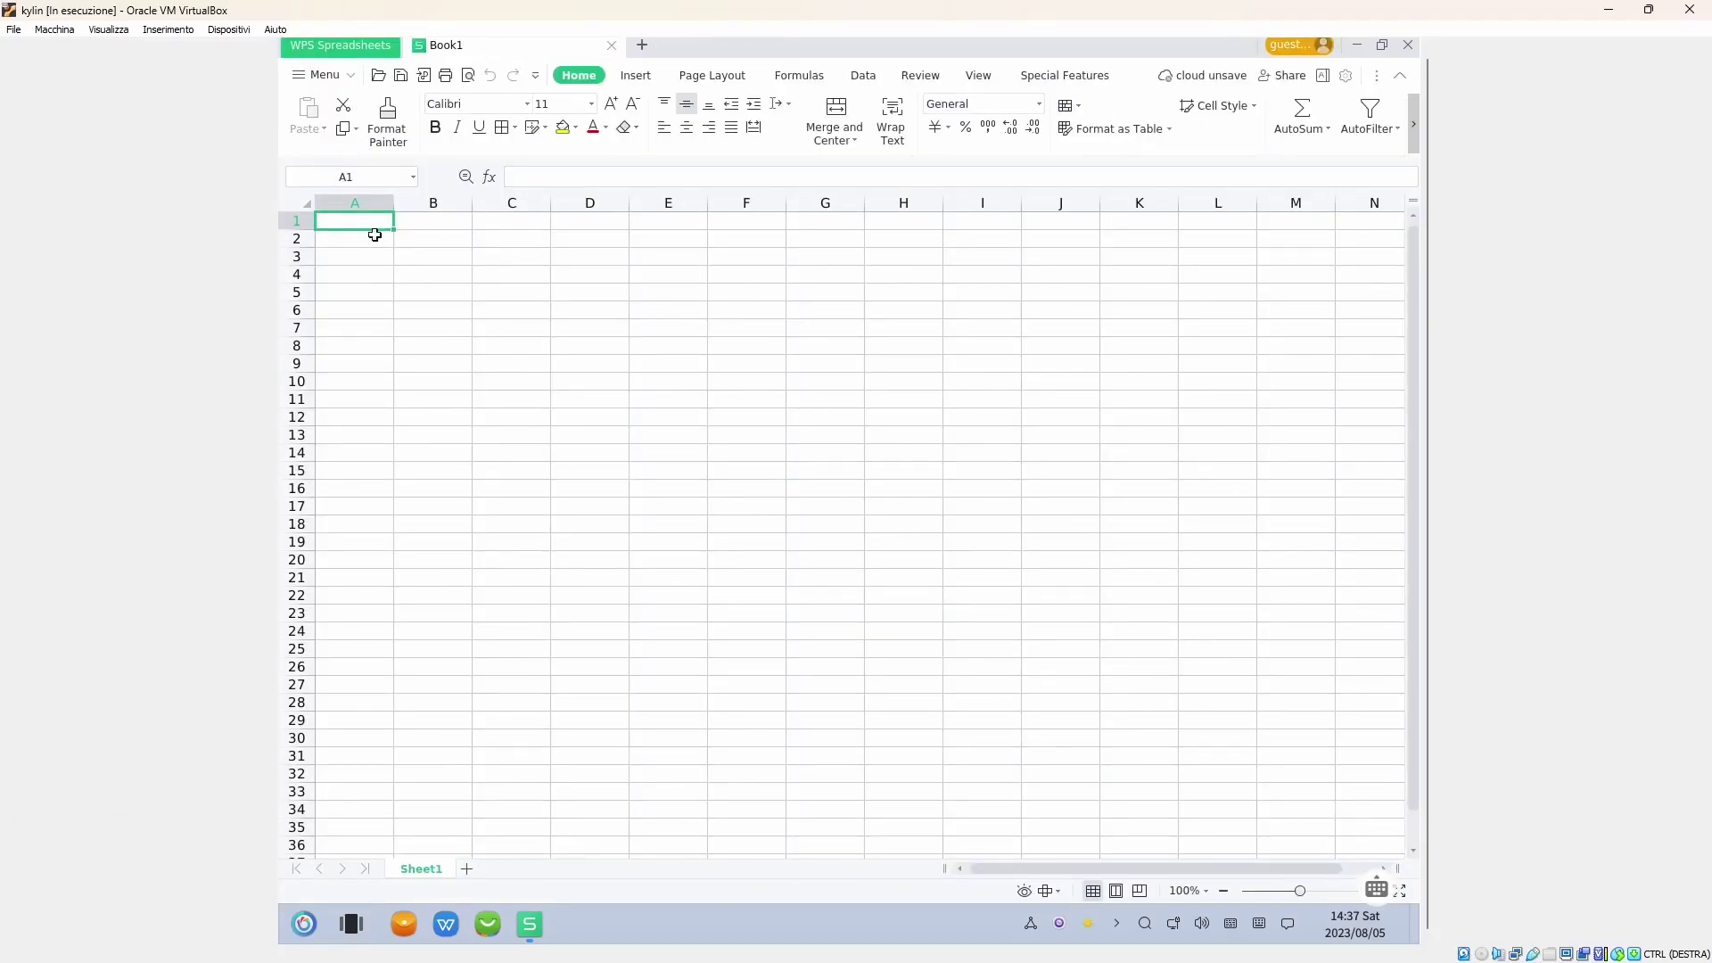
pyautogui.click(517, 296)
pyautogui.doubleClick(517, 296)
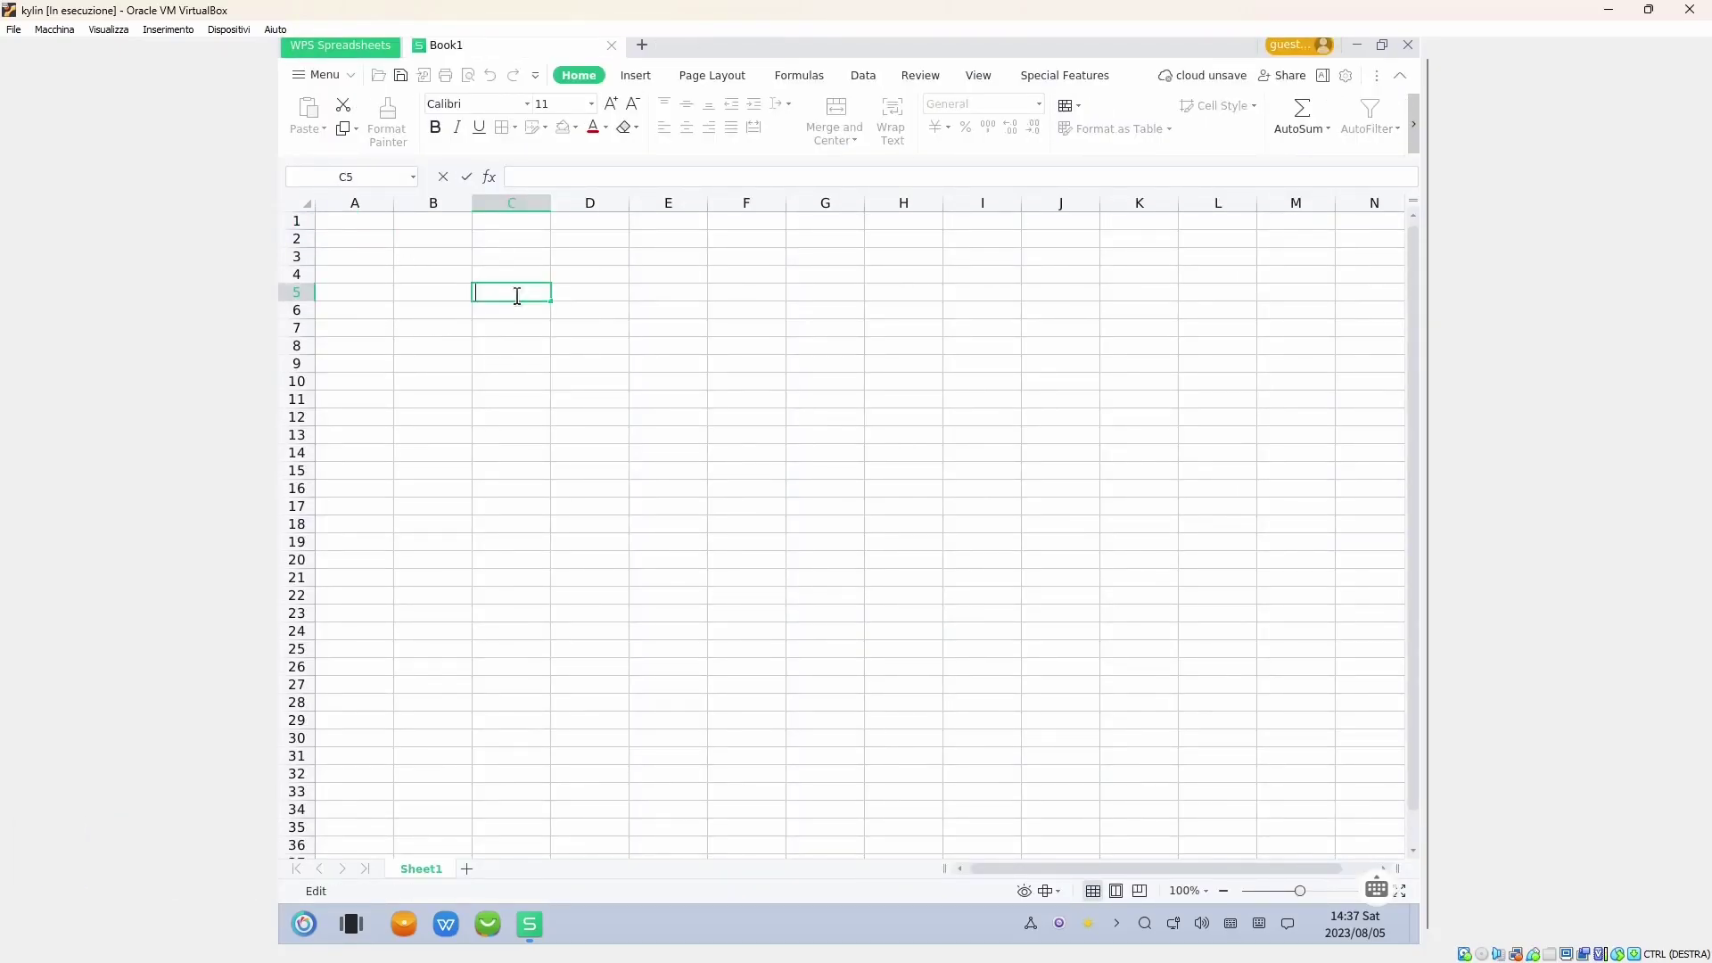
pyautogui.write('200')
pyautogui.press('Return')
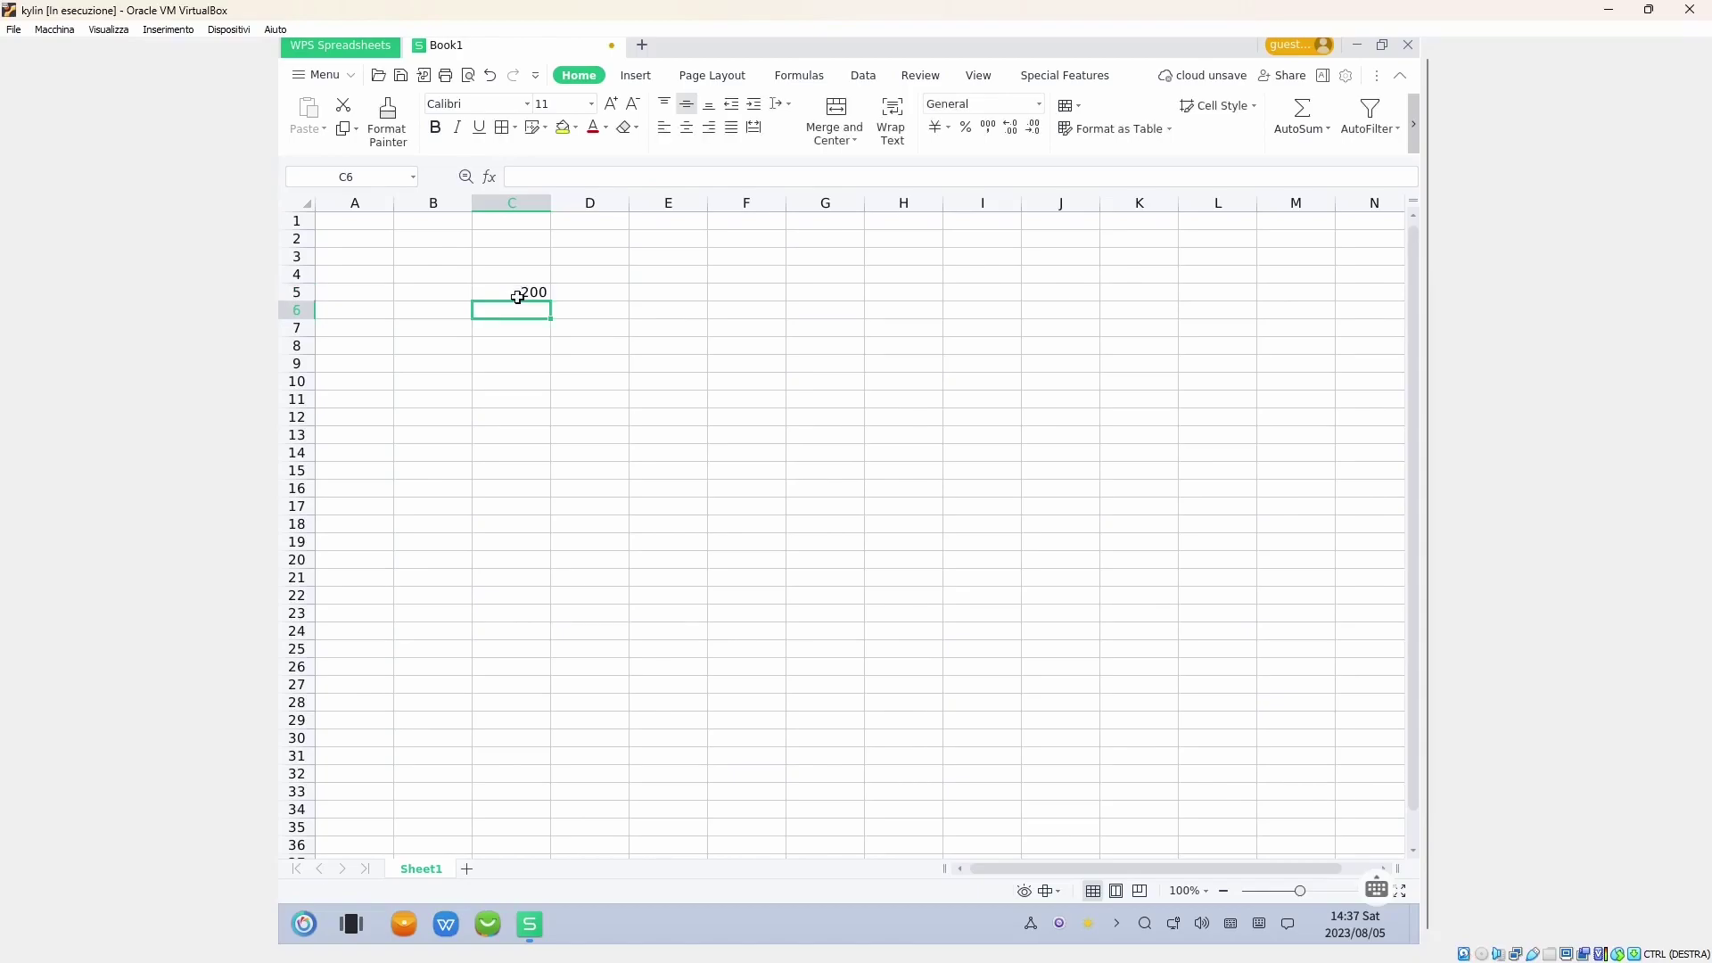
pyautogui.write('300')
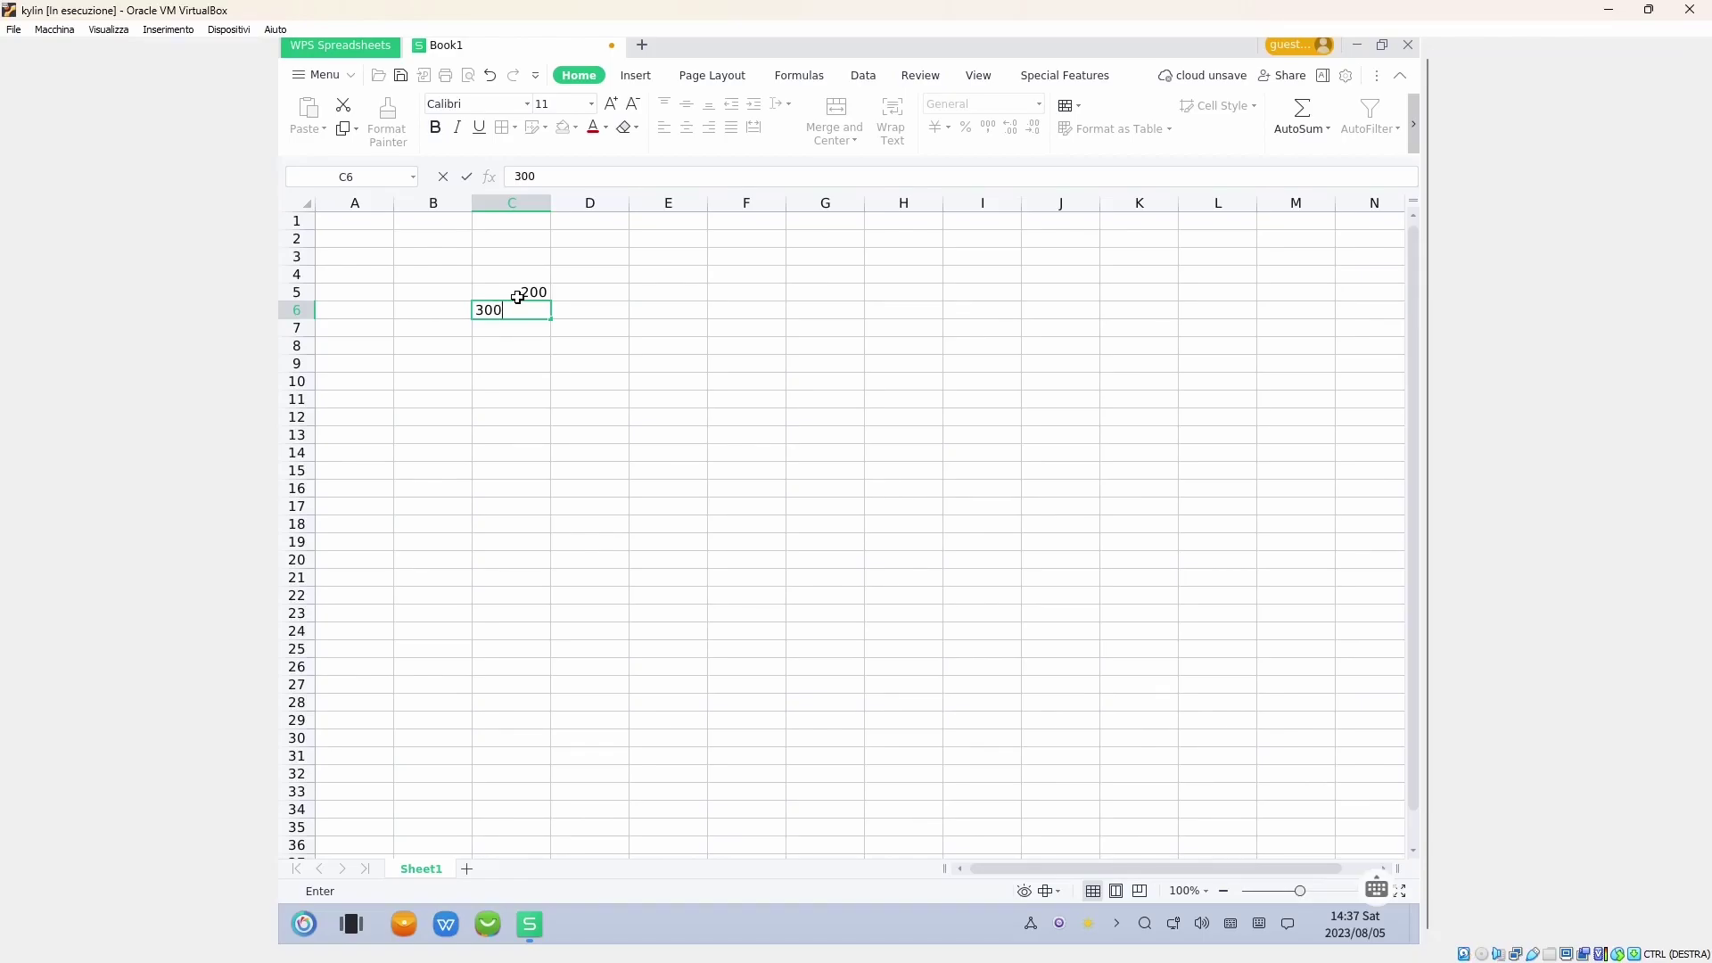
pyautogui.press('Return')
pyautogui.write(')')
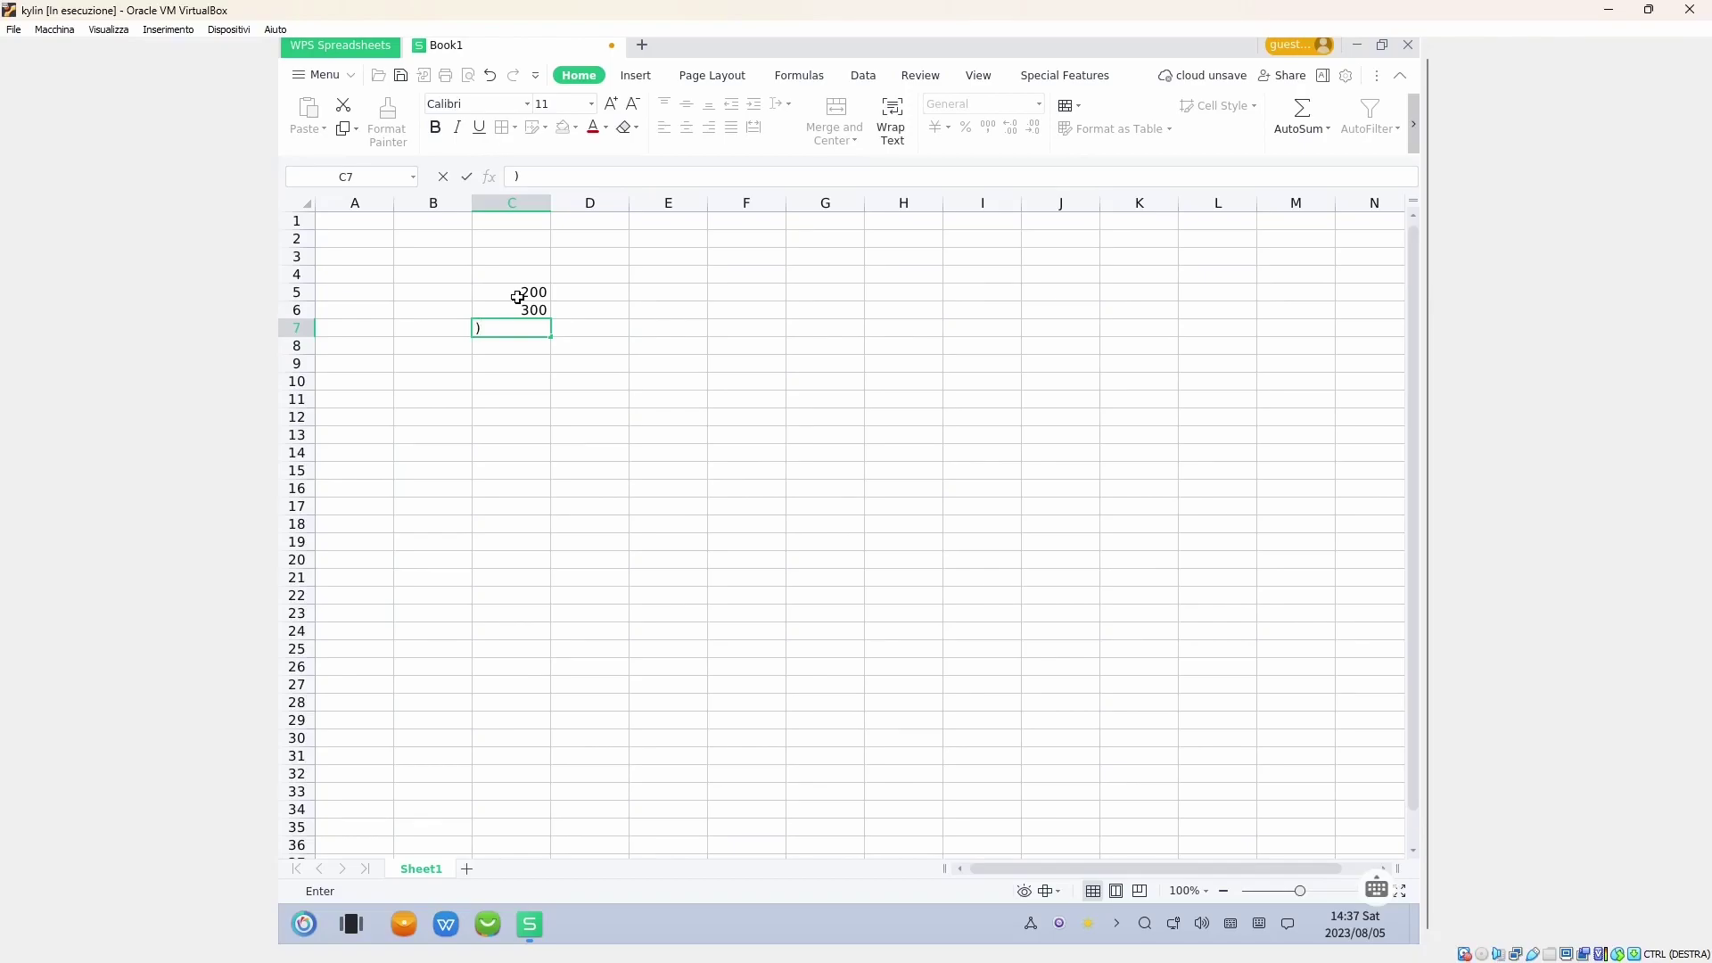
pyautogui.press('BackSpace')
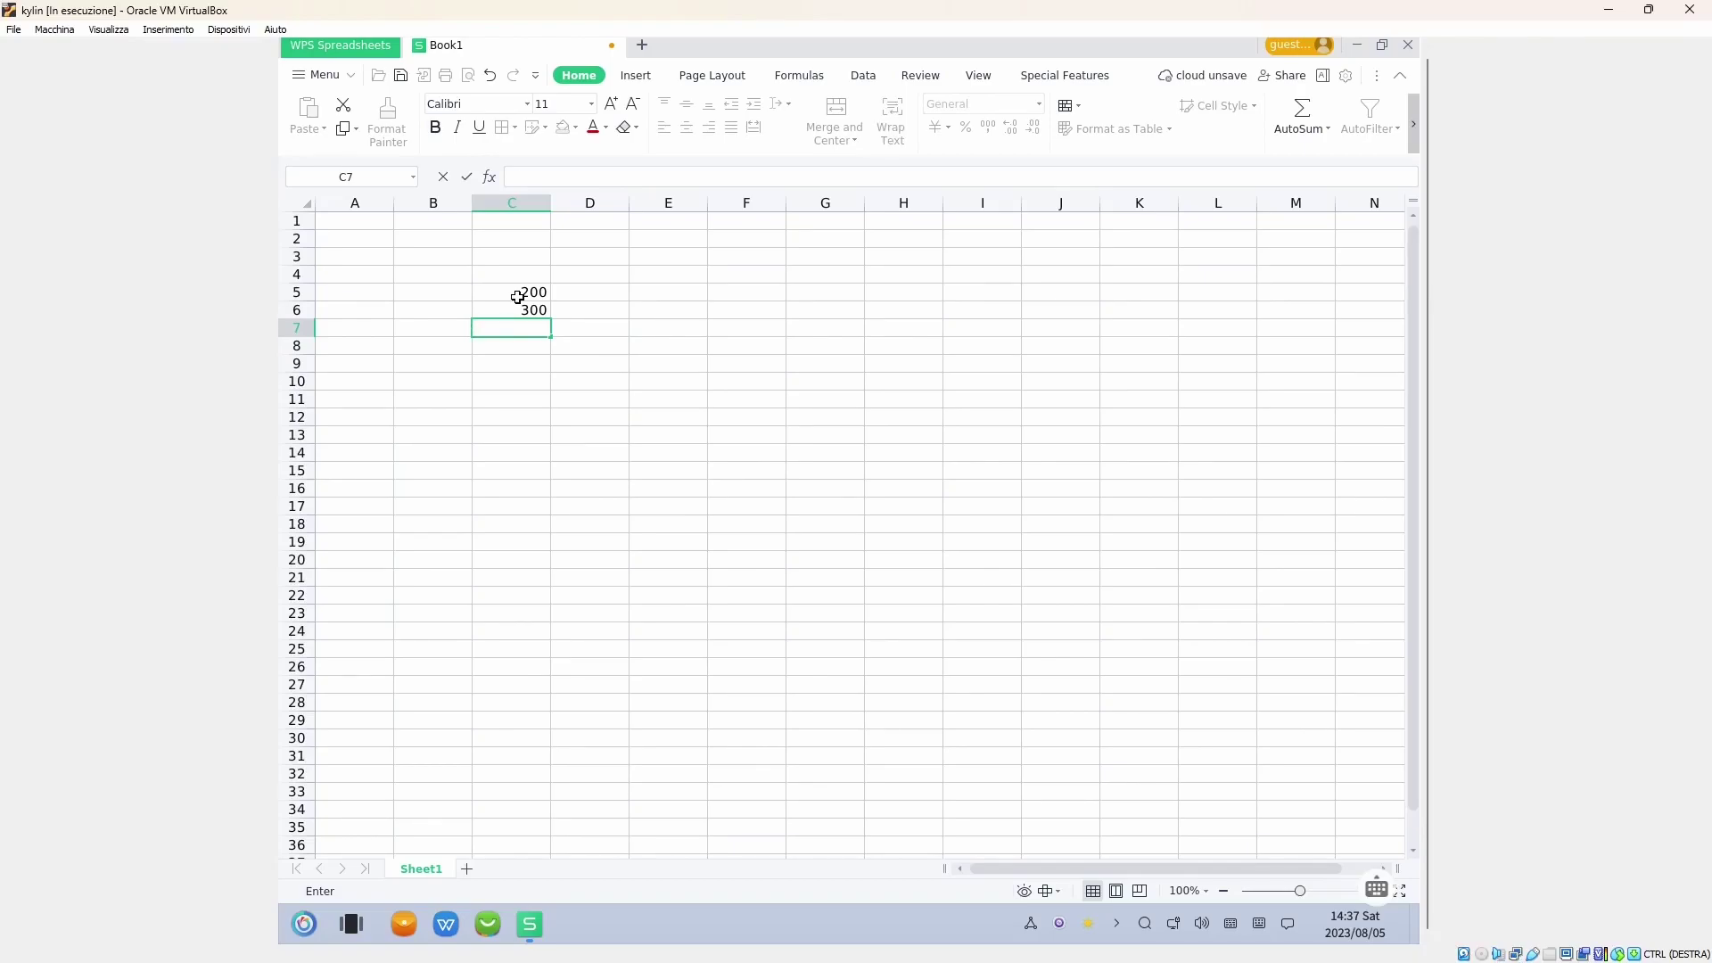
# Open the input method configuration from the Keyboard settings and select the Keyboard - English (US) input method.
pyautogui.click(308, 928)
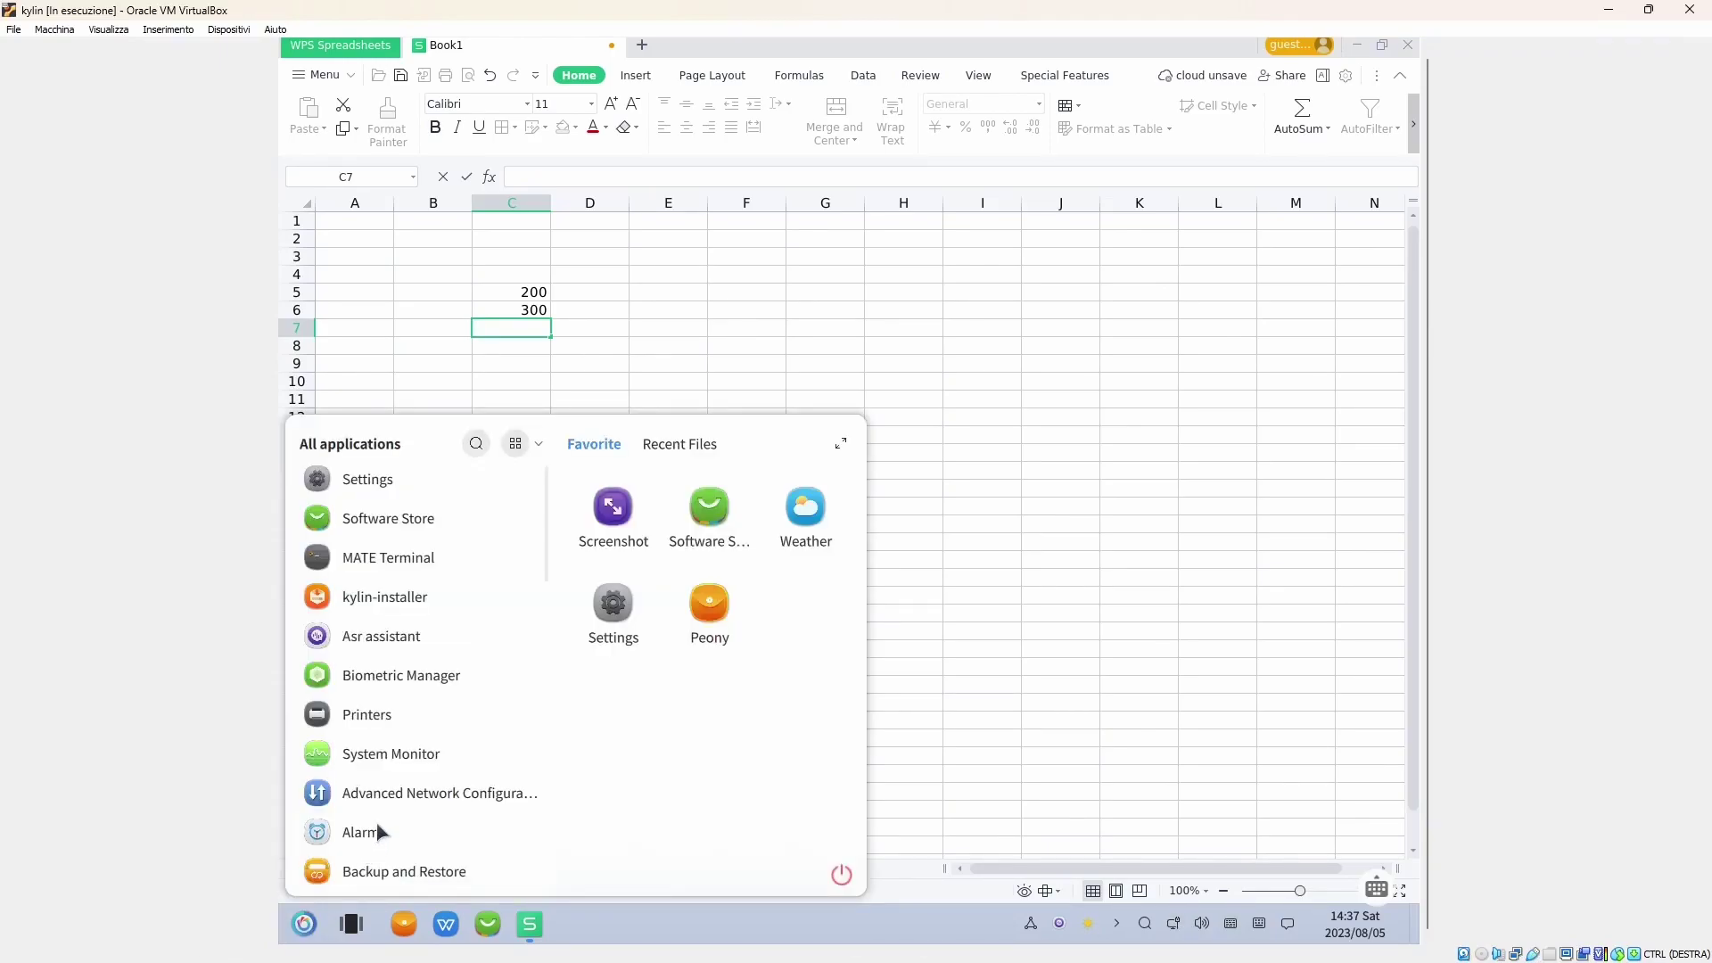
pyautogui.click(617, 585)
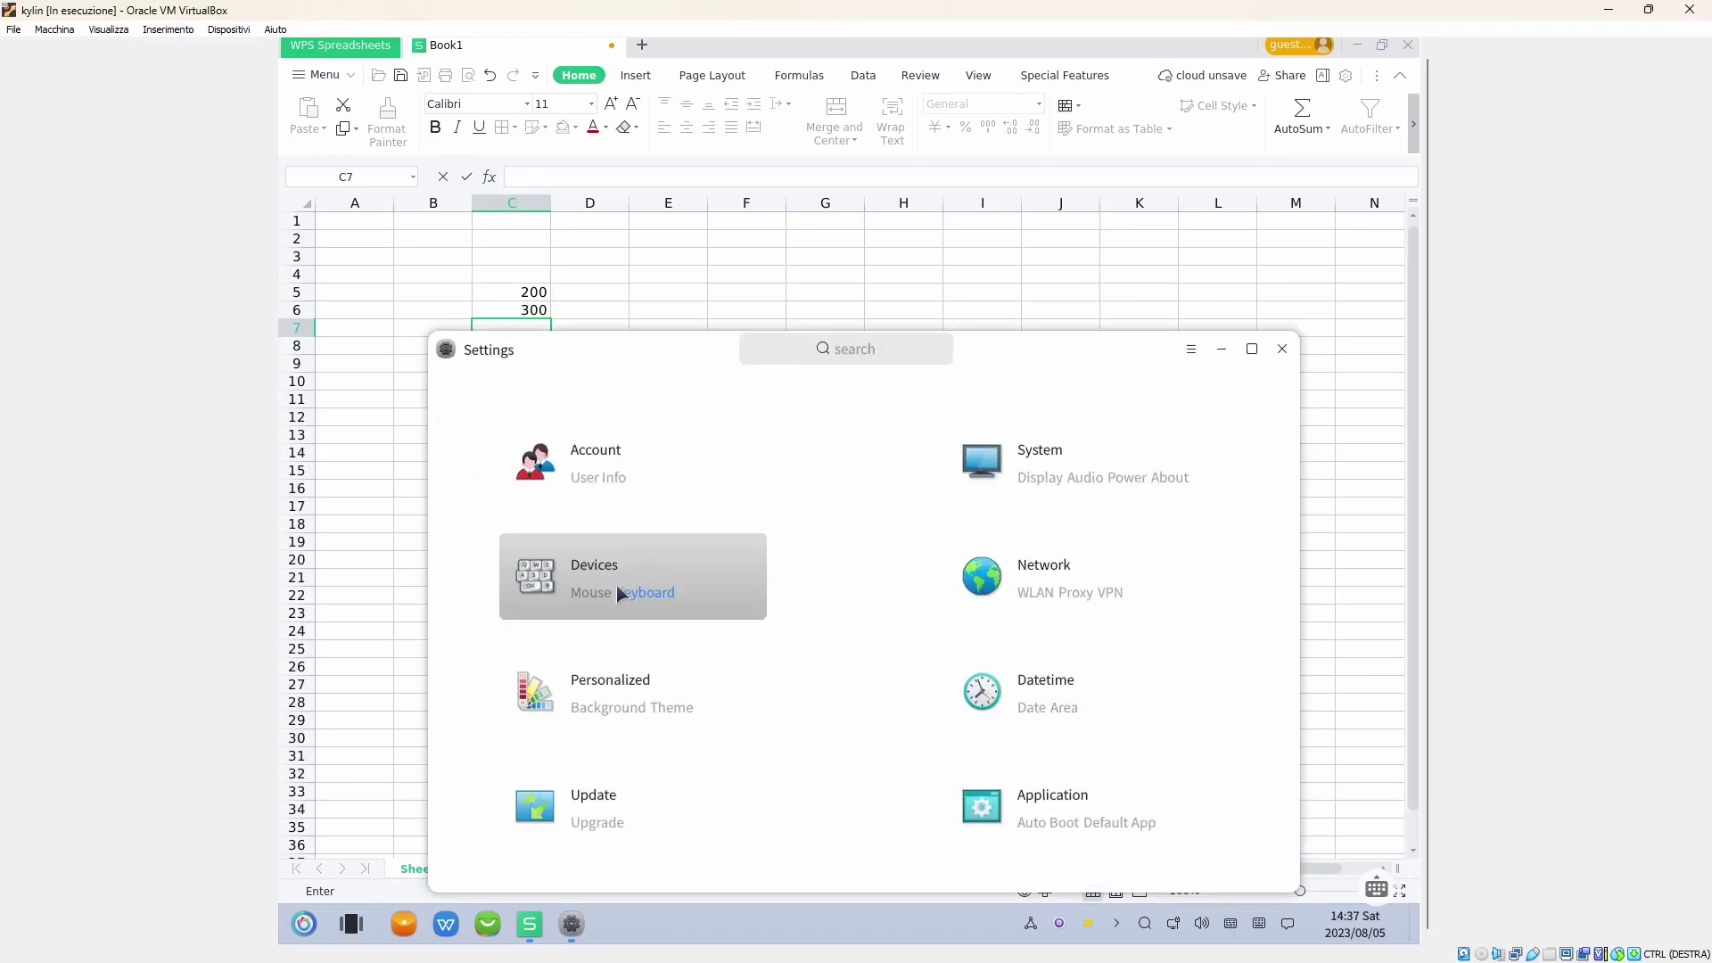
pyautogui.click(618, 587)
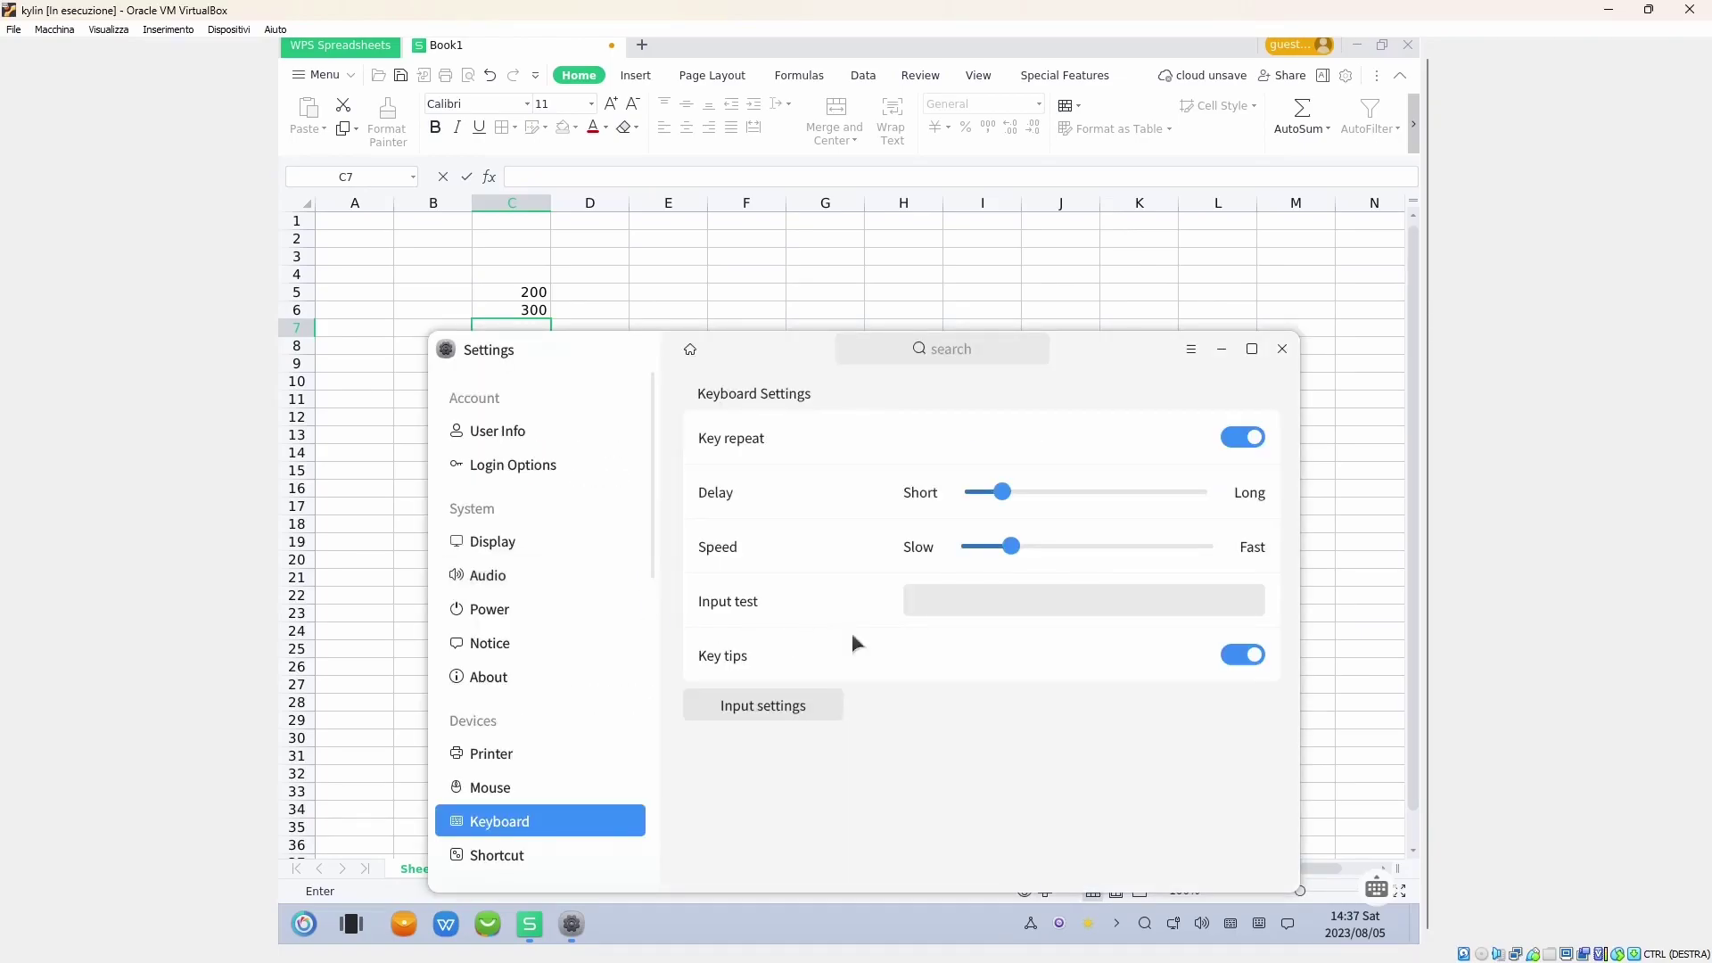
pyautogui.click(784, 711)
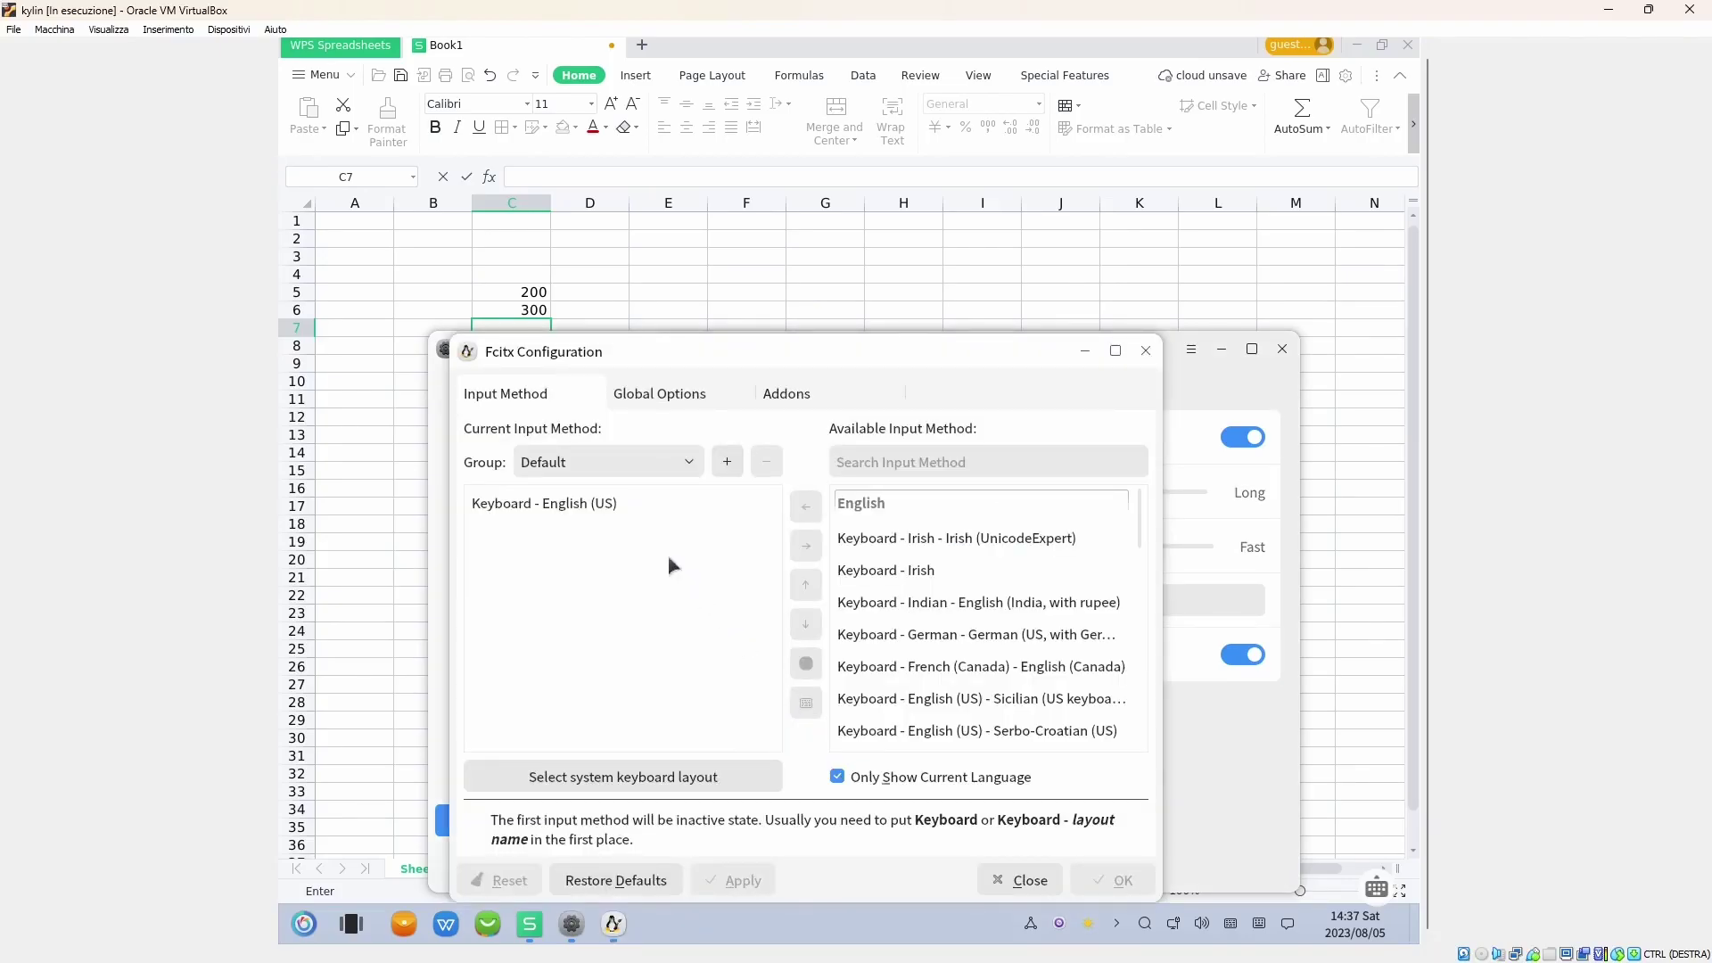
pyautogui.click(656, 506)
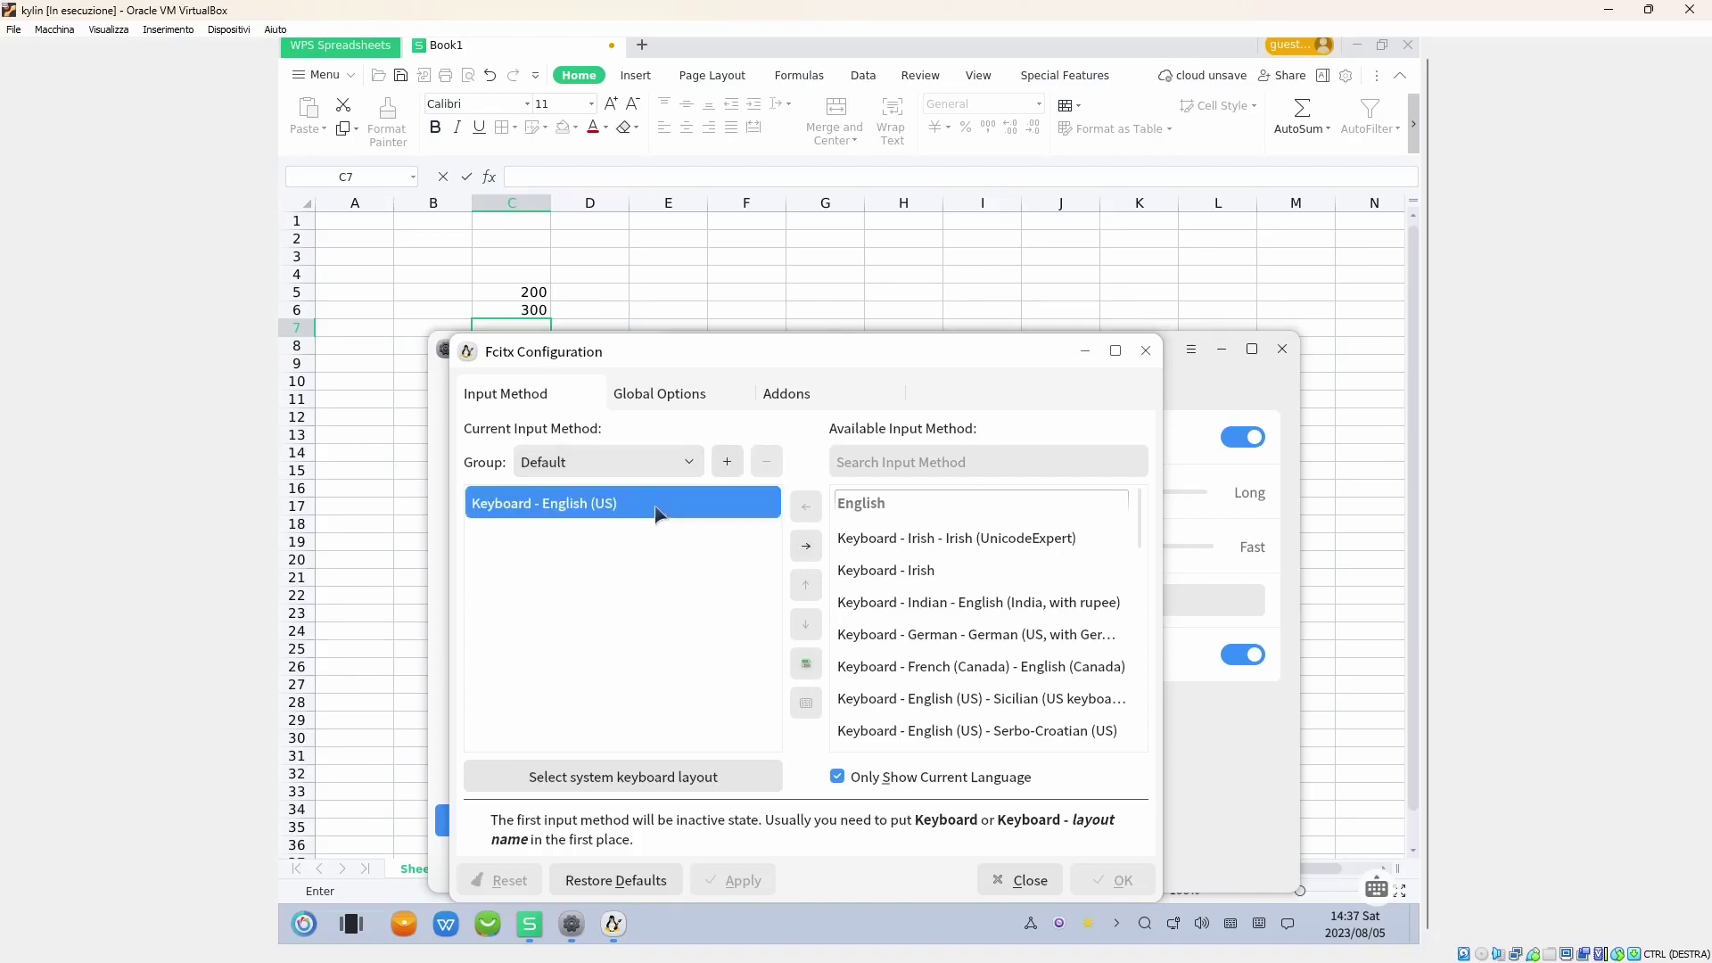
# Set the language to Italian (ita) in the system's default keyboard layout selection.
pyautogui.click(640, 775)
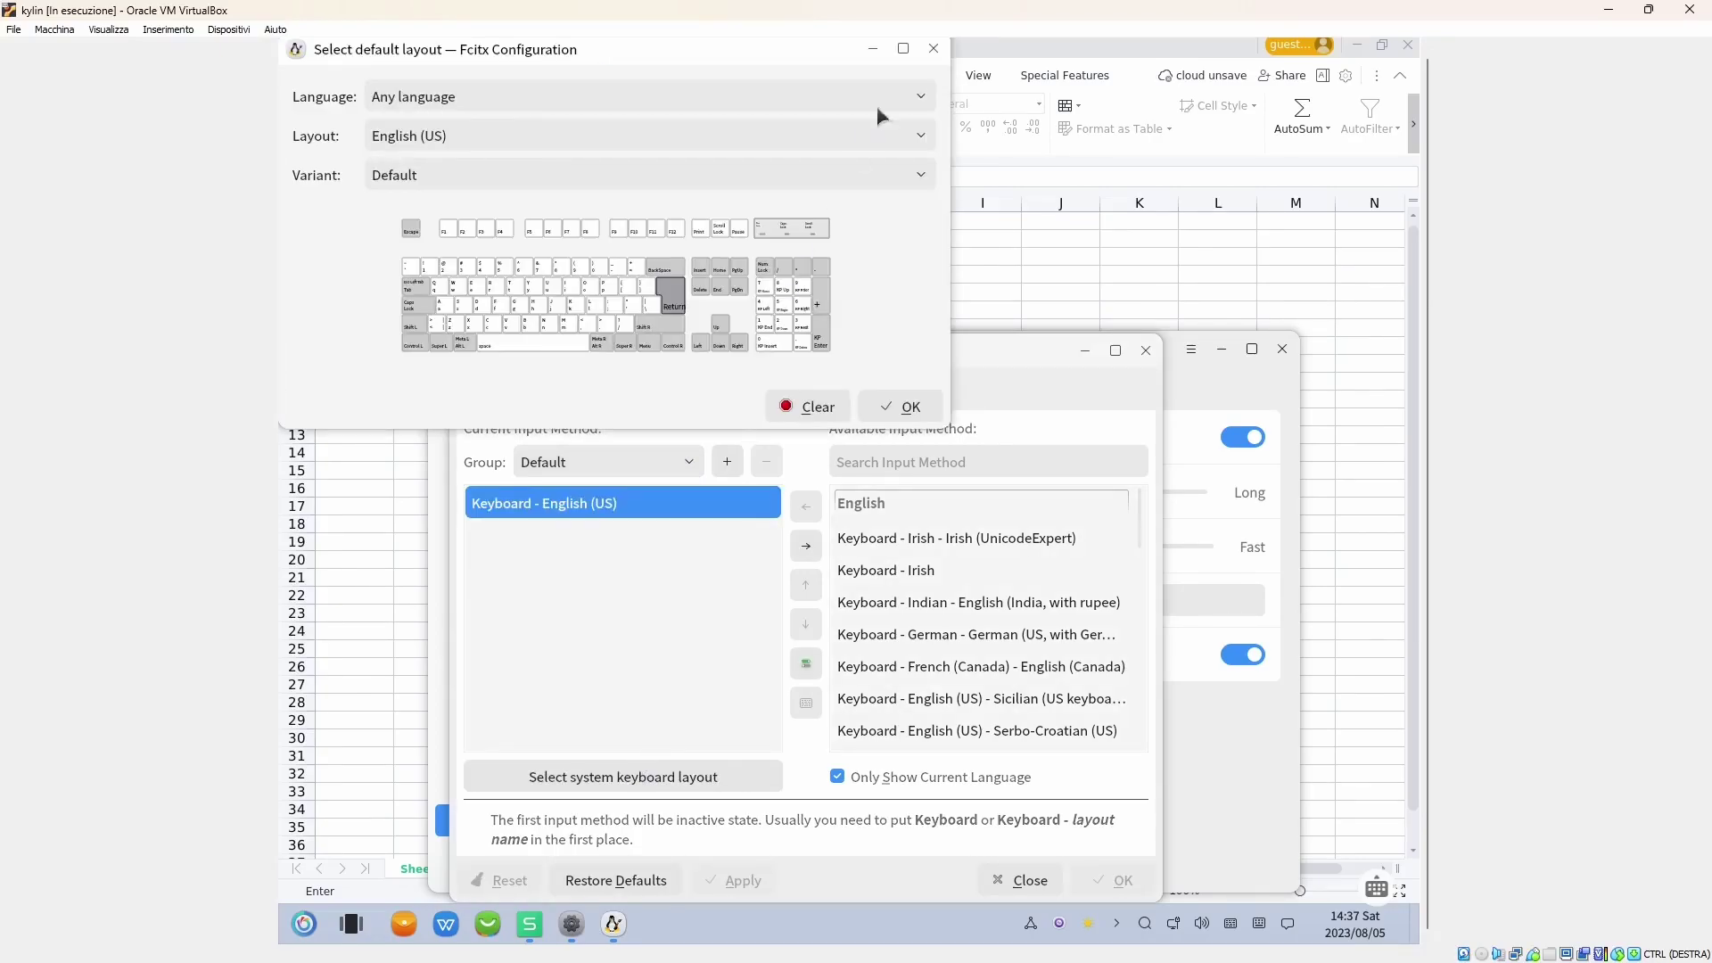
pyautogui.click(913, 96)
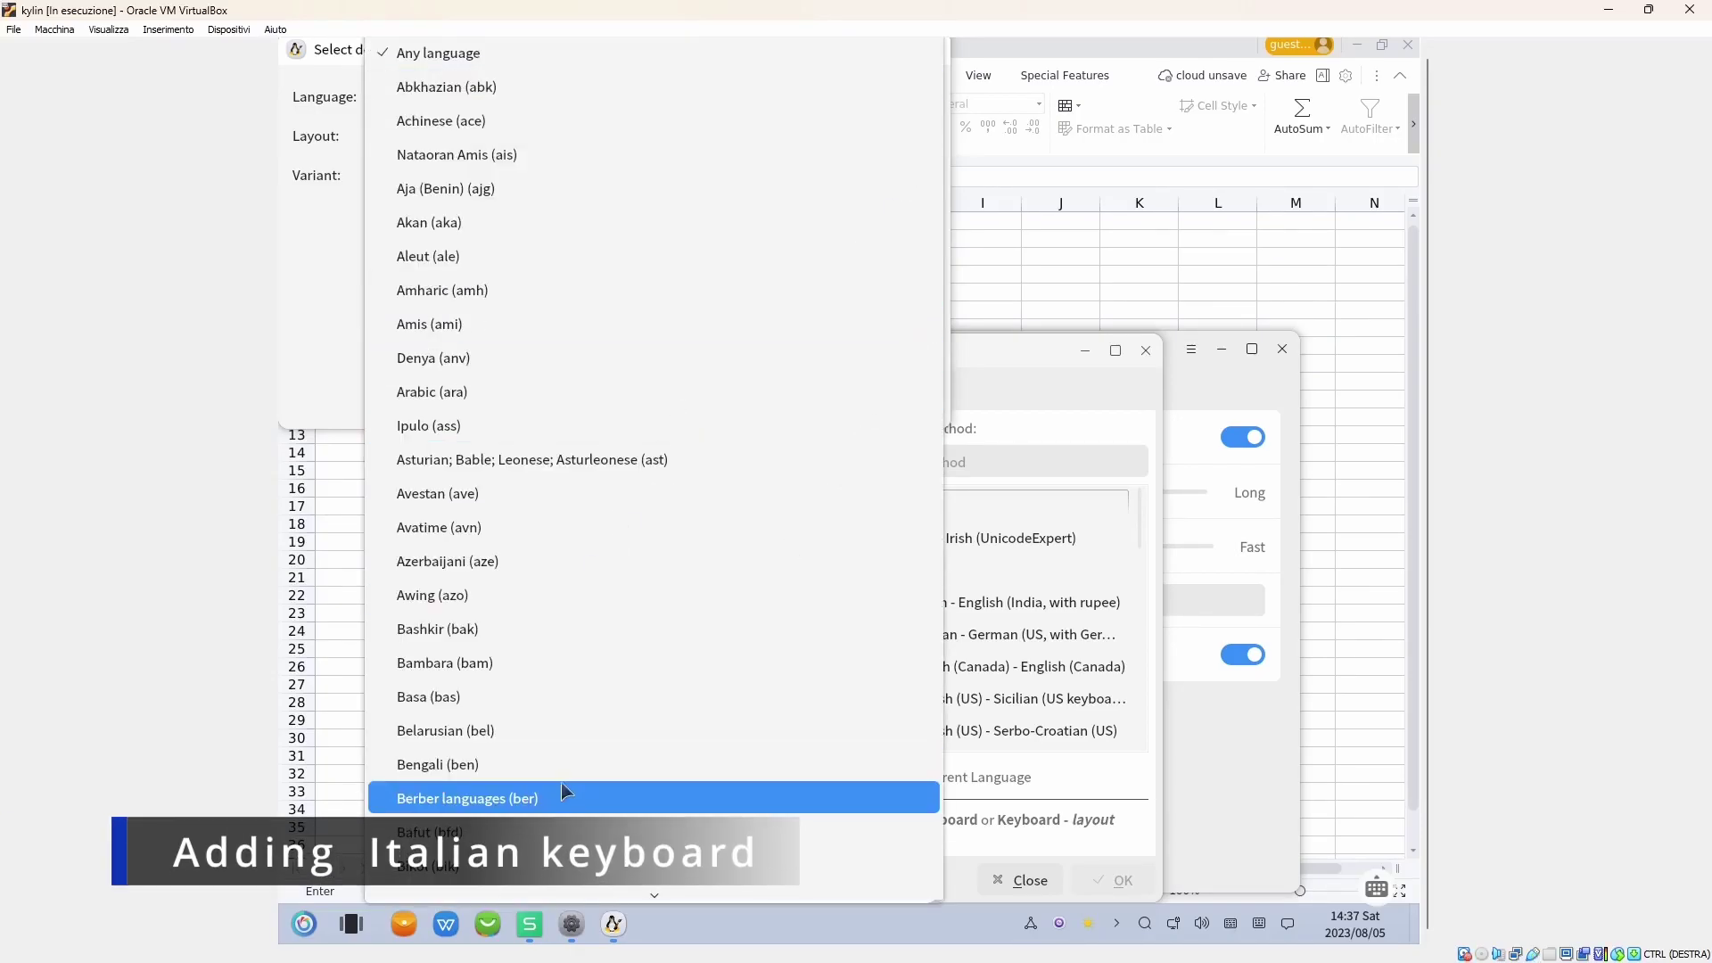
pyautogui.press('Down')
pyautogui.press('Down')
pyautogui.press('Down')
pyautogui.press('Down')
pyautogui.press('Down')
pyautogui.press('Down')
pyautogui.press('Down')
pyautogui.press('Down')
pyautogui.press('Down')
pyautogui.press('Down')
pyautogui.press('Down')
pyautogui.press('Down')
pyautogui.press('Down')
pyautogui.press('Down')
pyautogui.press('Down')
pyautogui.press('Down')
pyautogui.press('Down')
pyautogui.press('Down')
pyautogui.press('Down')
pyautogui.press('Down')
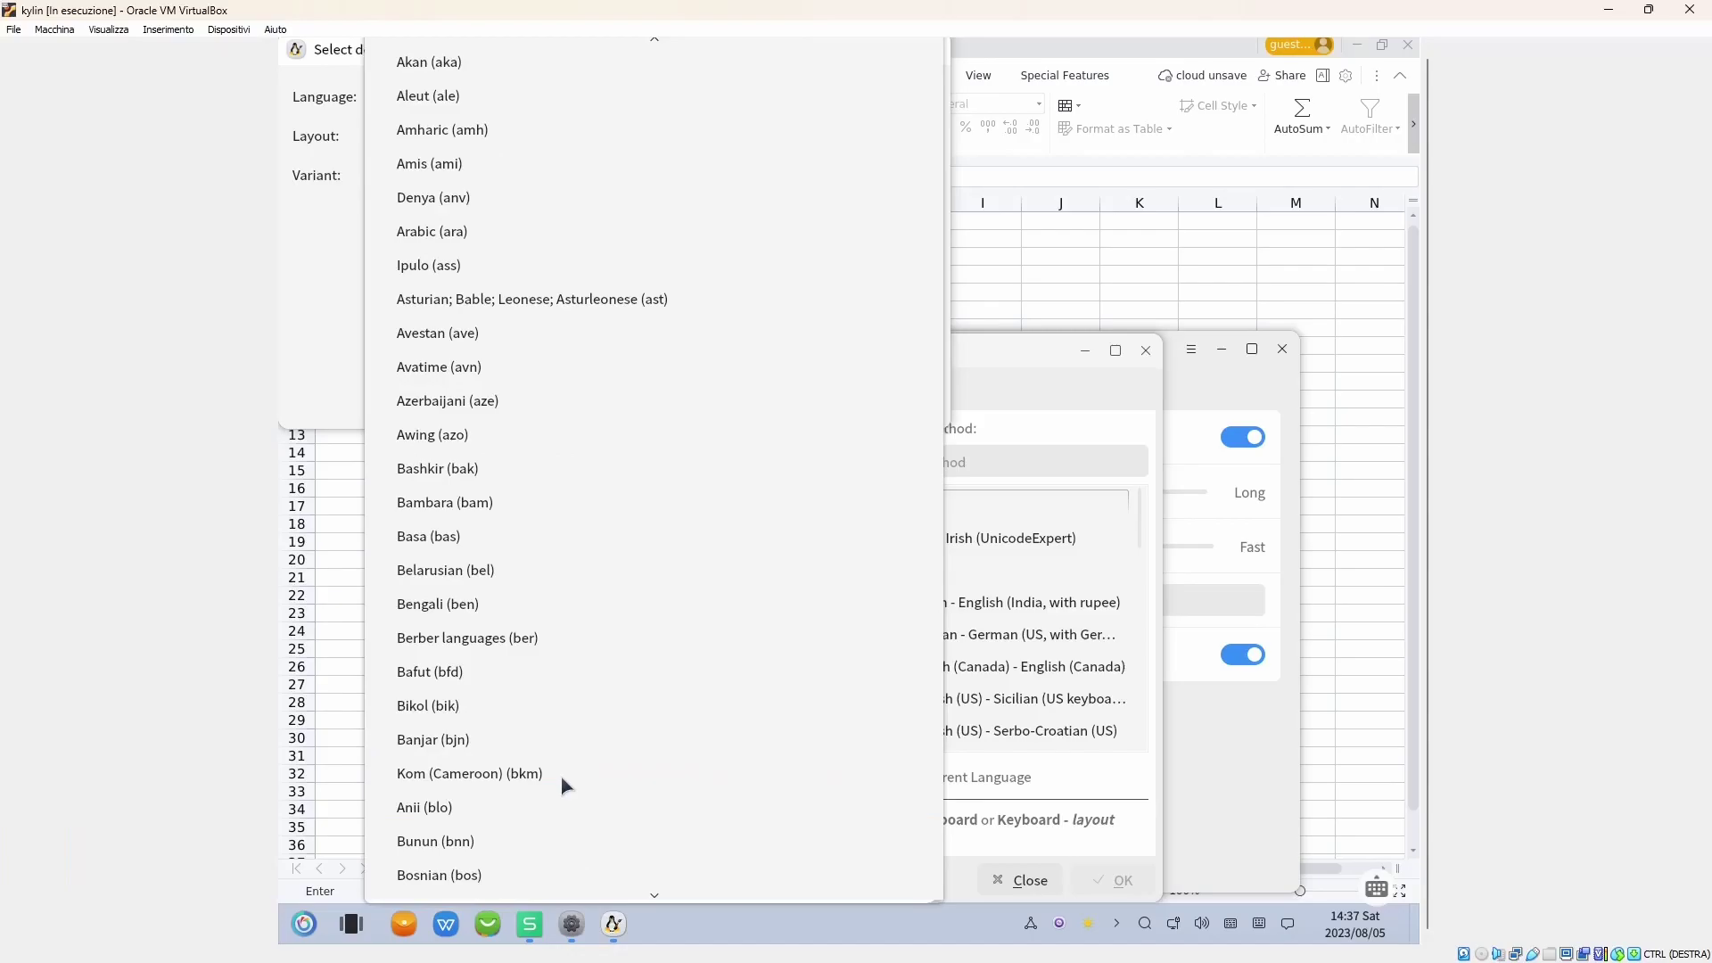
pyautogui.press('Down')
pyautogui.press('Down')
pyautogui.press('Down')
pyautogui.press('Down')
pyautogui.press('Down')
pyautogui.press('Down')
pyautogui.press('Down')
pyautogui.press('Down')
pyautogui.press('Down')
pyautogui.press('Down')
pyautogui.press('Down')
pyautogui.press('Down')
pyautogui.press('Down')
pyautogui.press('Down')
pyautogui.press('Down')
pyautogui.press('Down')
pyautogui.press('Down')
pyautogui.press('Down')
pyautogui.press('Down')
pyautogui.press('Down')
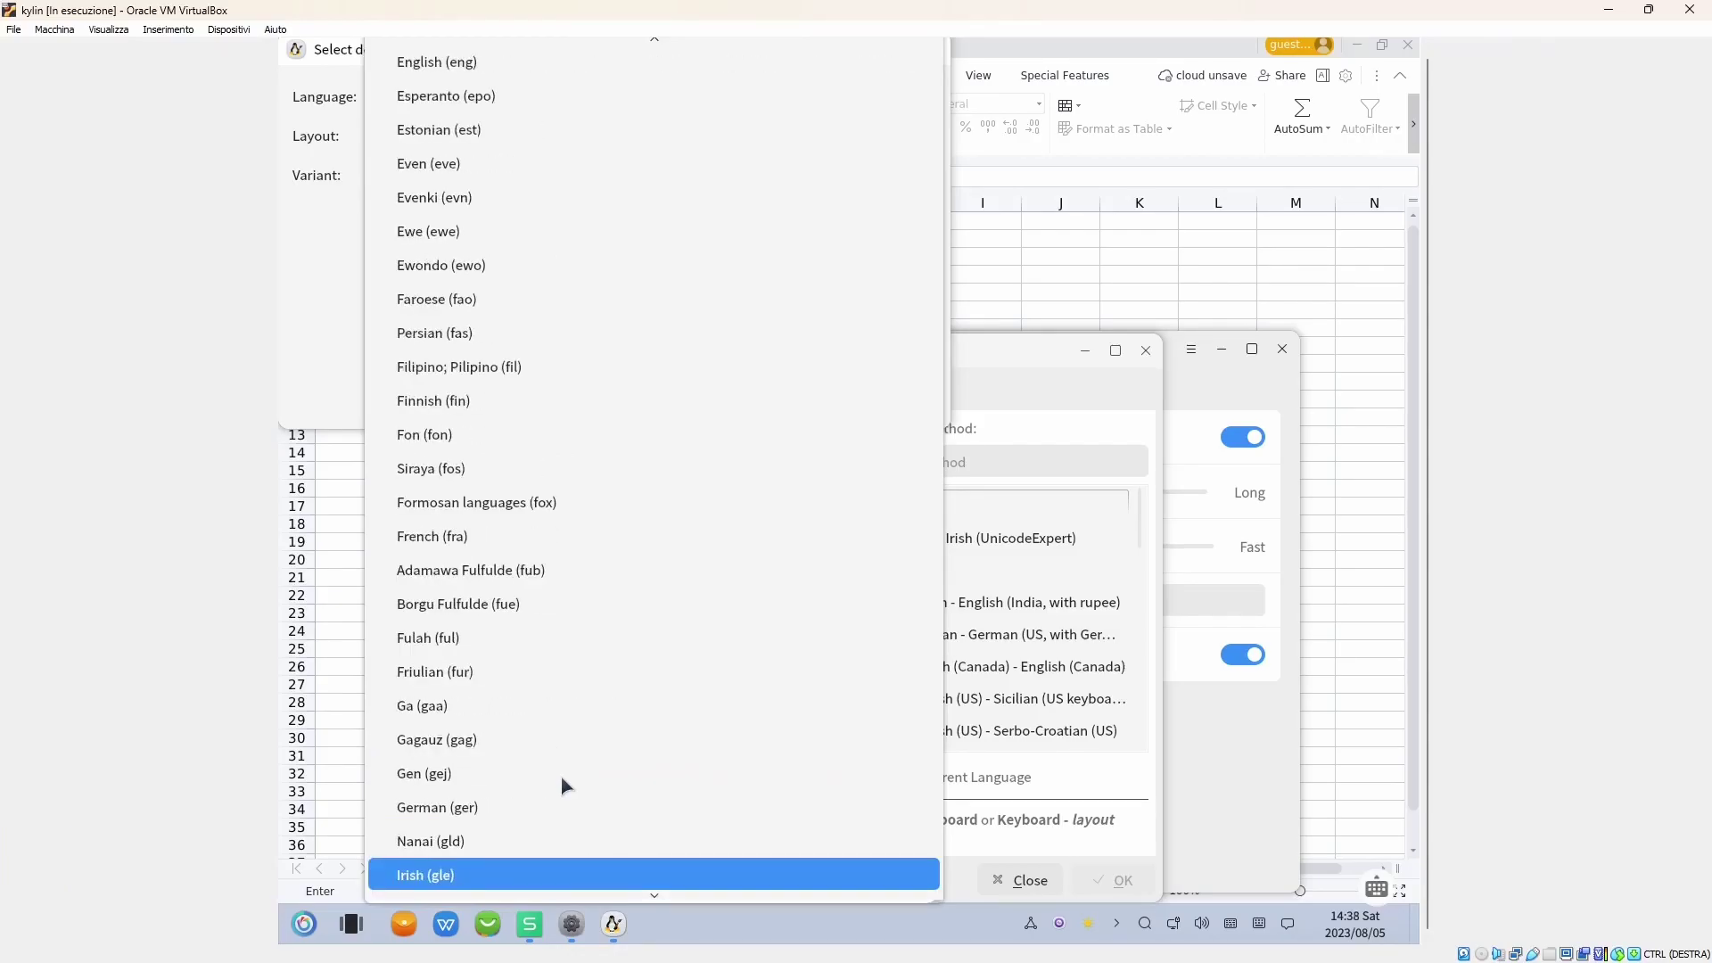
pyautogui.press('Down')
pyautogui.press('Down')
pyautogui.press('Down')
pyautogui.press('Down')
pyautogui.press('Down')
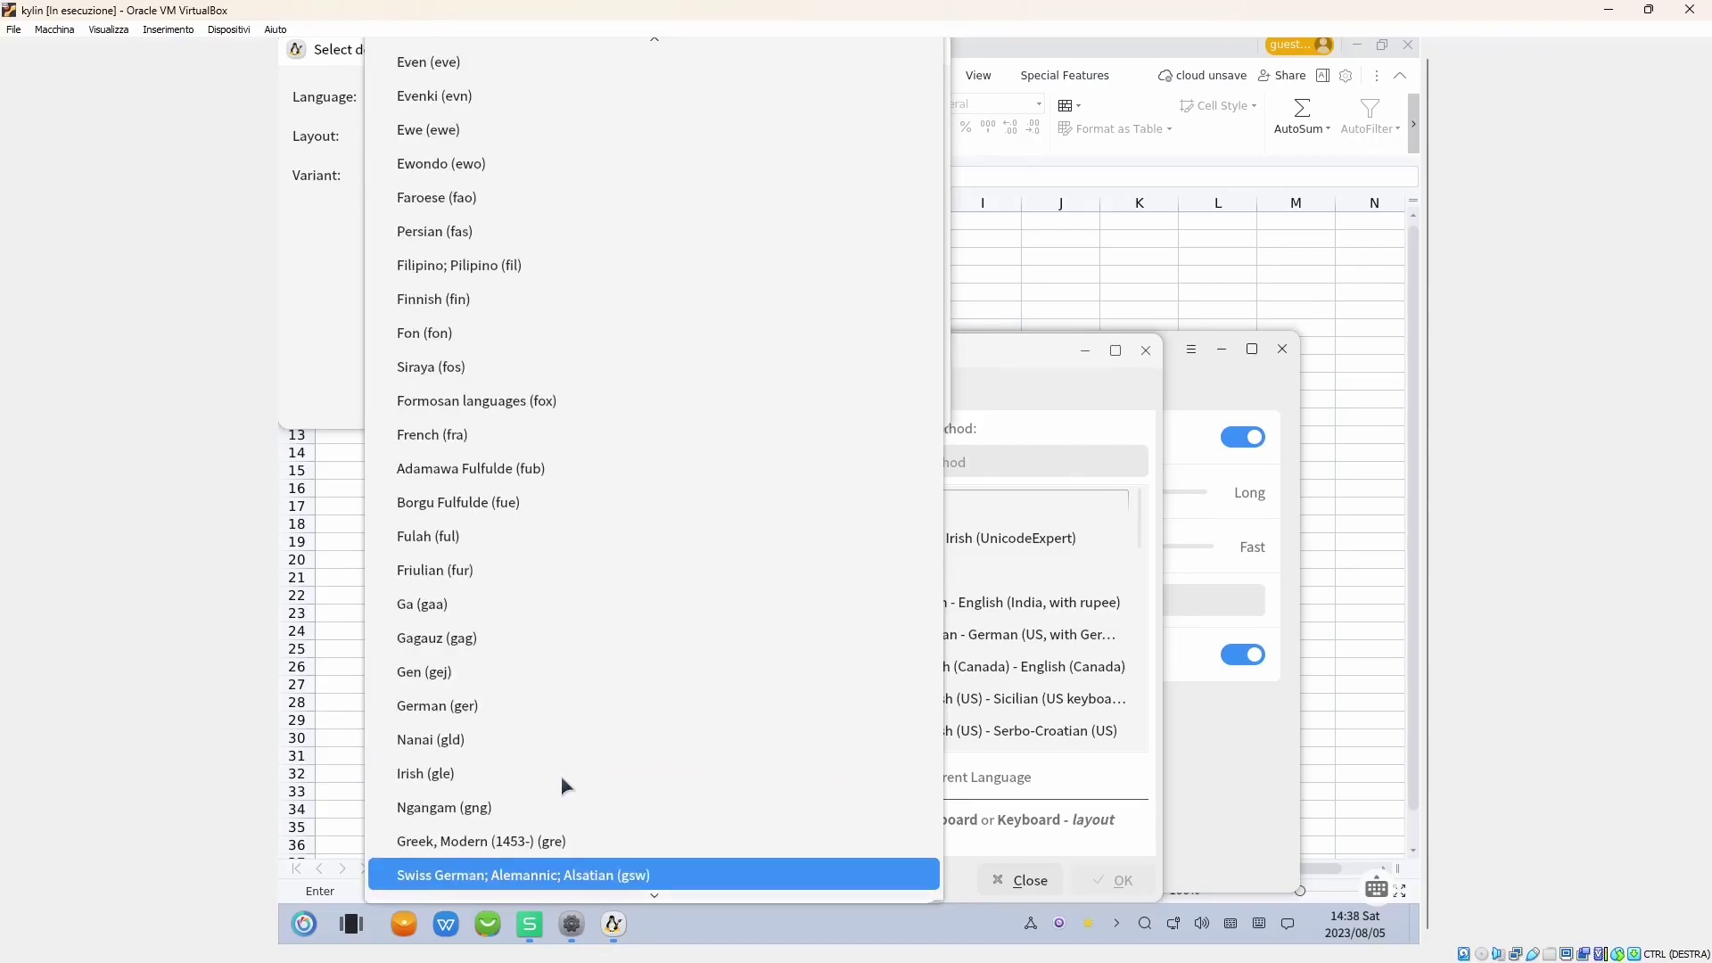
pyautogui.press('Down')
pyautogui.press('Down')
pyautogui.press('Down')
pyautogui.press('Down')
pyautogui.press('Down')
pyautogui.press('Down')
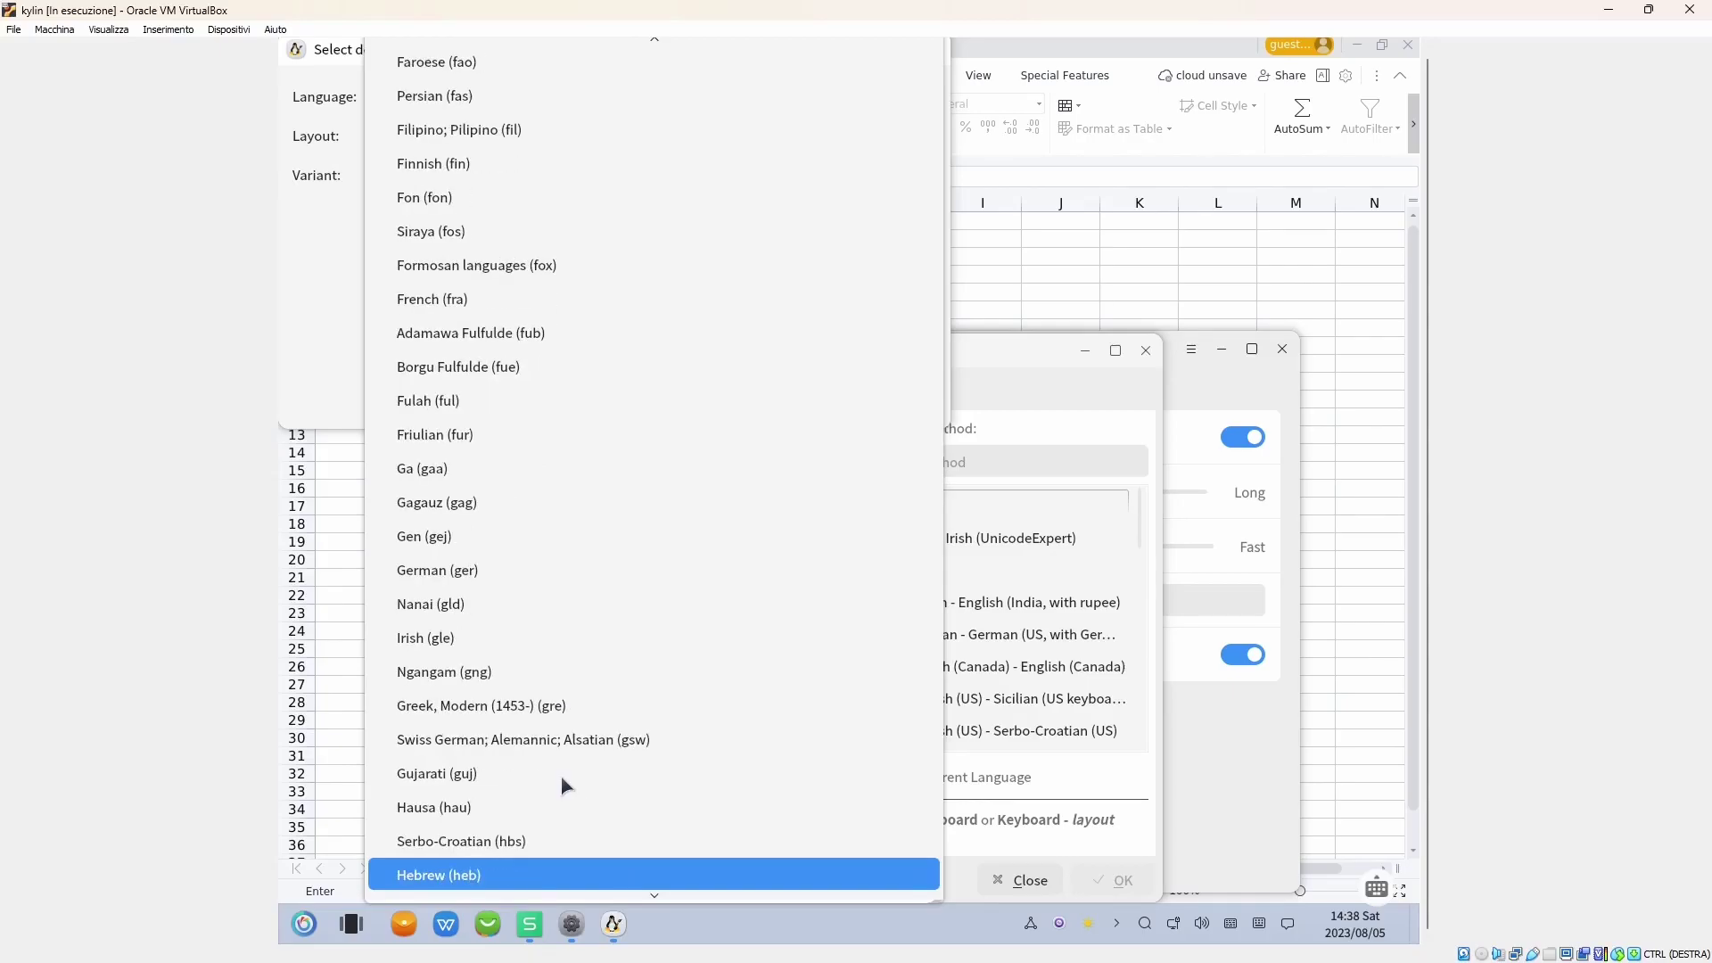
pyautogui.press('Down')
pyautogui.press('Down')
pyautogui.press('Down')
pyautogui.press('Down')
pyautogui.press('Down')
pyautogui.press('Down')
pyautogui.press('Down')
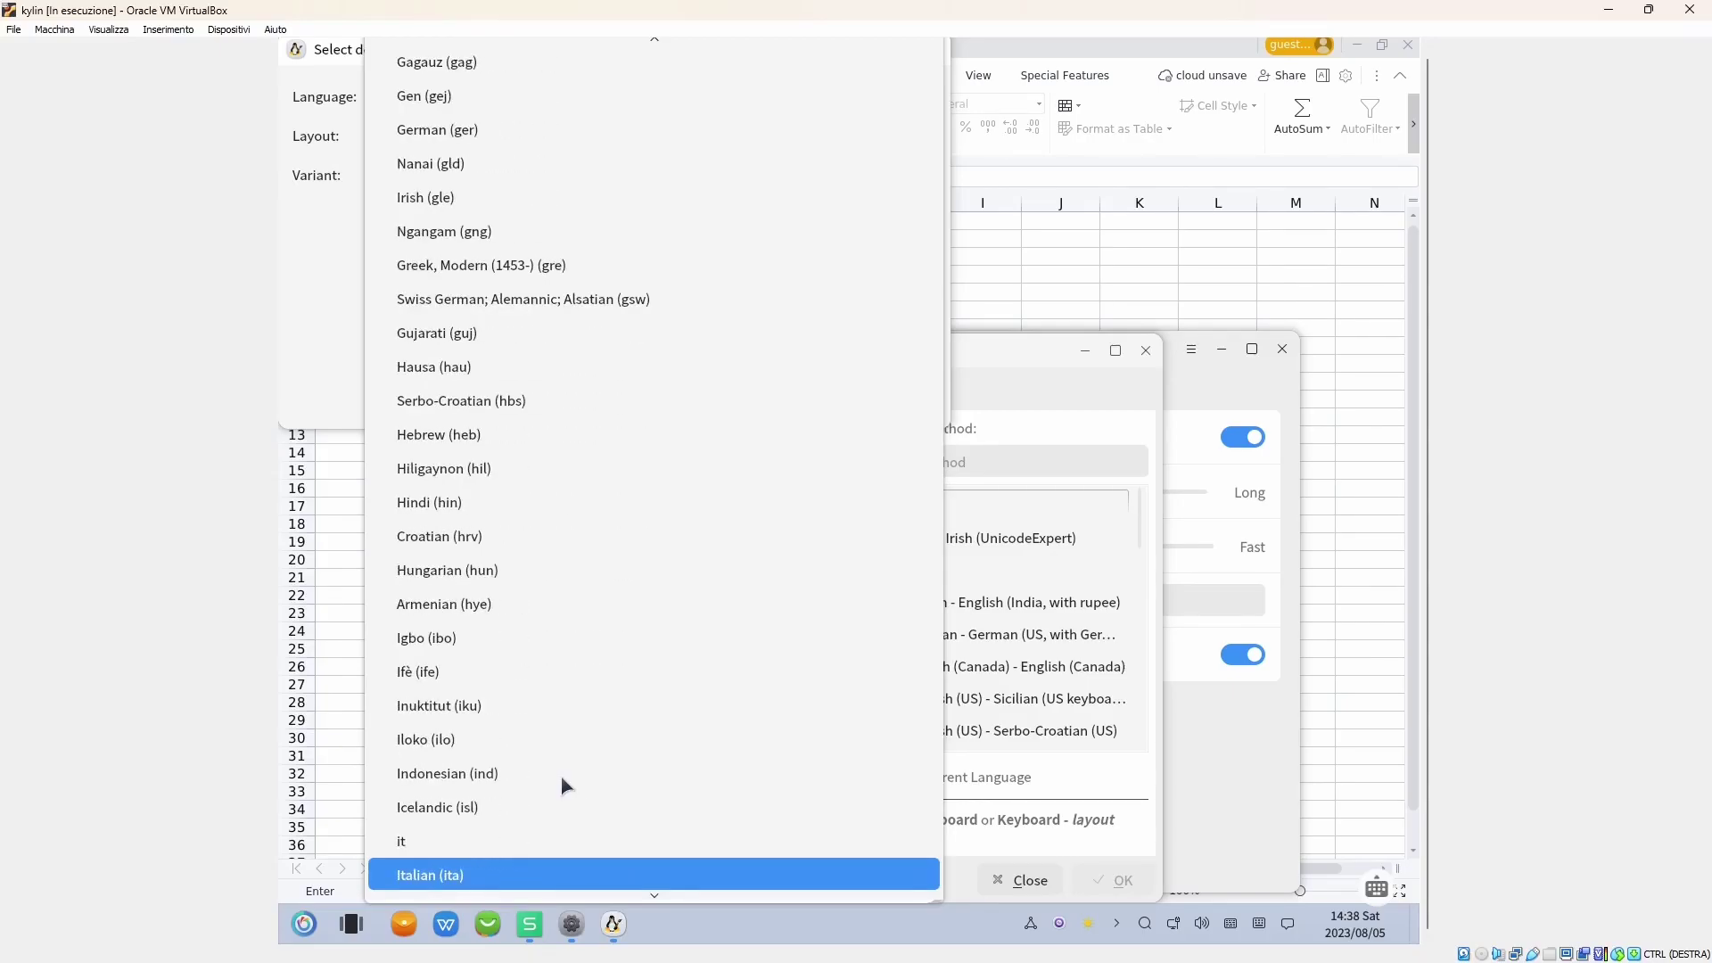
pyautogui.press('Return')
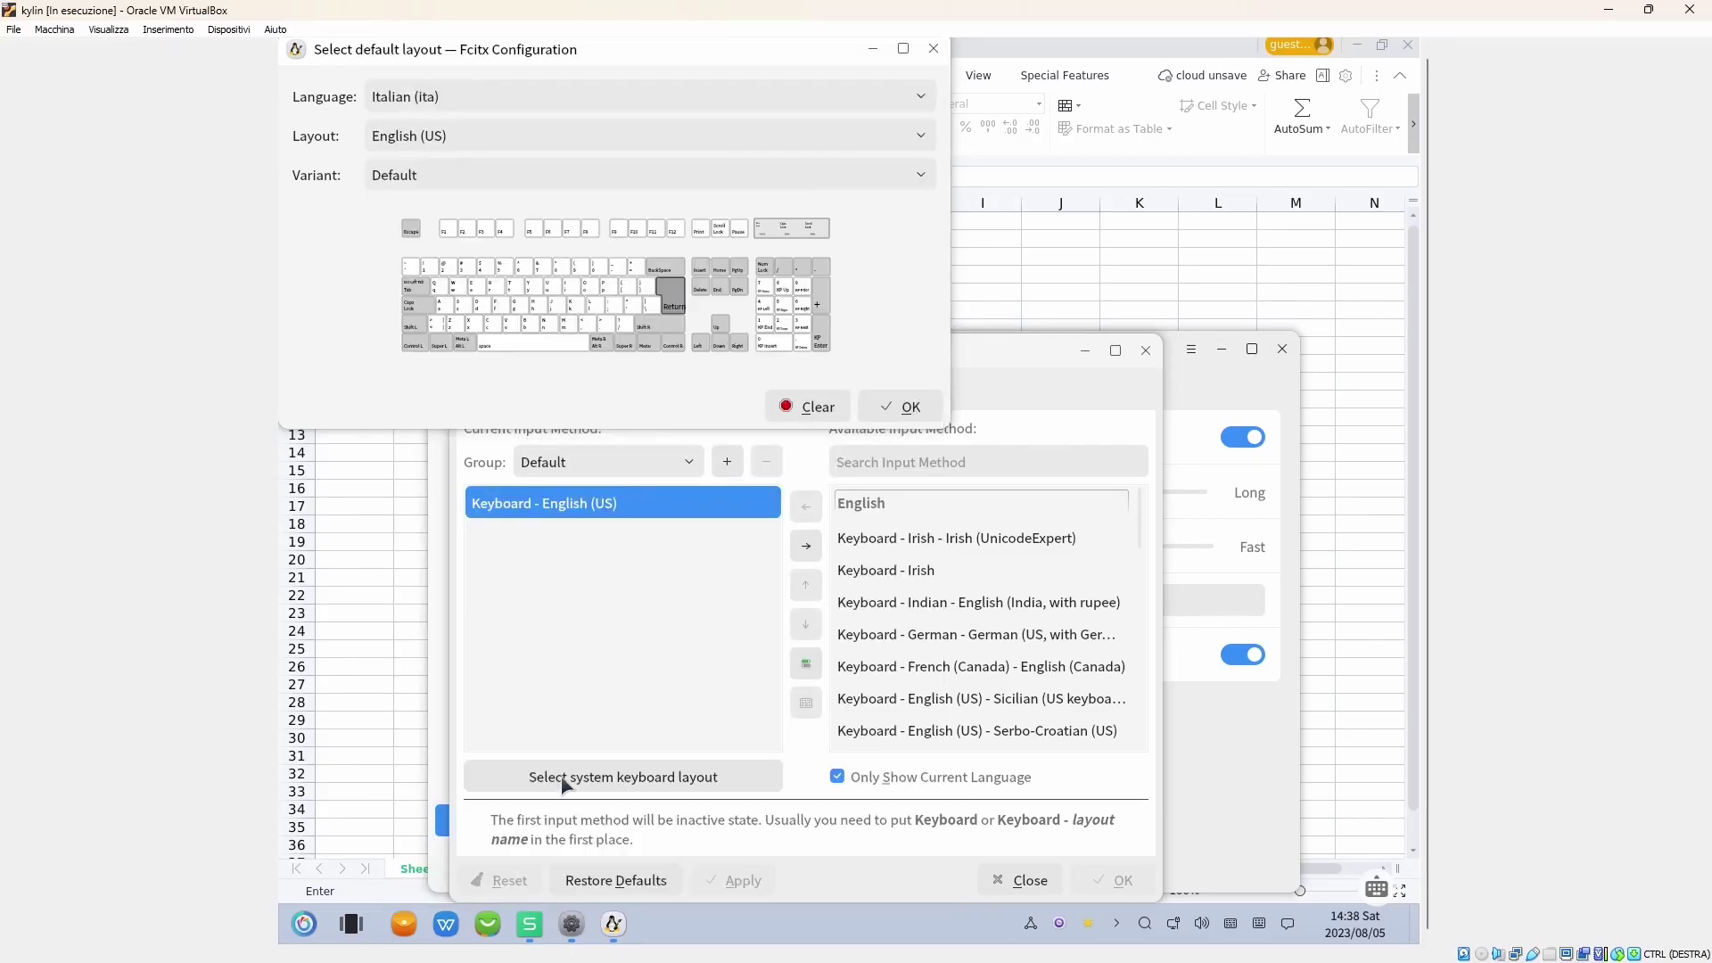
# Set the system keyboard layout to Italian and accept adding the matching input method.
pyautogui.click(905, 140)
pyautogui.click(830, 169)
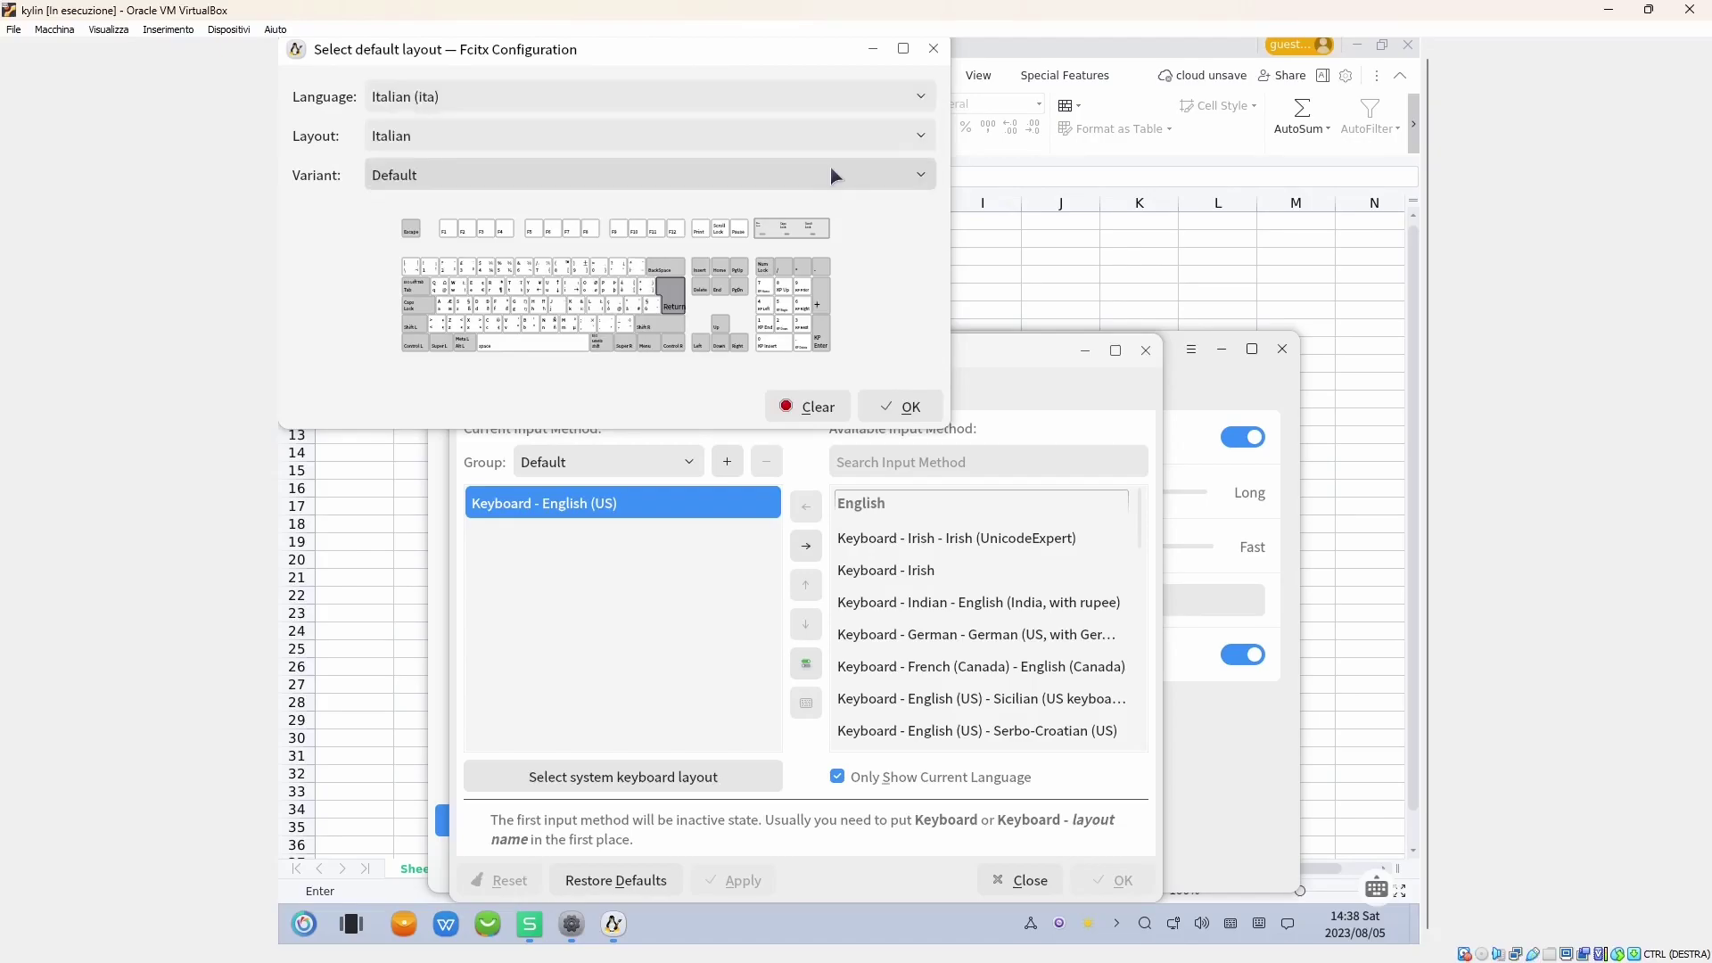
pyautogui.click(902, 404)
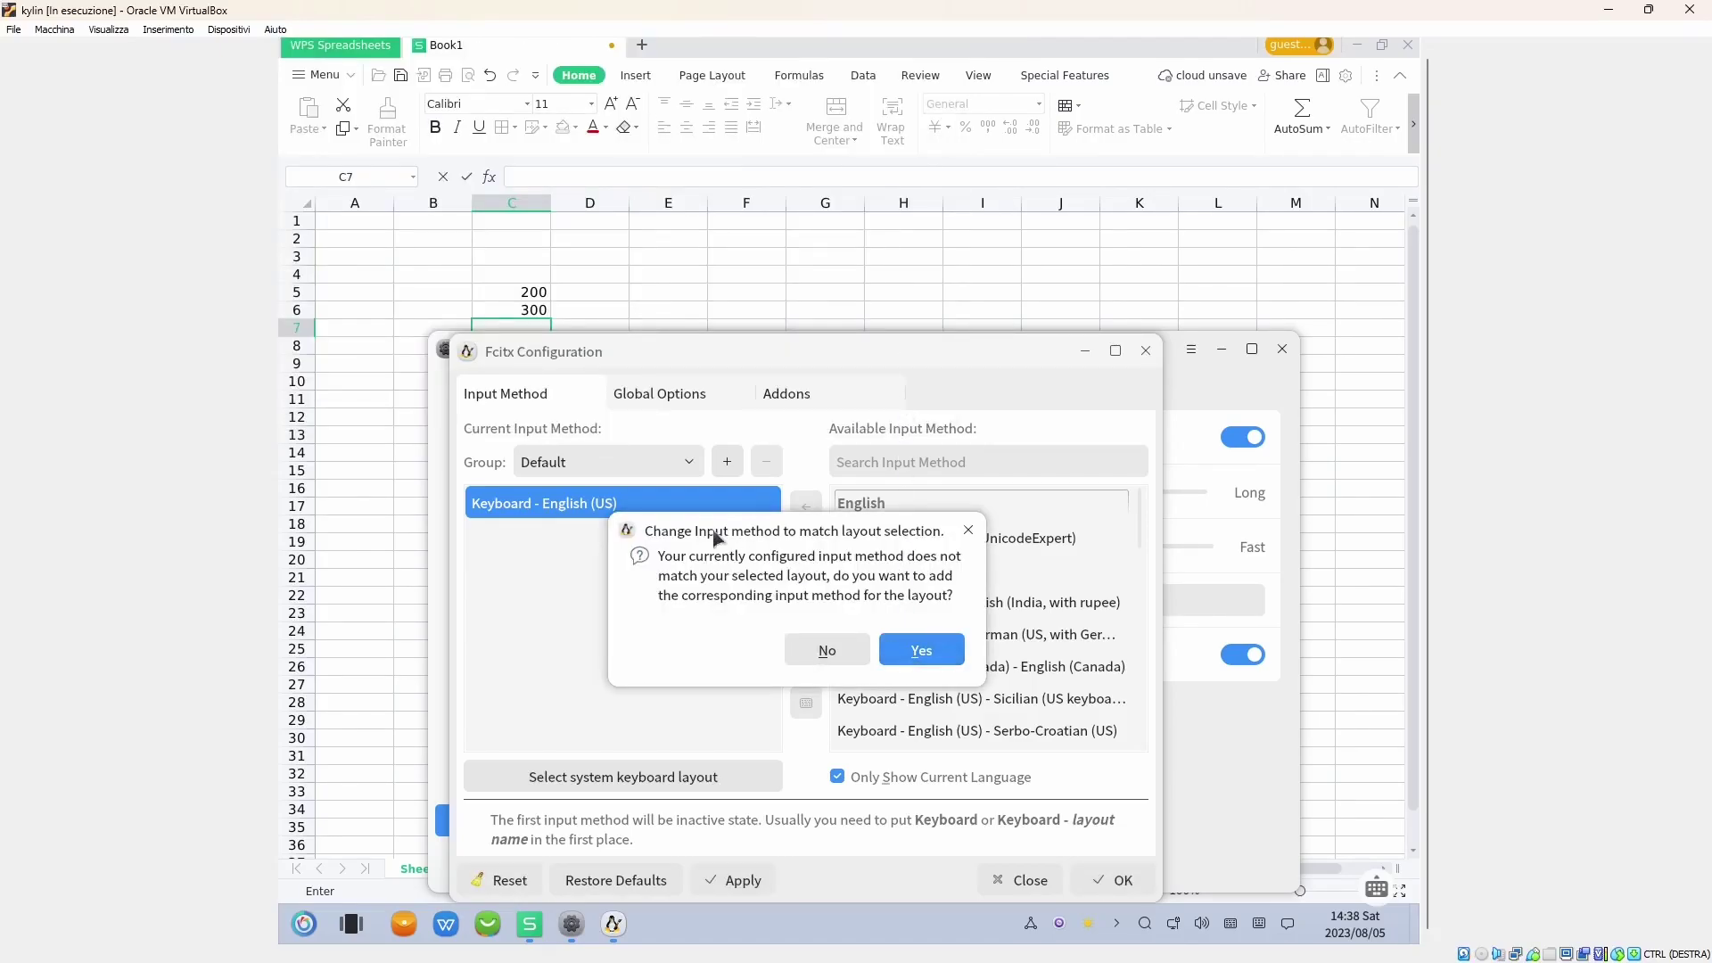
pyautogui.click(909, 648)
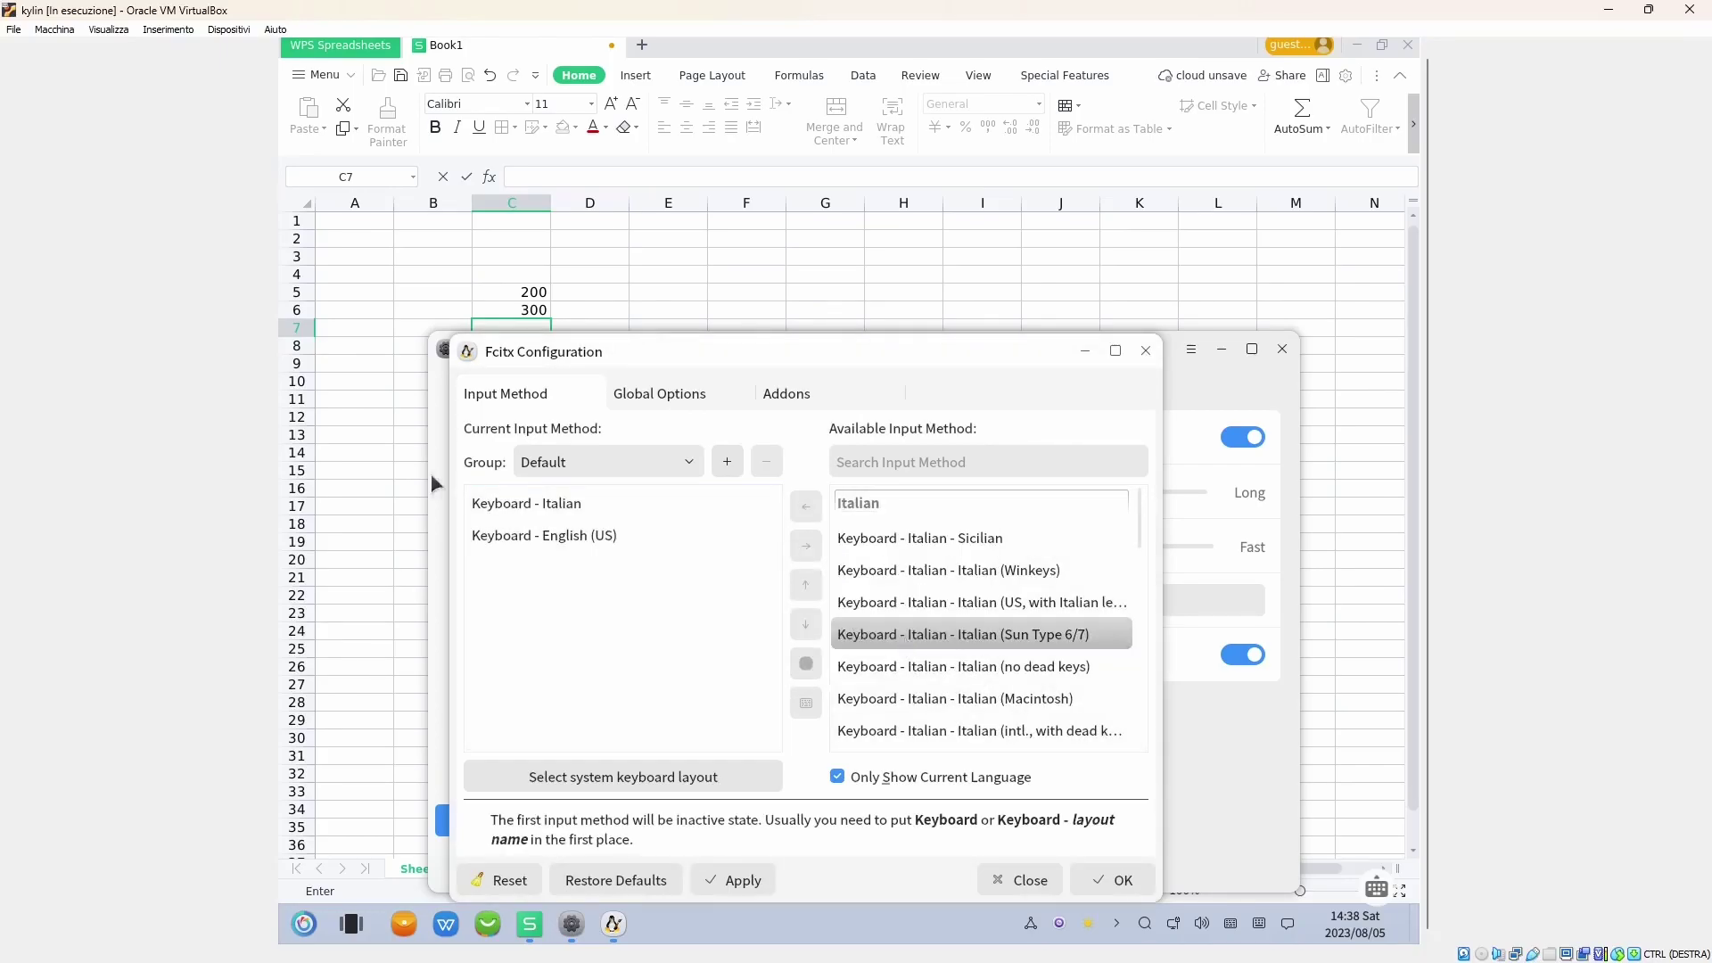
# Apply the input method configuration with Keyboard - Italian selected, and close both the configuration and Settings windows.
pyautogui.click(500, 503)
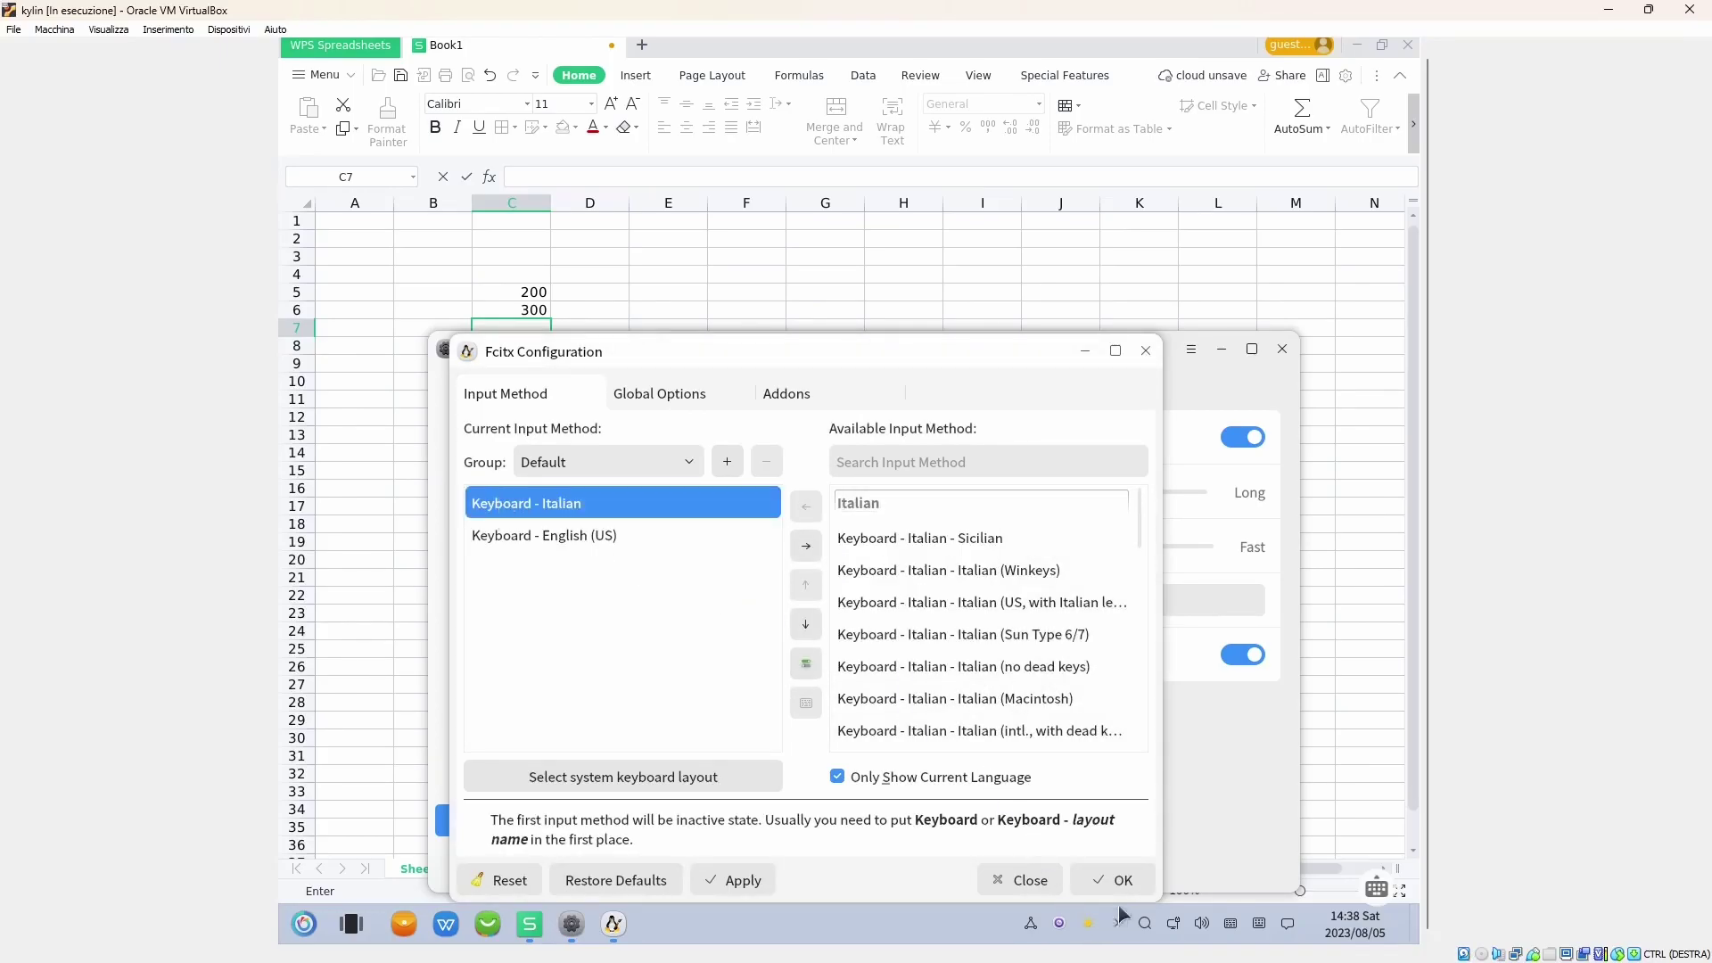
pyautogui.click(741, 881)
pyautogui.click(1145, 351)
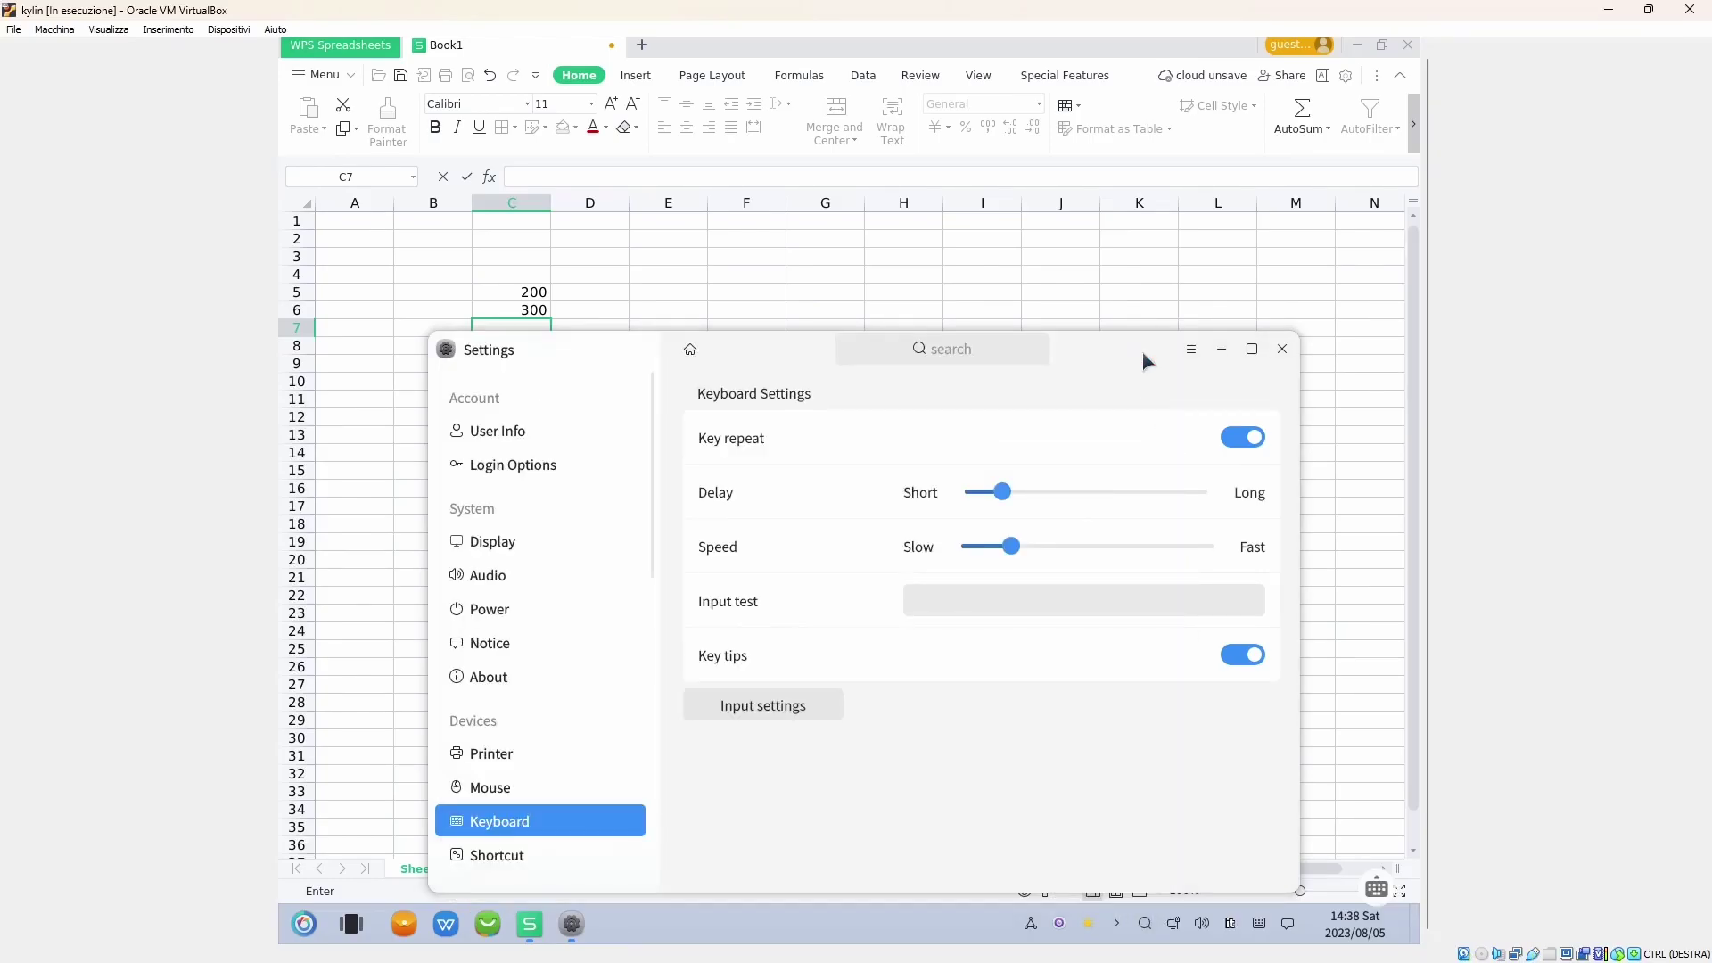
pyautogui.click(1282, 349)
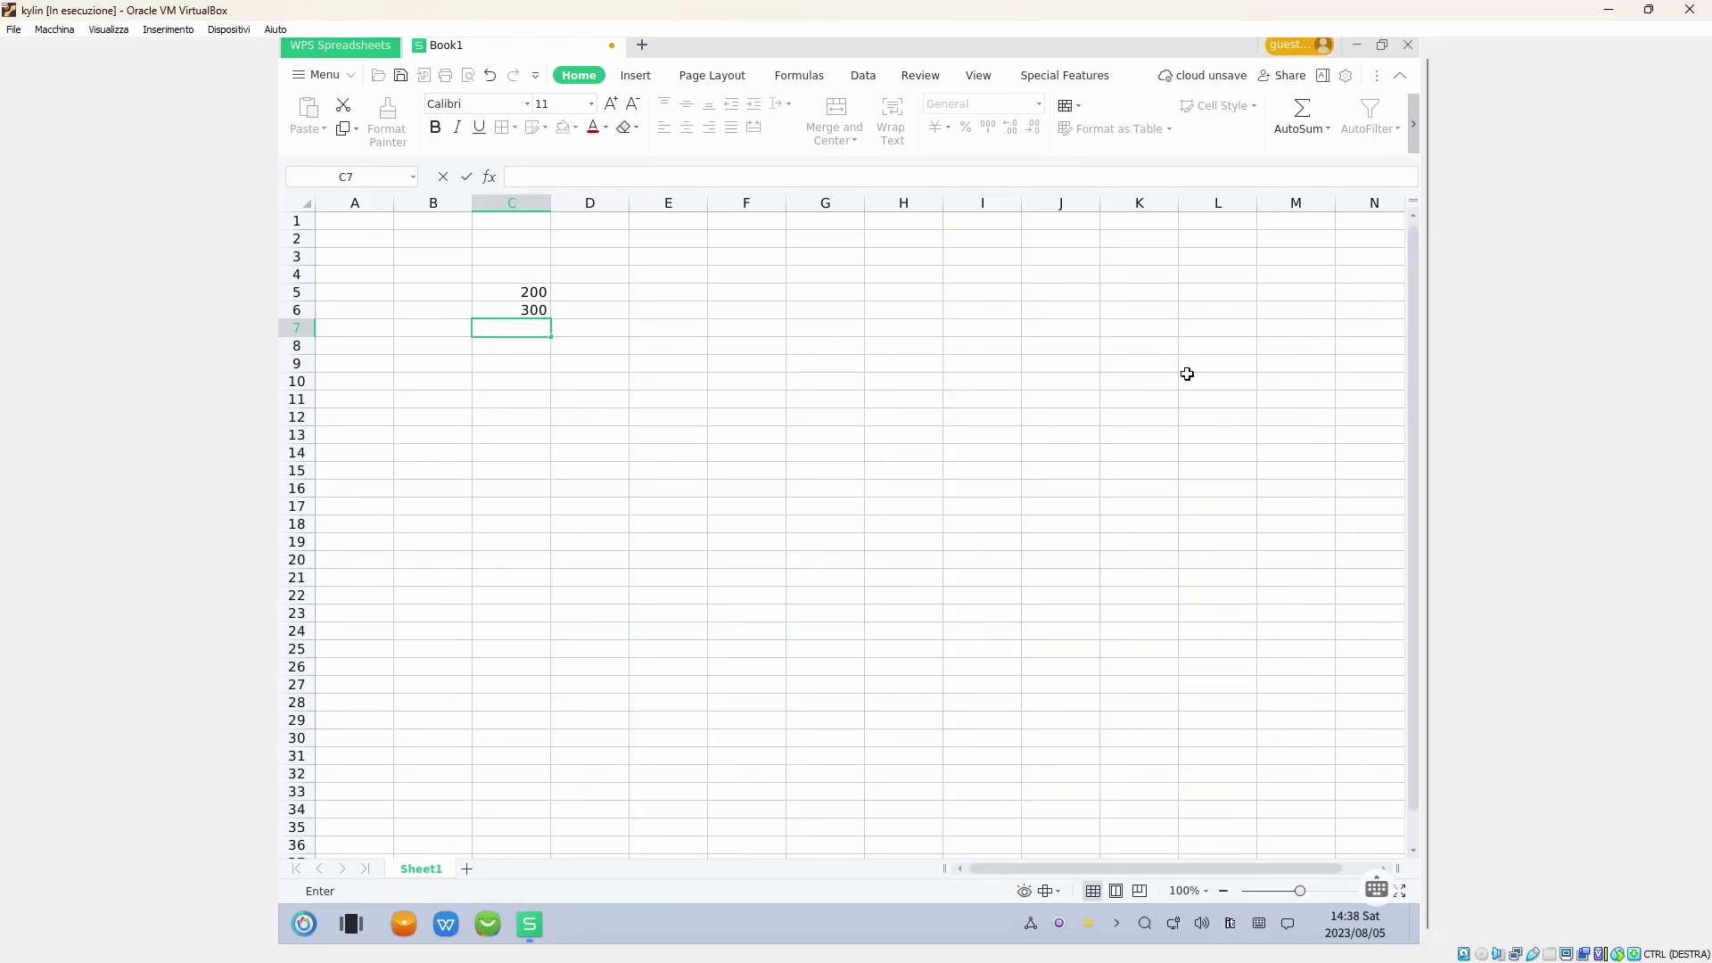
# Enter the formula =SUM(C5:D6) in cell C7.
pyautogui.write('=s')
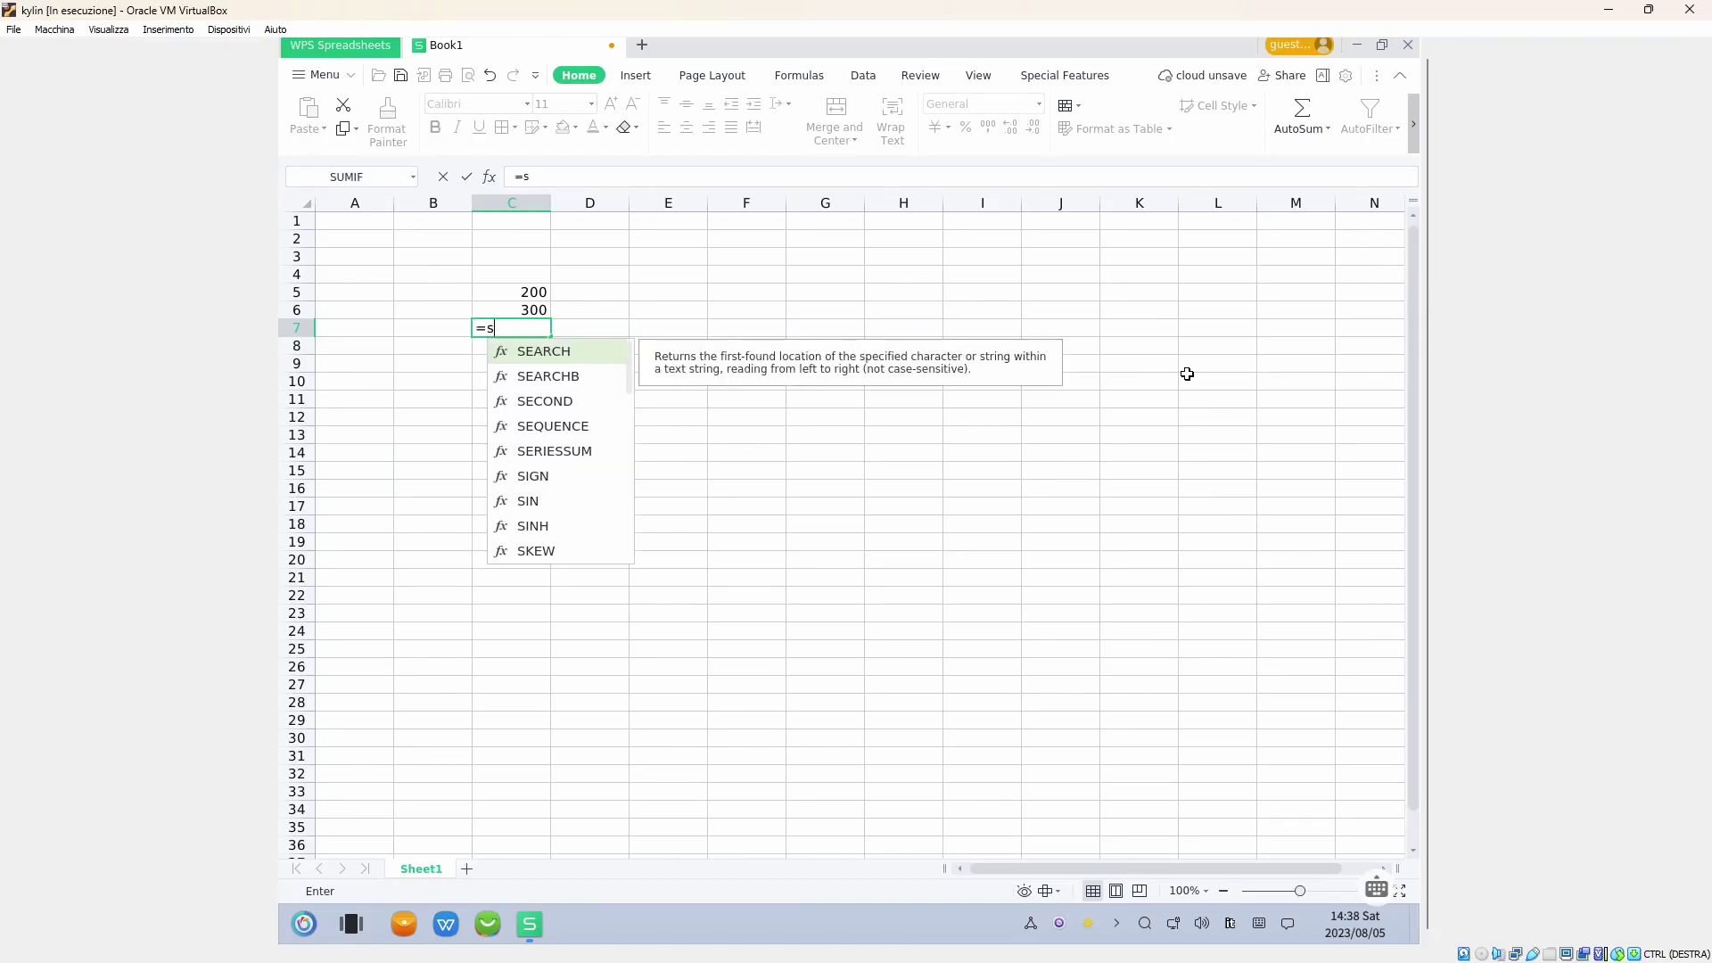
pyautogui.write('um')
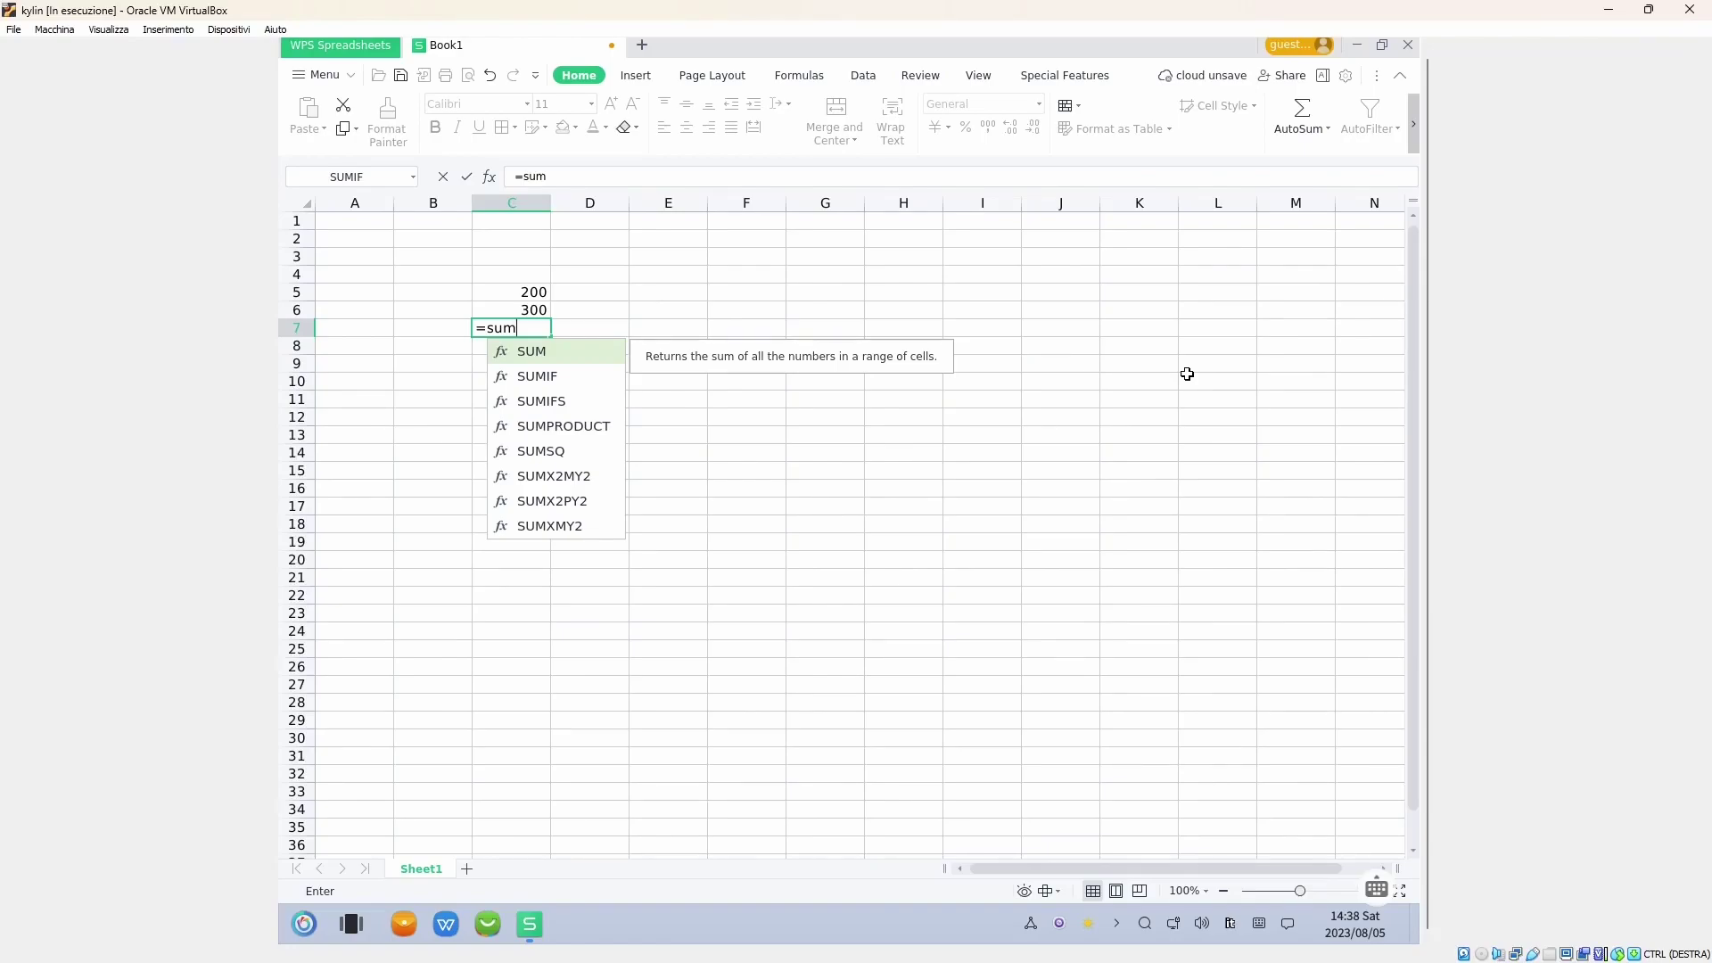
pyautogui.press('Tab')
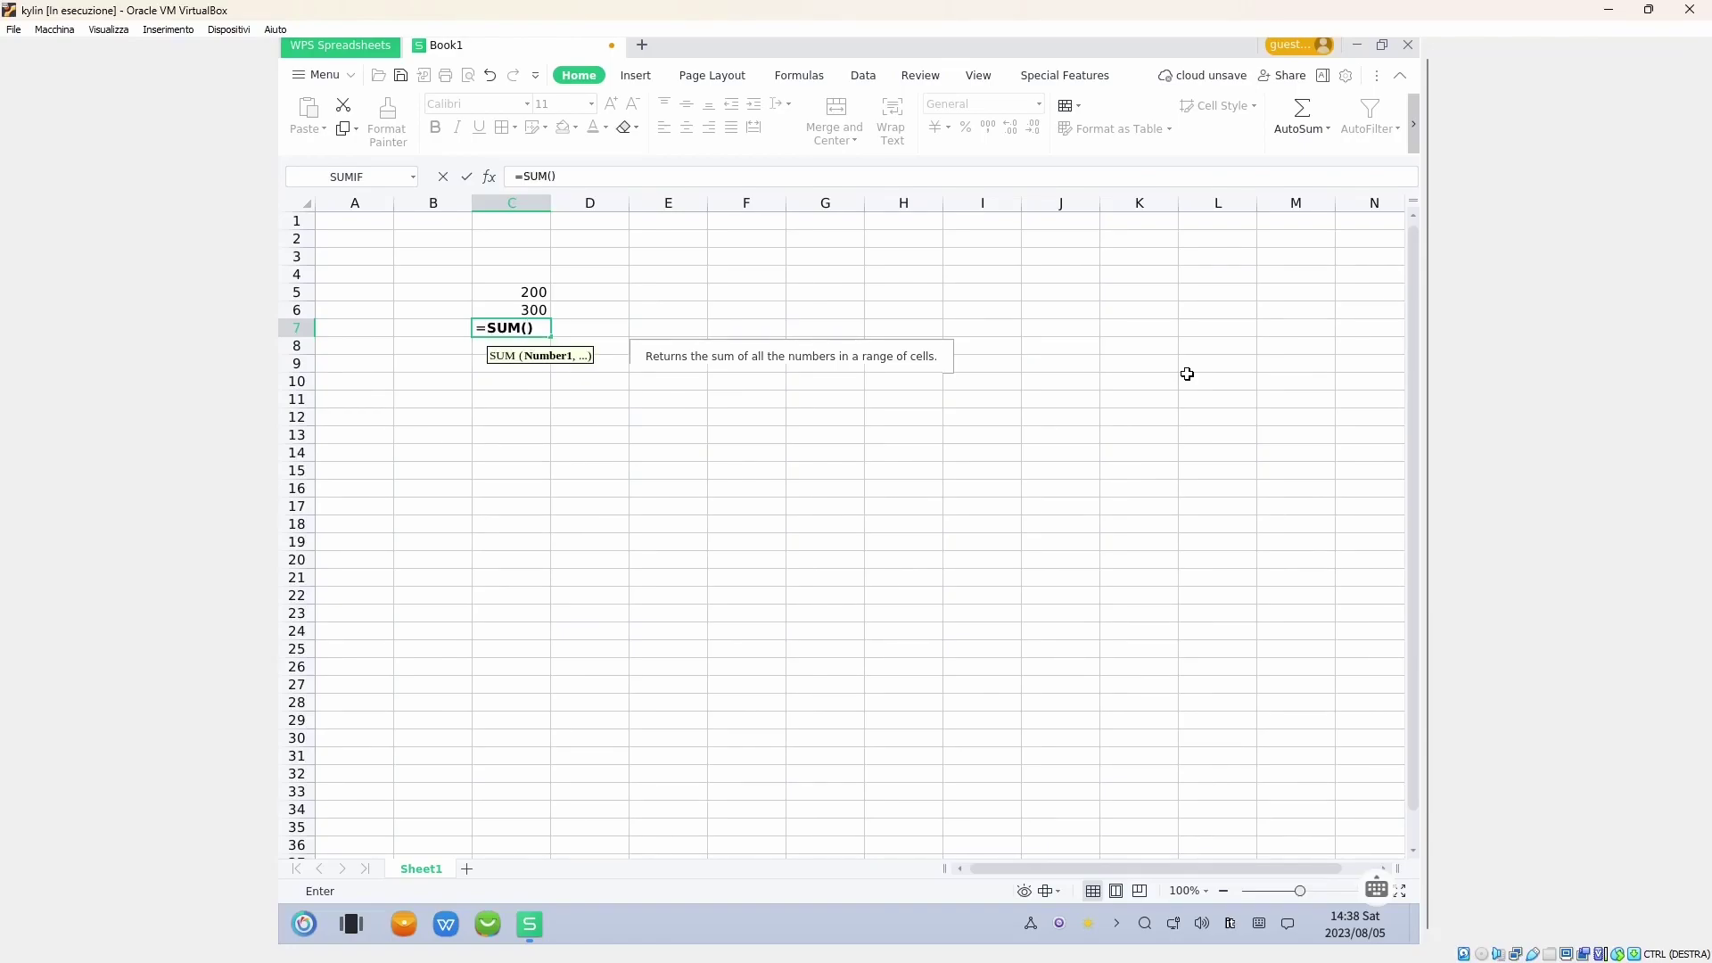
pyautogui.click(524, 292)
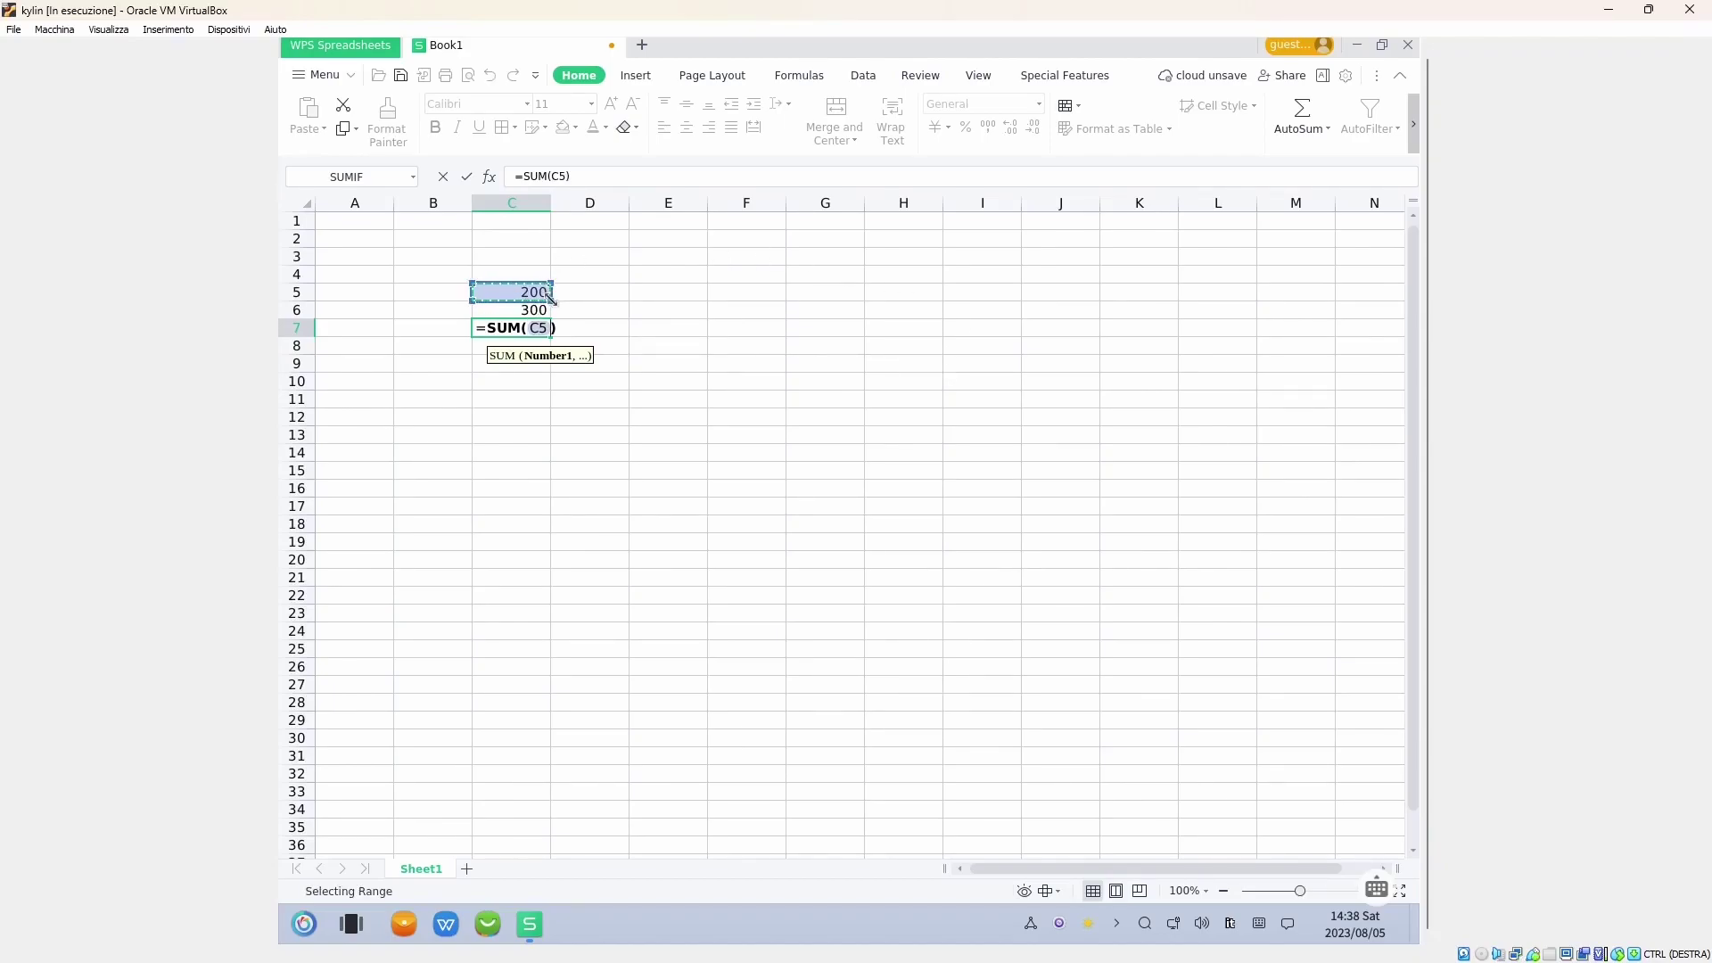
pyautogui.moveTo(548, 297); pyautogui.dragTo(550, 307)
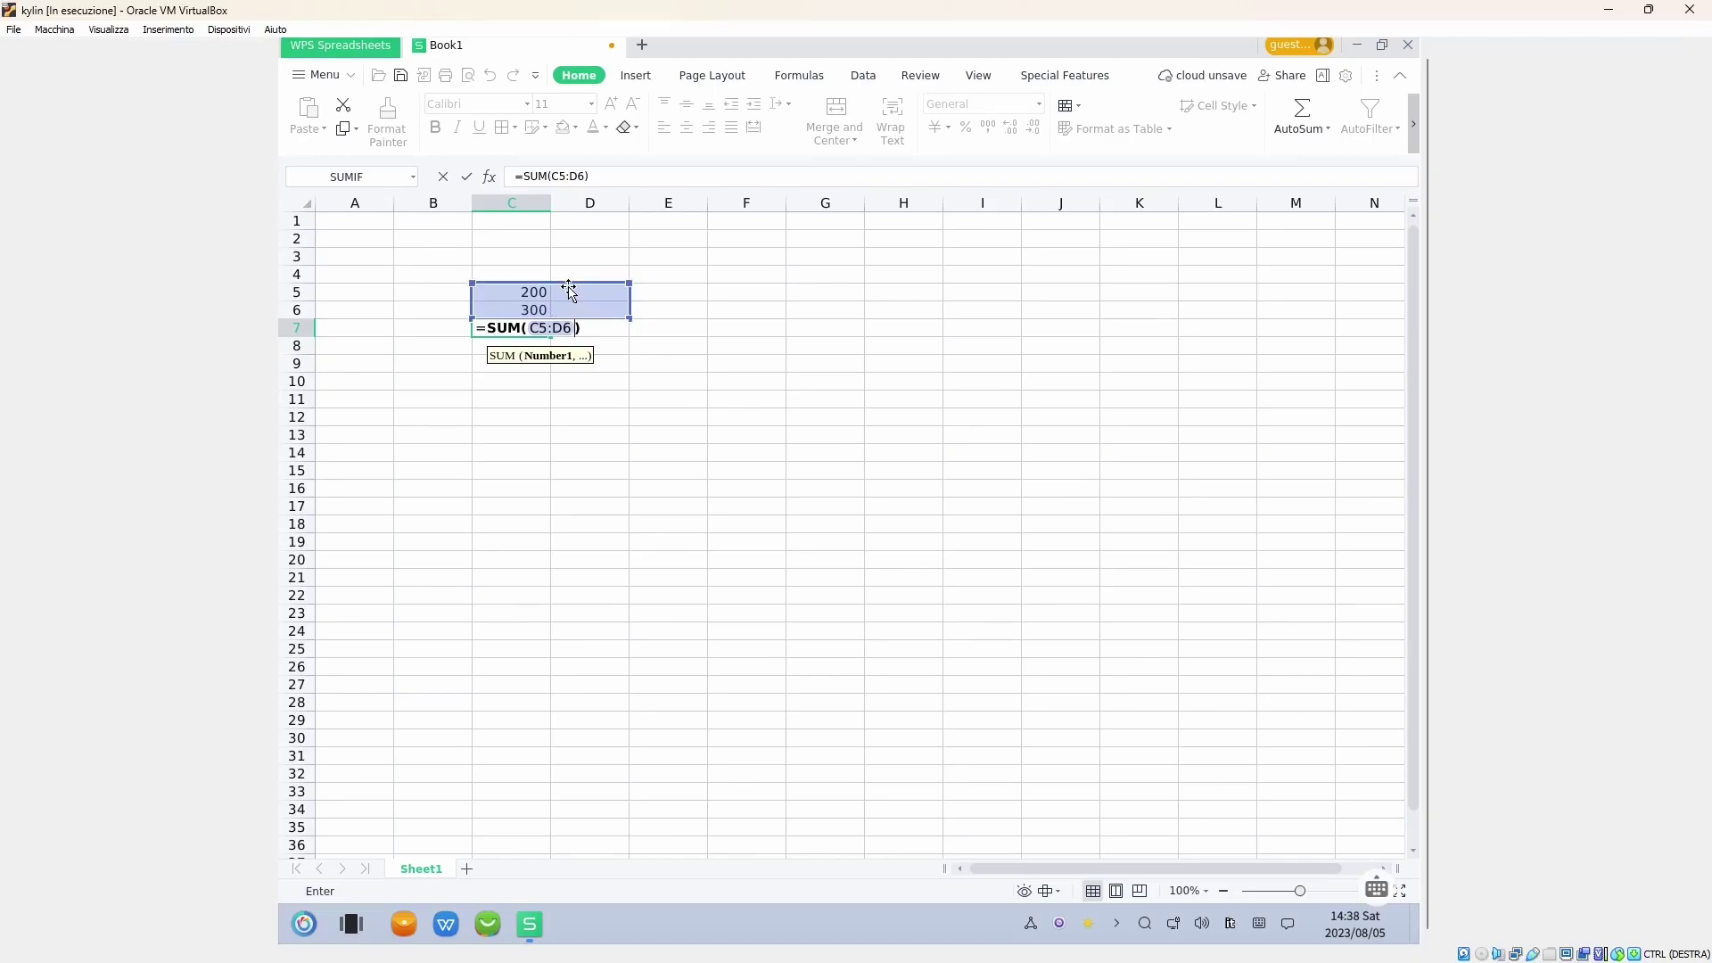
pyautogui.press('Return')
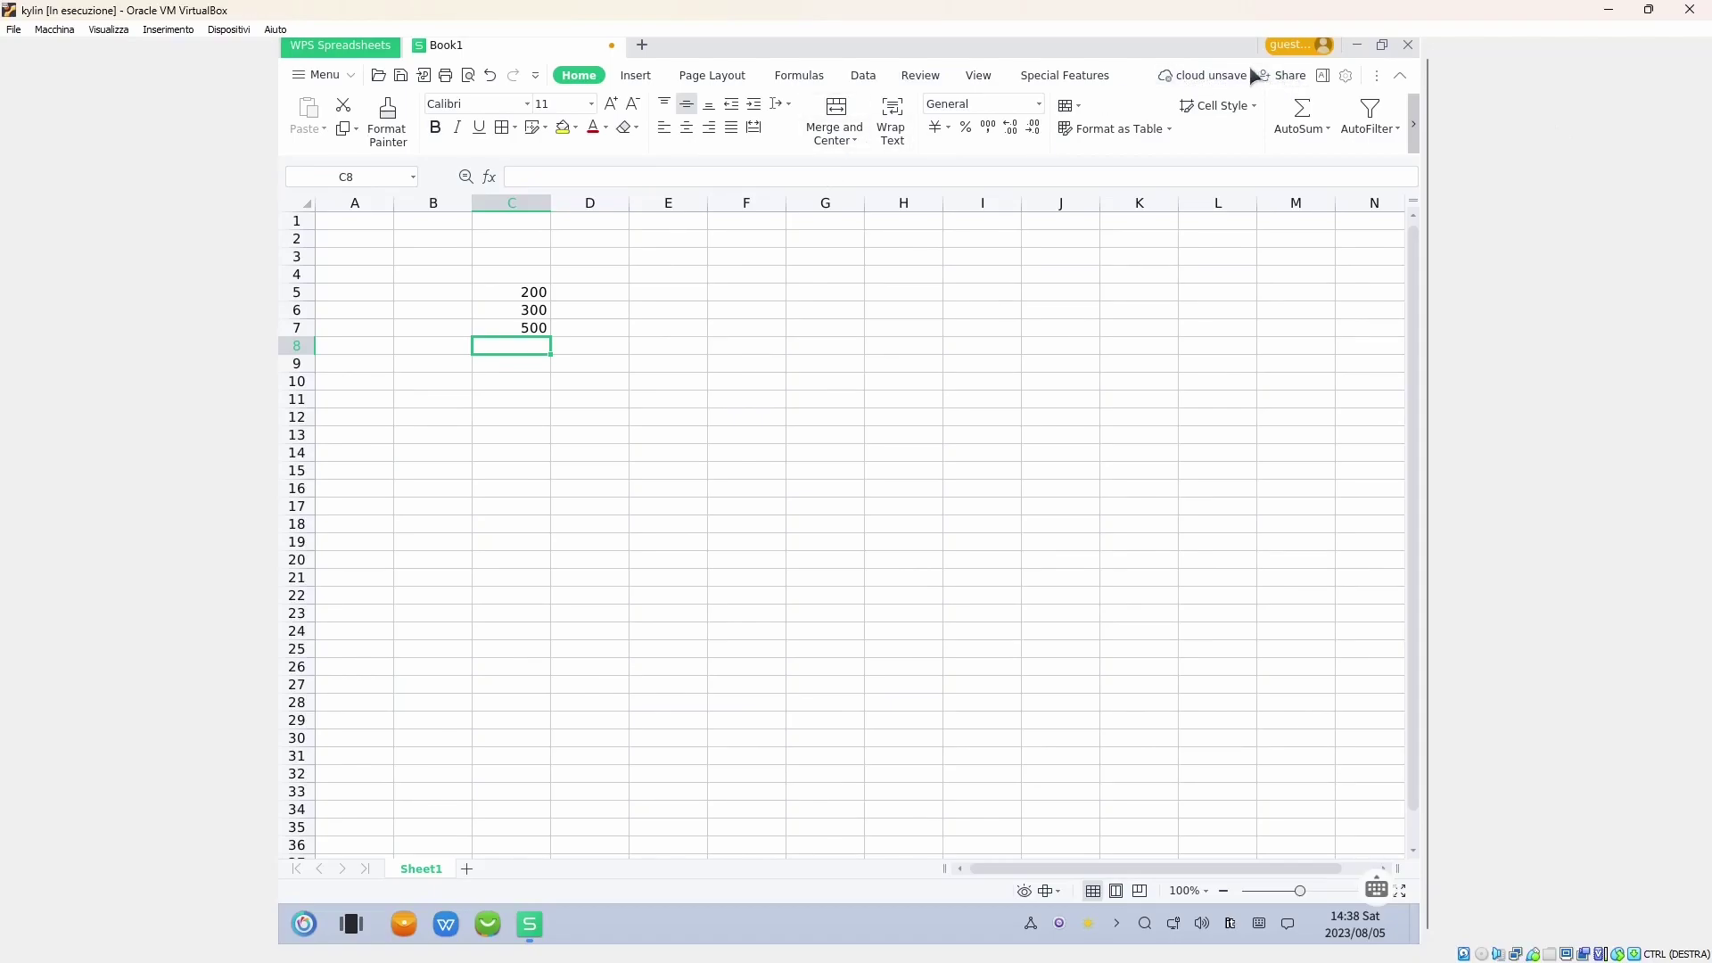
# Examine the spreadsheet's Special Features, main menu commands, Options dialog and Page Layout tools without changing any setting.
pyautogui.click(1082, 77)
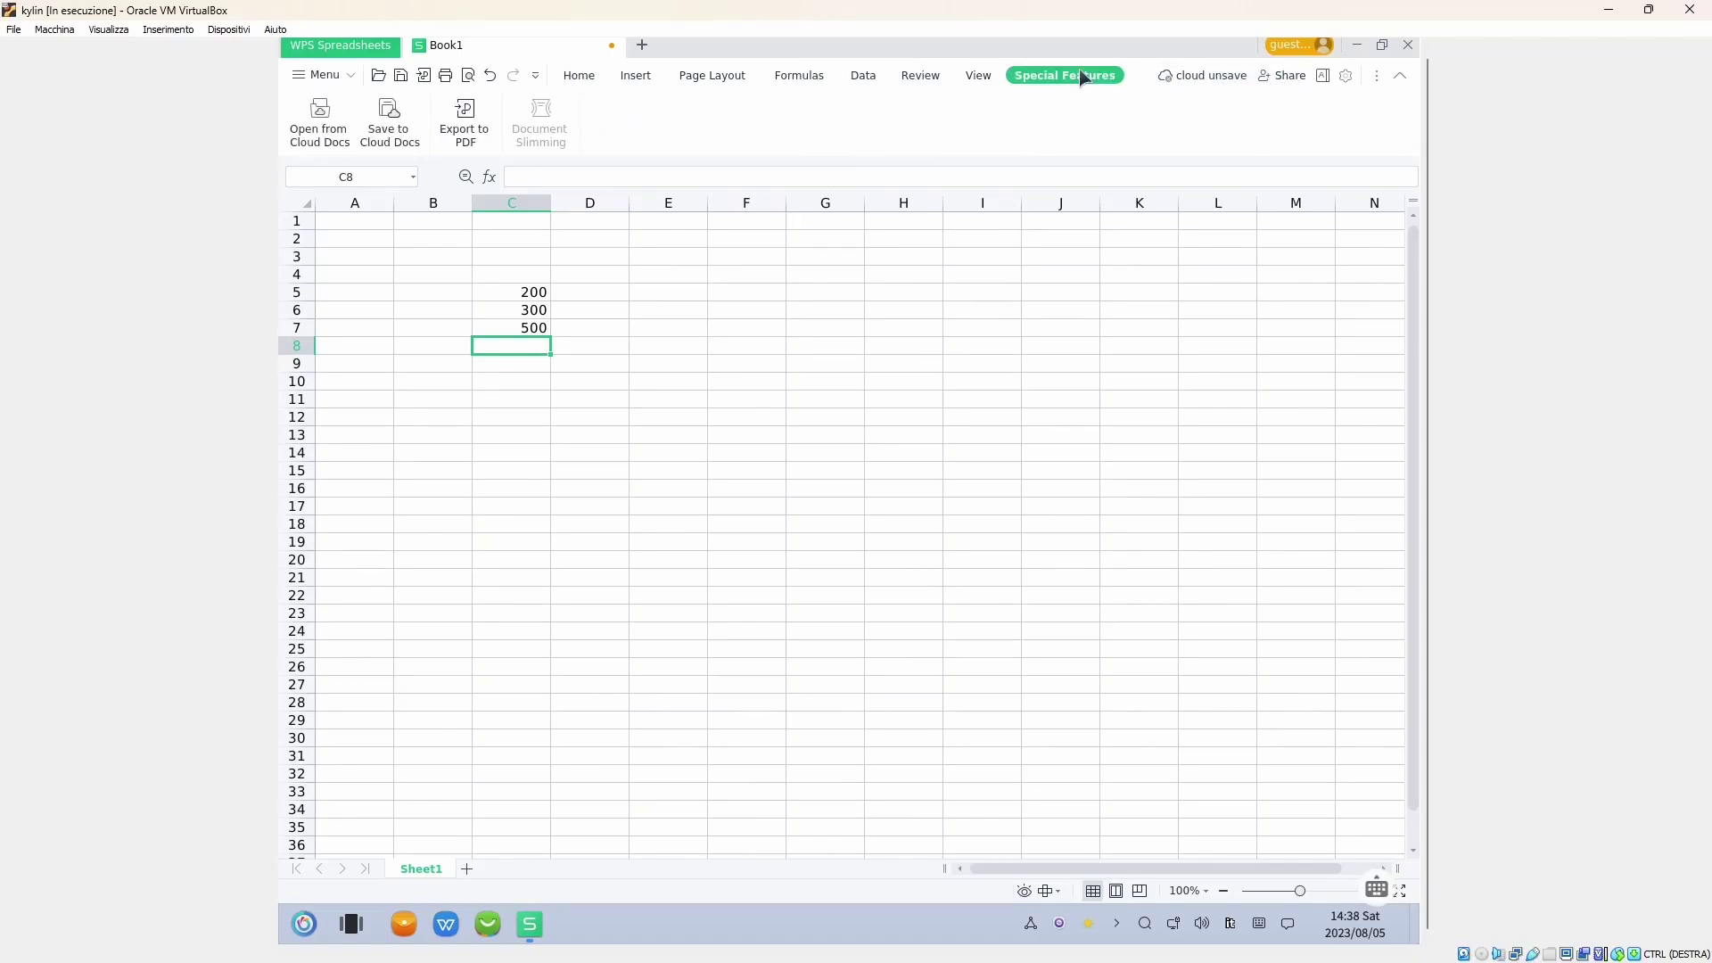
pyautogui.click(572, 78)
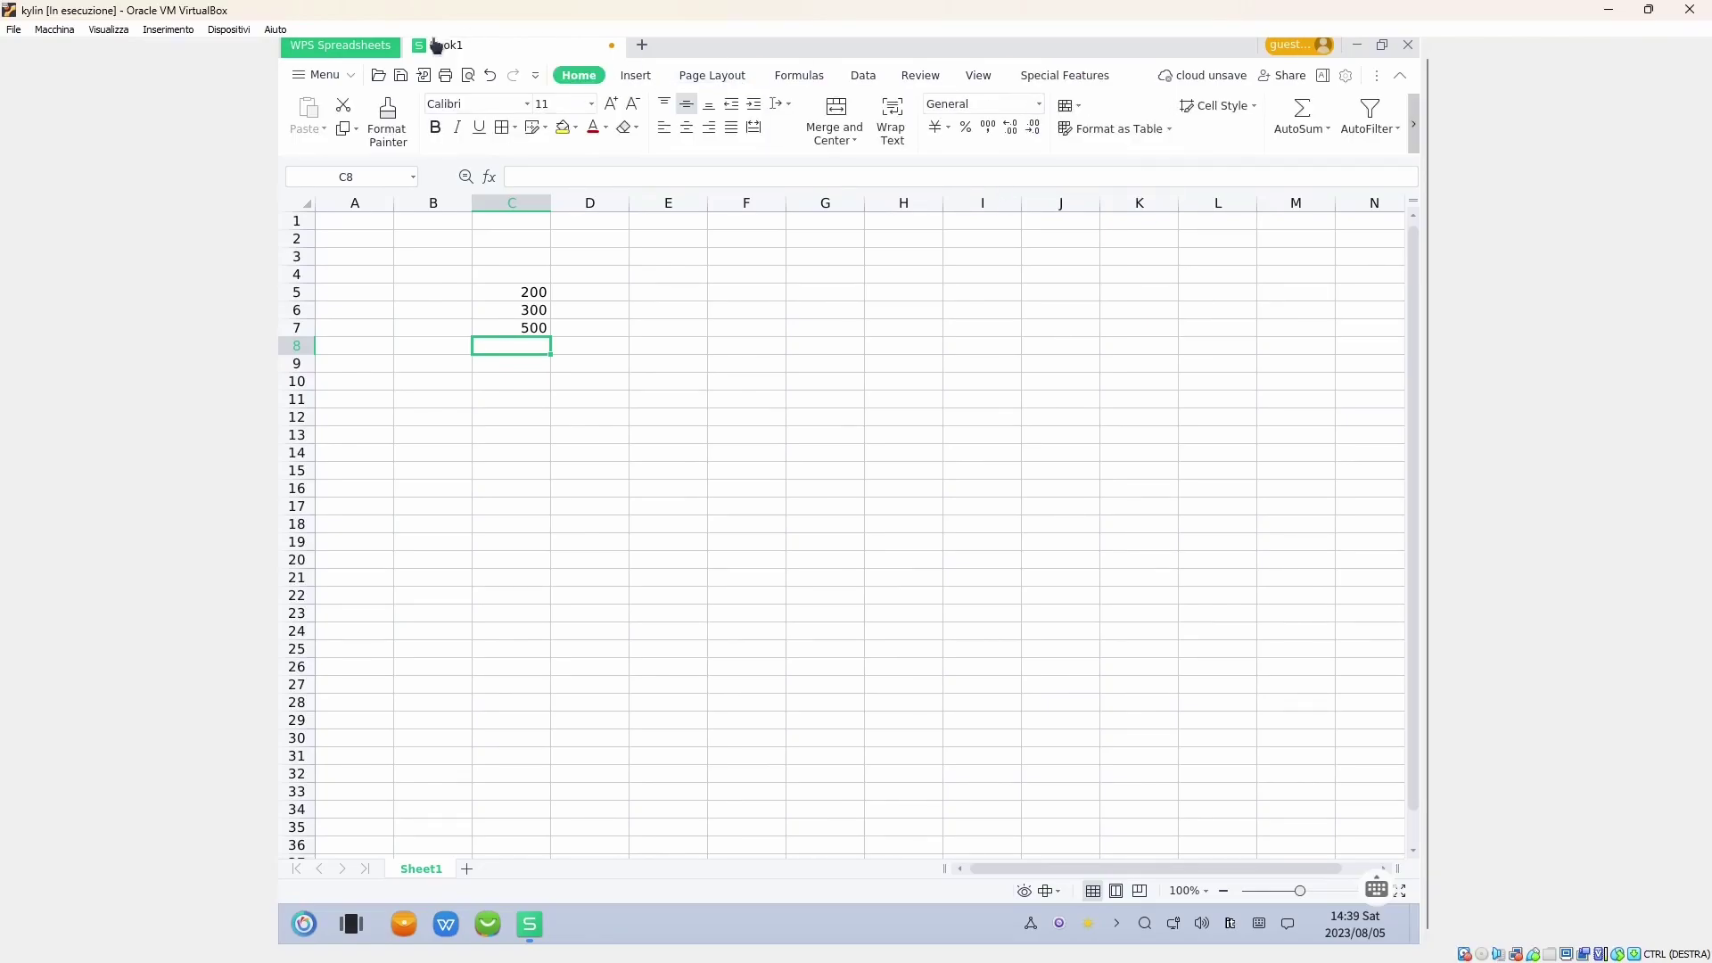
pyautogui.click(343, 75)
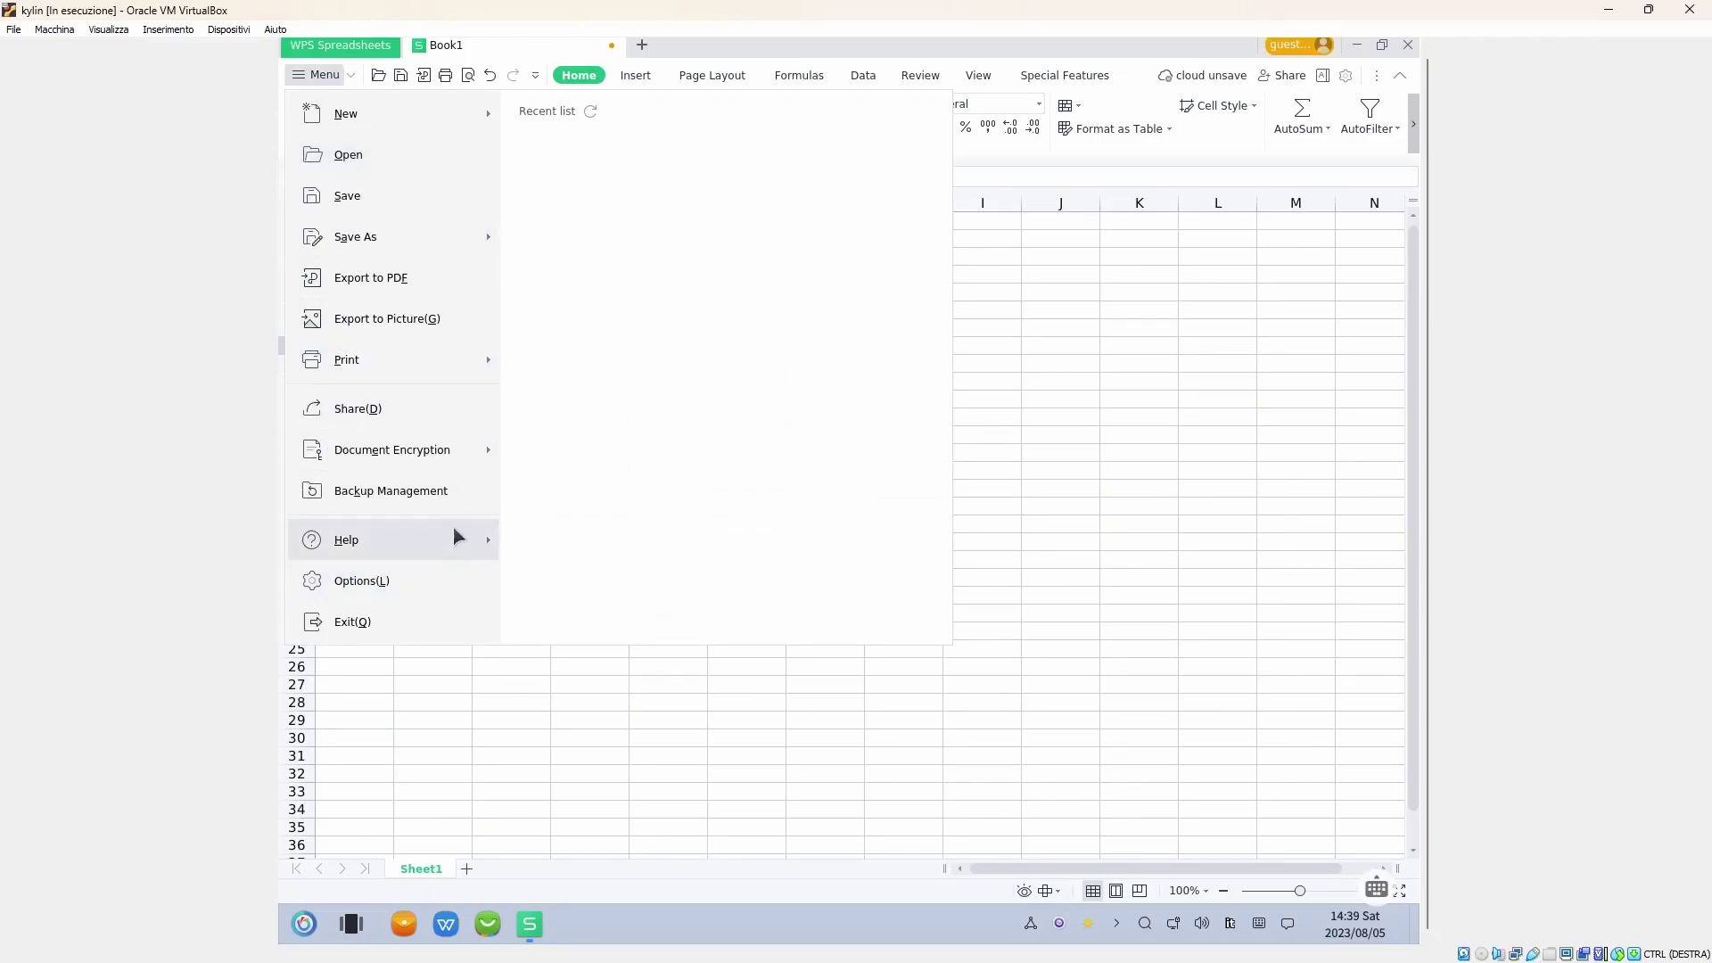
pyautogui.moveTo(457, 535)
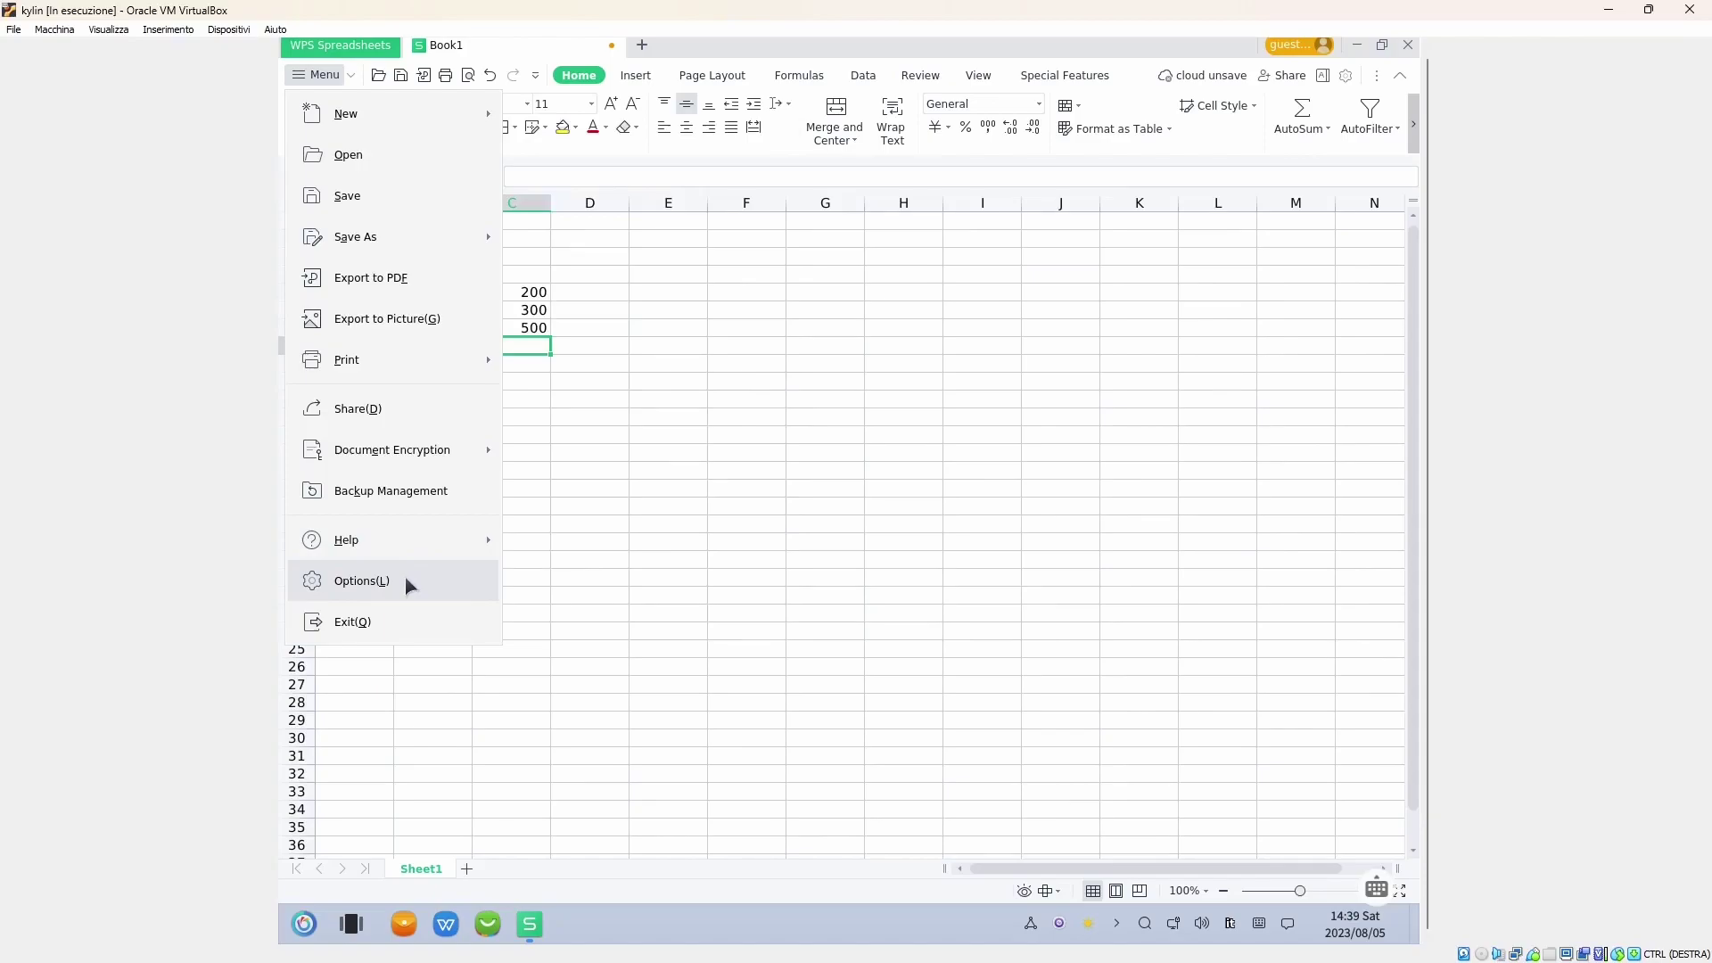
pyautogui.click(405, 578)
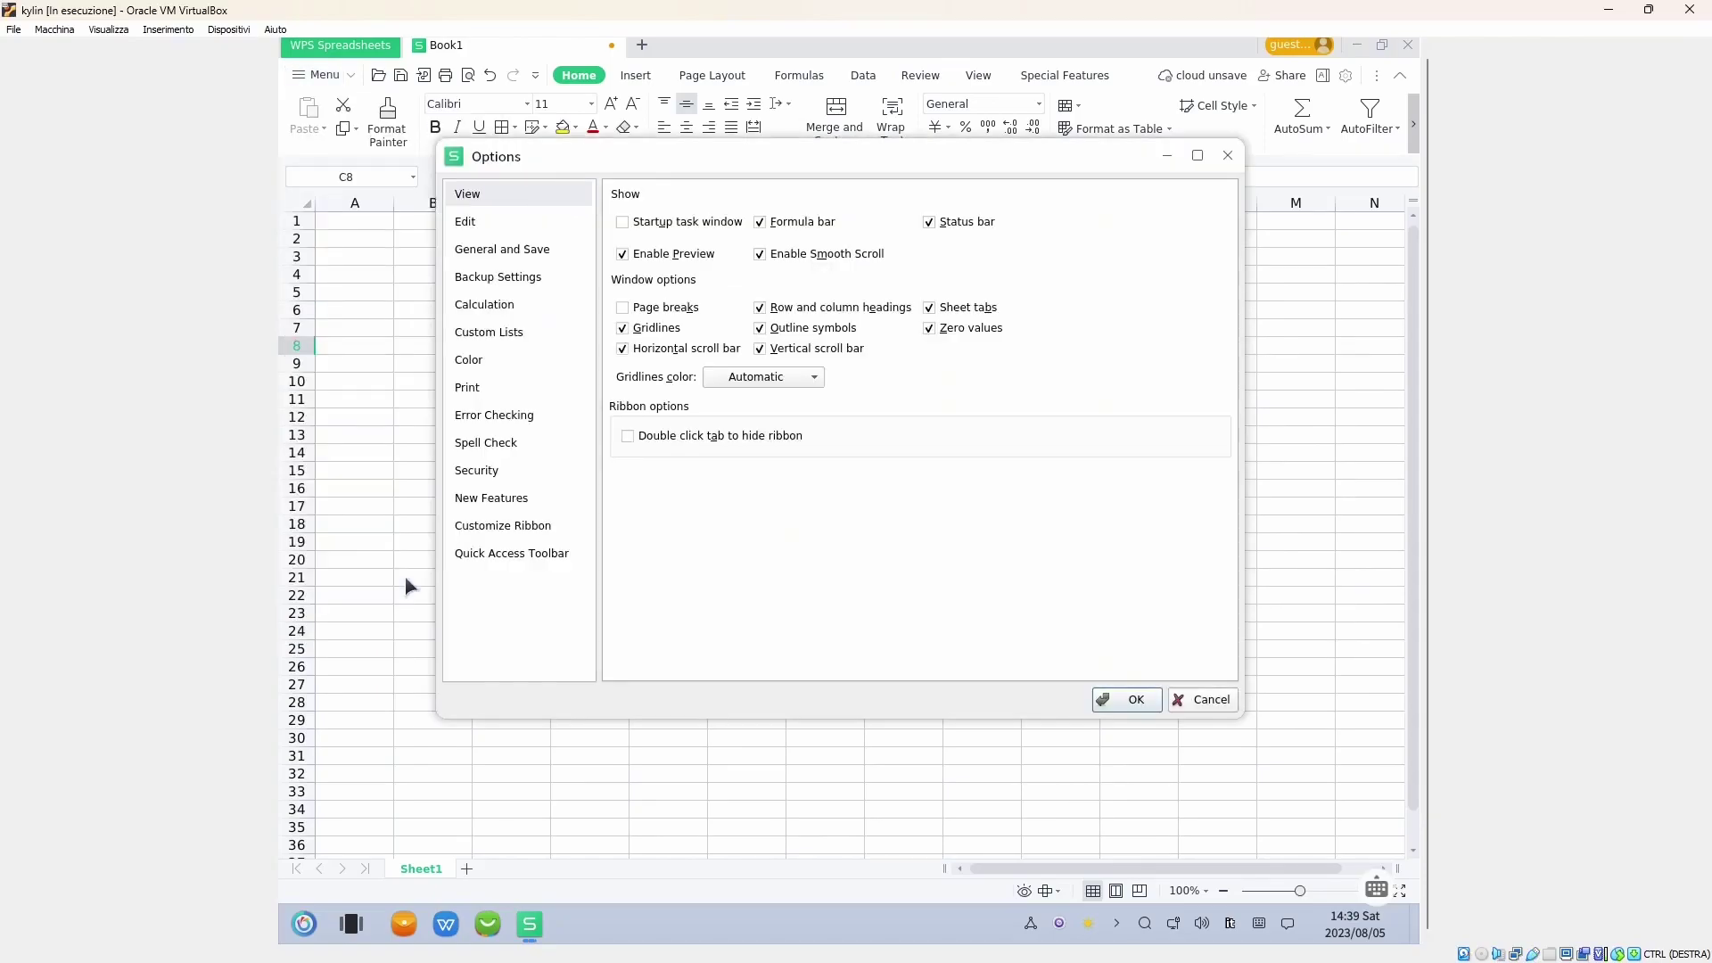
pyautogui.click(1227, 156)
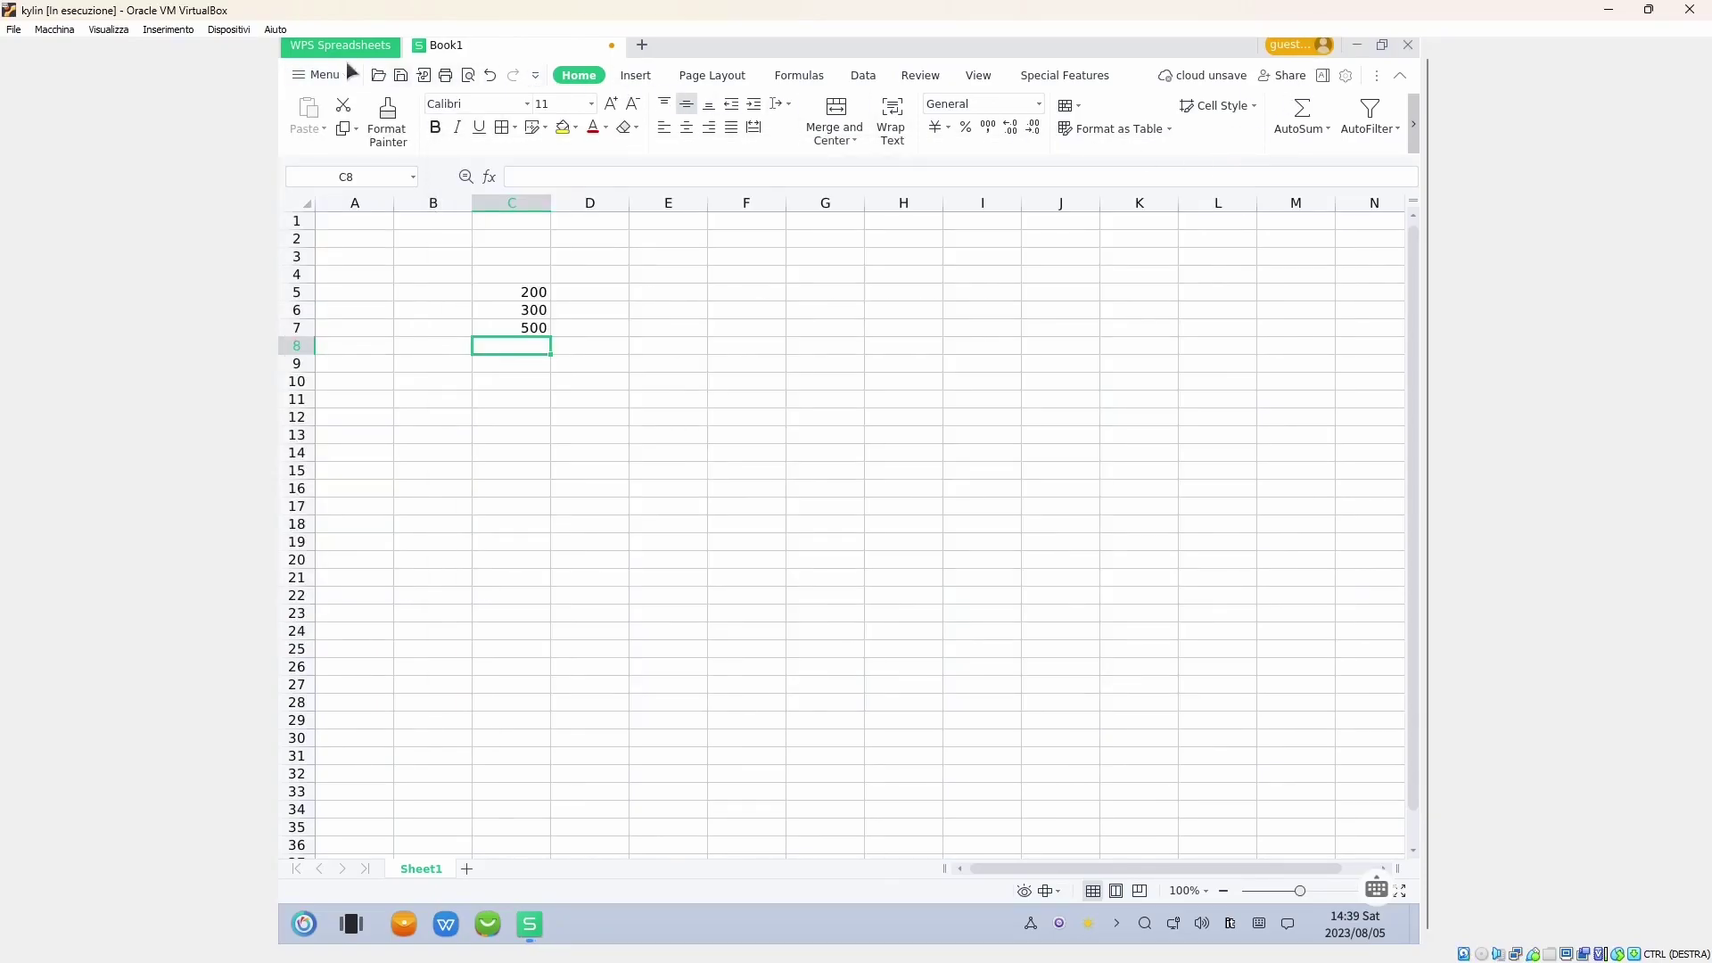
pyautogui.click(322, 77)
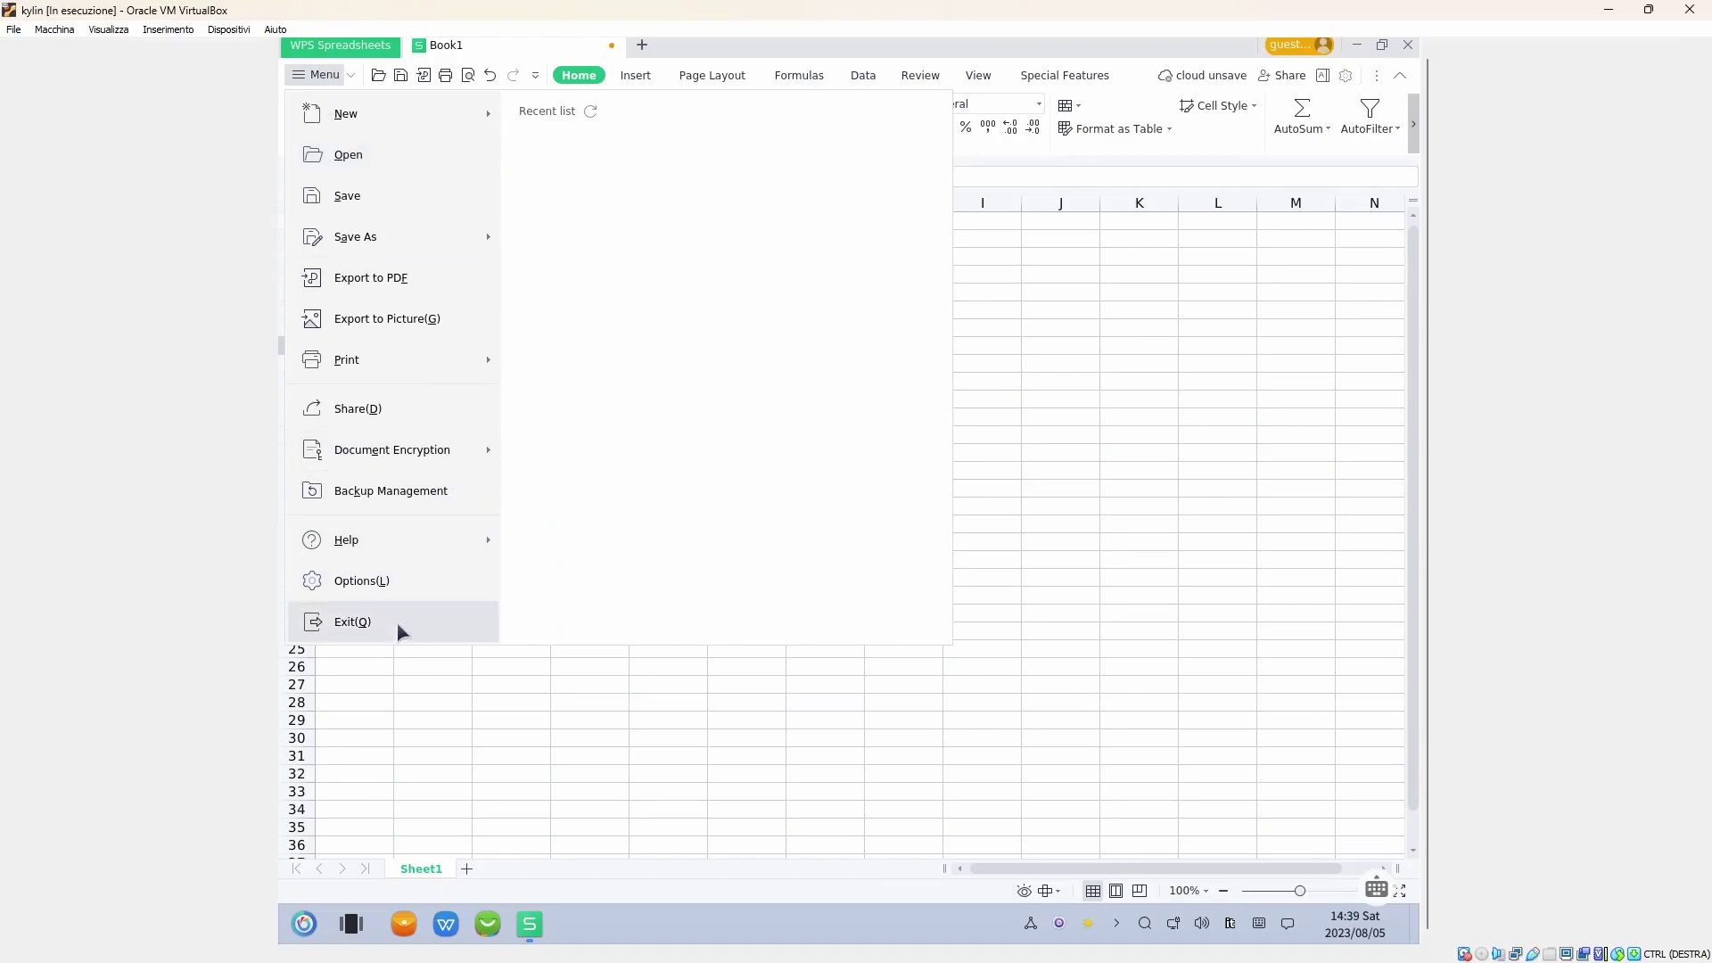
pyautogui.click(1148, 596)
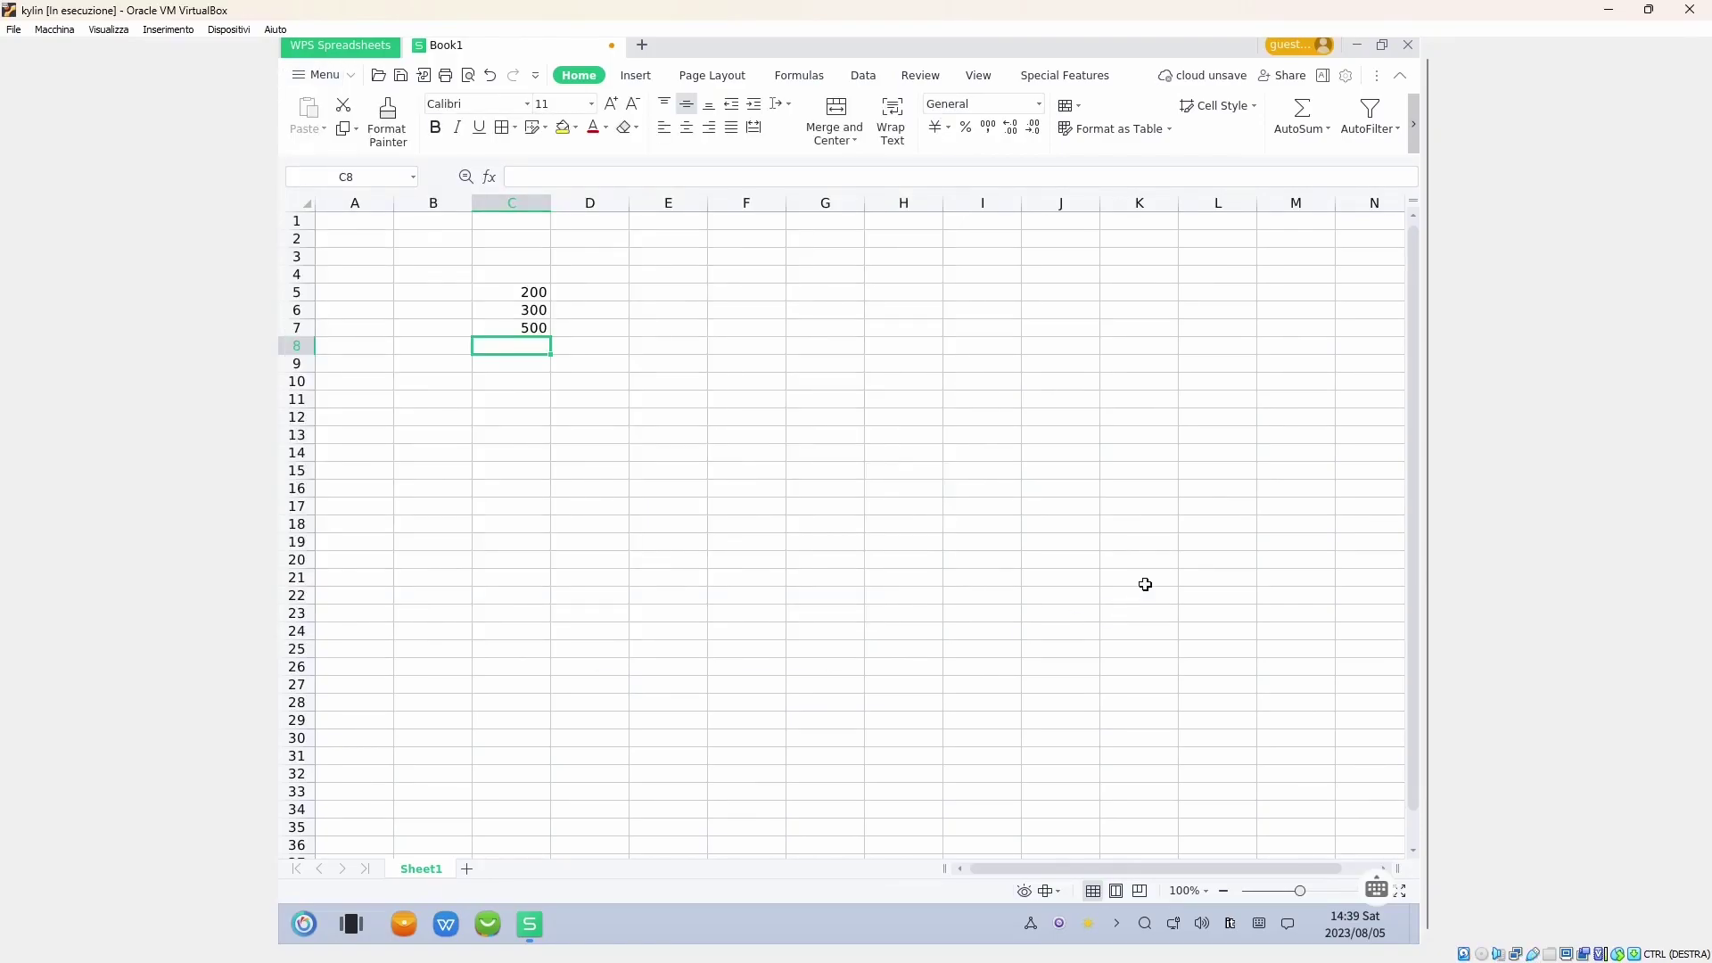
pyautogui.click(726, 81)
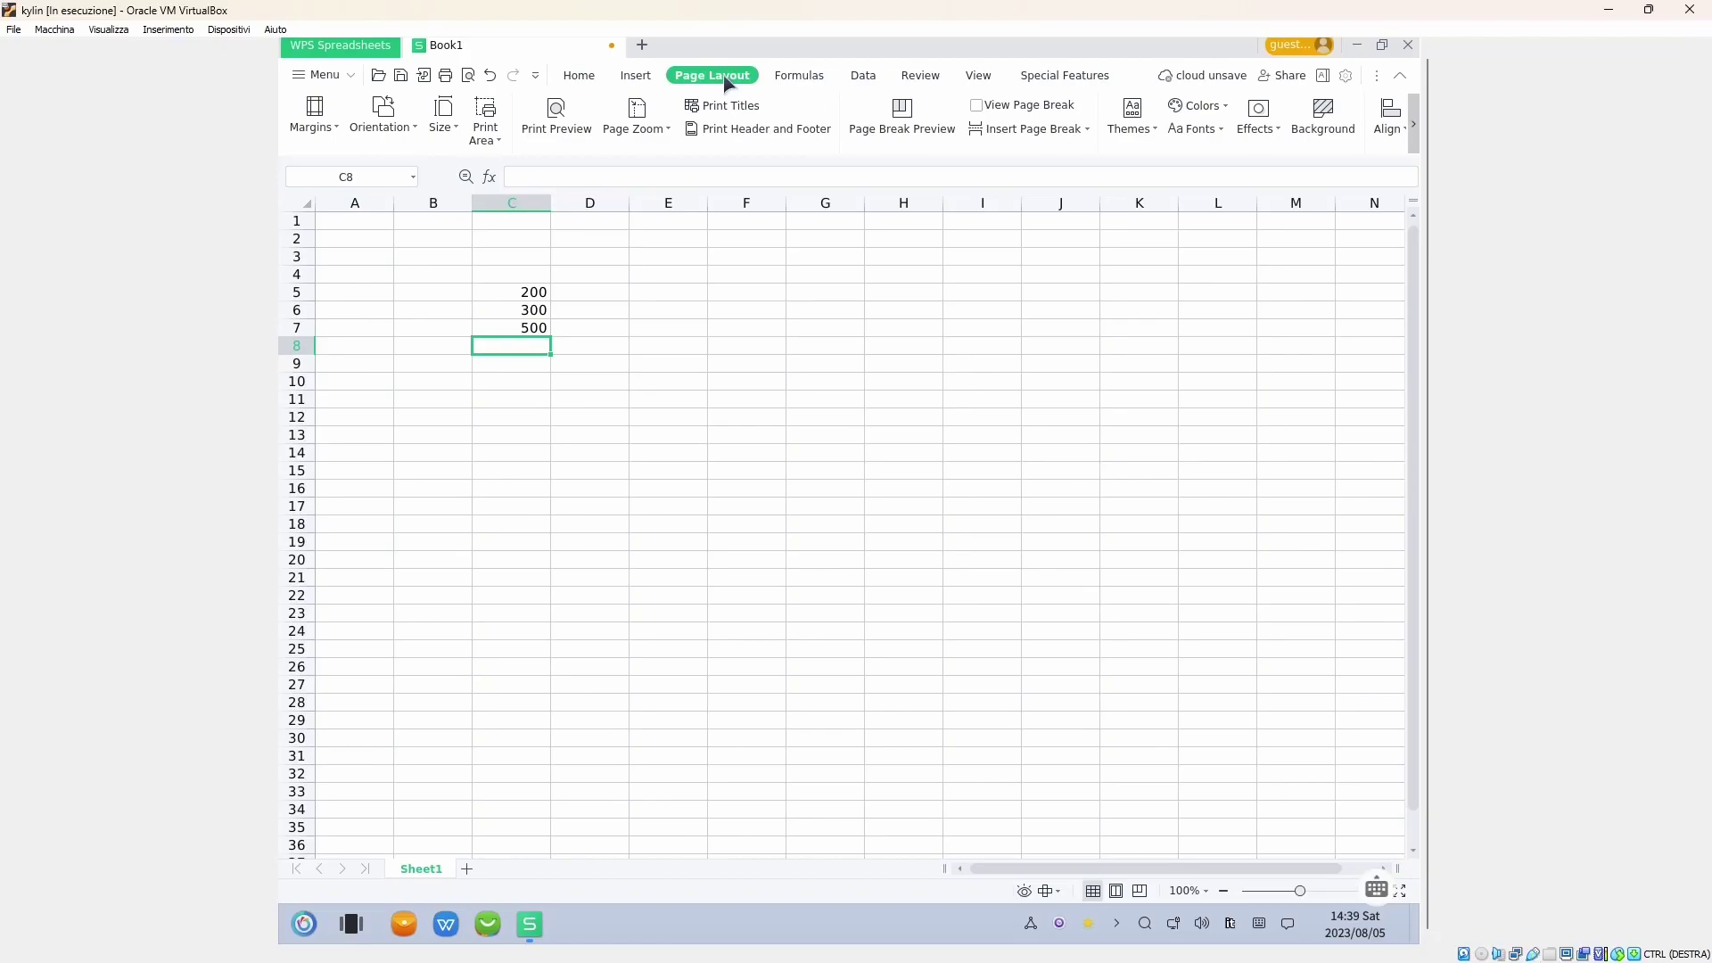
# Exit WPS Spreadsheets without saving the changes to Book1.
pyautogui.click(323, 75)
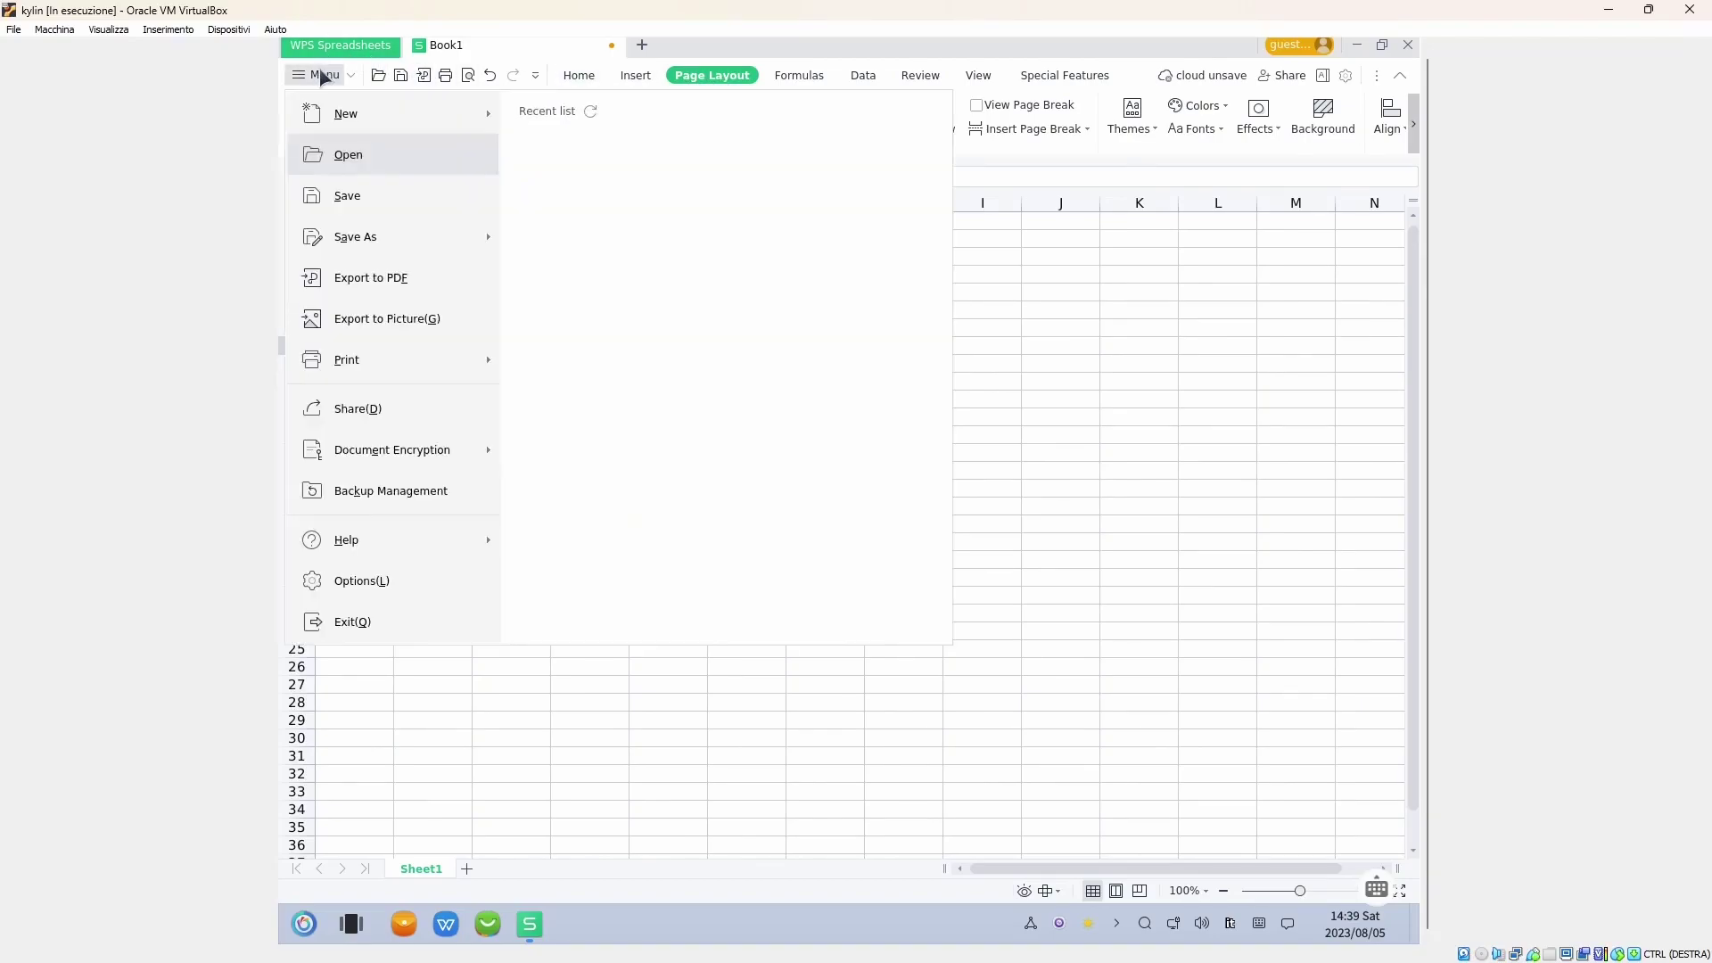
pyautogui.click(387, 615)
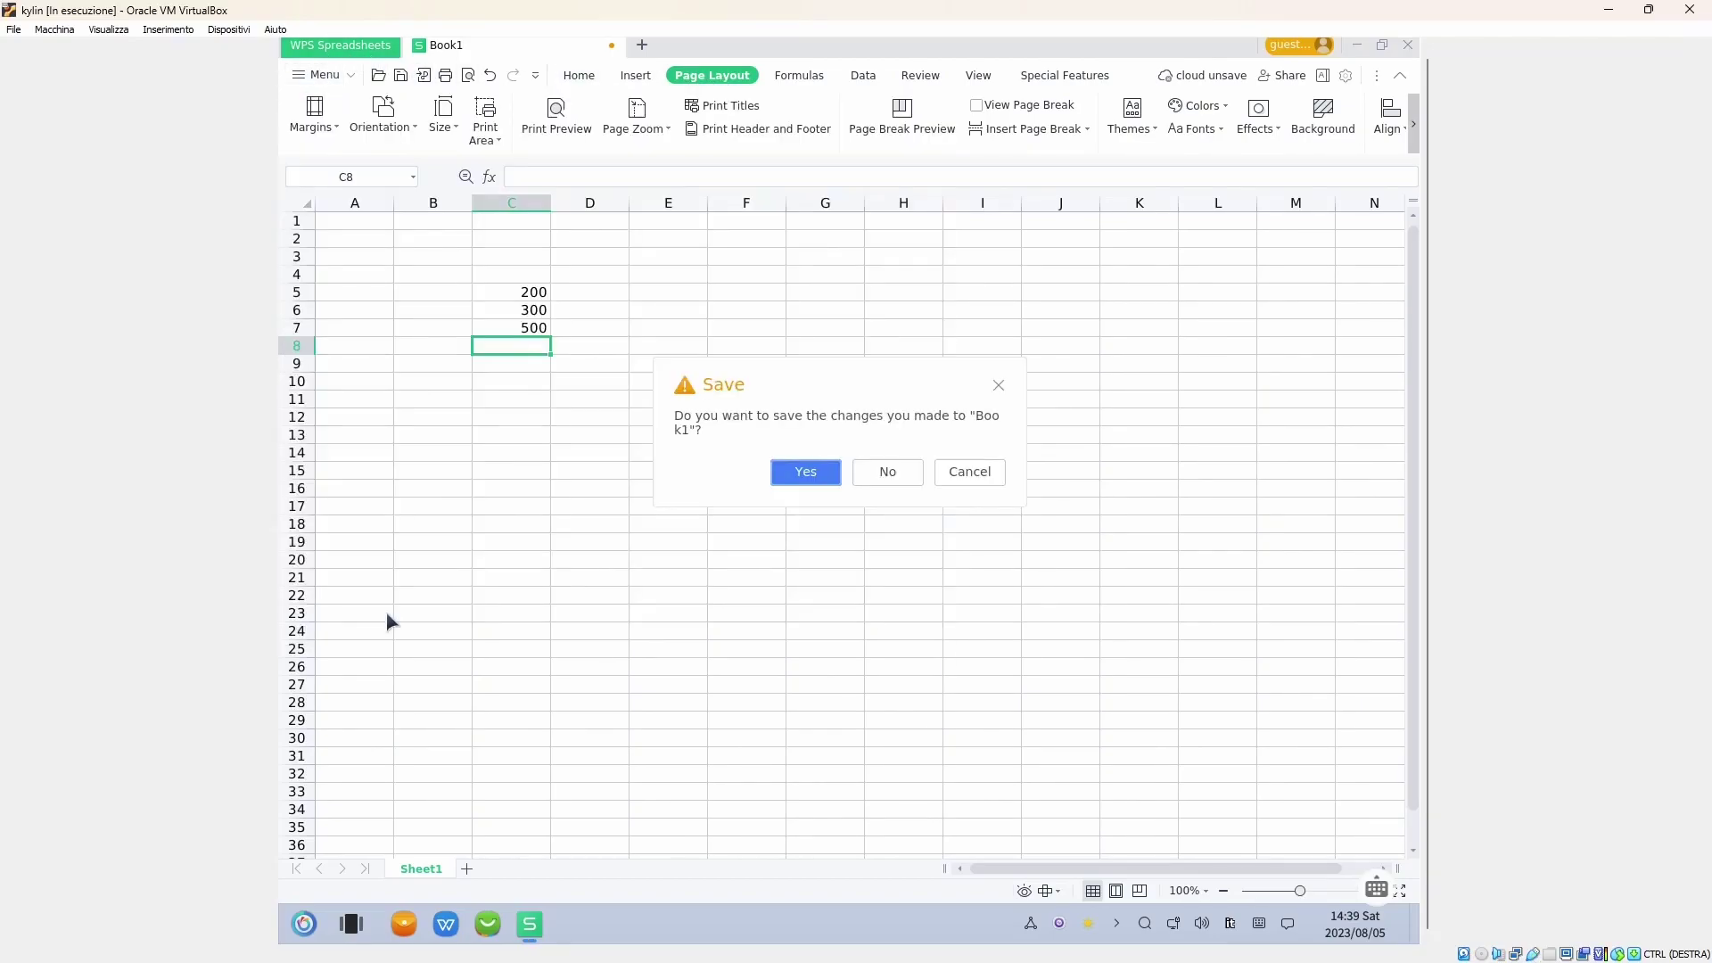
pyautogui.click(888, 473)
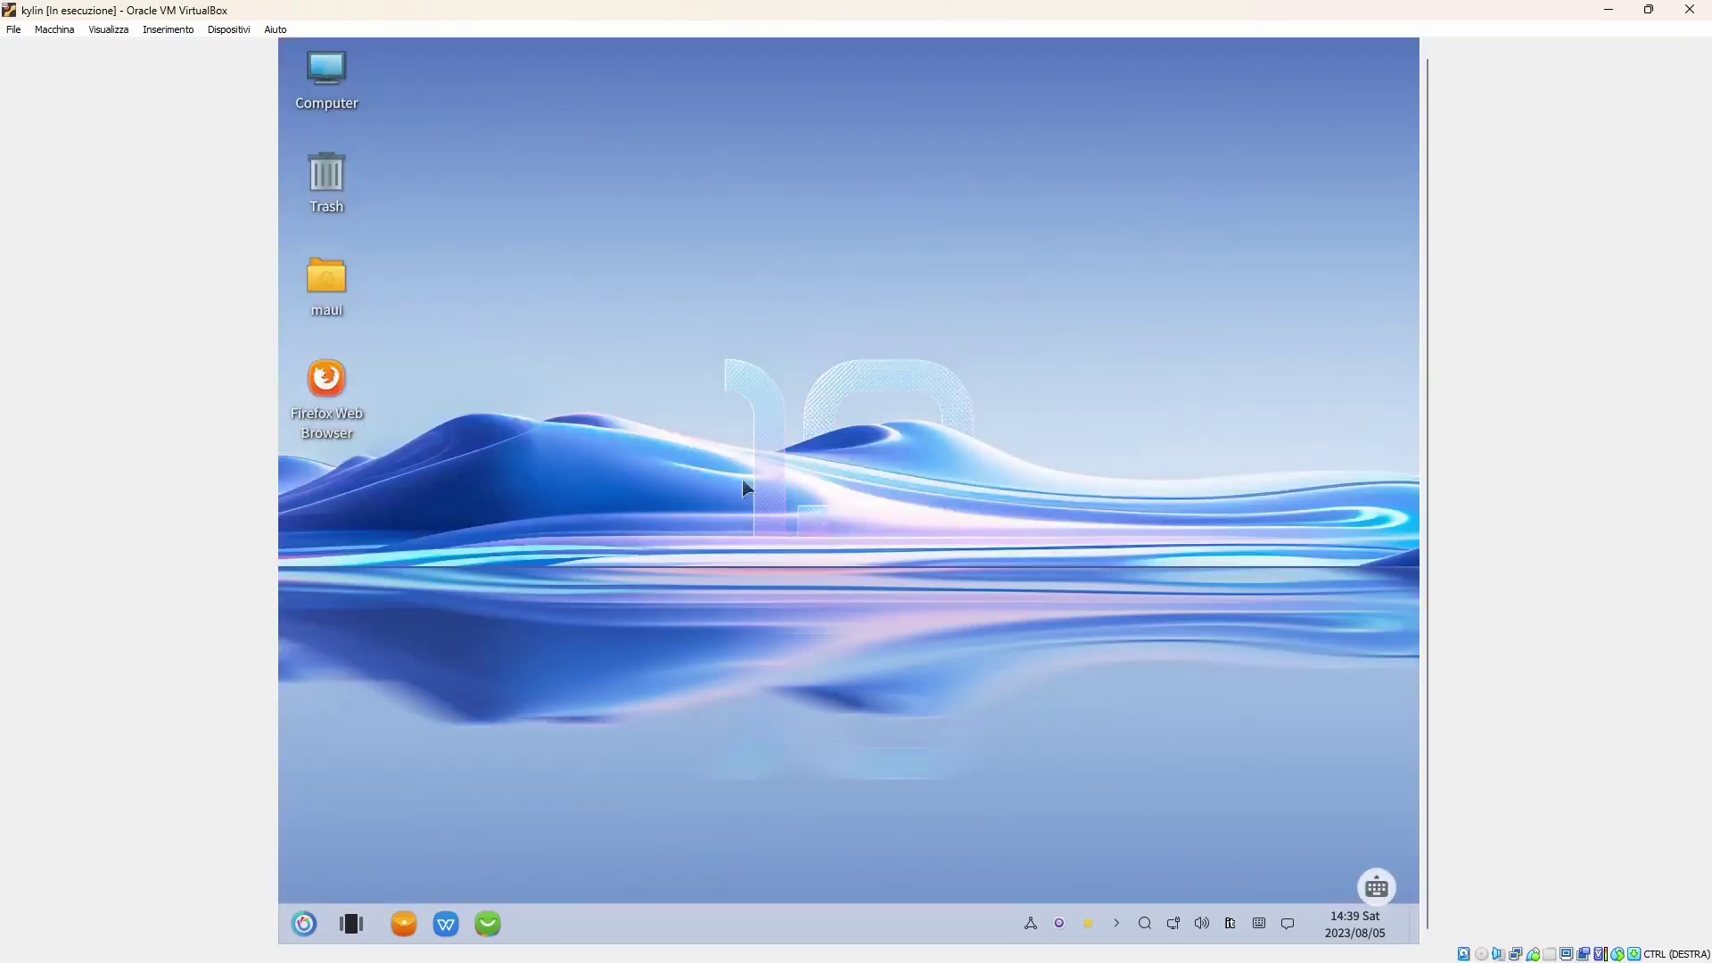
# Launch Firefox Web Browser from the desktop and show the Firefox Privacy Notice page.
pyautogui.click(316, 410)
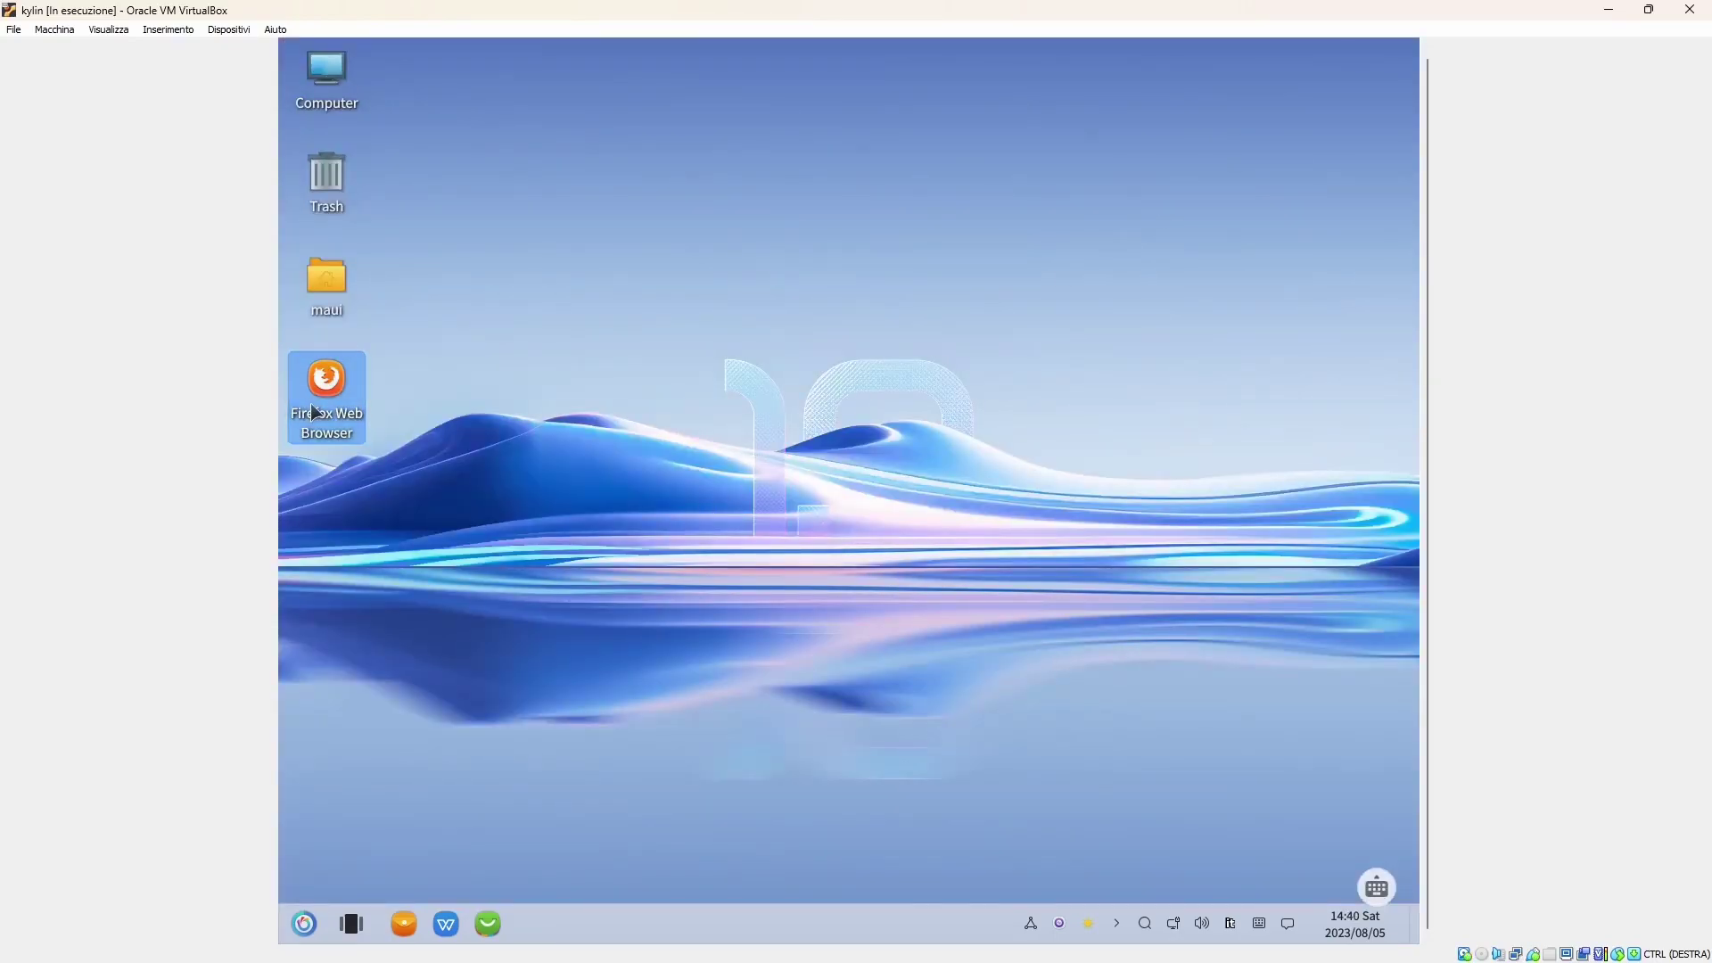
pyautogui.click(316, 412)
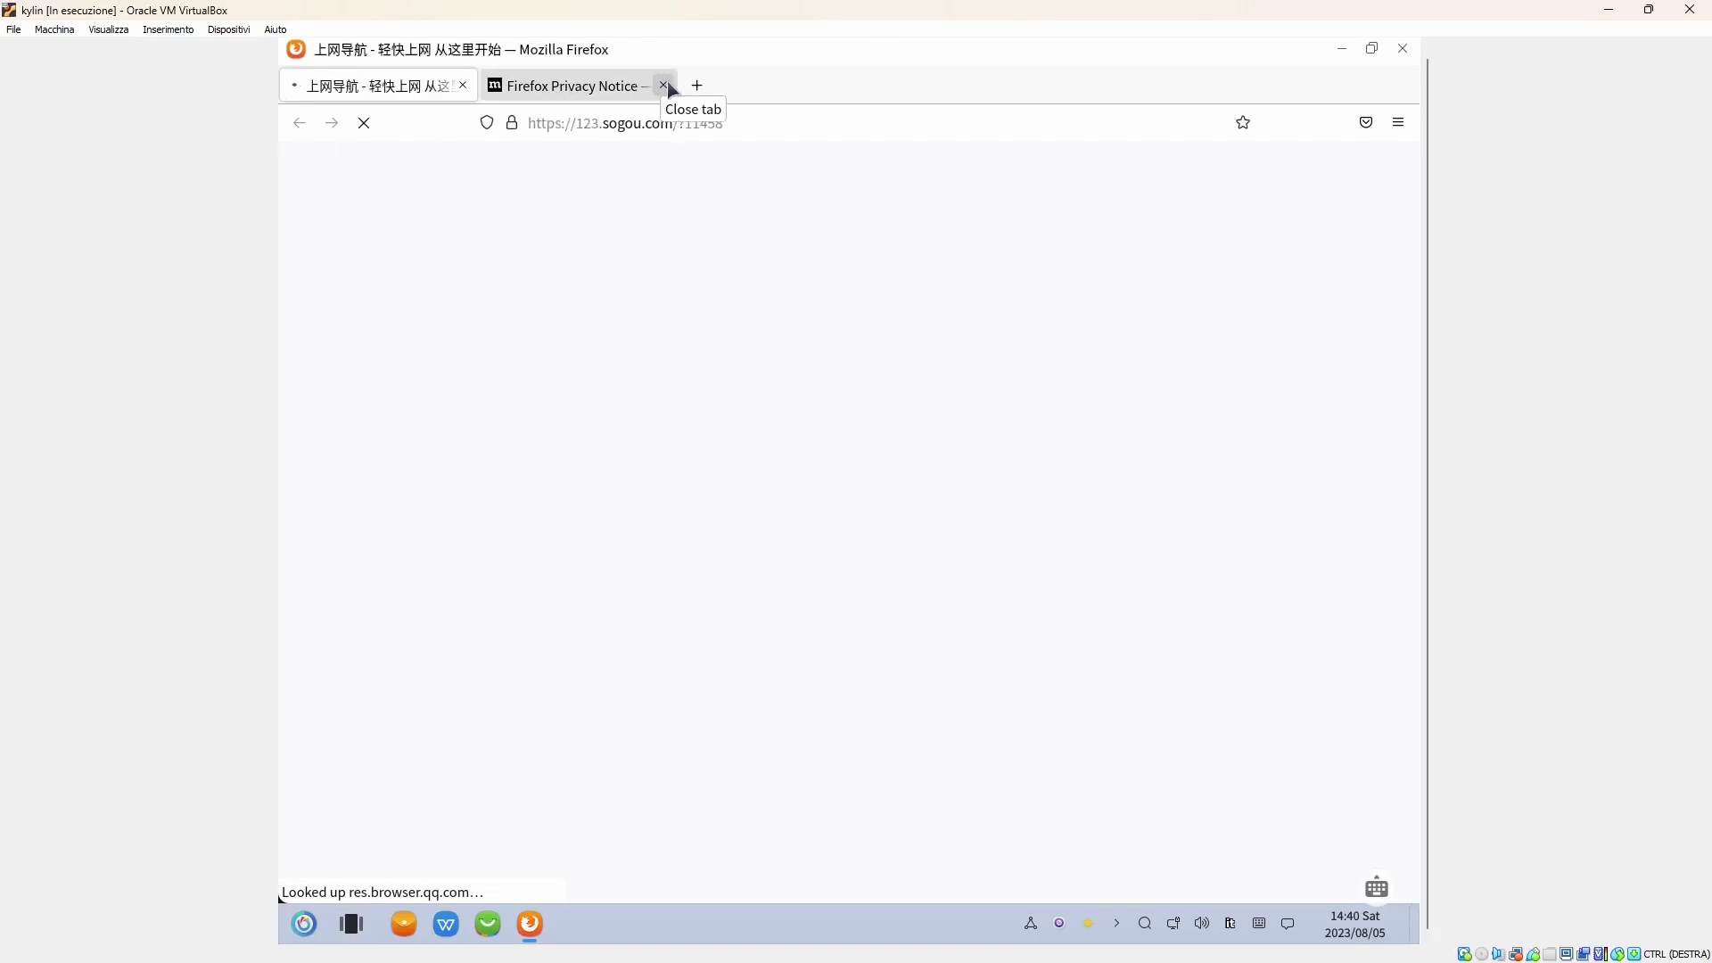
pyautogui.click(581, 95)
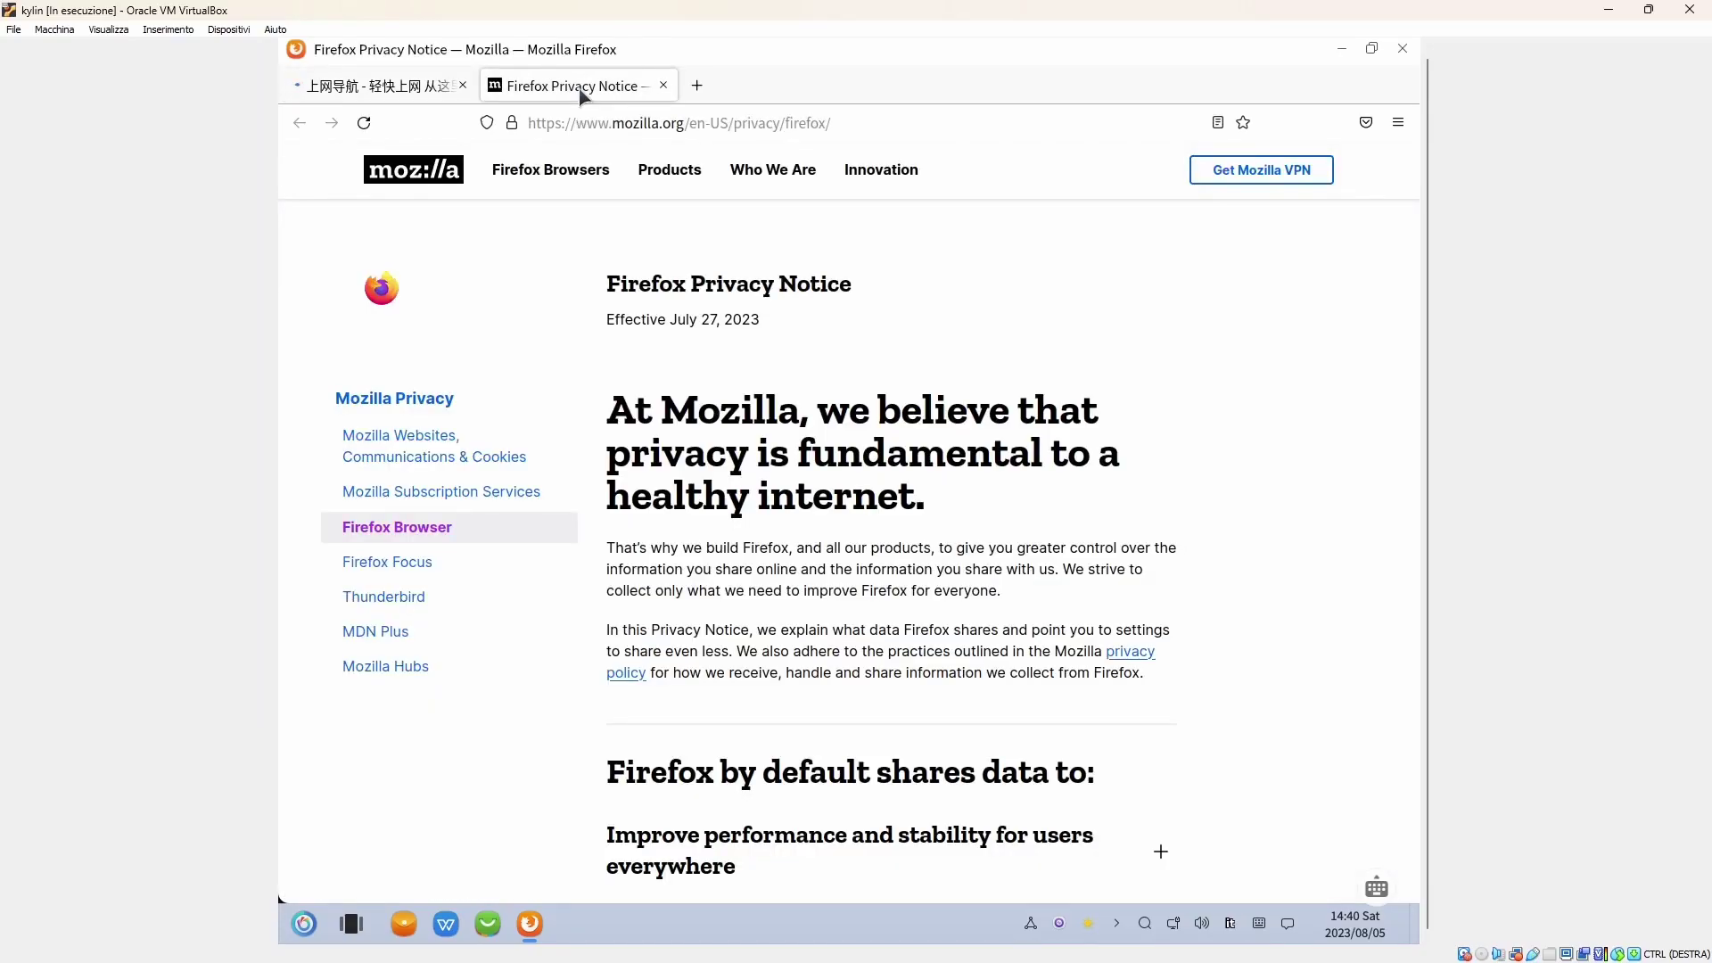
# Check the installed version in the About Firefox window and close it.
pyautogui.click(1398, 125)
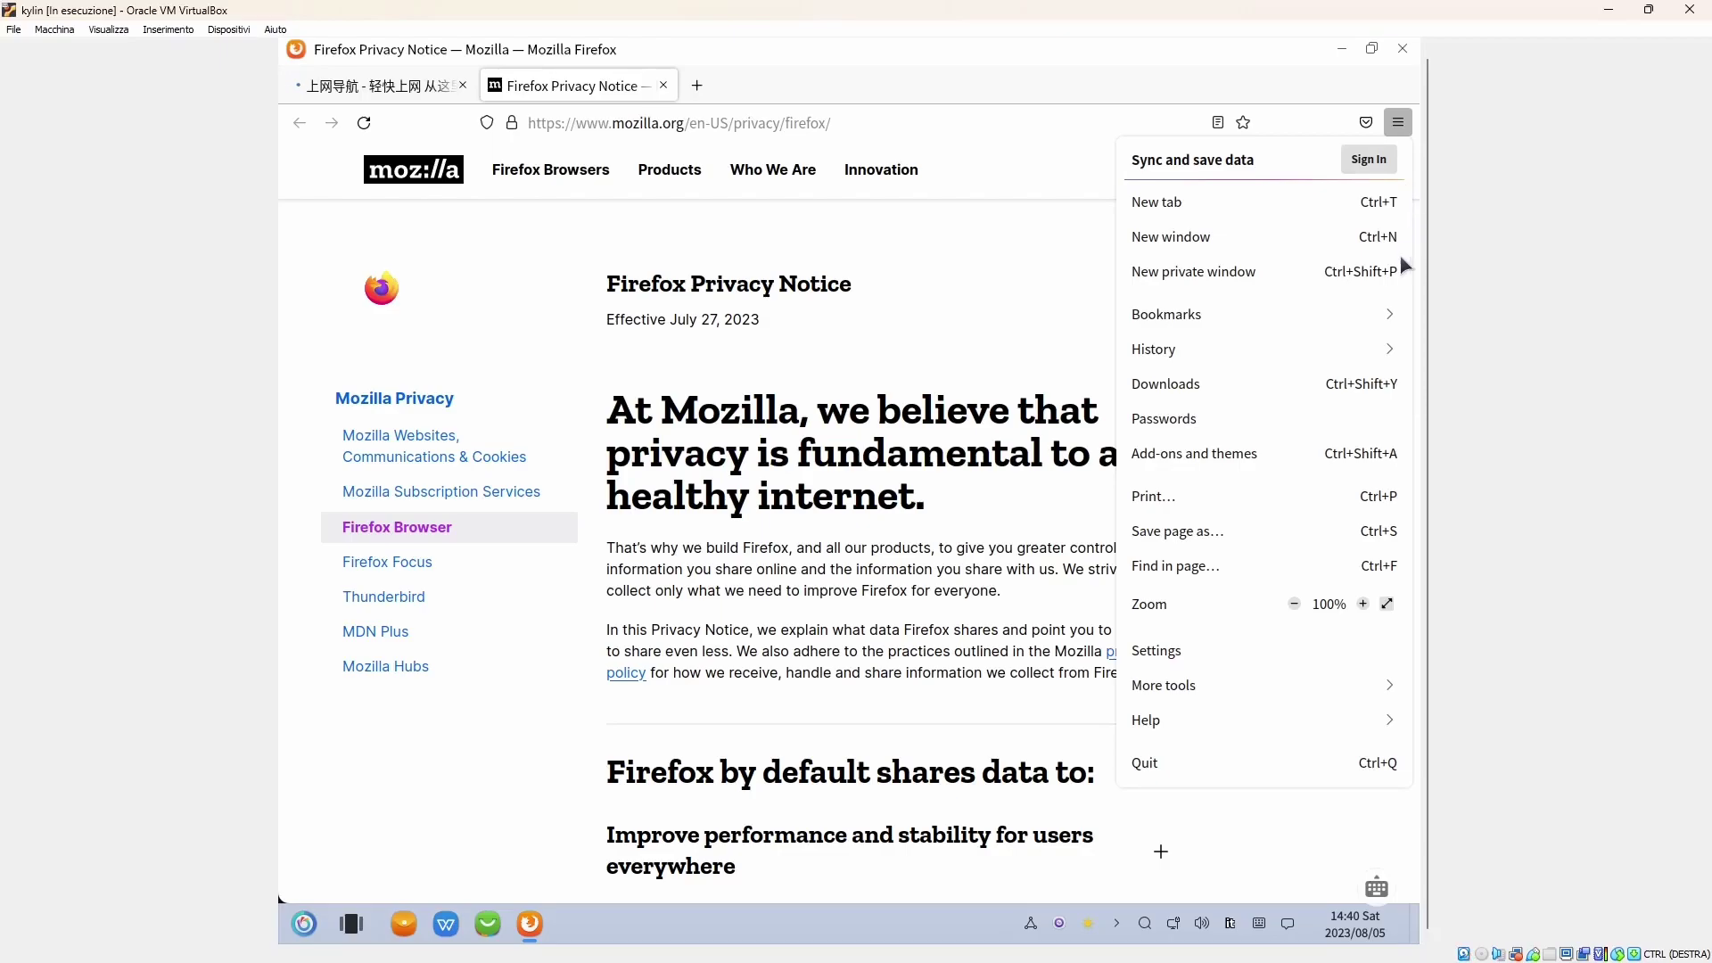
pyautogui.click(1173, 718)
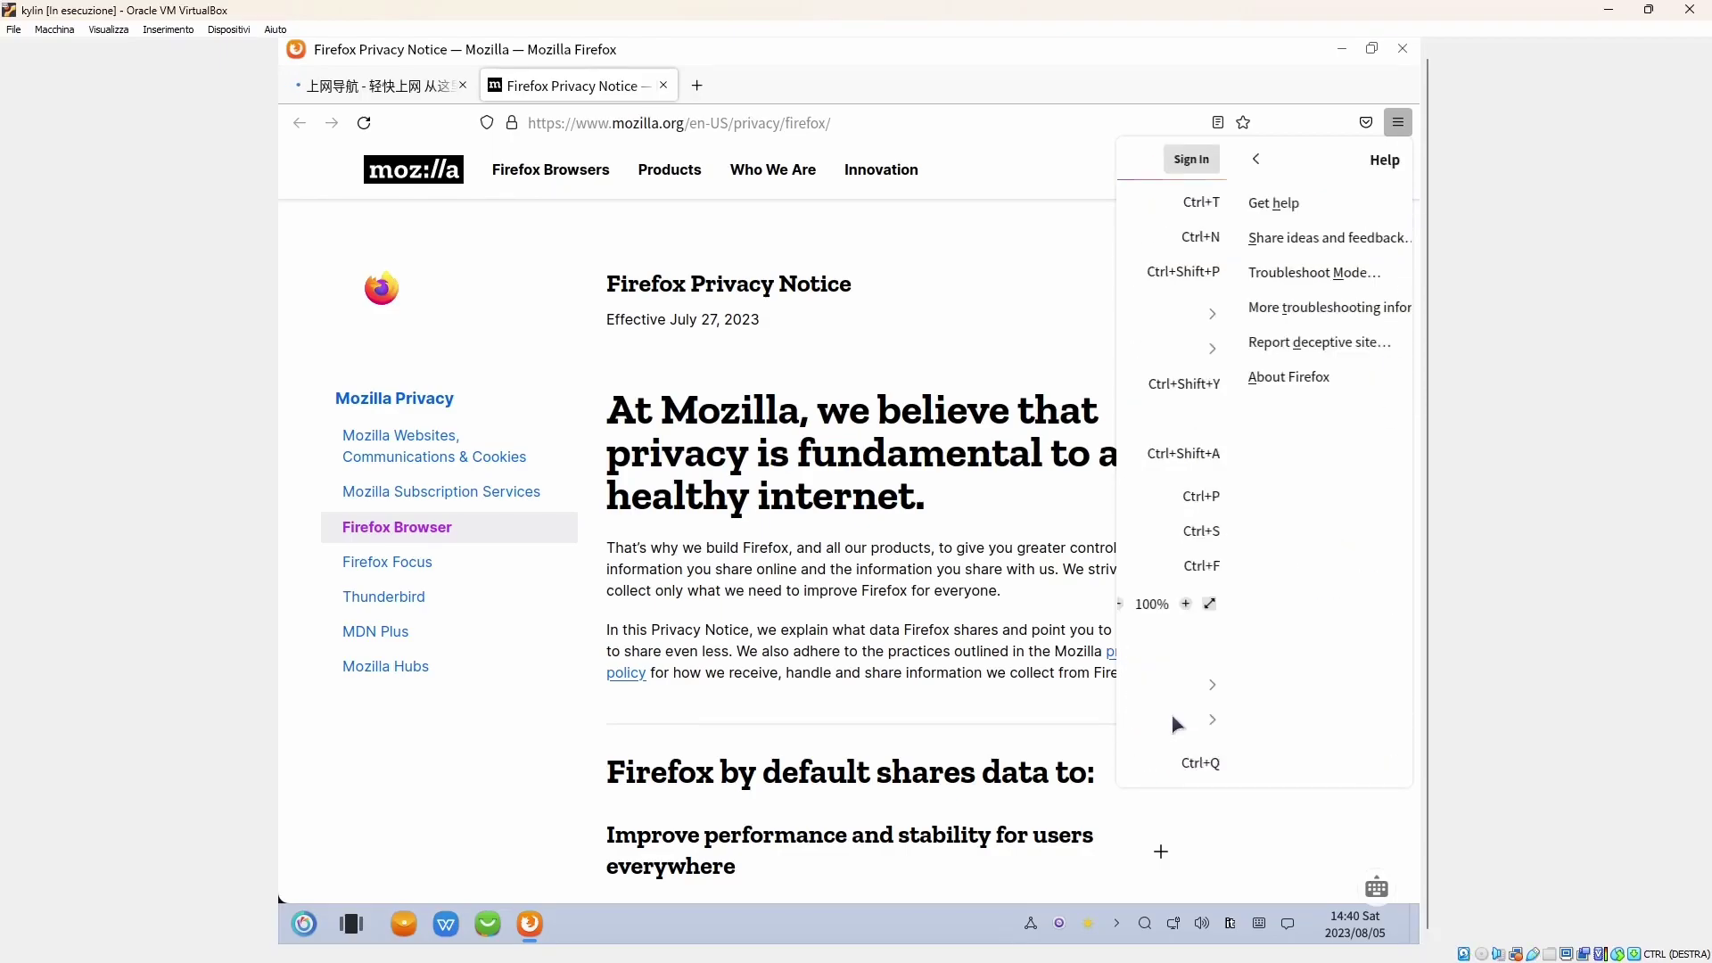
pyautogui.click(1187, 367)
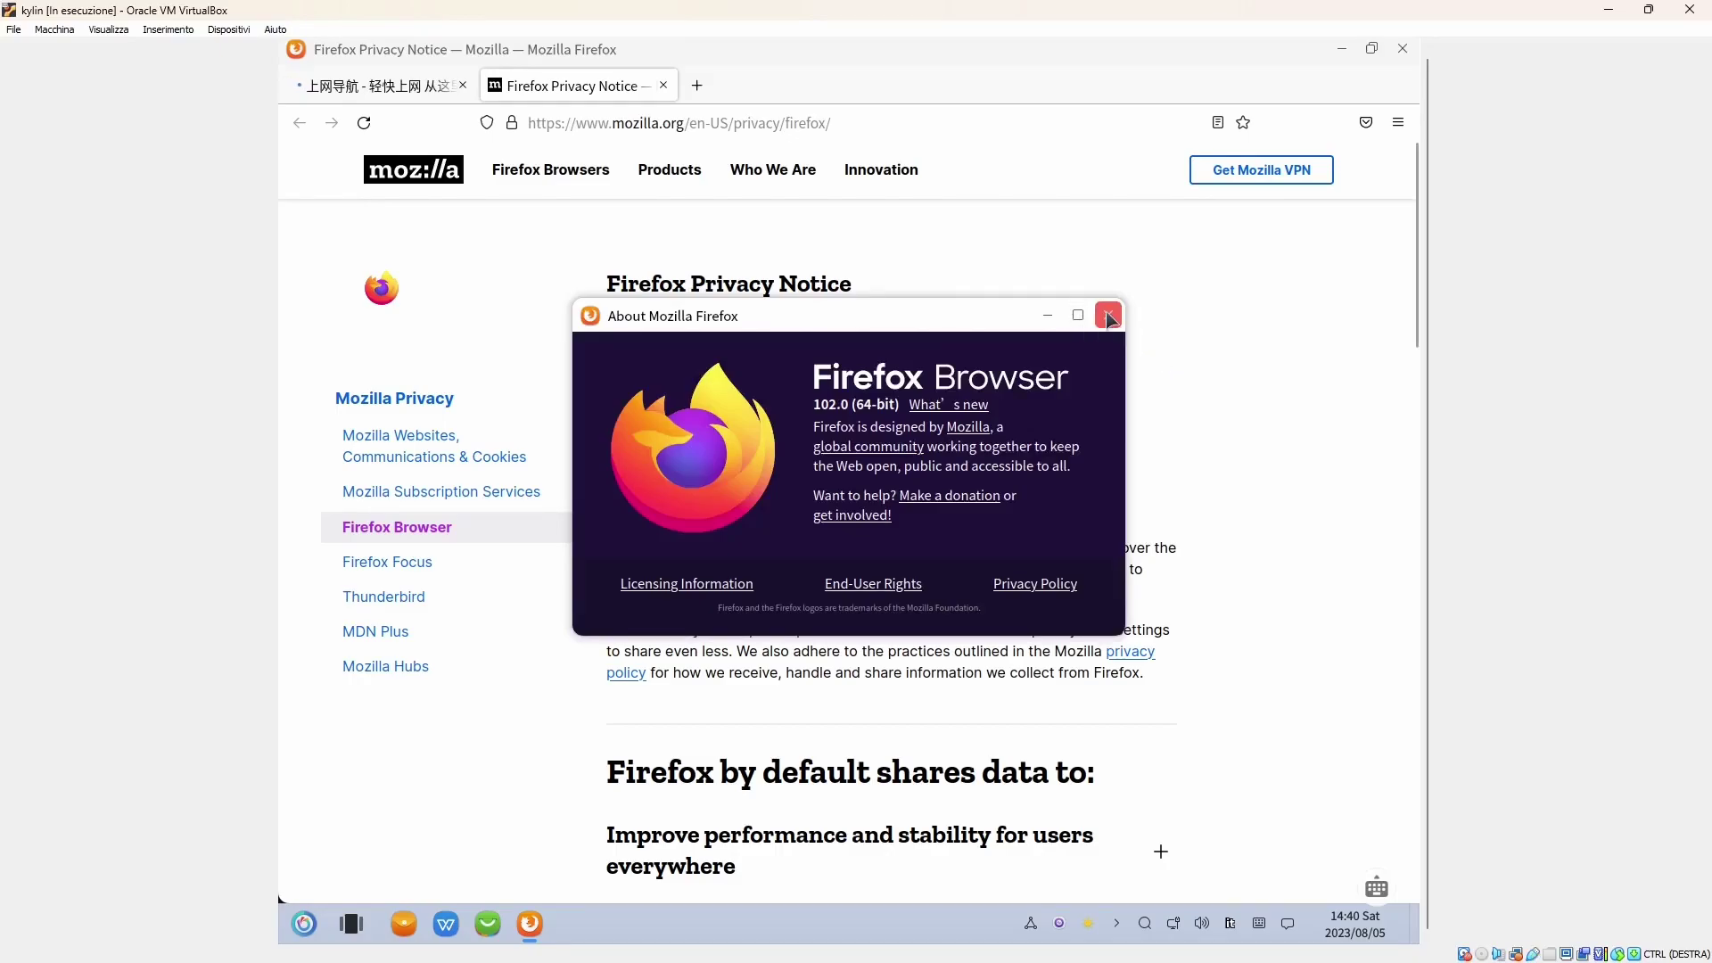
pyautogui.click(1108, 314)
# Look through the Chinese Sogou start page down to its news articles and return to its beginning.
pyautogui.click(406, 95)
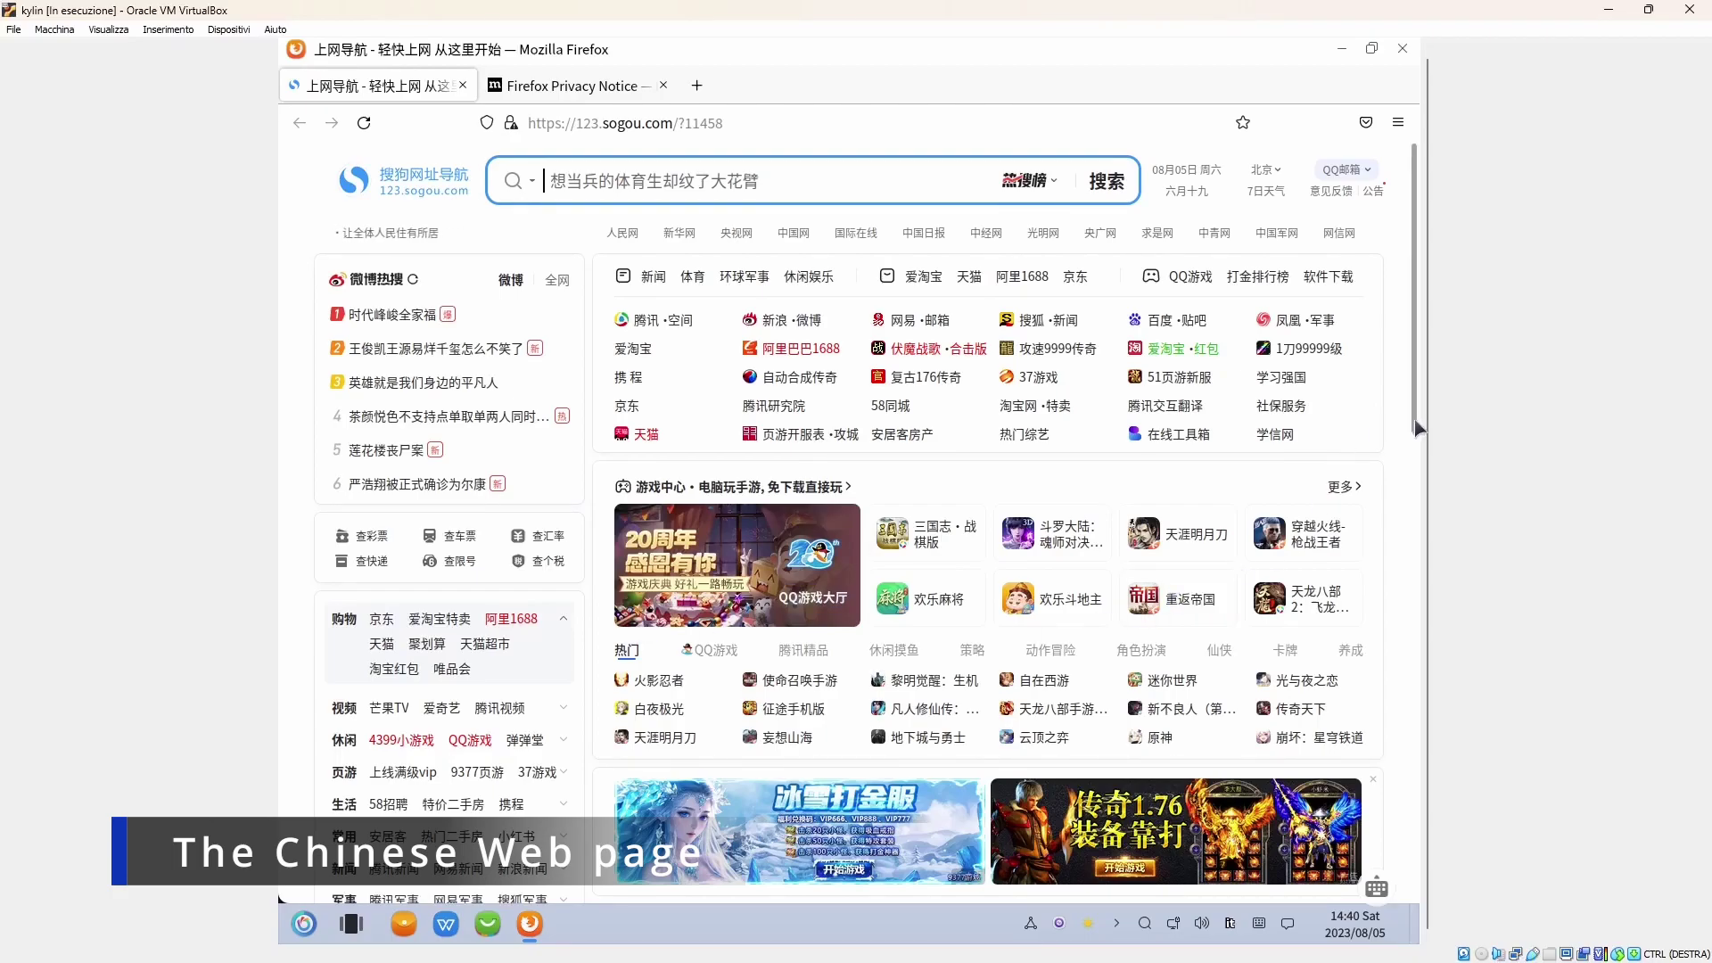
pyautogui.scroll(-15, 1391, 732)
pyautogui.scroll(-3, 1387, 845)
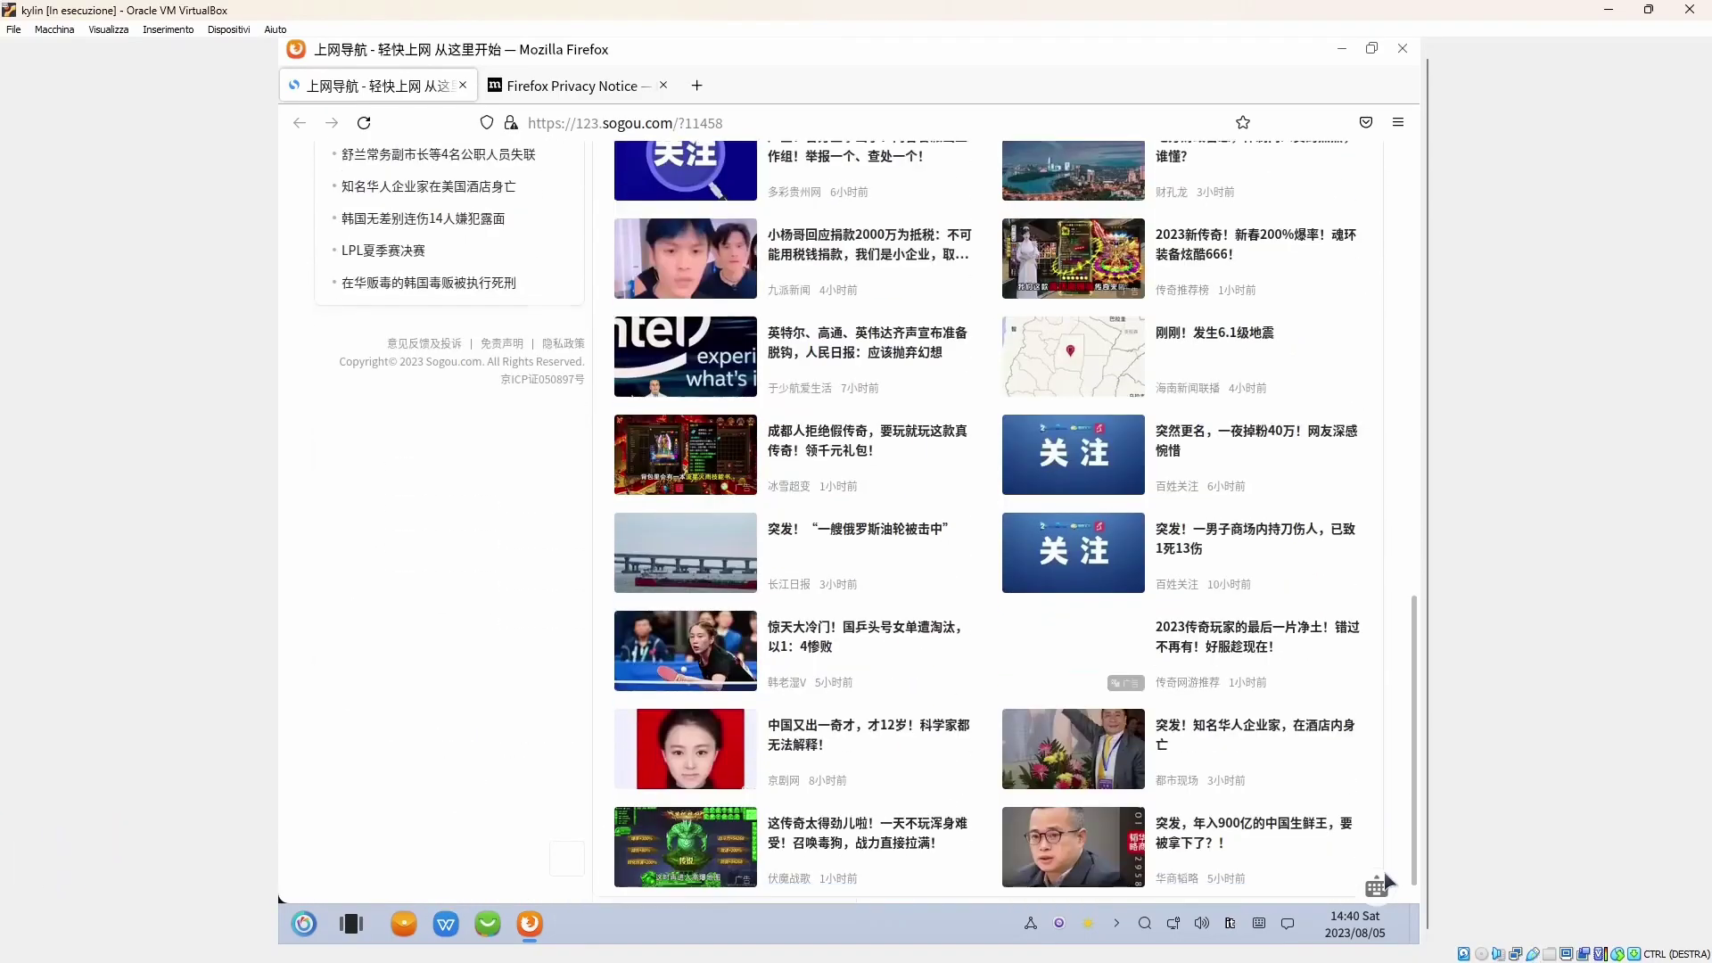
pyautogui.scroll(18, 1385, 661)
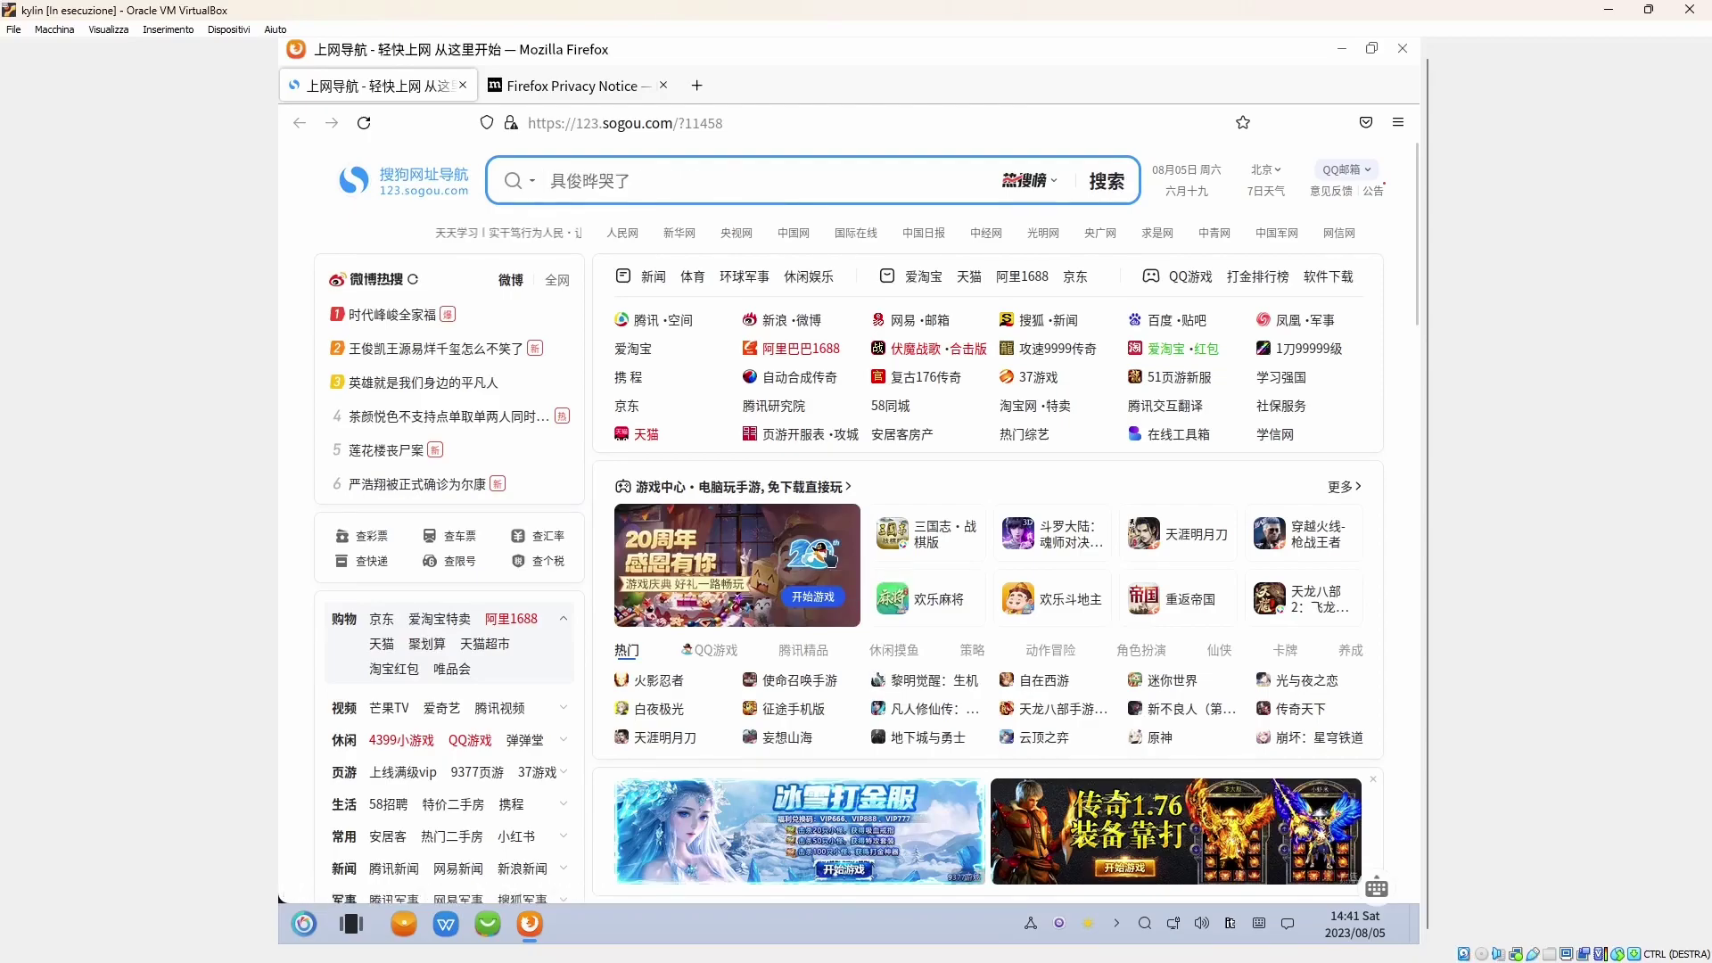
# Open the QQ games site from the game centre banner, and close its tab and the Firefox Privacy Notice tab.
pyautogui.click(829, 559)
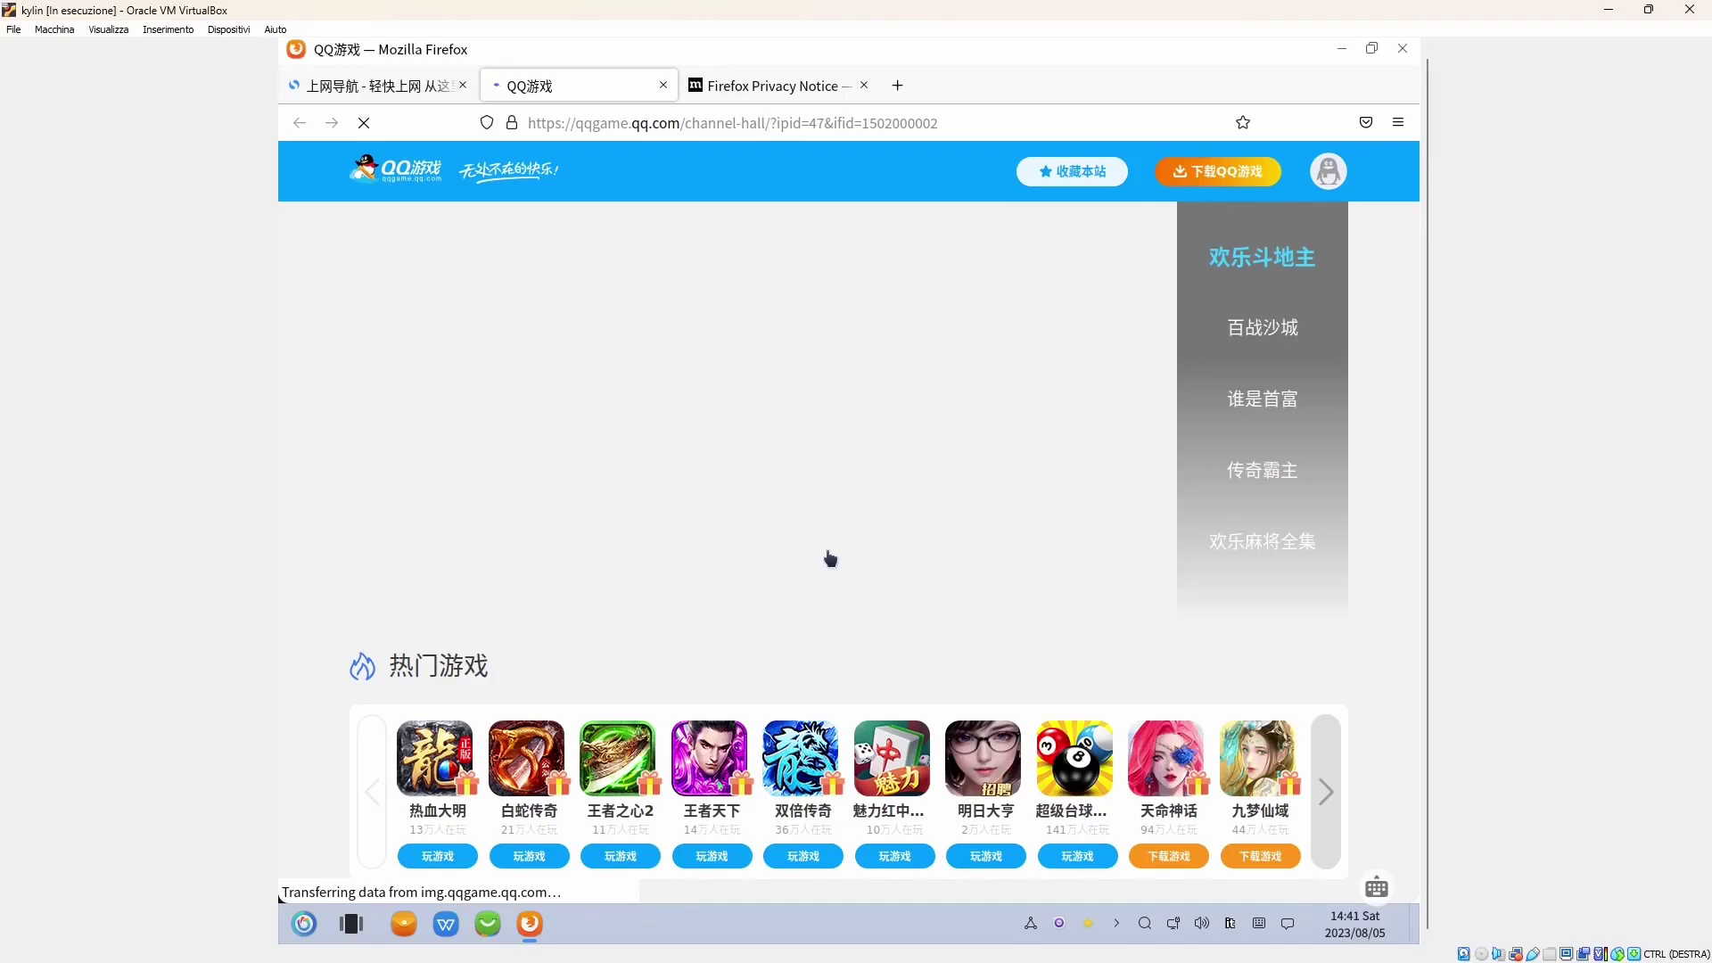
pyautogui.click(862, 85)
pyautogui.click(662, 86)
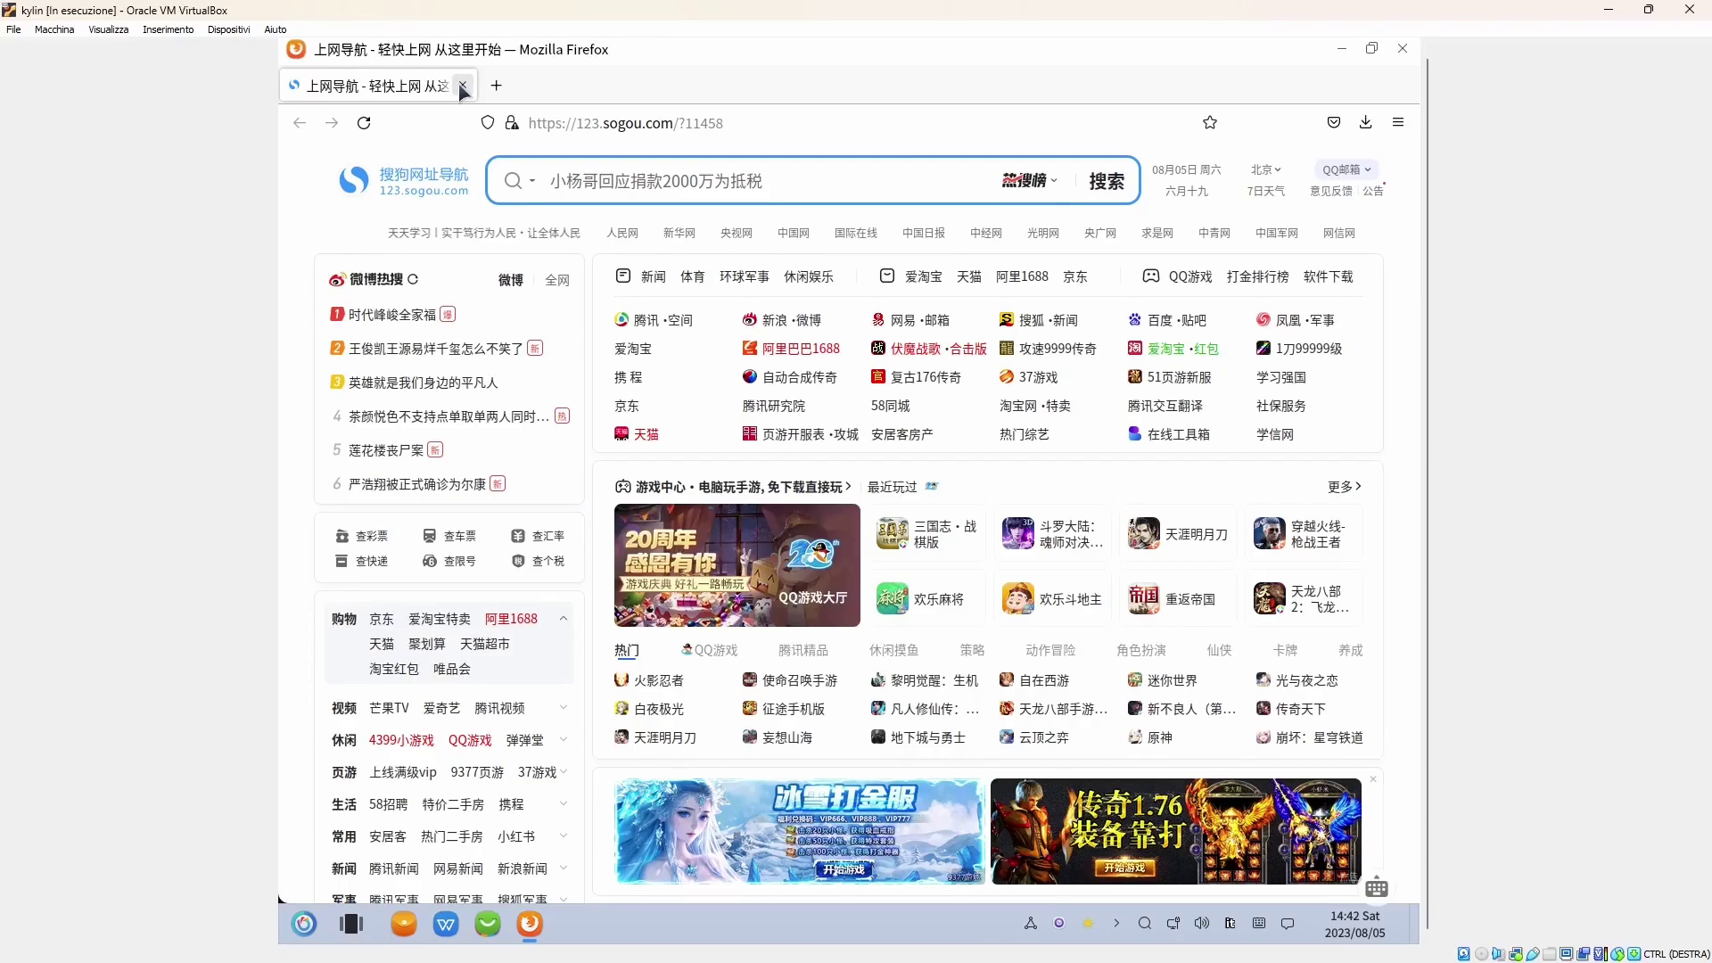
# Close the Sogou start page tab and the remaining Firefox window.
pyautogui.click(462, 86)
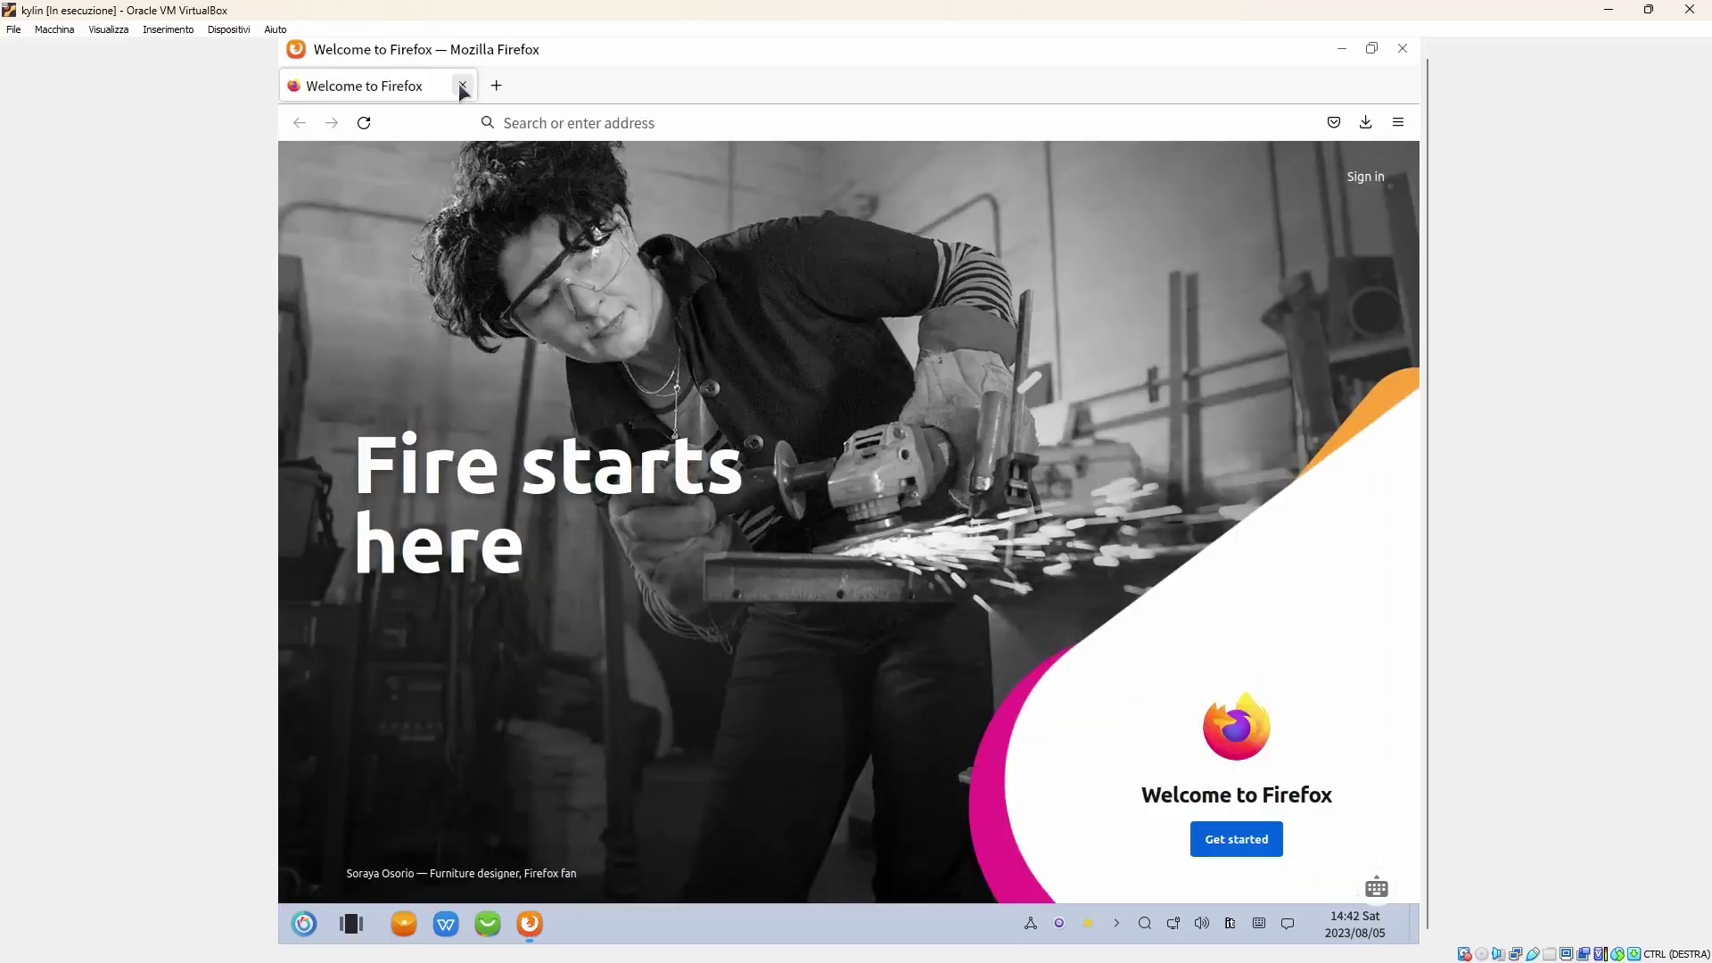
pyautogui.click(1401, 50)
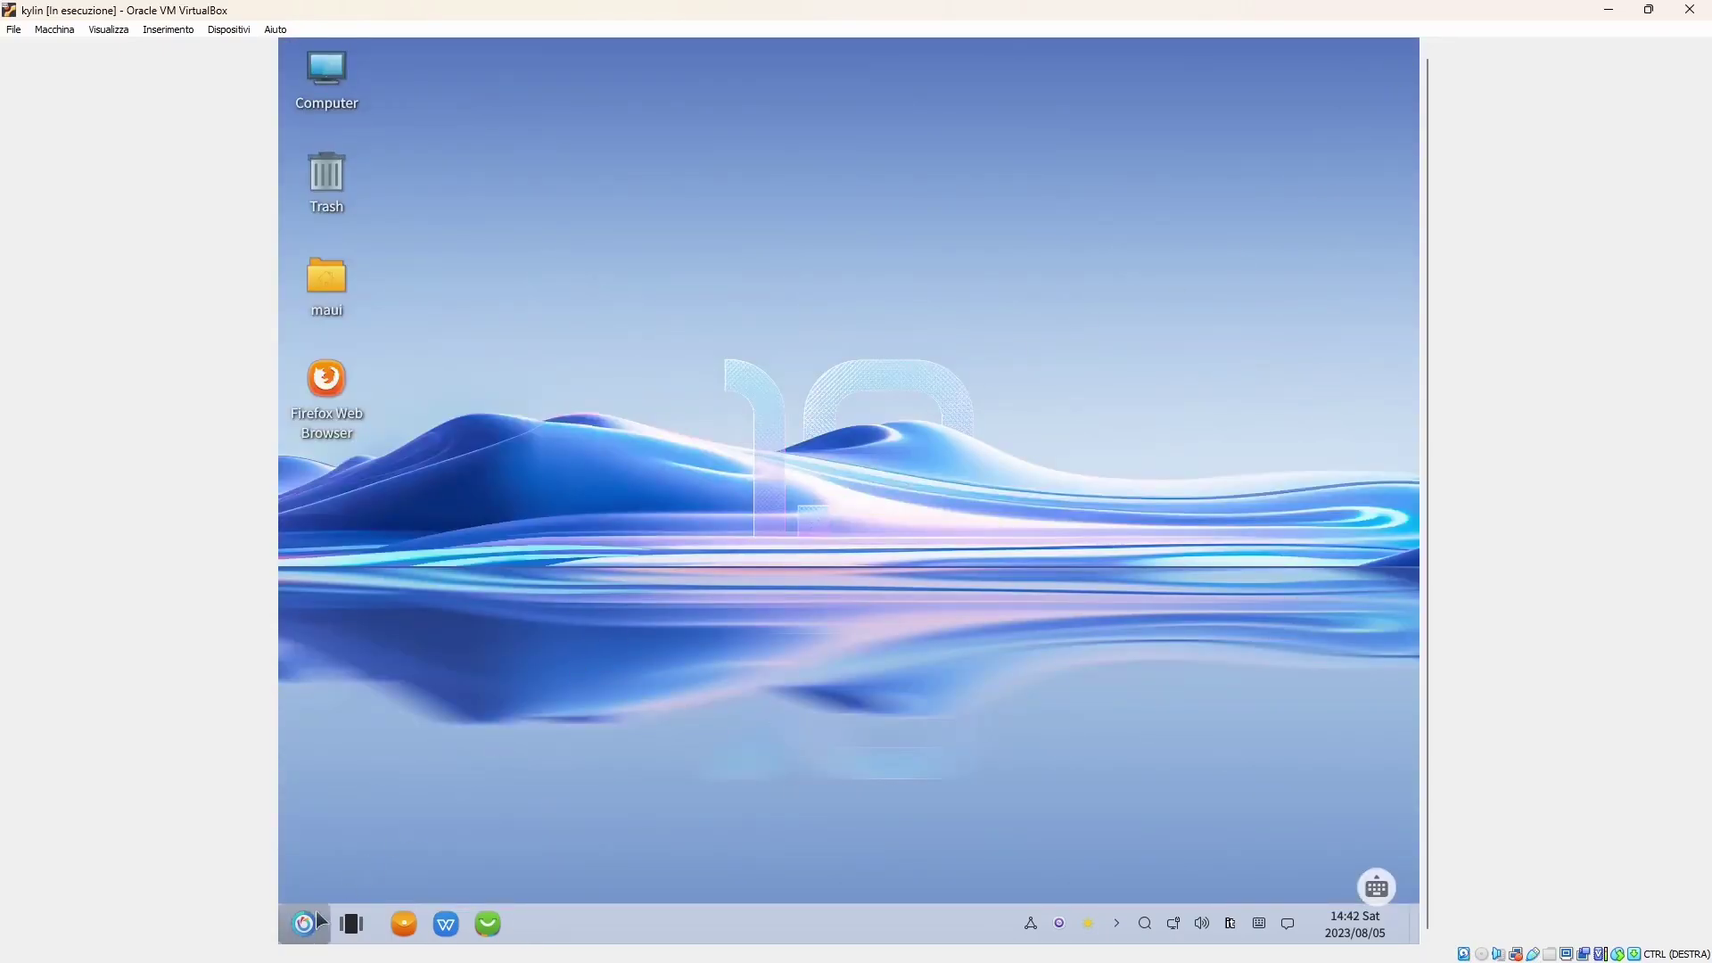
# Find kylin-os-manager in the list of all applications and launch it.
pyautogui.click(294, 926)
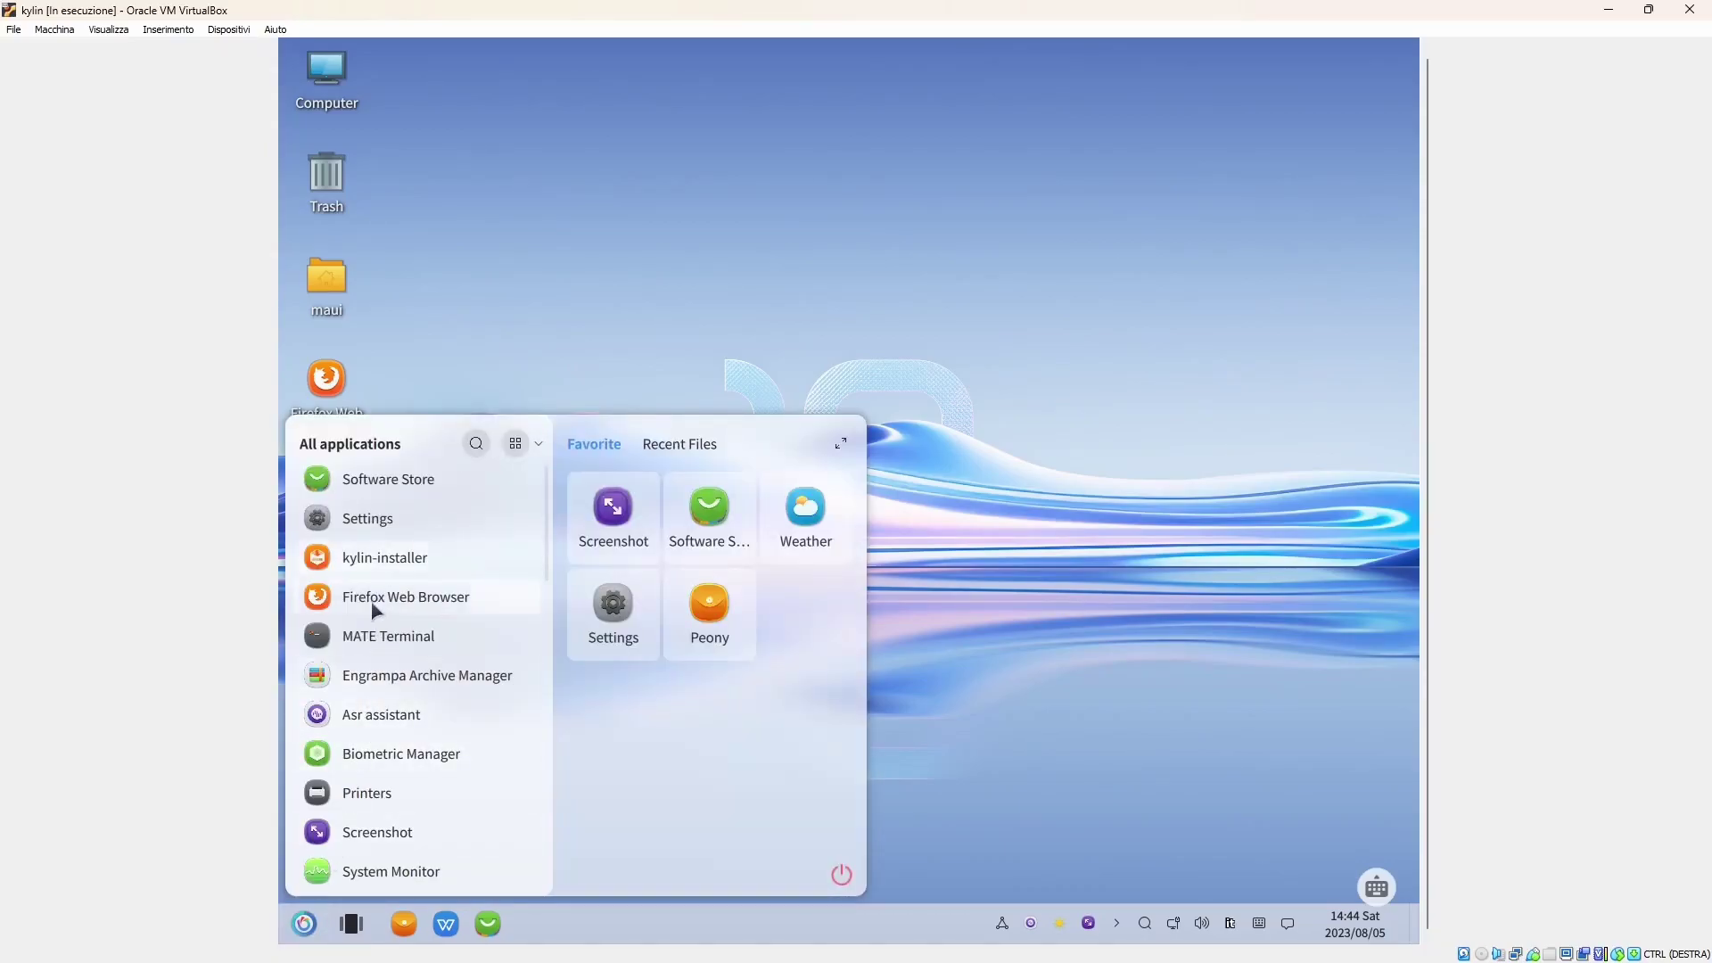
pyautogui.scroll(-3, 359, 707)
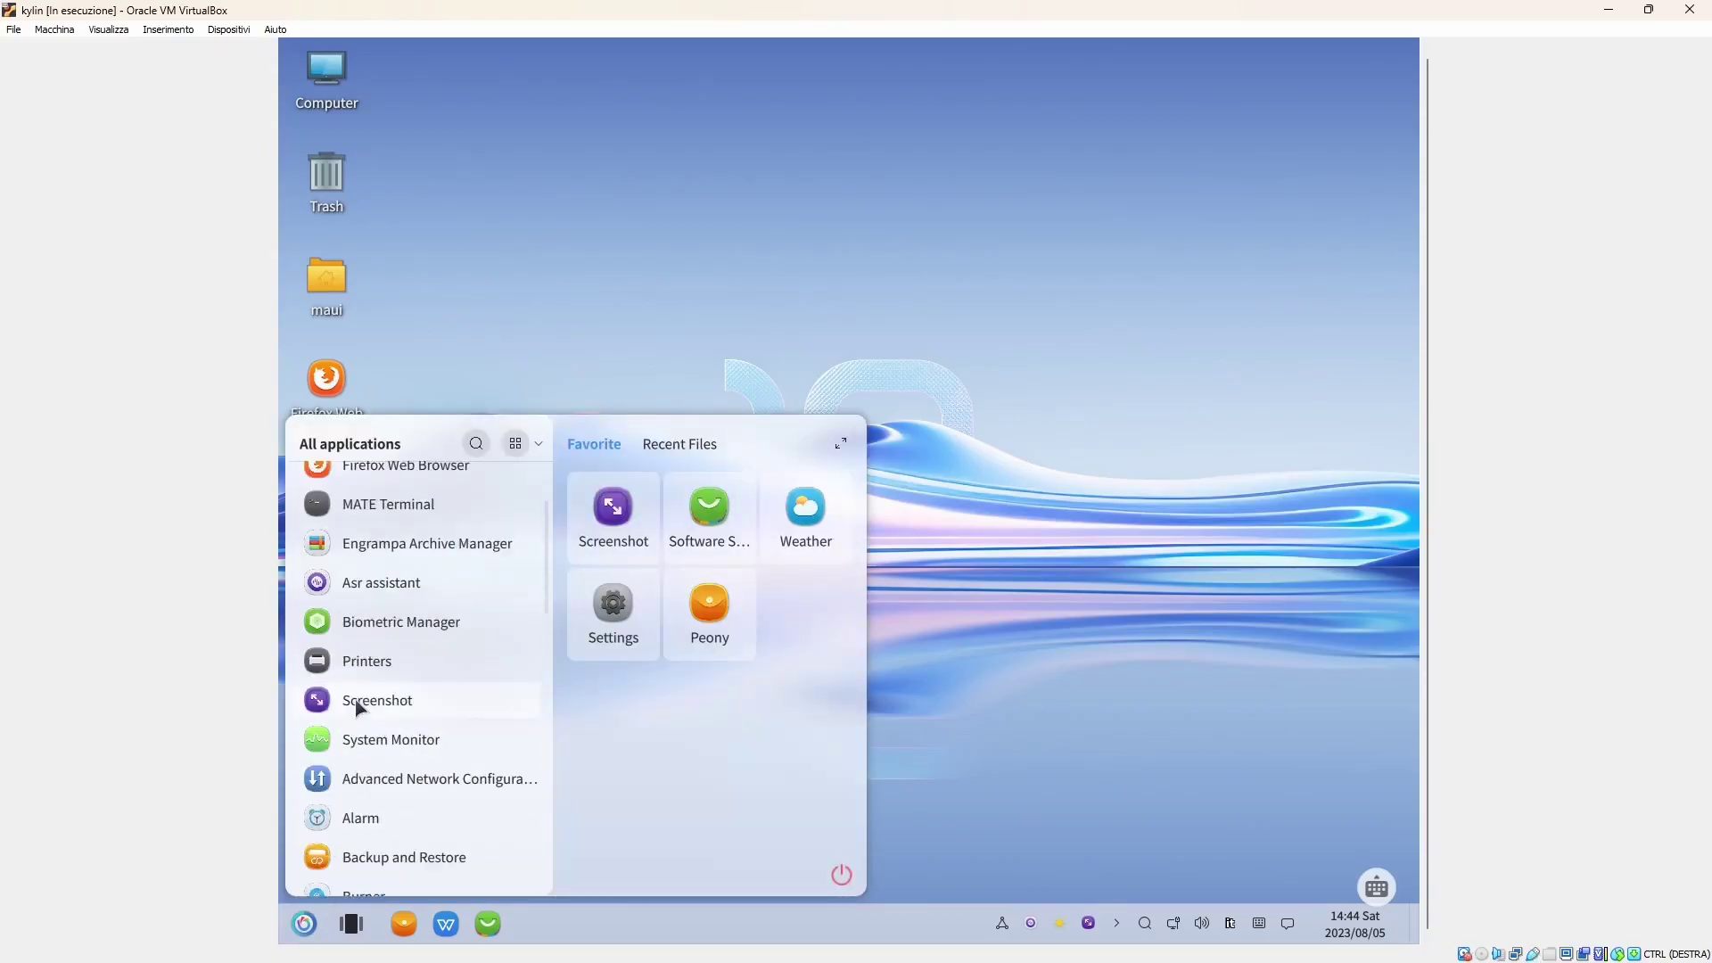
pyautogui.scroll(-5, 358, 707)
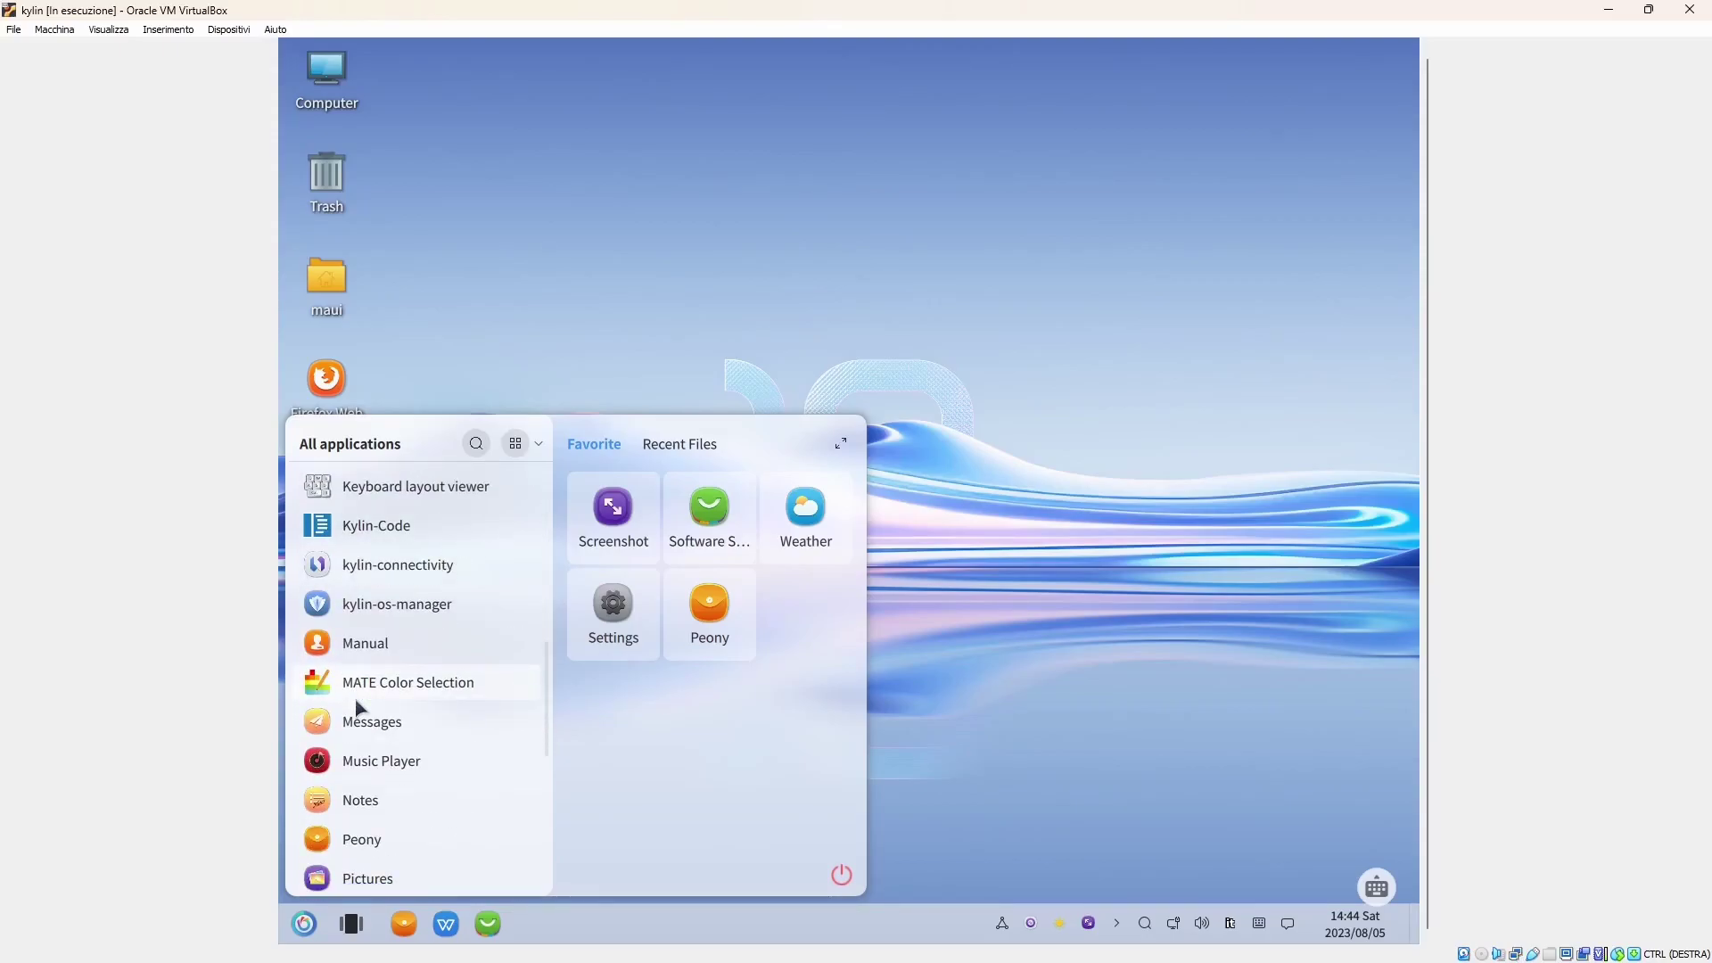
pyautogui.click(403, 604)
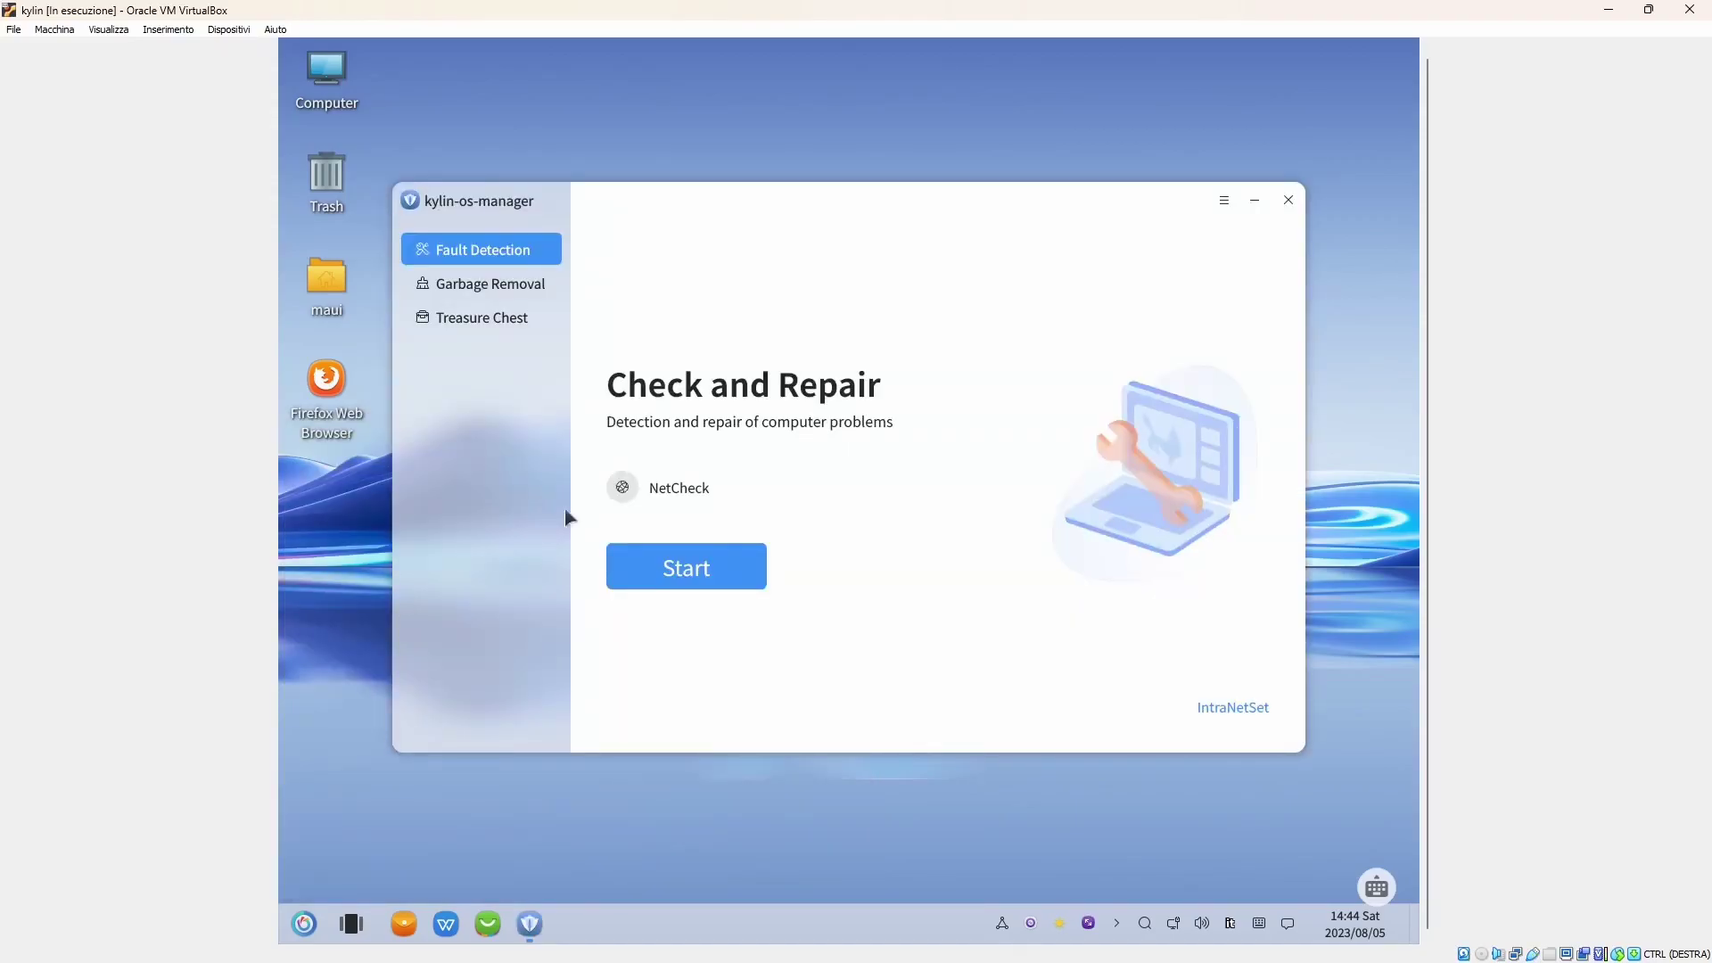
# Run the NetCheck fault detection, repeat it, and scan the computer for removable garbage without cleaning anything up.
pyautogui.click(691, 579)
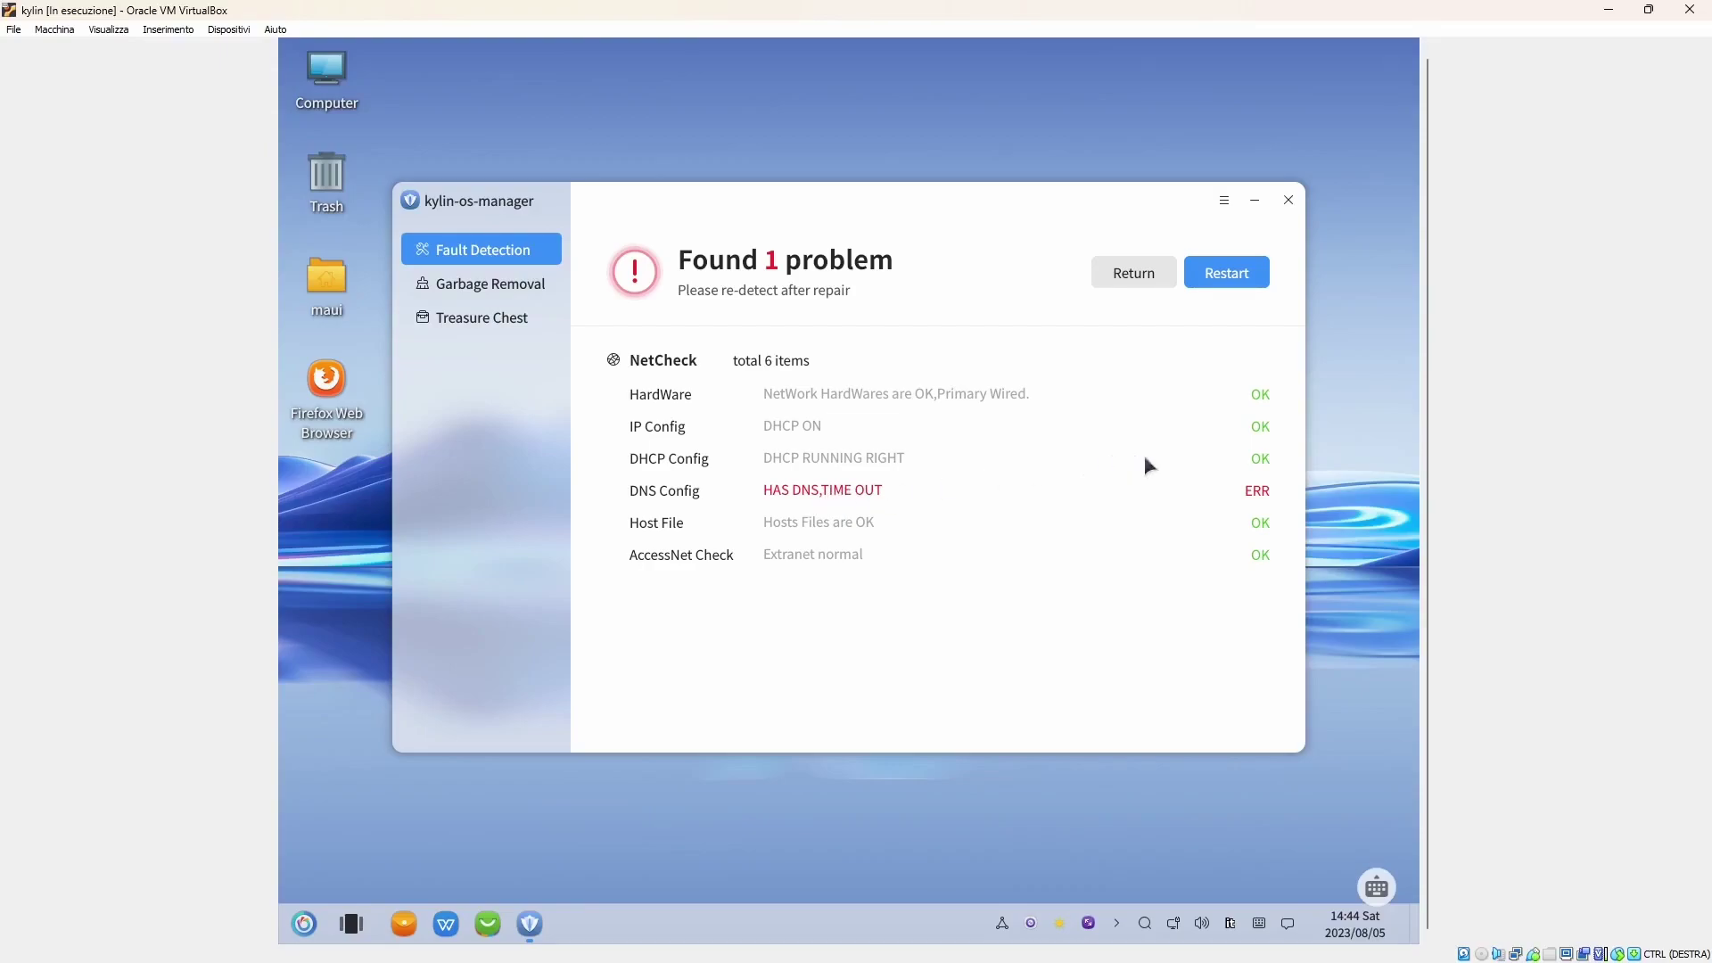
pyautogui.click(1239, 269)
pyautogui.click(533, 292)
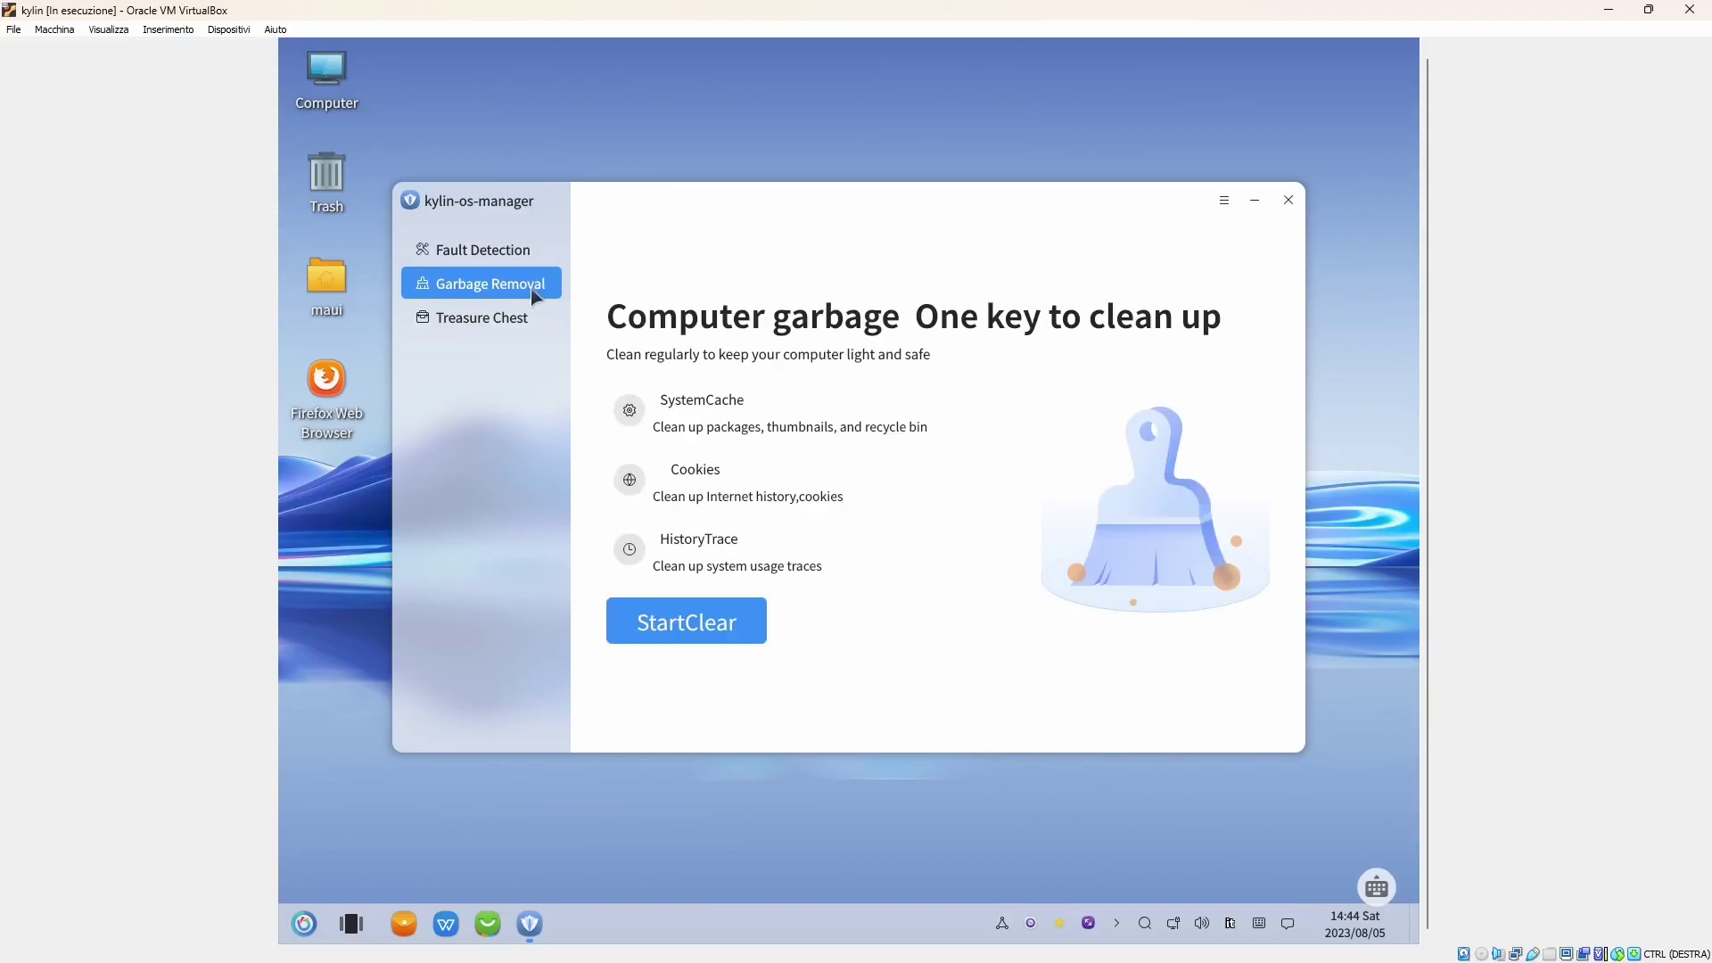
pyautogui.click(718, 630)
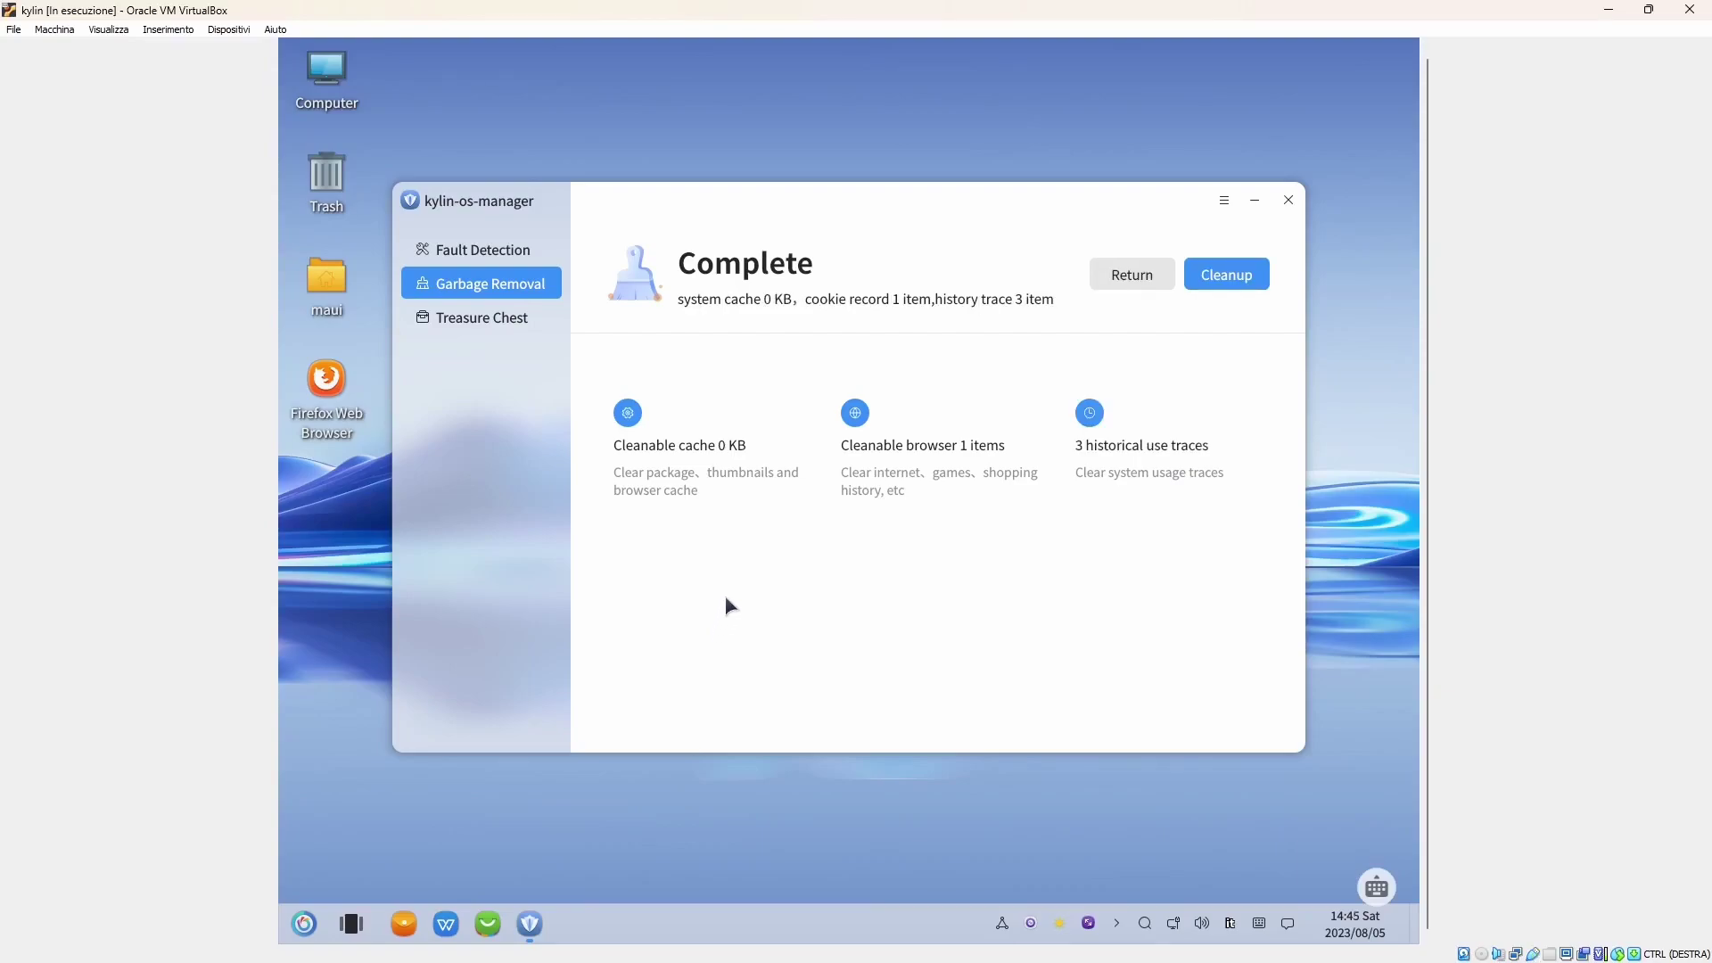
# View the file crush tool in the Treasure Chest, then close its FileShredder window and kylin-os-manager.
pyautogui.click(487, 321)
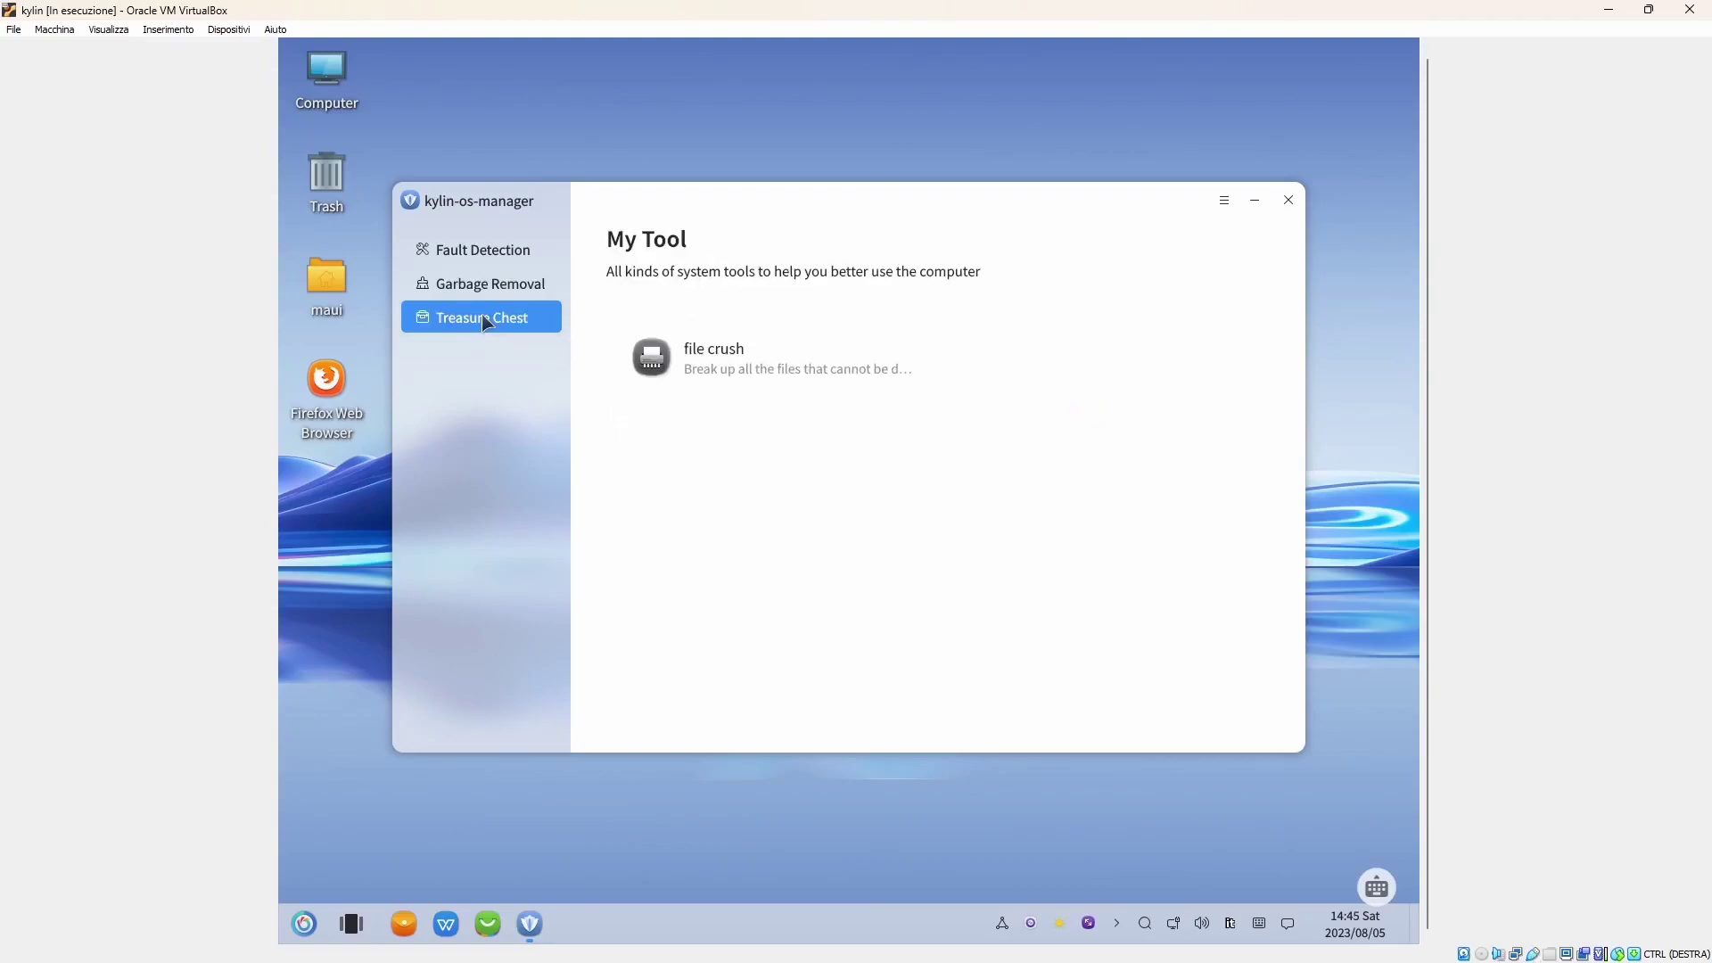
pyautogui.click(860, 361)
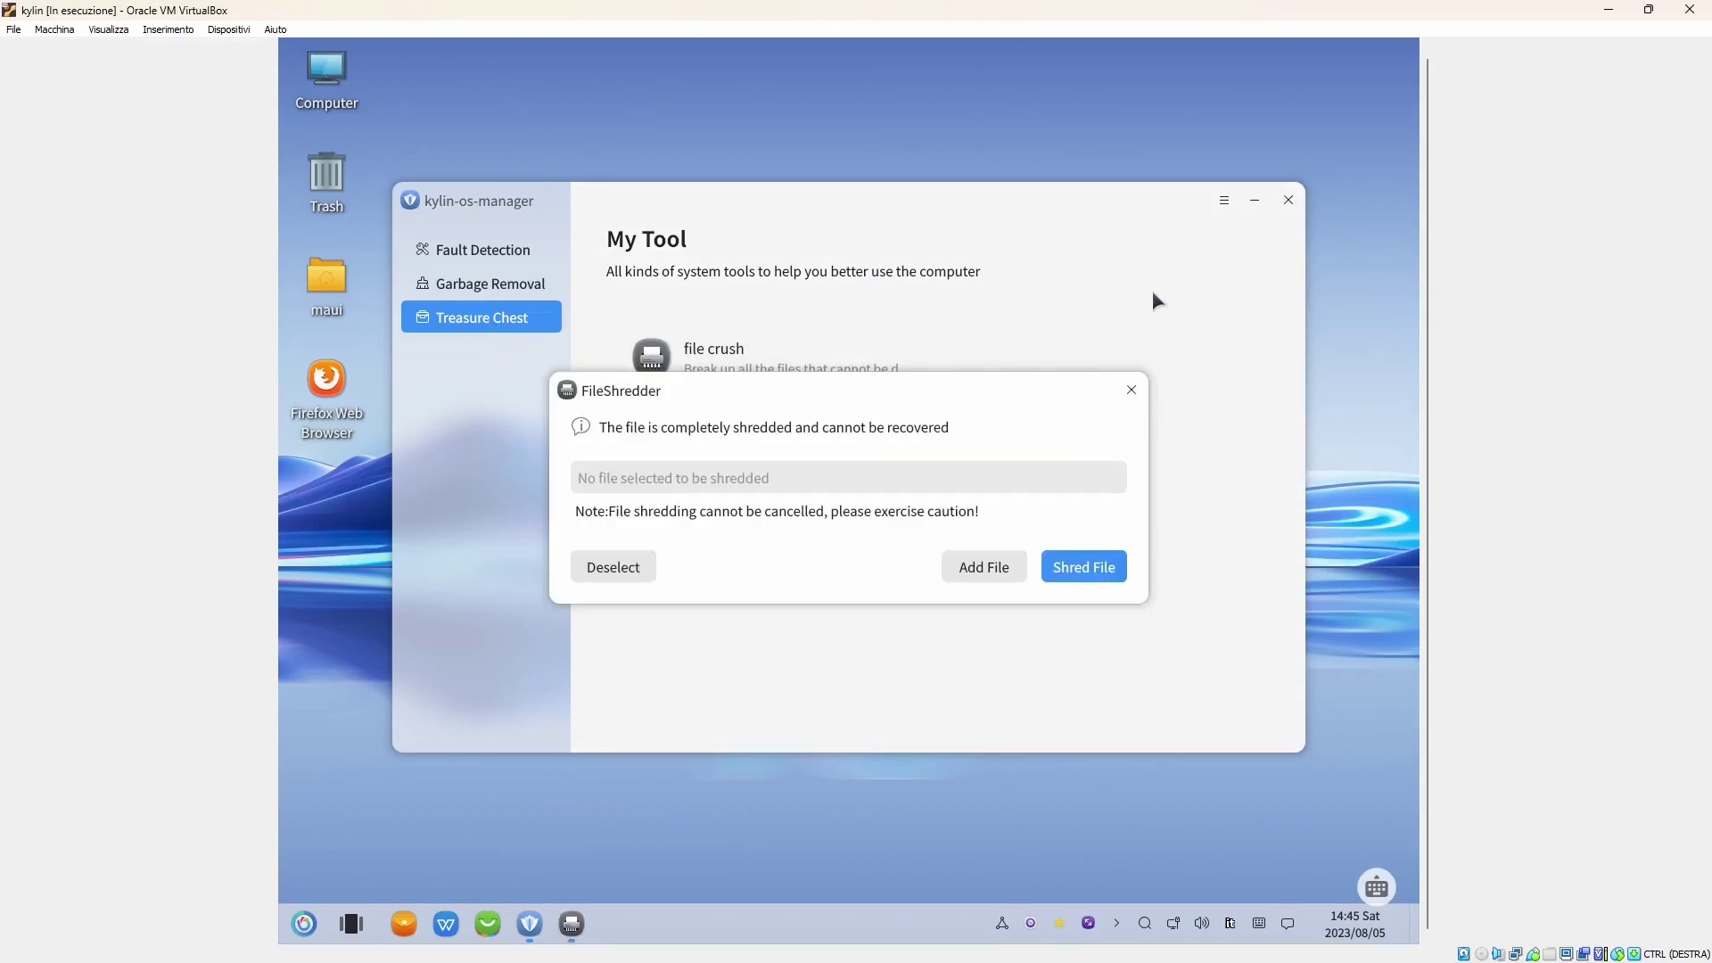
pyautogui.click(1130, 392)
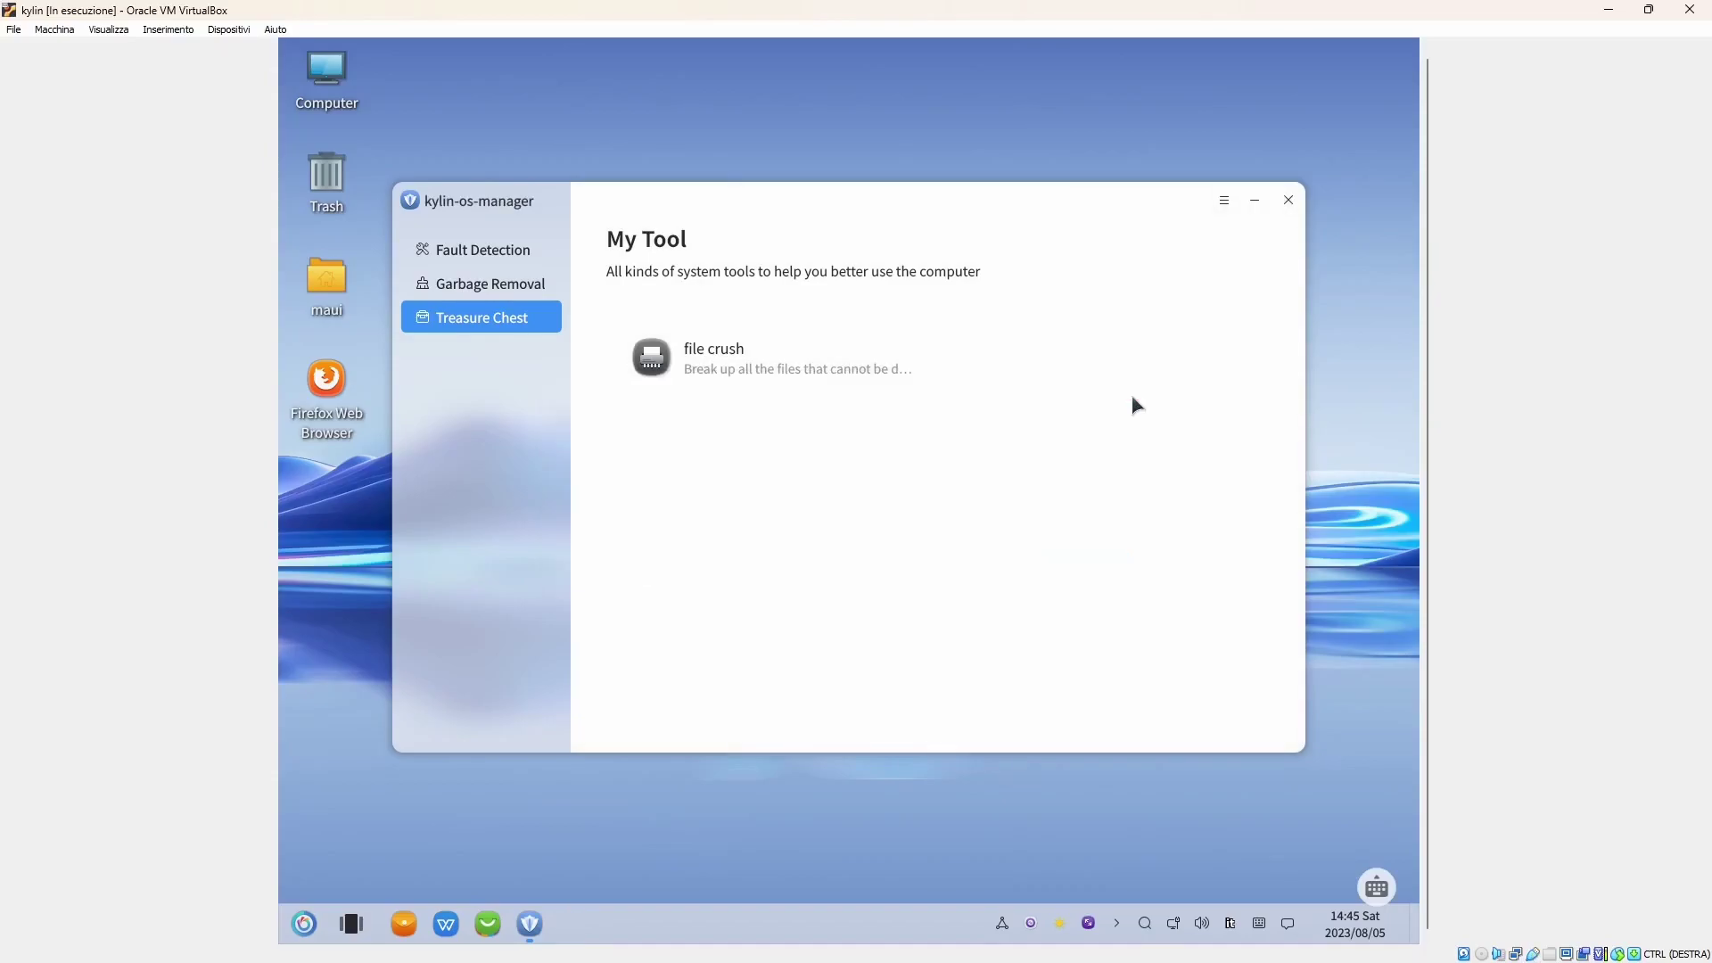
pyautogui.click(1290, 211)
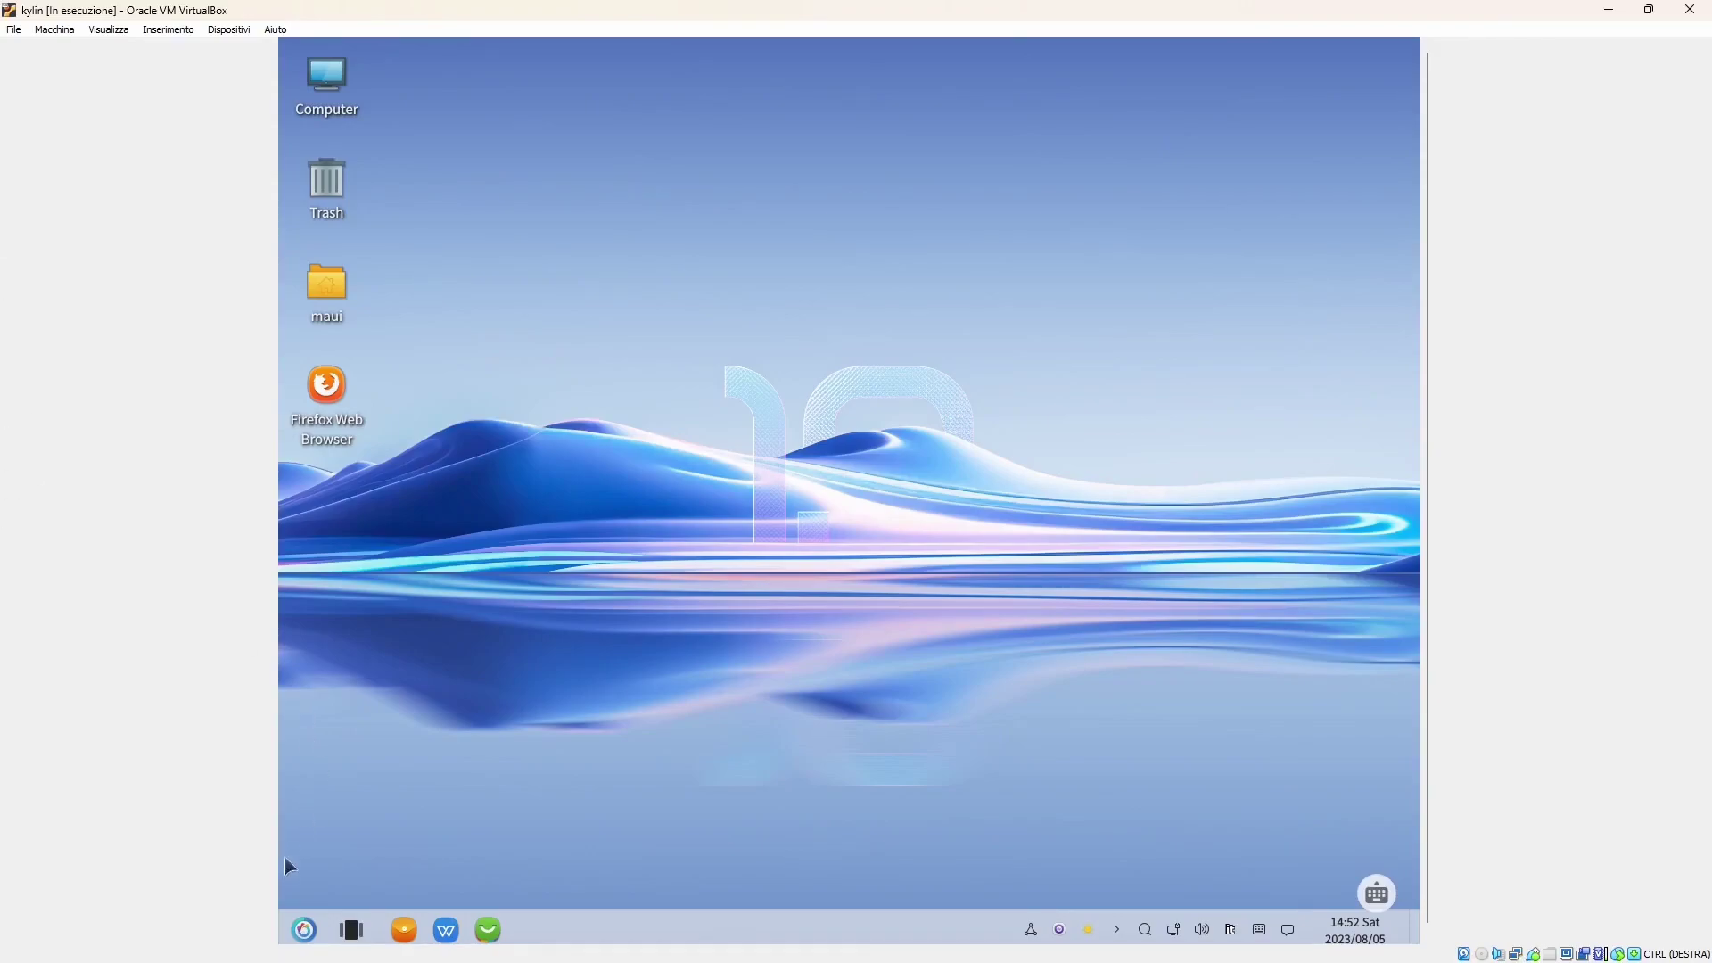
# Launch WPS Presentation from the application list and create a new blank presentation.
pyautogui.click(304, 930)
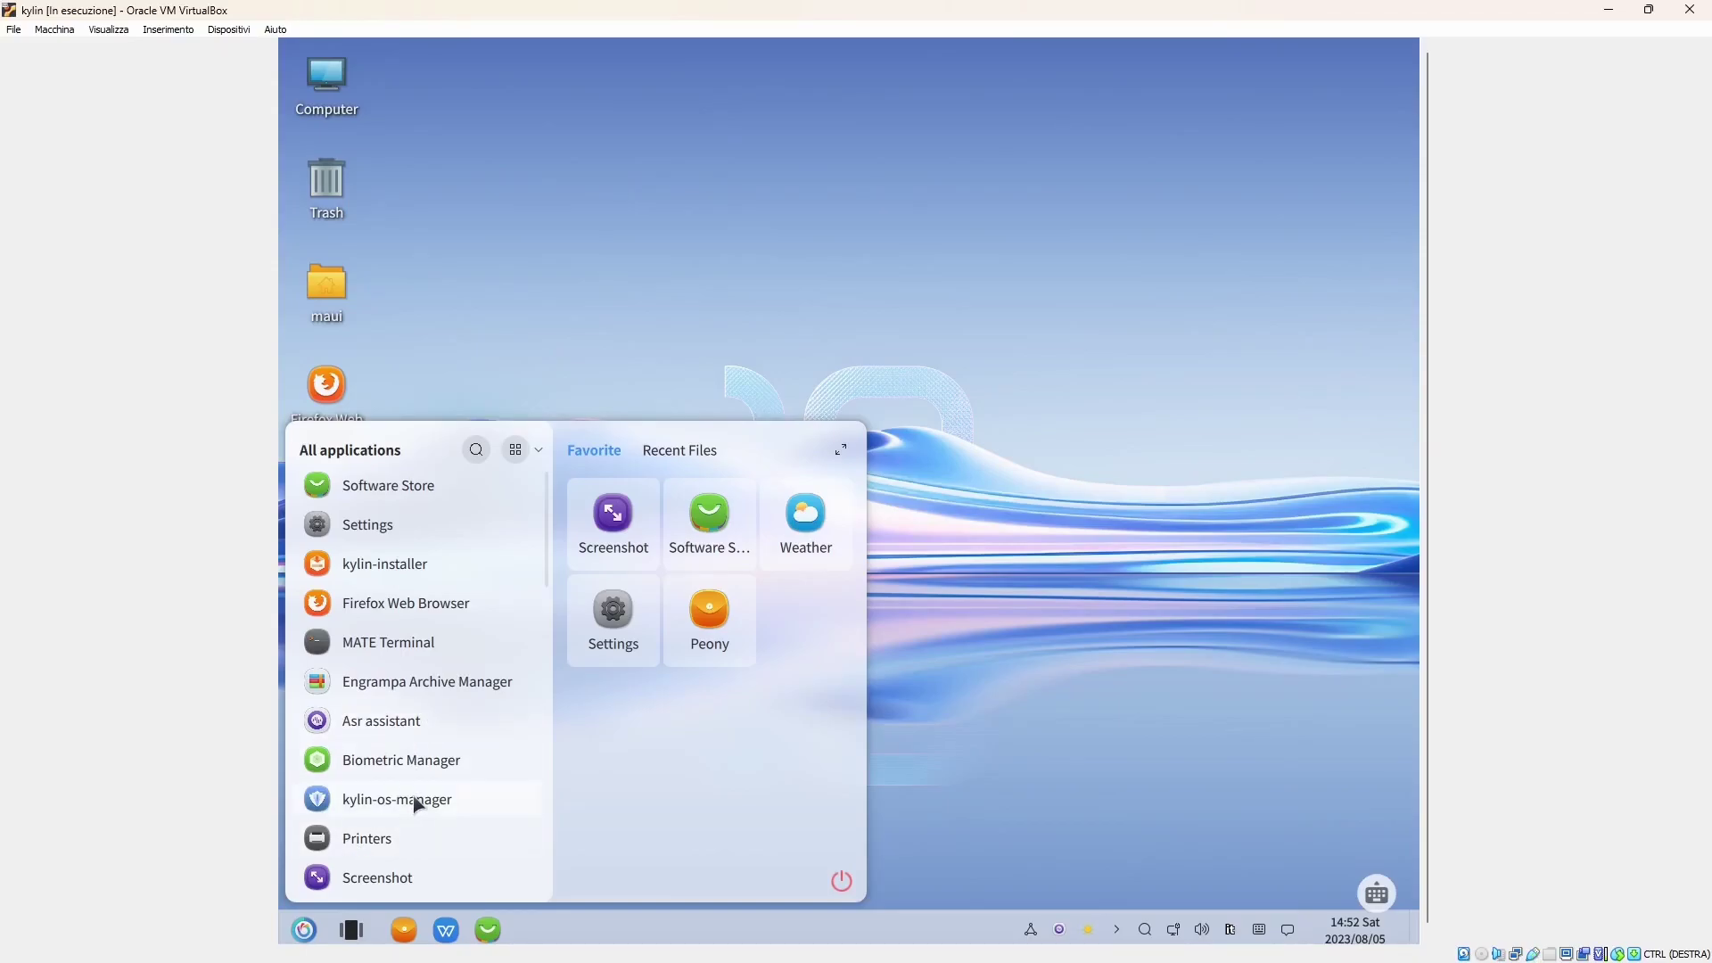
pyautogui.moveTo(545, 557); pyautogui.dragTo(536, 878)
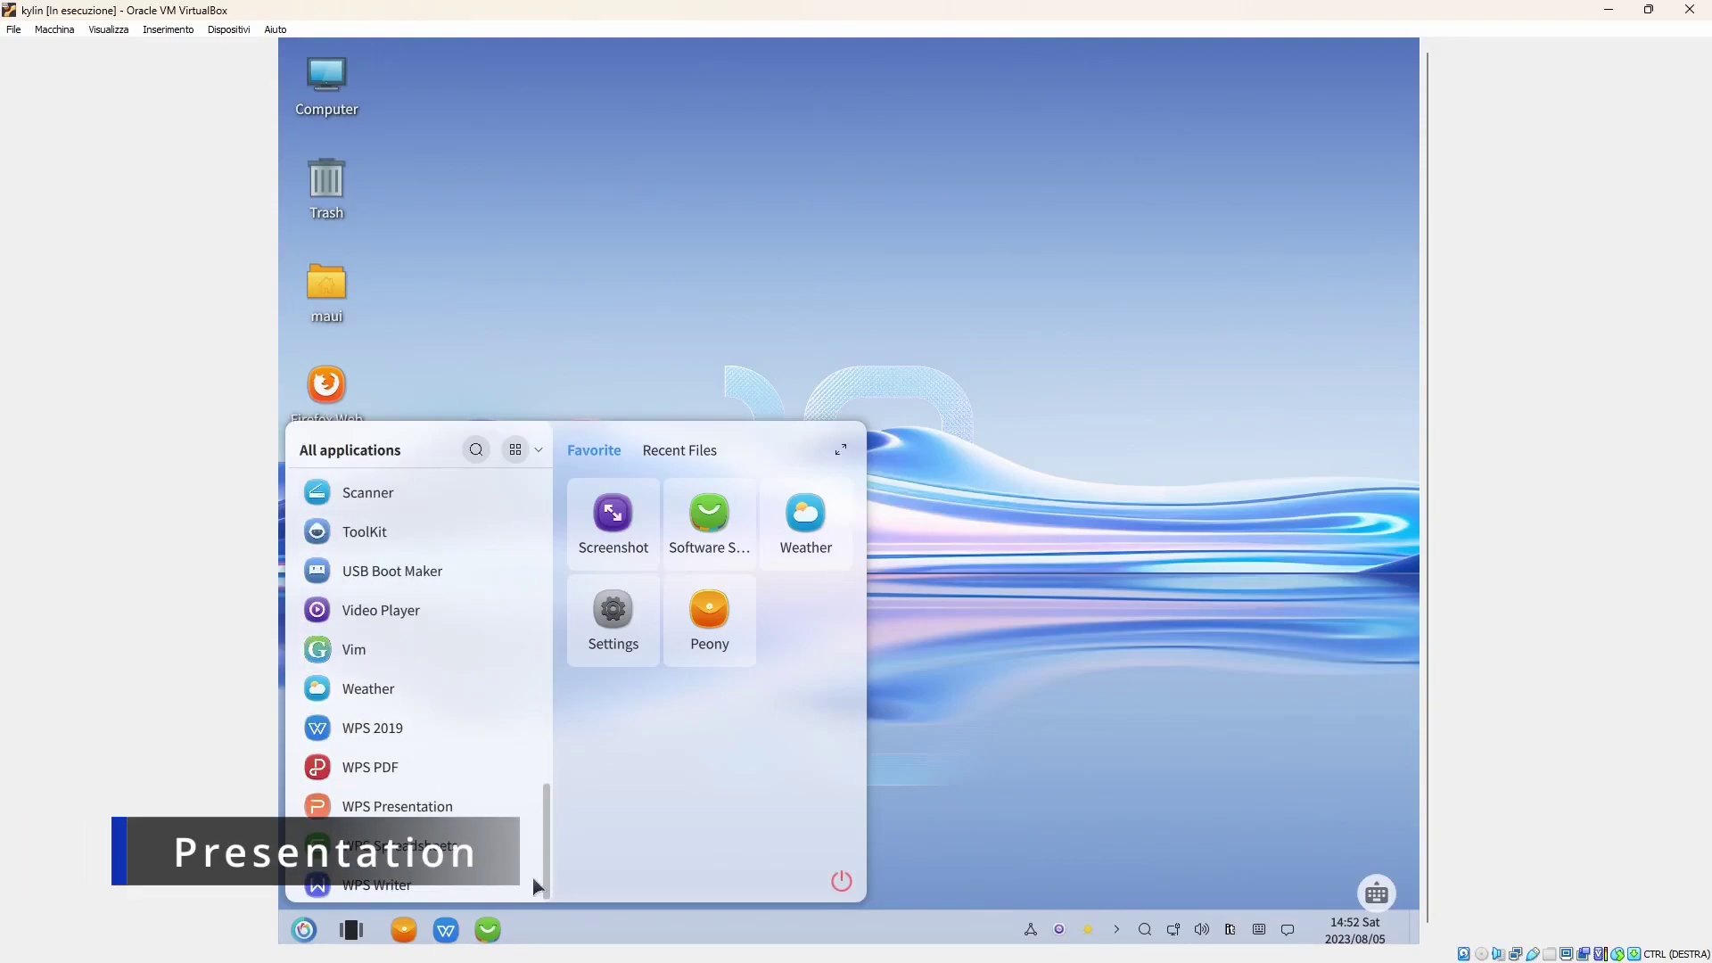
pyautogui.click(416, 808)
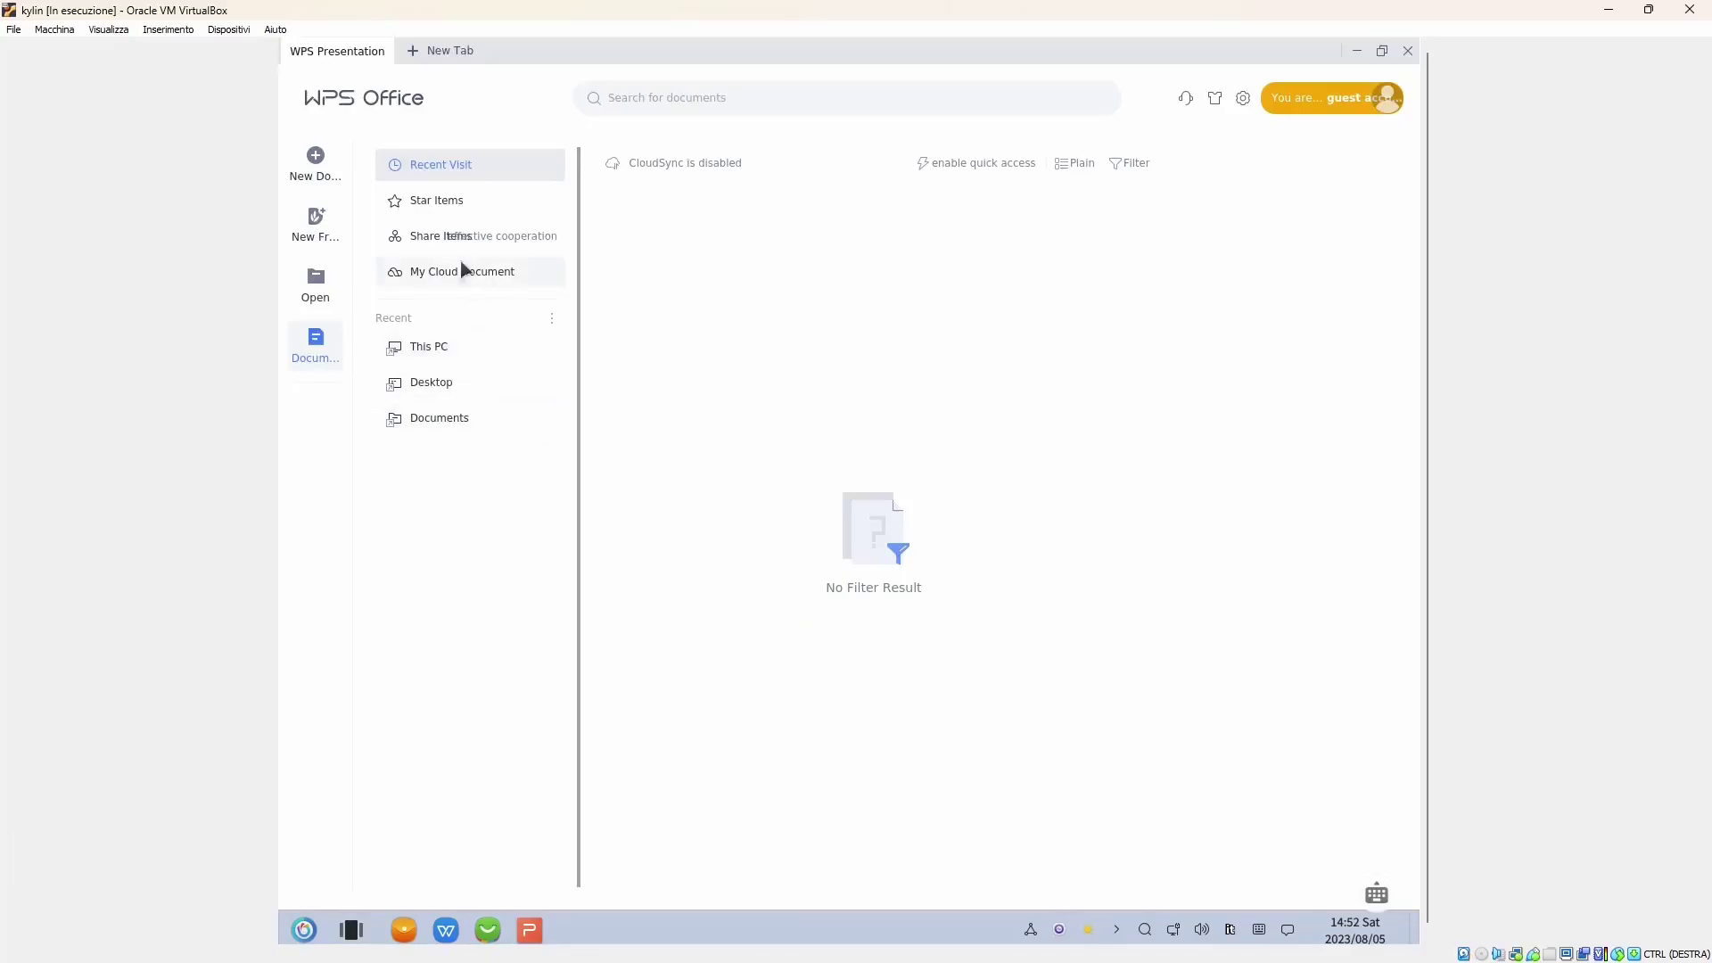
pyautogui.click(316, 160)
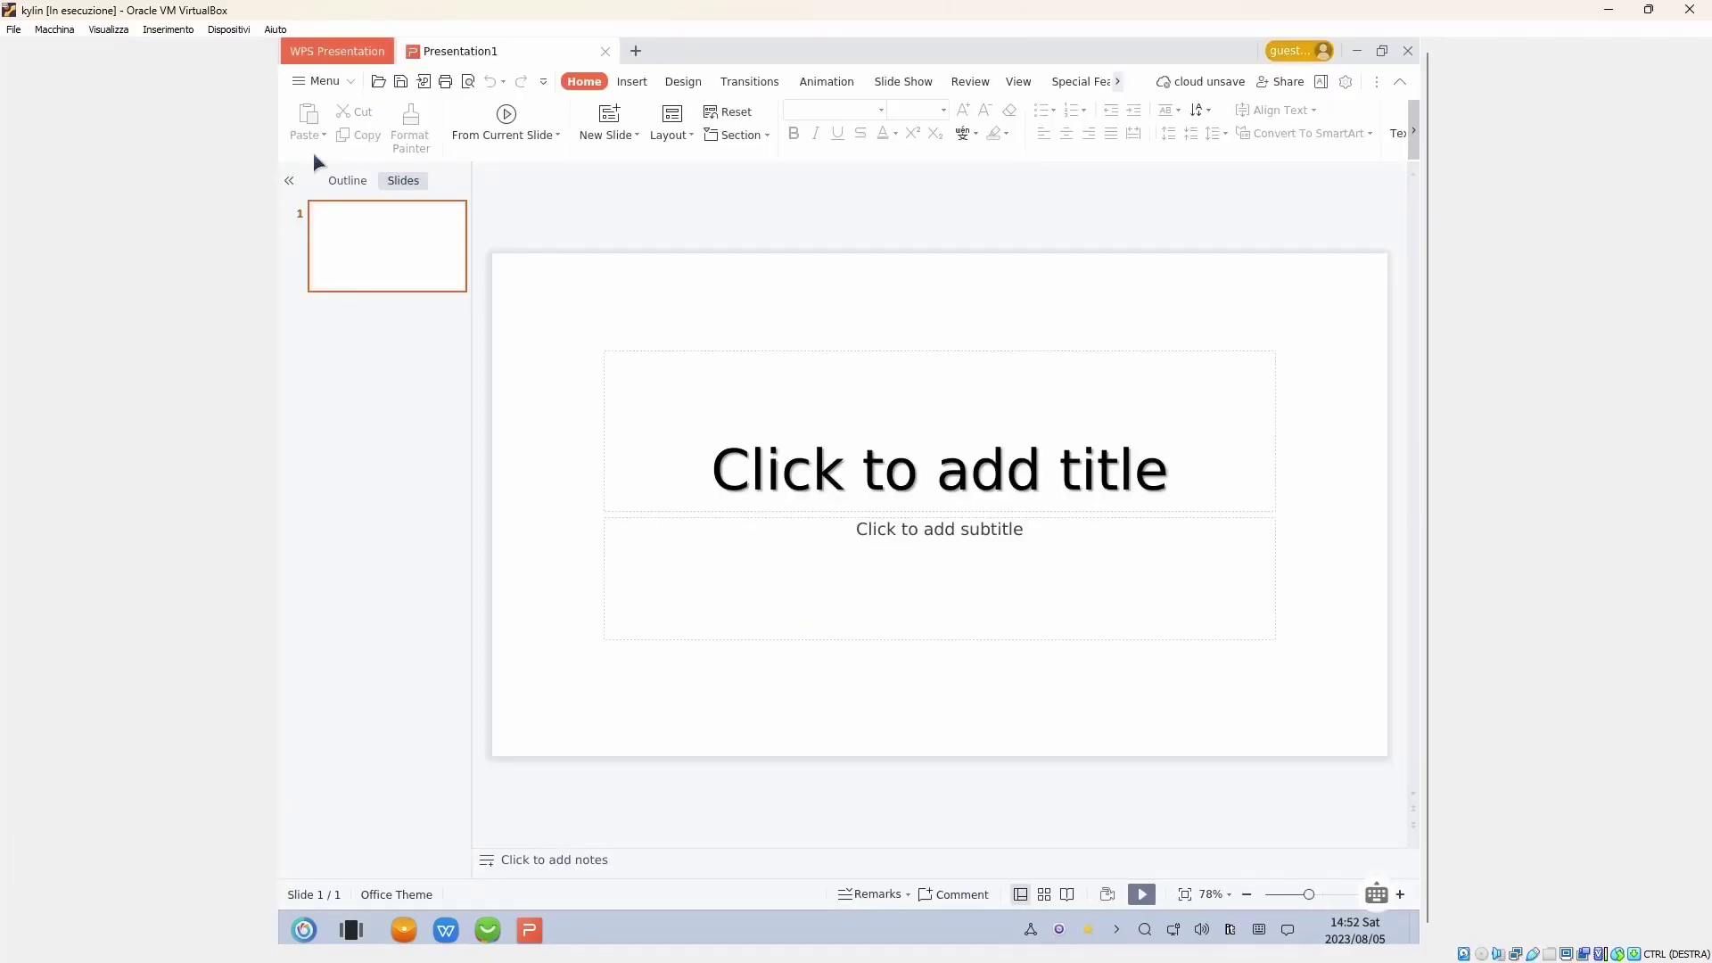
# Place the cursor in the slide title and bring up the dialog for saving the presentation as a video.
pyautogui.click(1074, 497)
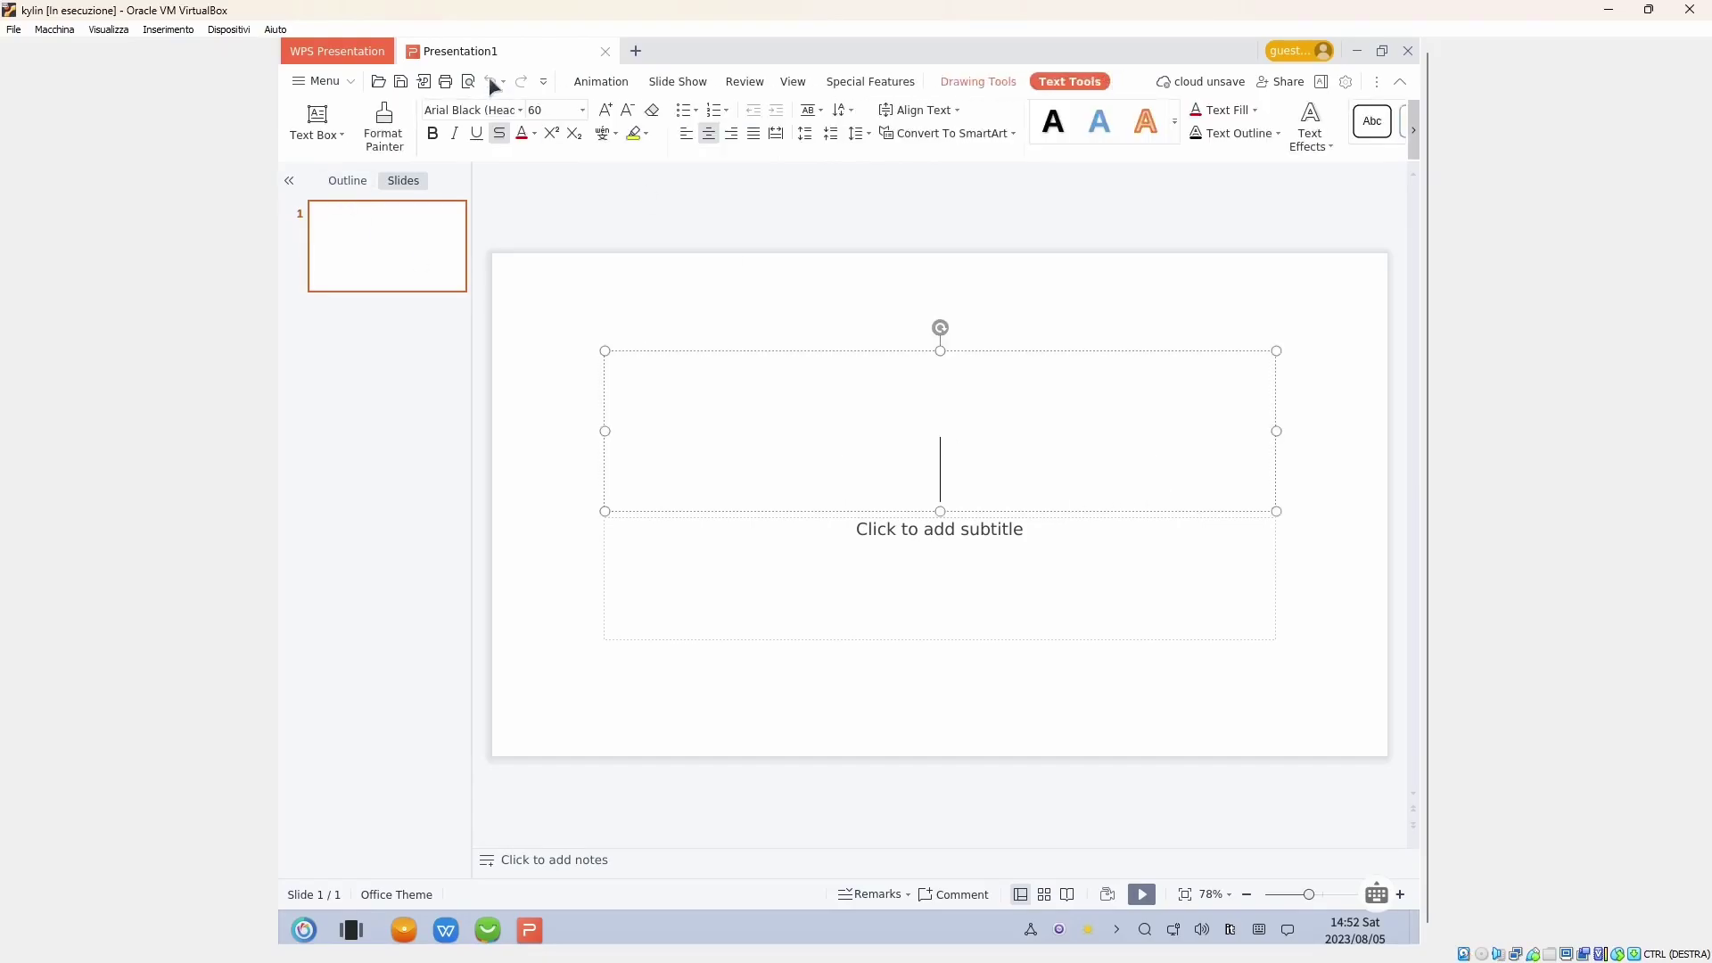
pyautogui.click(337, 84)
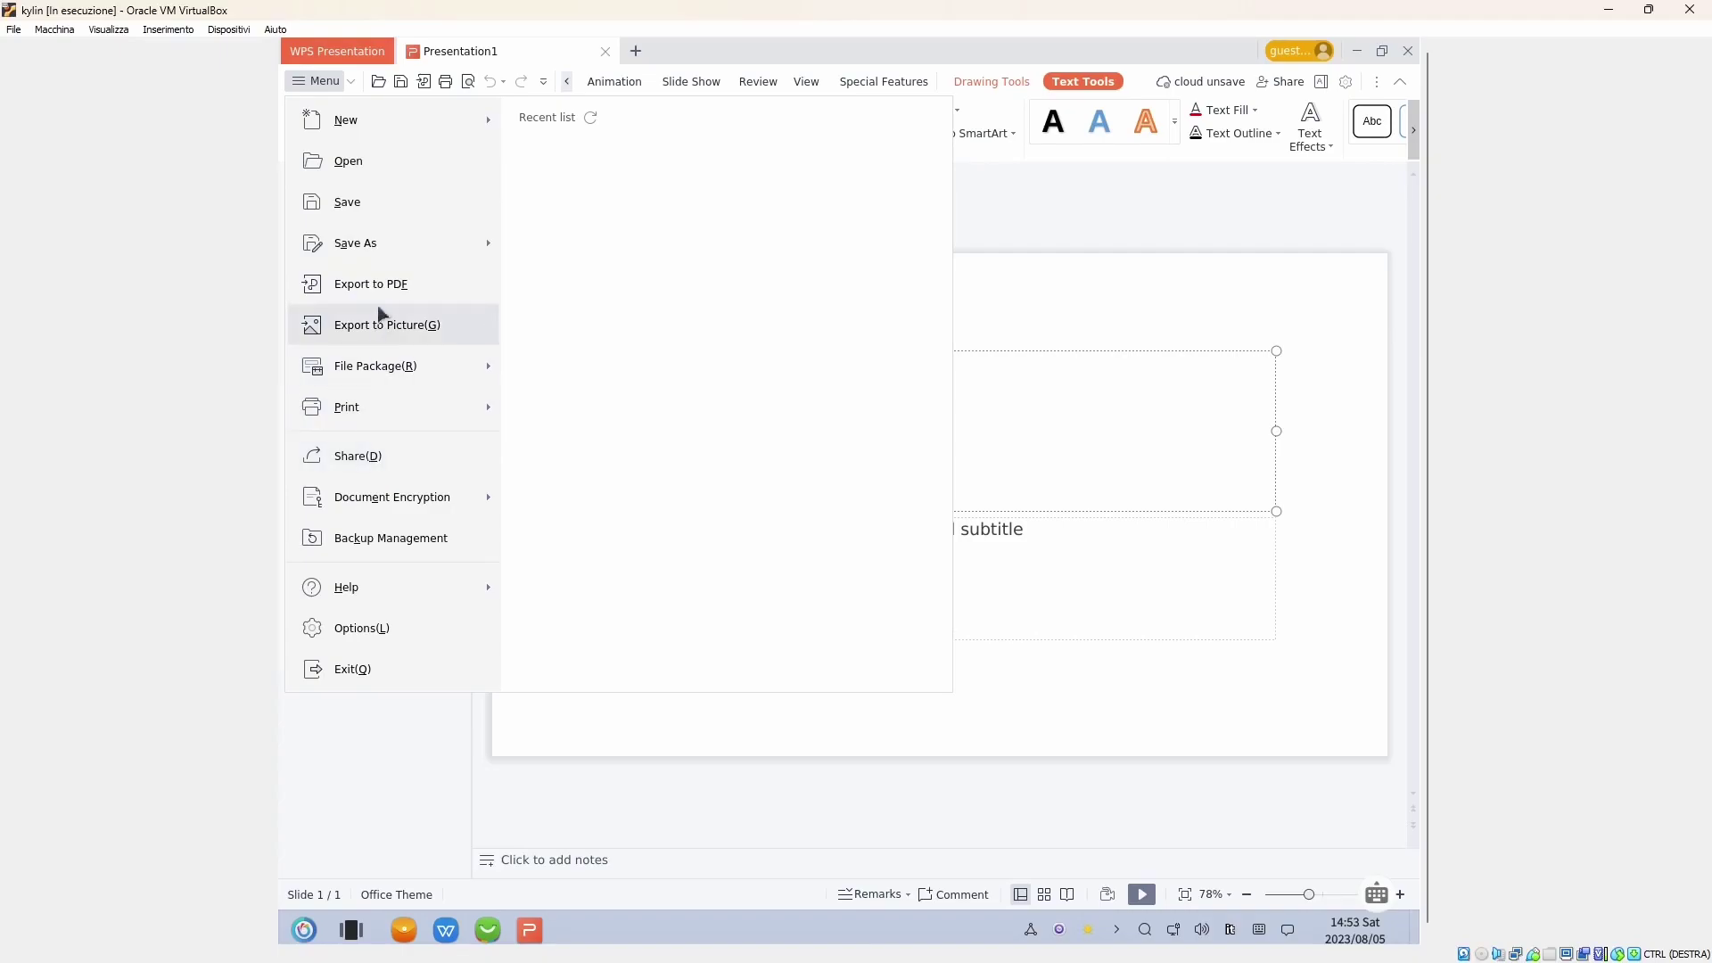
pyautogui.moveTo(400, 252)
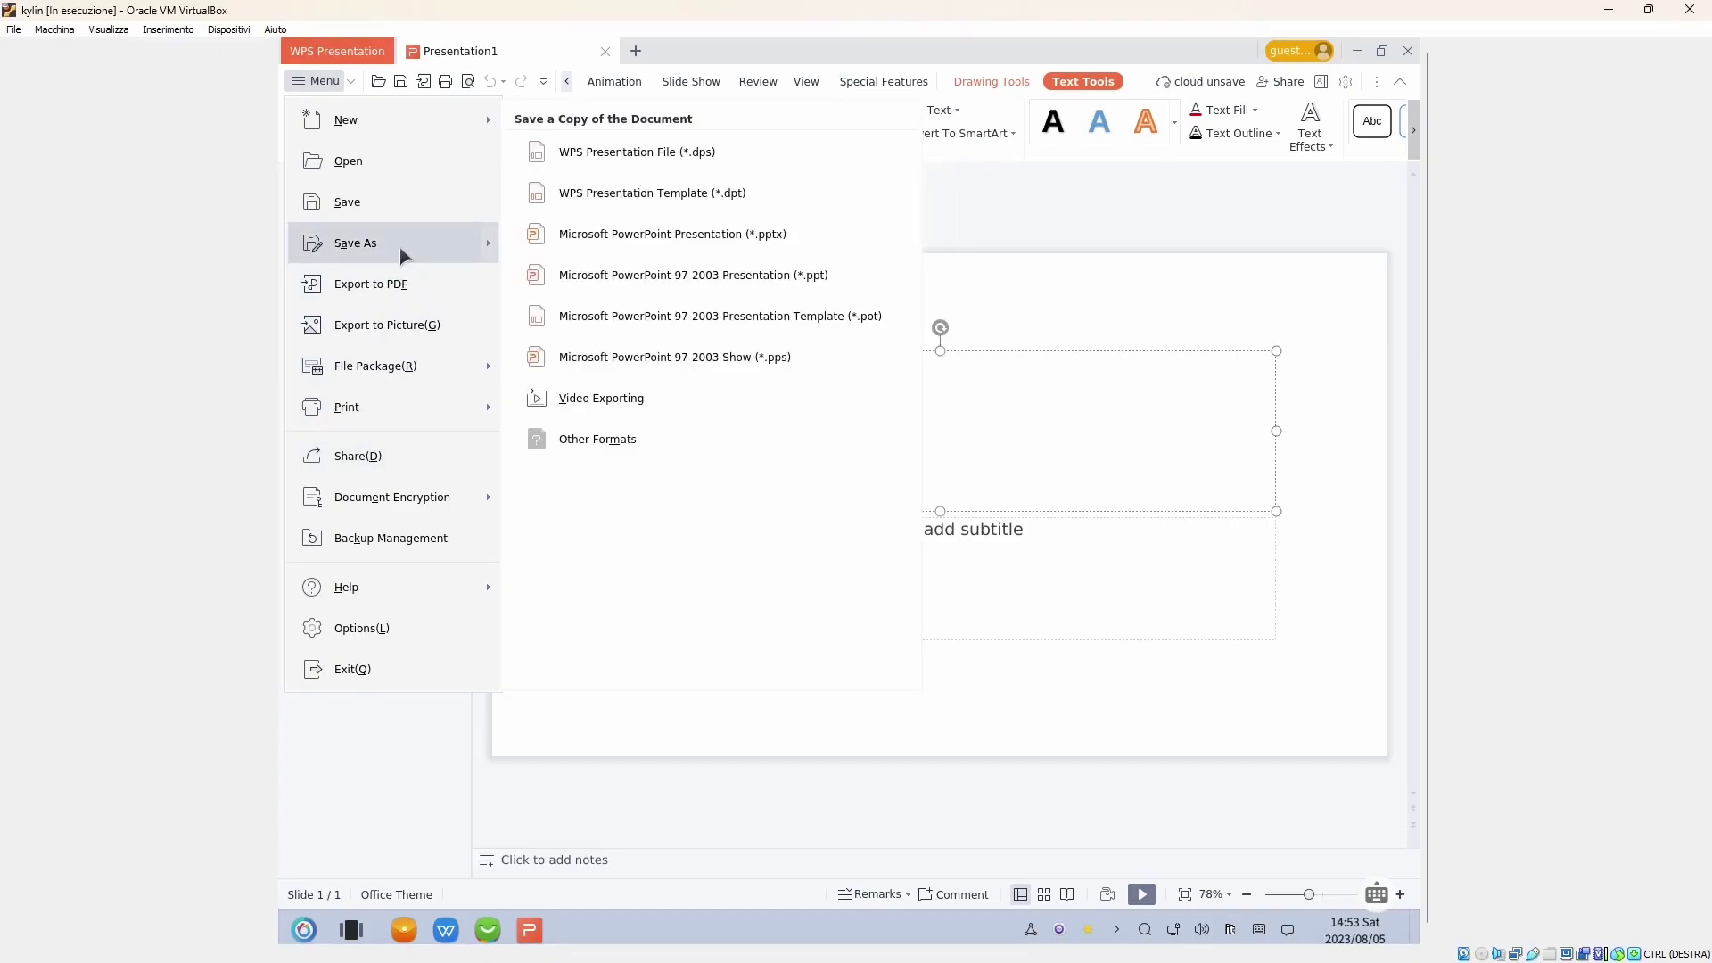
pyautogui.click(592, 385)
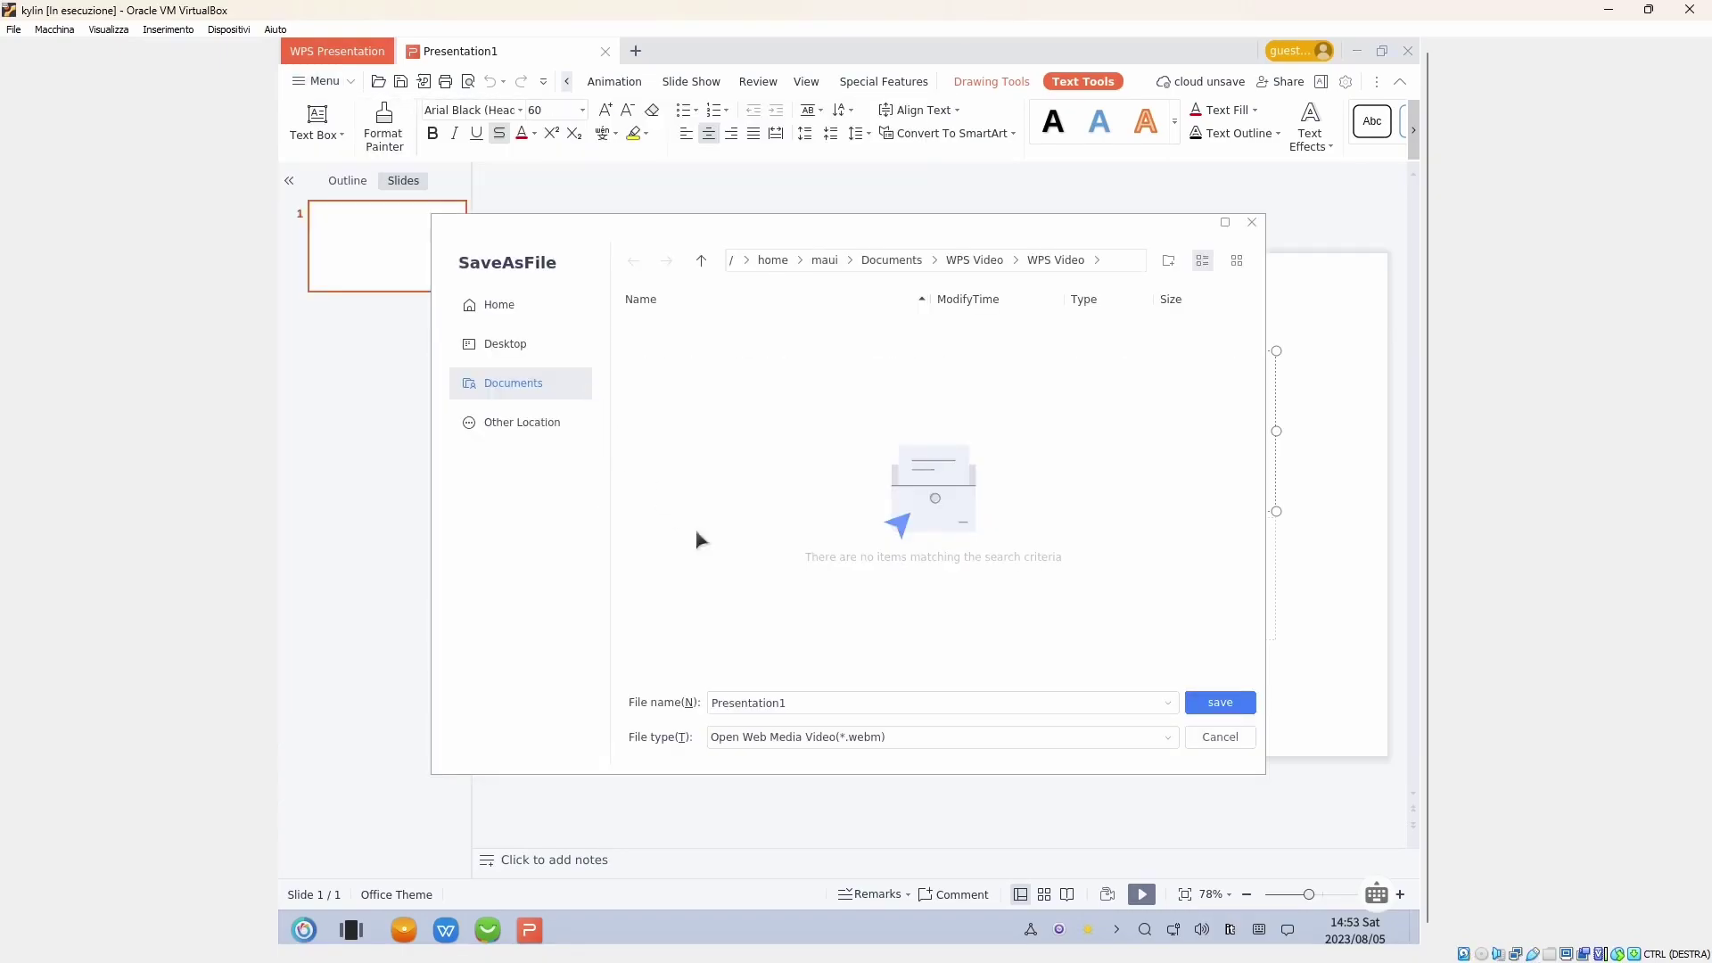